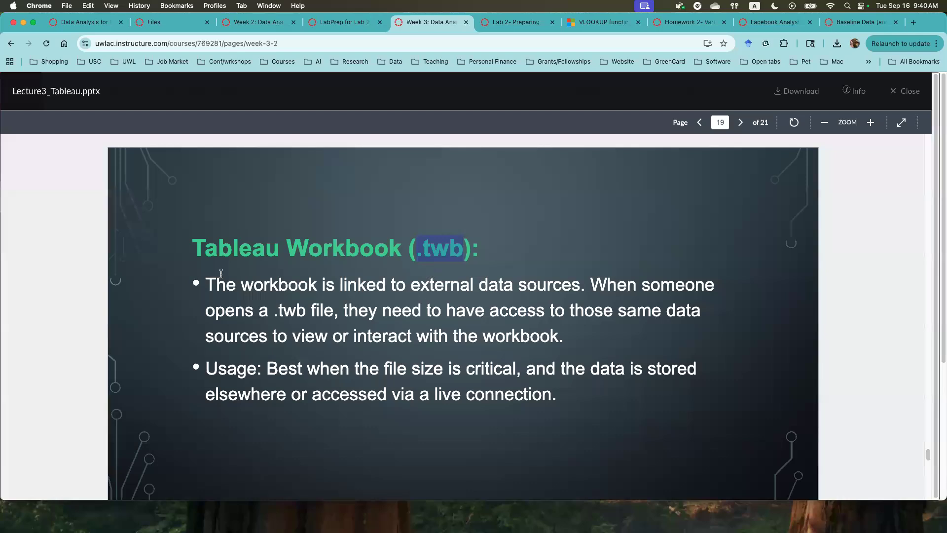
- Highlight the Tableau Workbook (.twb) heading on slide 19 and review its explanation of linked data sources
drag(196, 250, 475, 252)
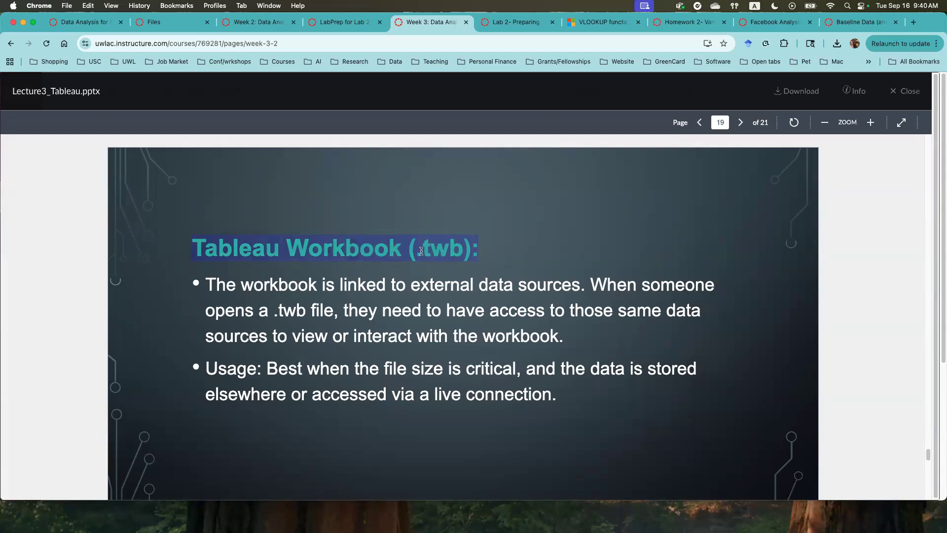
scroll(406, 326, down, 3)
scroll(404, 324, up, 2)
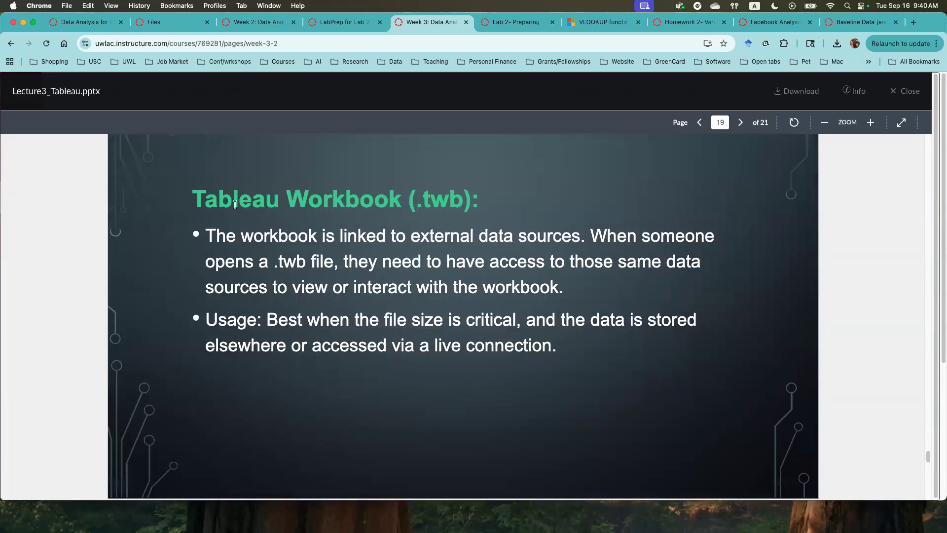
drag(268, 200, 477, 202)
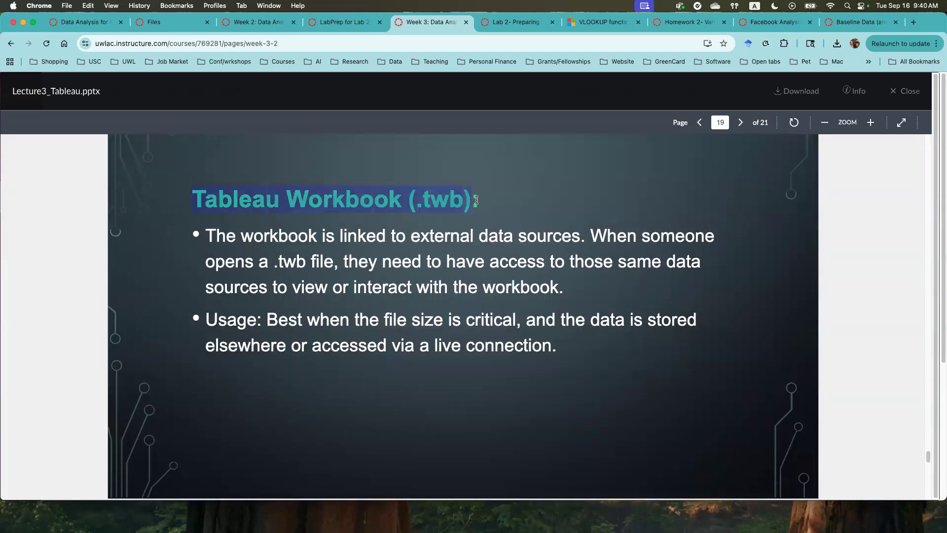
scroll(390, 315, down, 5)
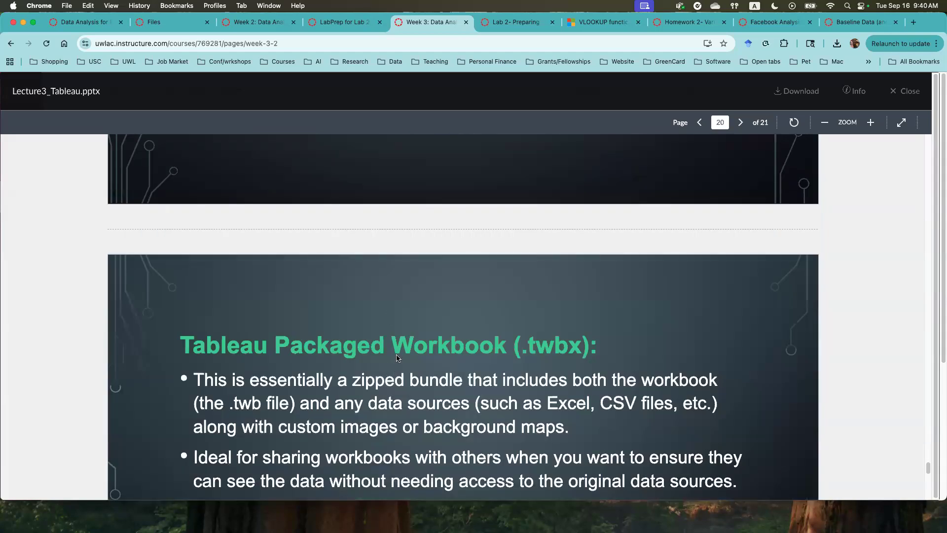
- Review the Tableau Packaged Workbook slide and highlight its heading and the .twbx extension
scroll(393, 337, down, 1)
scroll(393, 336, down, 5)
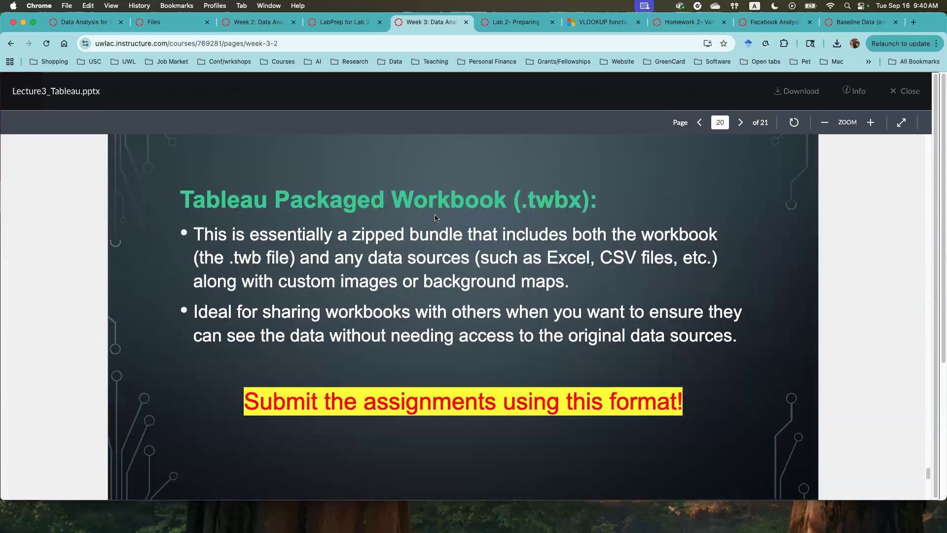
drag(182, 195, 596, 198)
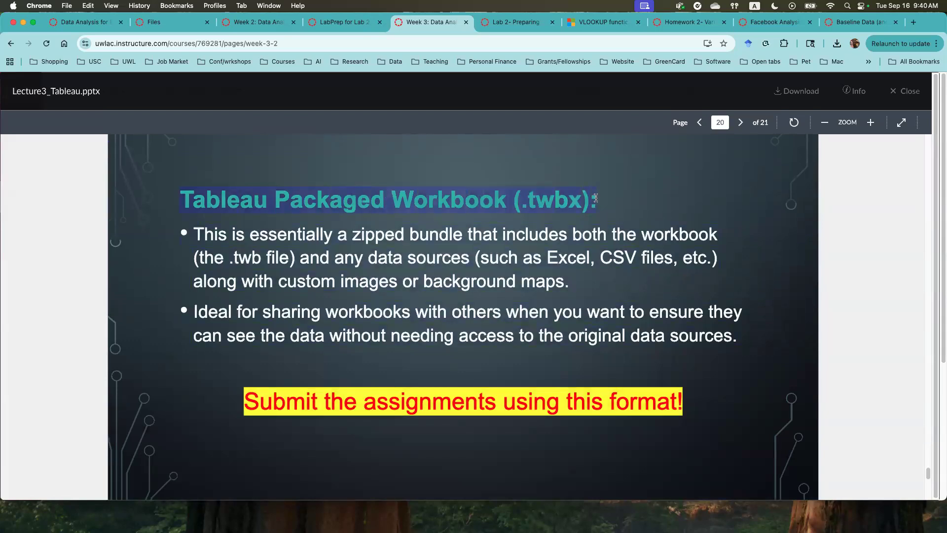
click(527, 202)
drag(520, 203, 576, 202)
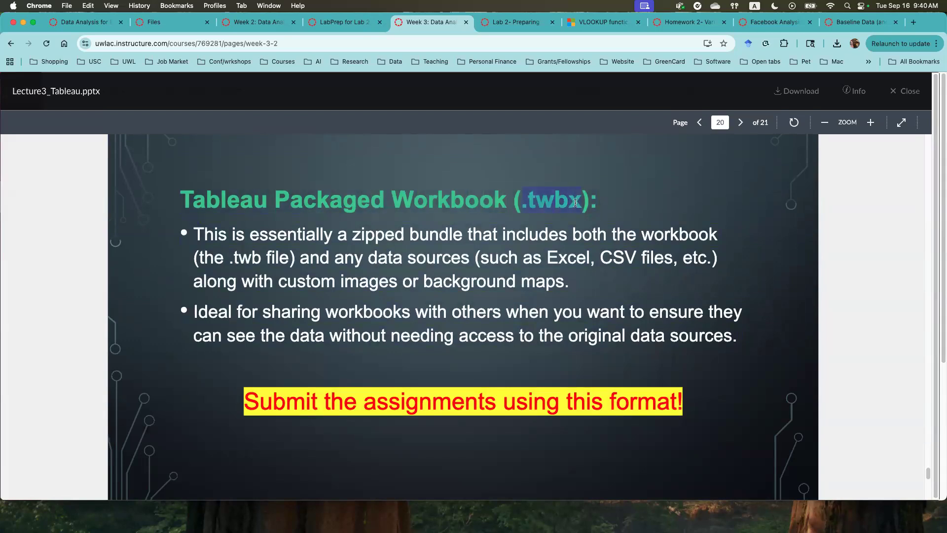
key(Left)
scroll(453, 282, down, 5)
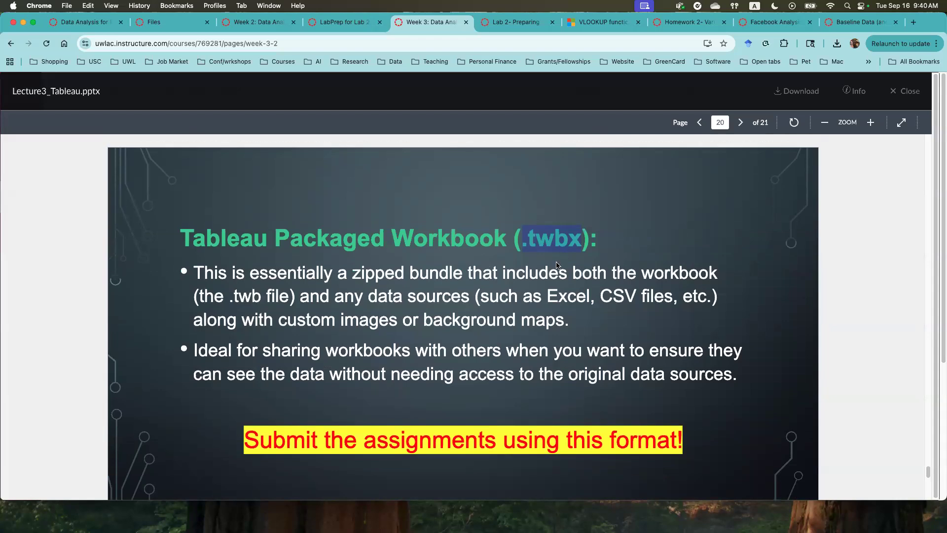
- Review the final slide's instructions for saving a file as a Tableau Packaged Workbook
scroll(553, 286, down, 3)
scroll(554, 289, down, 15)
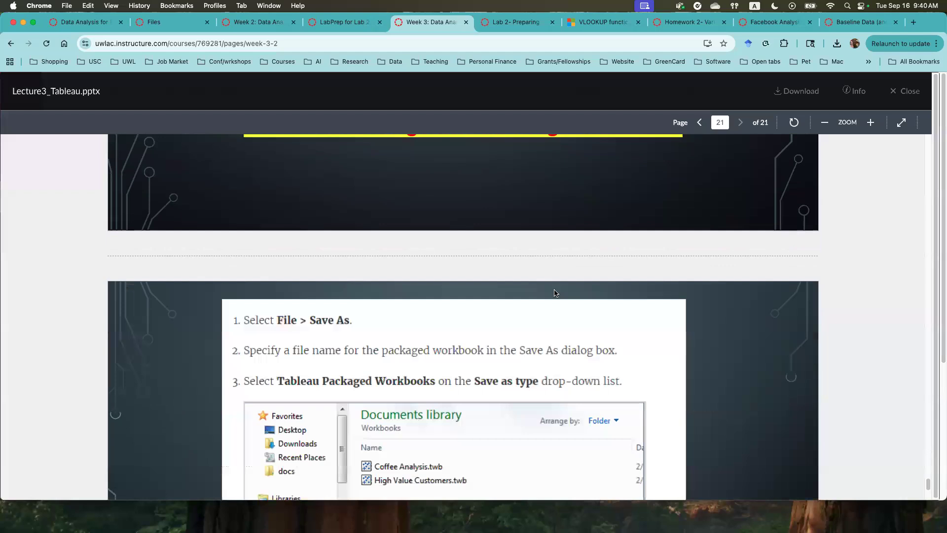
scroll(545, 294, up, 1)
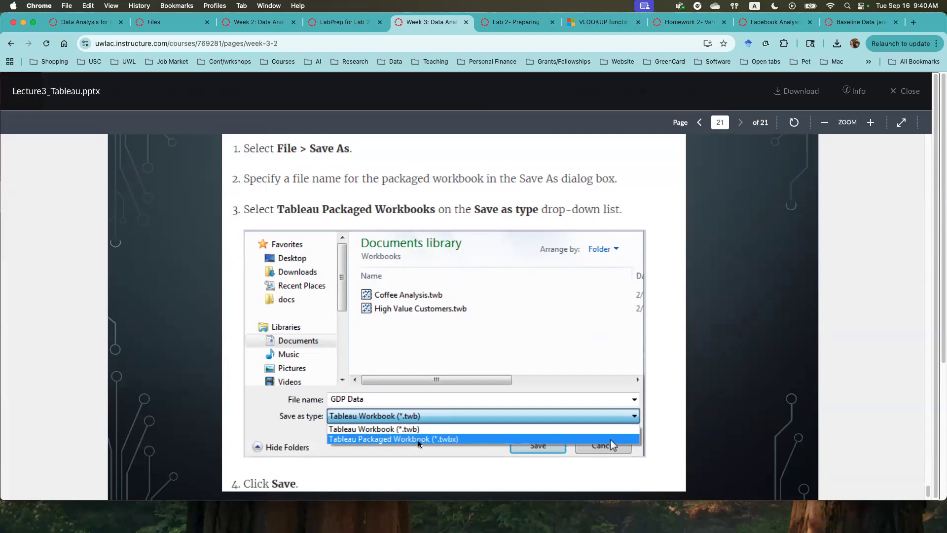
scroll(418, 440, down, 2)
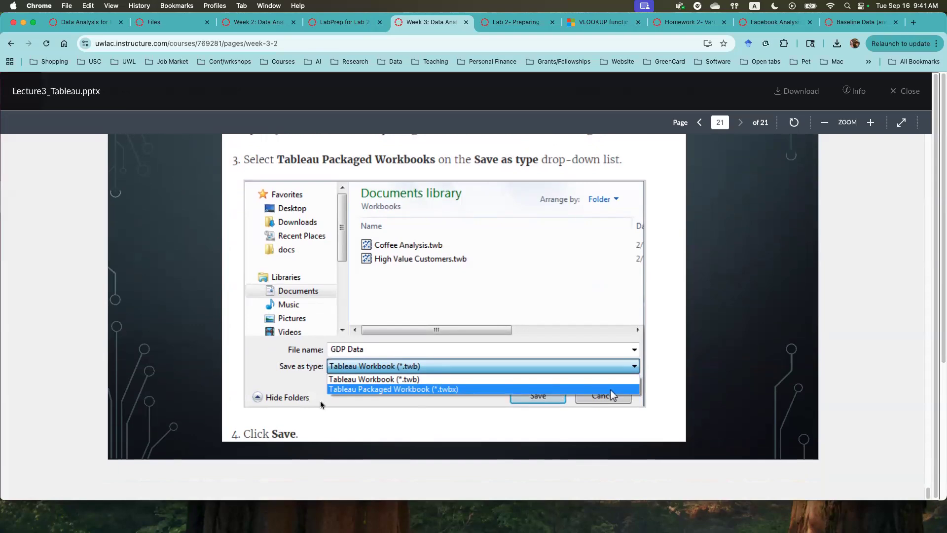
scroll(475, 393, down, 3)
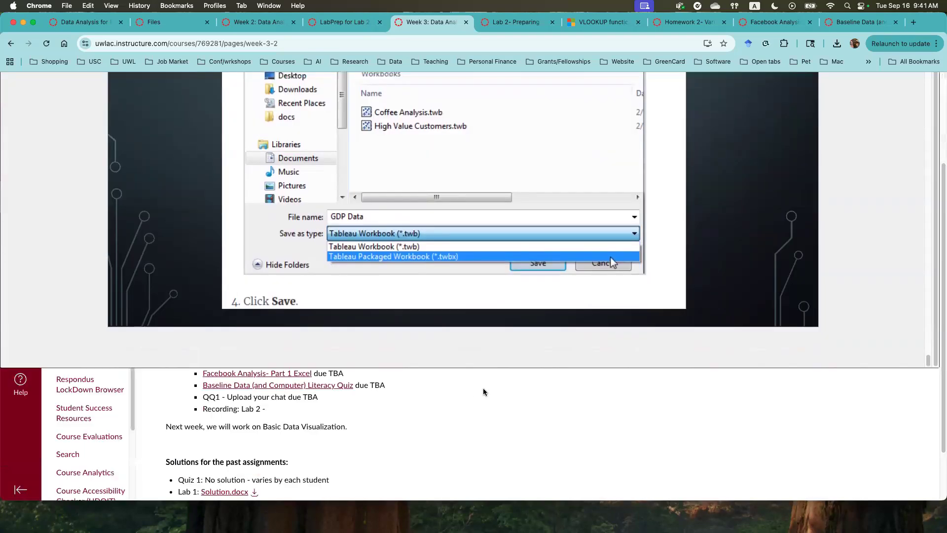
- Close the Lecture3_Tableau.pptx preview on the Week 3 page
scroll(392, 282, down, 5)
scroll(432, 202, down, 8)
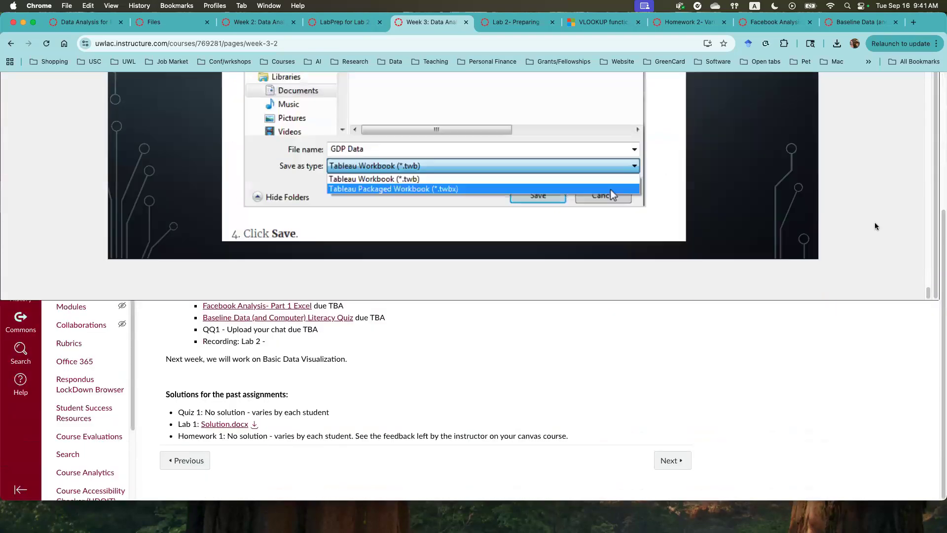
scroll(893, 217, up, 3)
scroll(891, 215, down, 3)
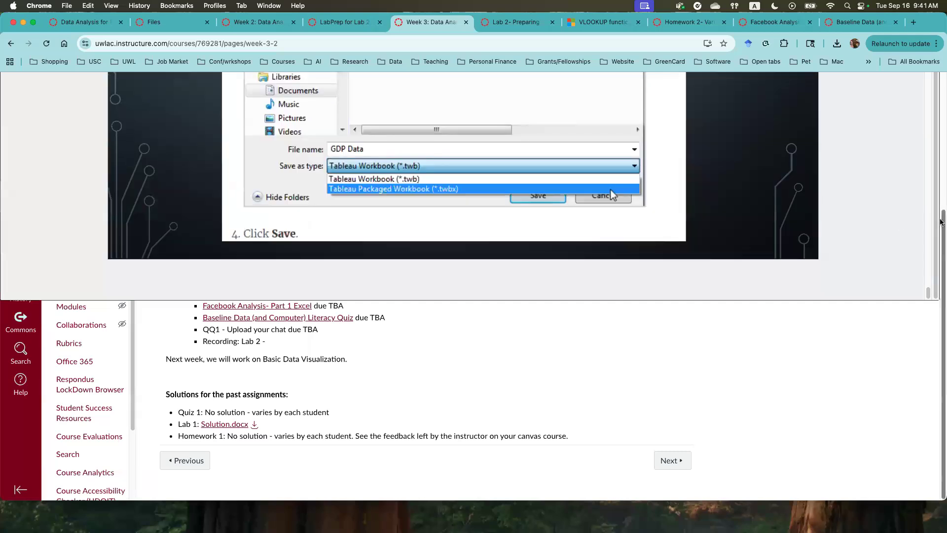
drag(943, 220, 943, 82)
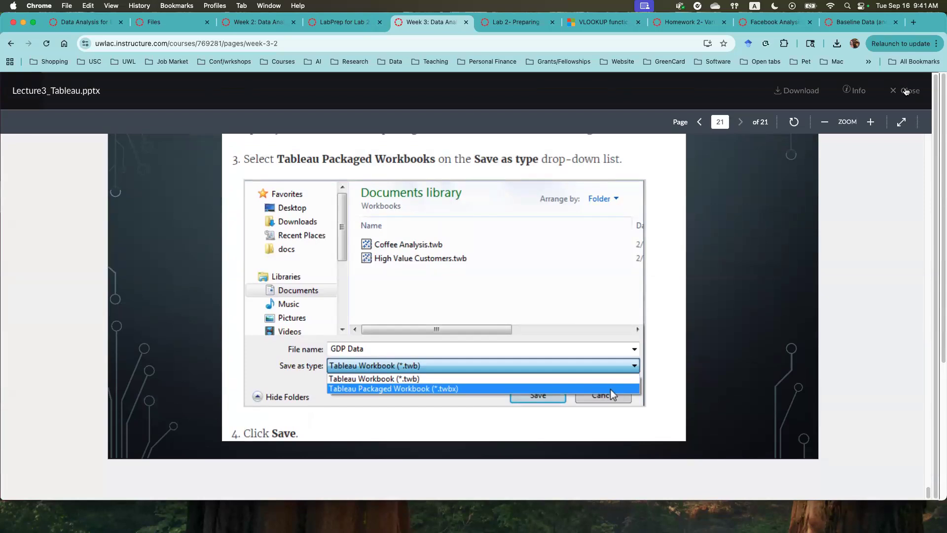
click(906, 91)
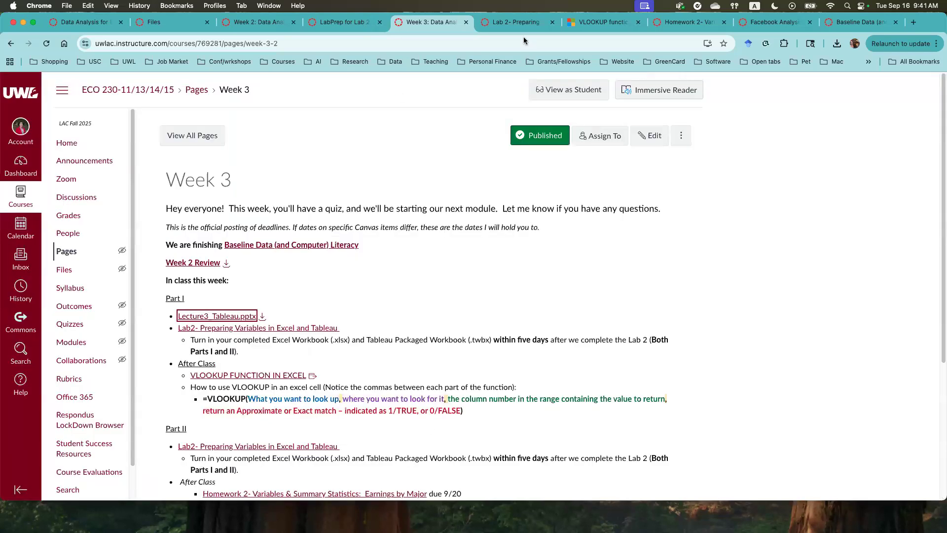
- Open the Lab 2 assignment page and highlight the LabPrep for Lab 2 link under its resources
click(501, 25)
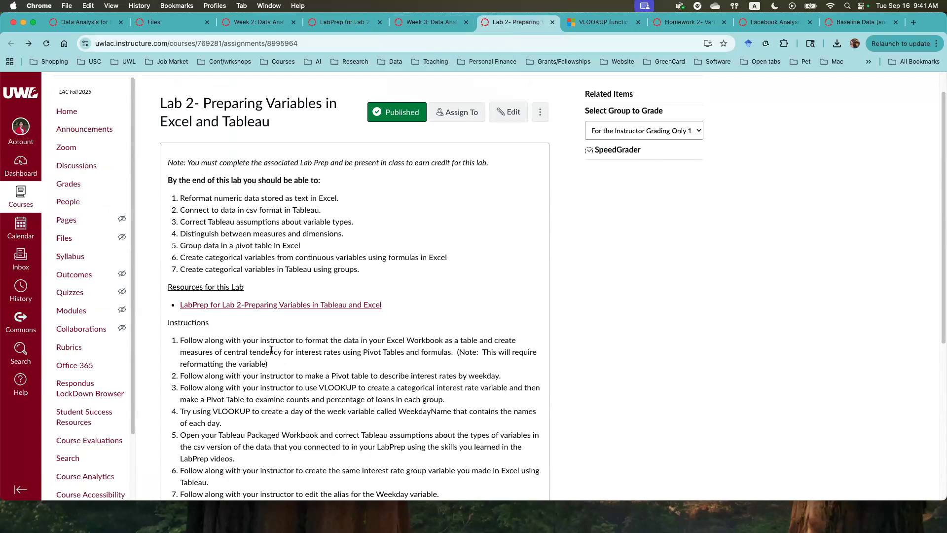
scroll(237, 331, down, 2)
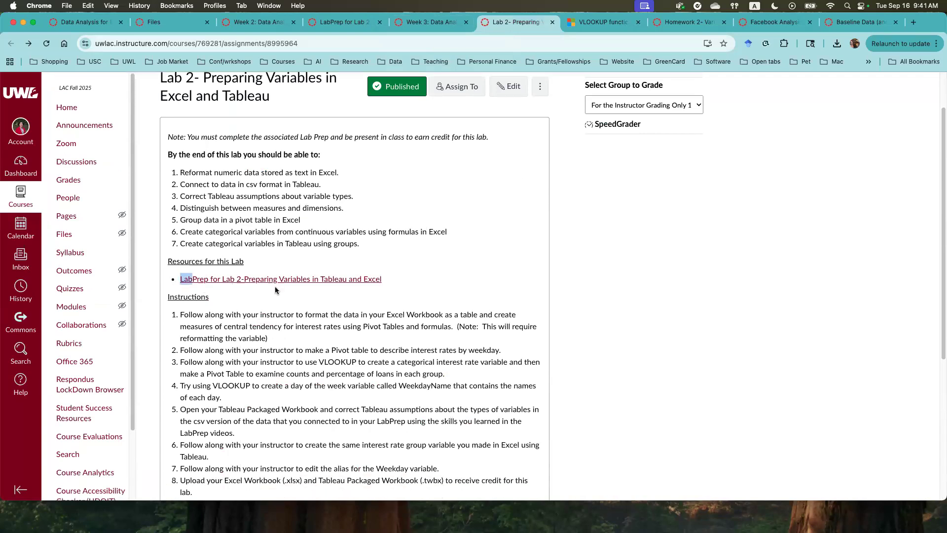
drag(275, 290, 403, 290)
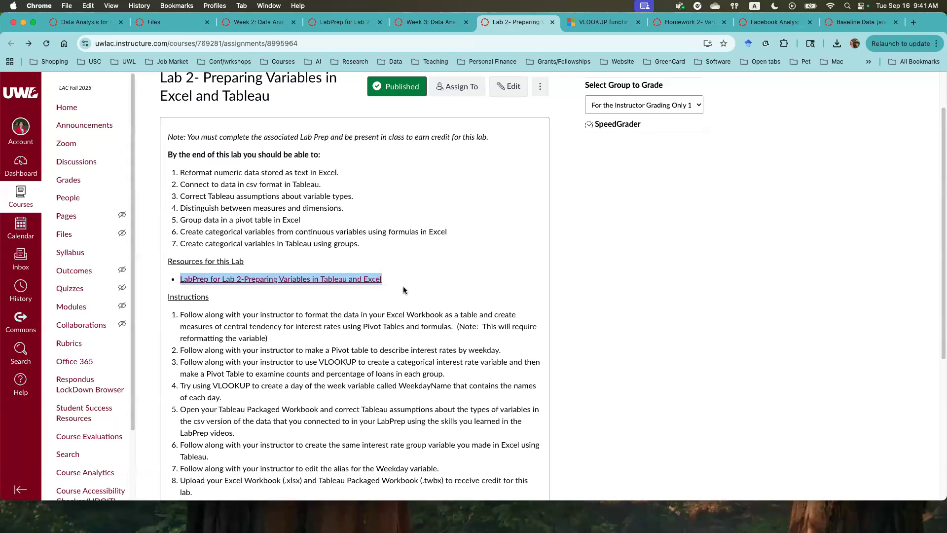
- Open the LabPrep for Lab 2 page and highlight the Tableau Desktop download and activation instructions
click(341, 21)
click(241, 24)
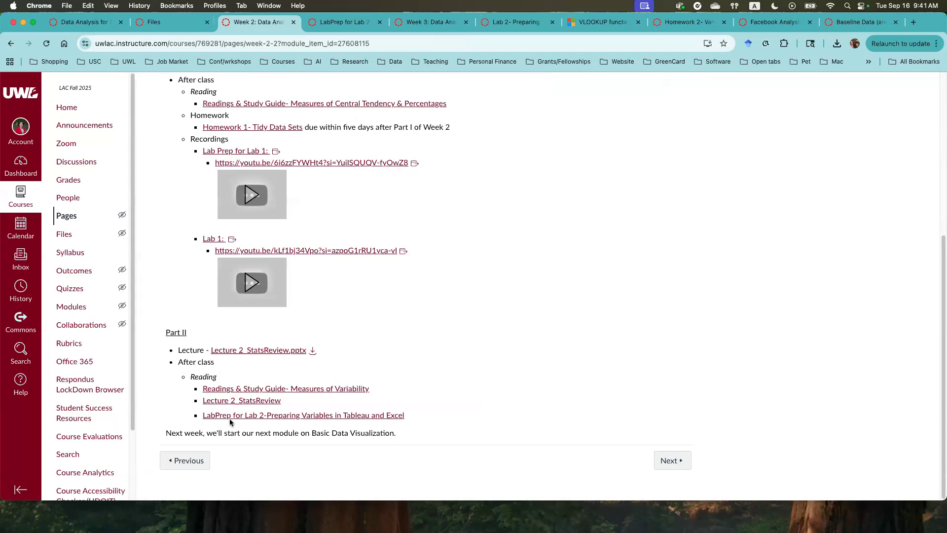
click(331, 23)
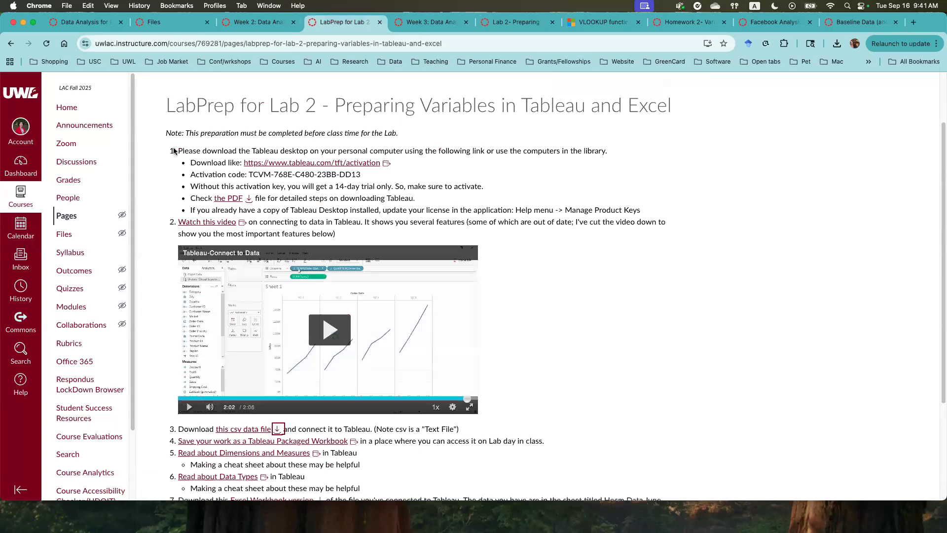
drag(169, 150, 422, 200)
scroll(326, 184, up, 3)
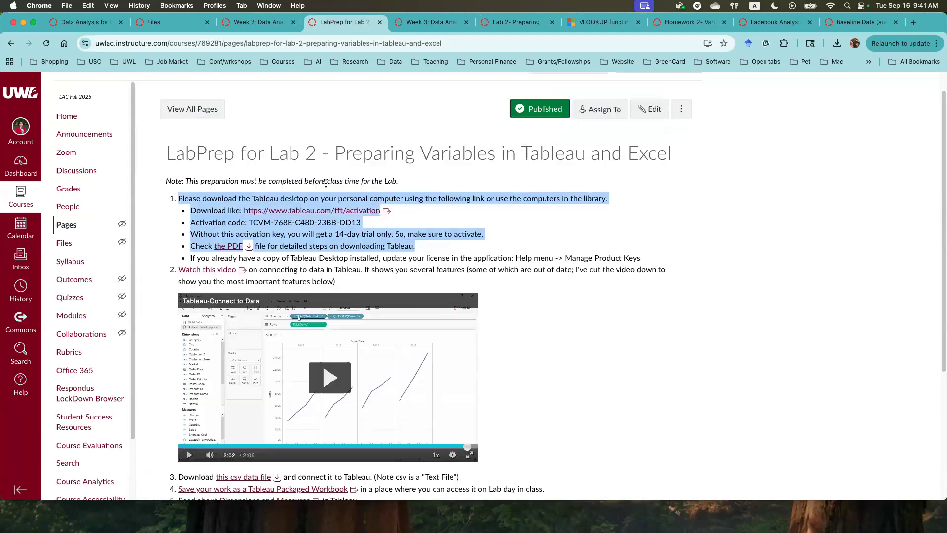
scroll(329, 227, down, 5)
scroll(328, 228, up, 1)
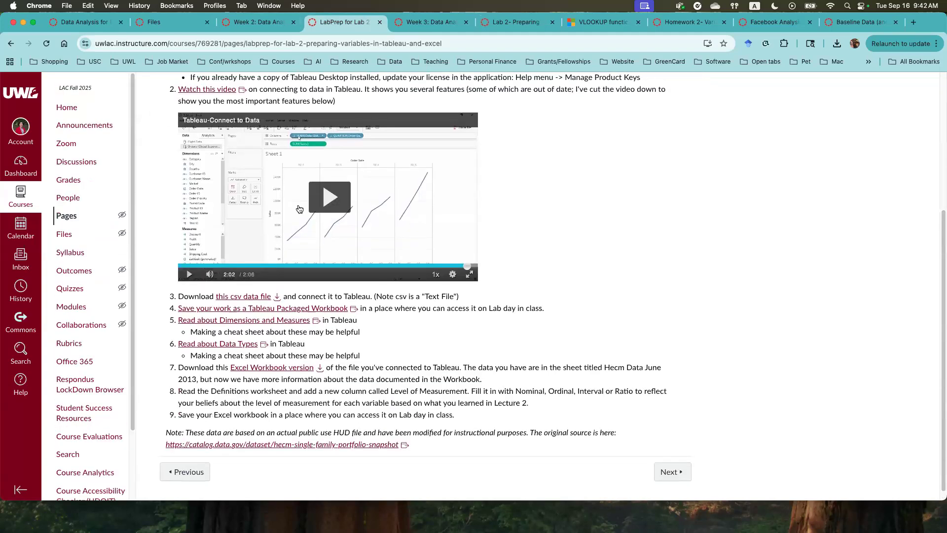
- Highlight the LabPrep items for the Tableau connection video, the csv data file and the Excel Workbook version
scroll(194, 152, up, 1)
drag(158, 105, 511, 309)
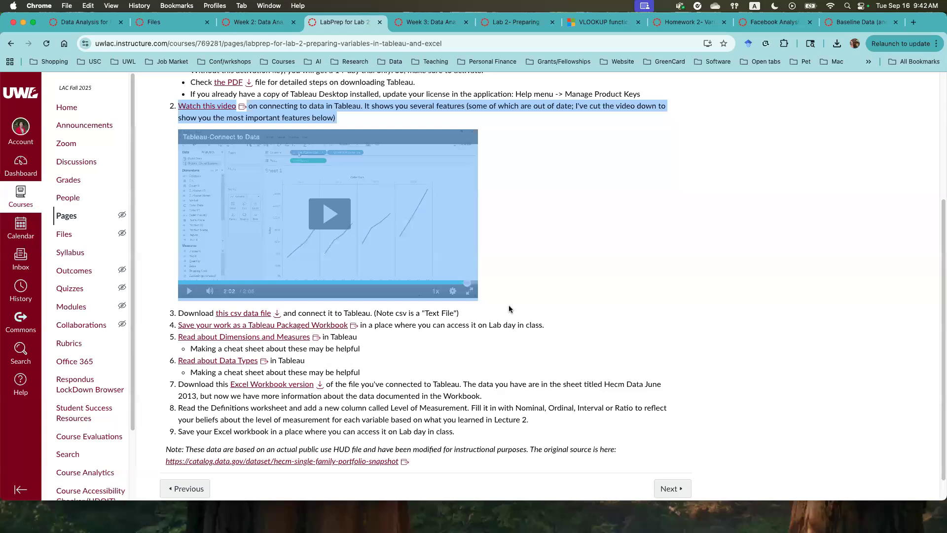
drag(169, 313, 279, 314)
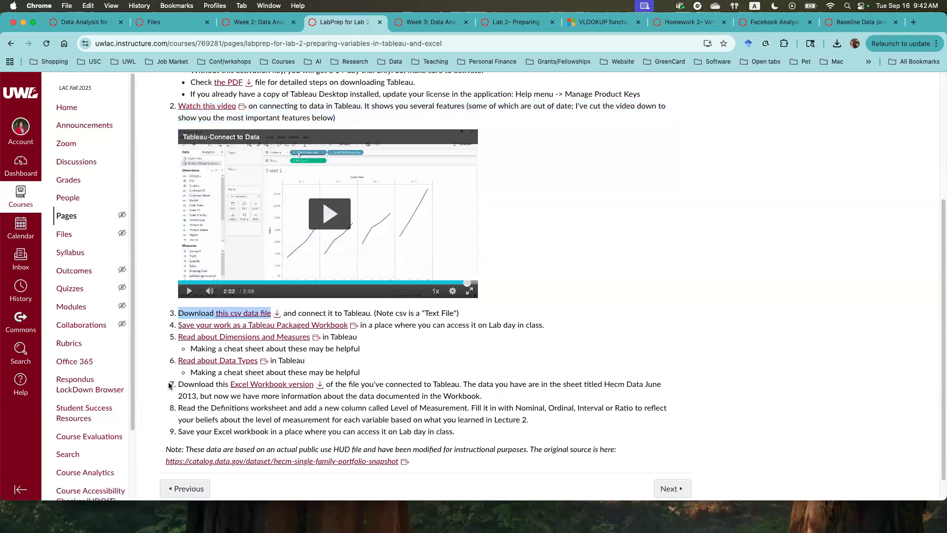
drag(170, 385, 333, 386)
drag(169, 312, 288, 313)
drag(168, 384, 337, 384)
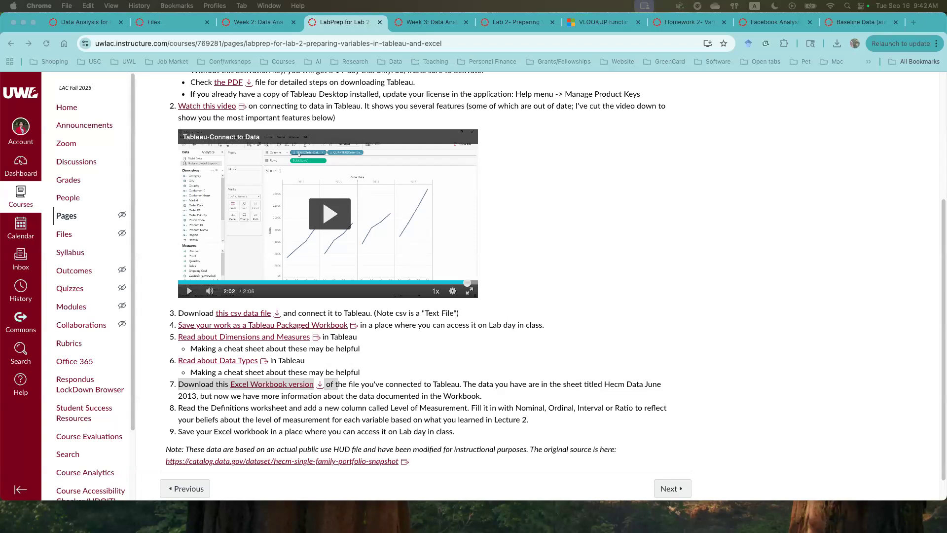
- Return to the Lab 2 assignment page and place the MHECMSNPSHTJUNE2013-1 Excel workbook over it in a wider window
click(503, 25)
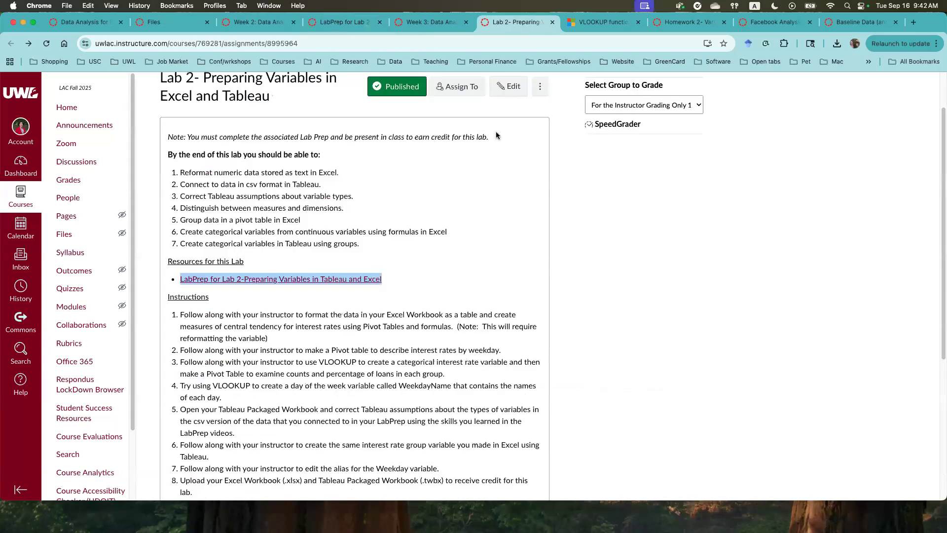
click(179, 318)
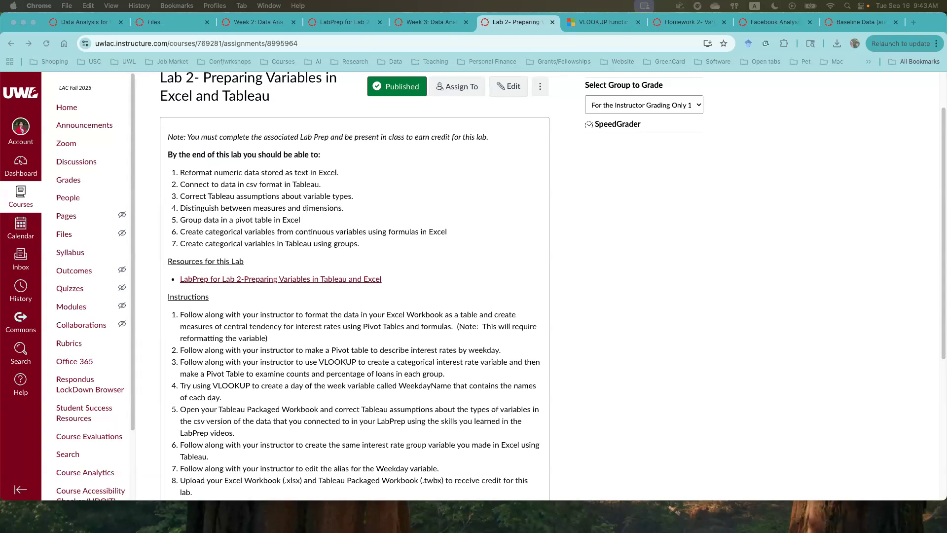
drag(752, 85, 508, 128)
drag(213, 114, 15, 34)
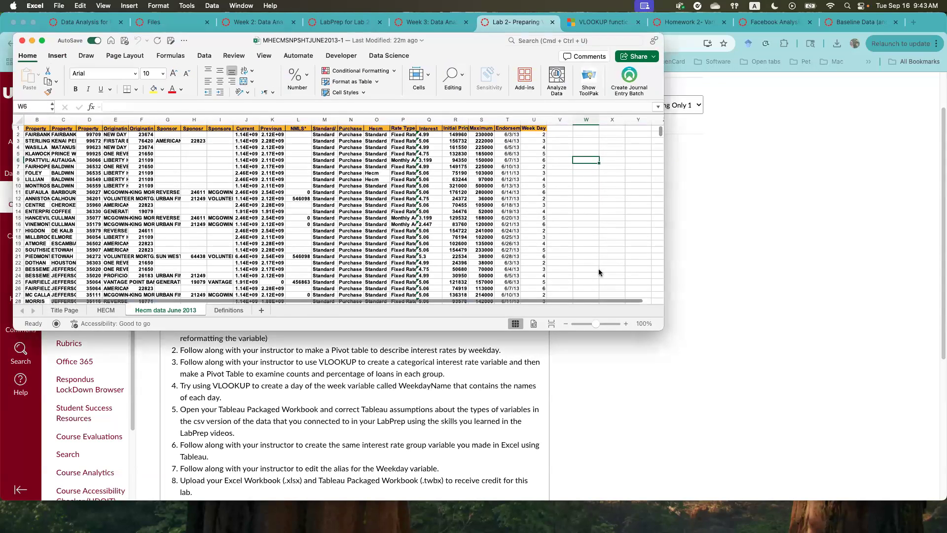
drag(675, 328, 698, 330)
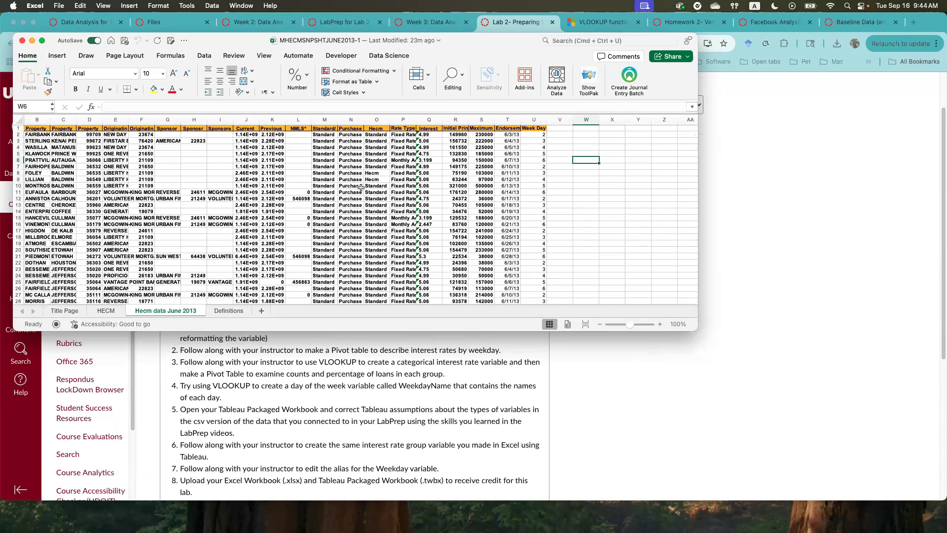
- View the workbook's Title Page and HECM sheets in a taller Excel window
click(58, 310)
drag(395, 501, 395, 476)
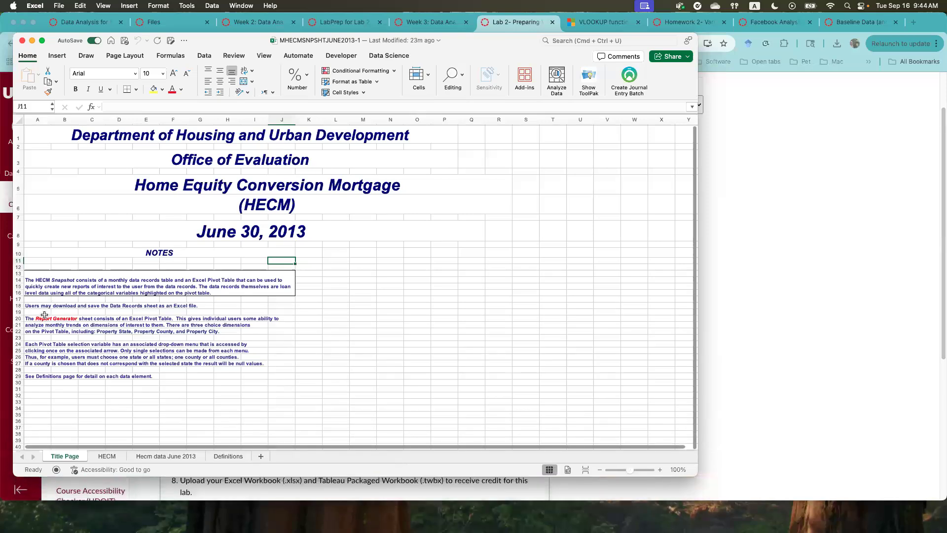
click(107, 455)
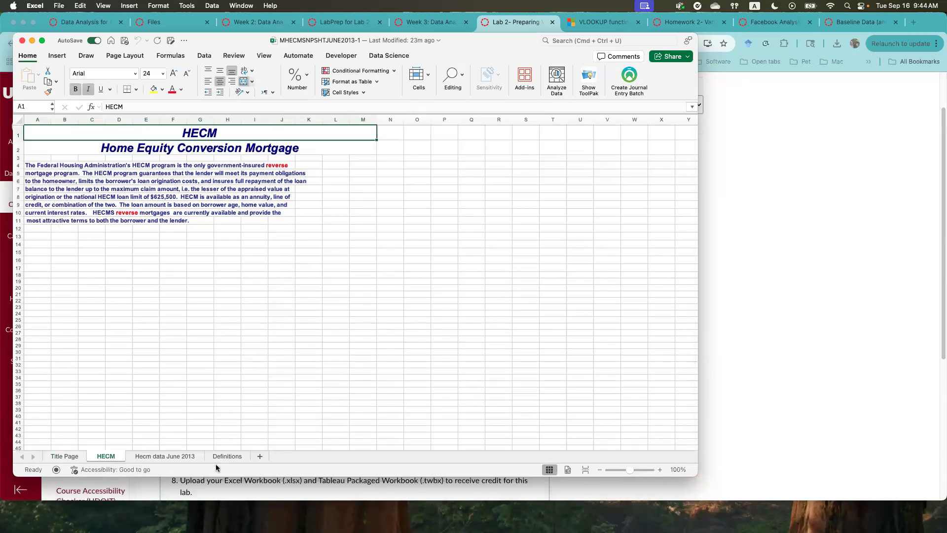
- Open the Hecm data June 2013 sheet and step through its column headers from Property City to Sponsor Number
click(165, 456)
click(45, 129)
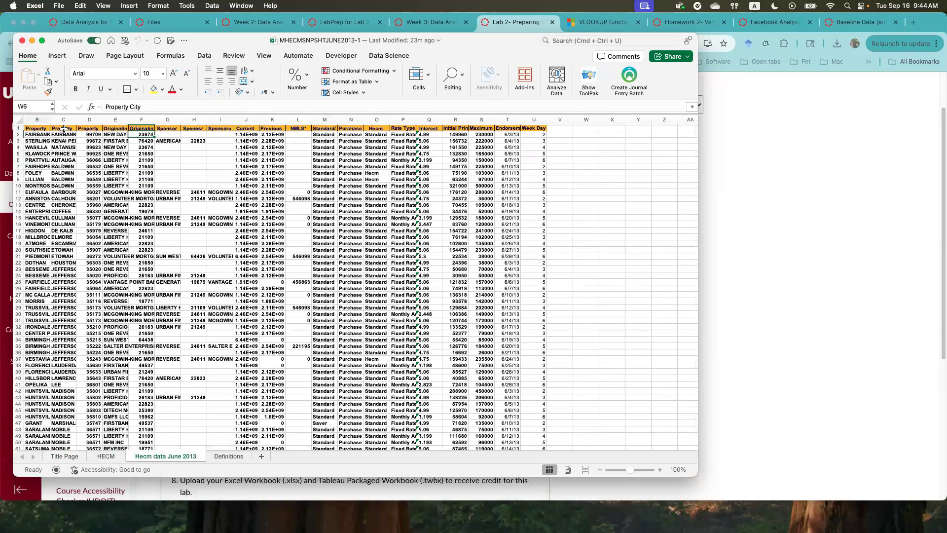
key(Right)
key(Right)
key(Right)
key(Right)
key(Right)
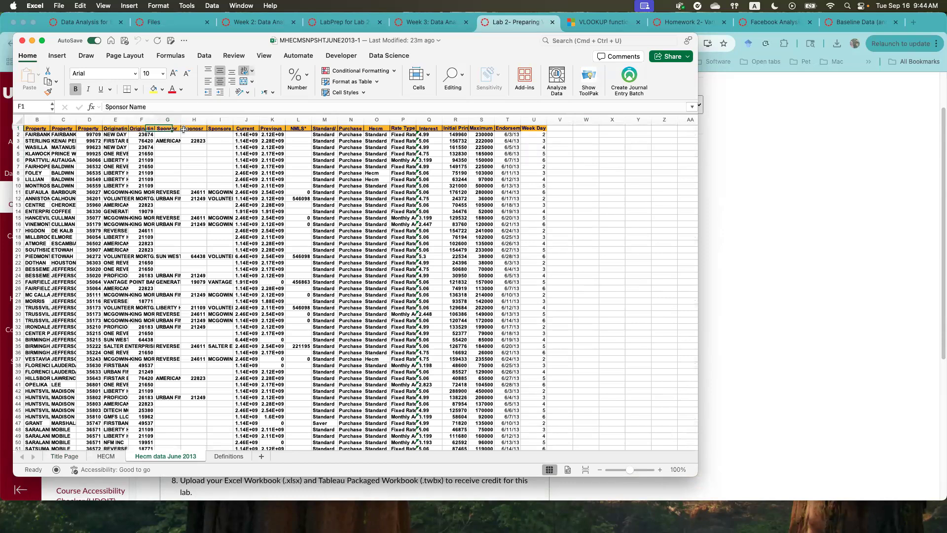
key(Right)
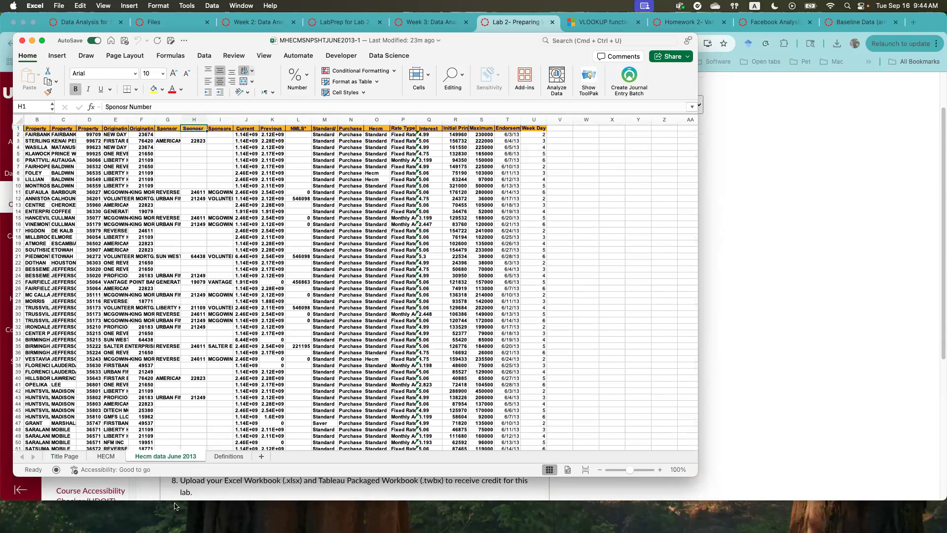
- Open the workbook's Definitions sheet and enlarge its view to 140%
click(219, 457)
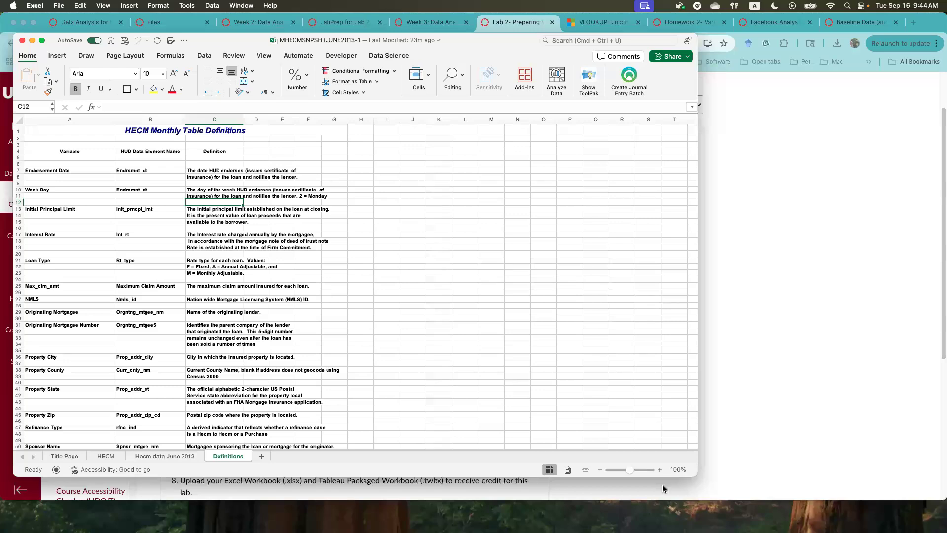
click(660, 470)
click(660, 470)
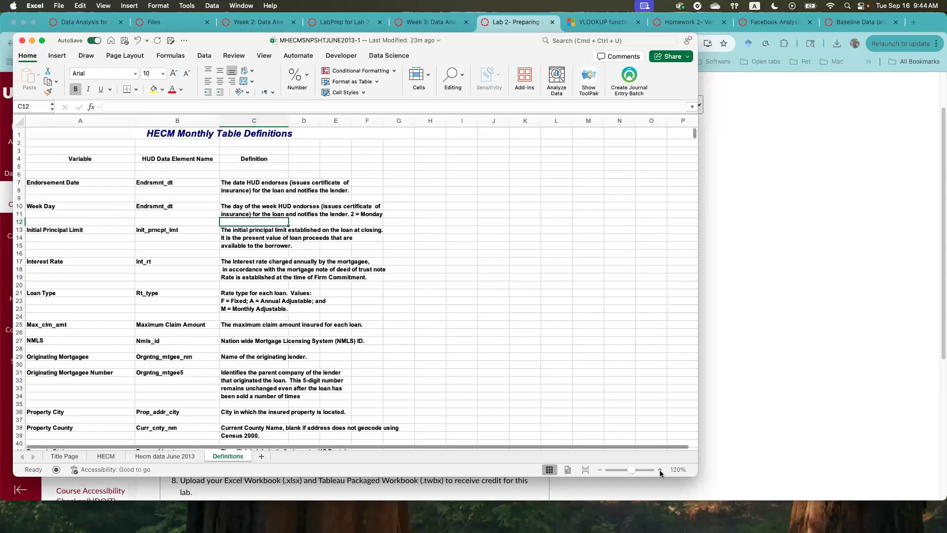
click(660, 470)
click(660, 470)
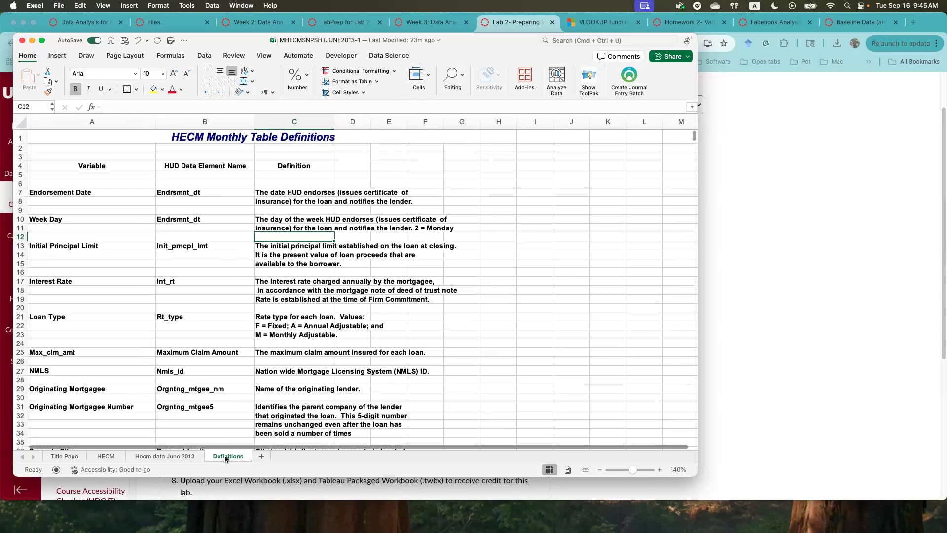
- Lower the workbook window, highlight the LabPrep instruction about the Definitions worksheet, and return to the workbook
key(super+m)
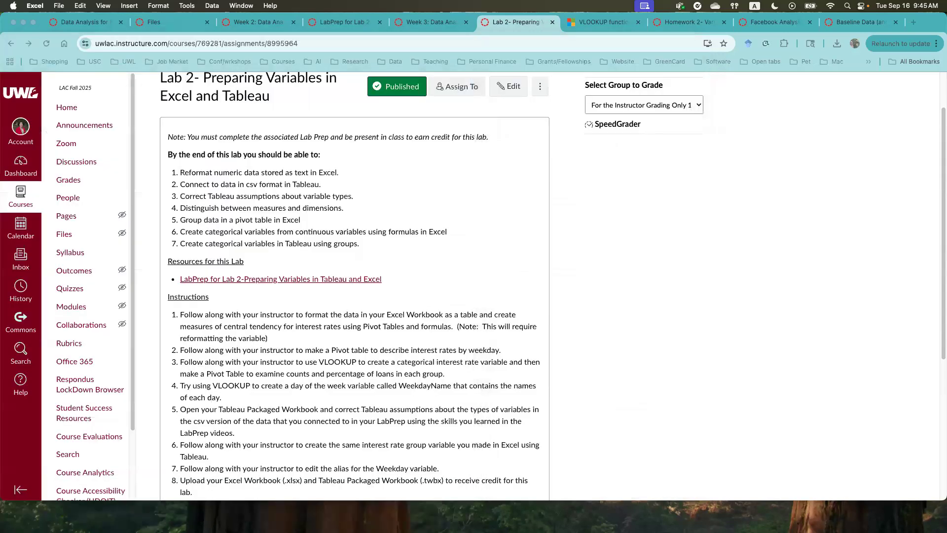
drag(786, 1, 568, 61)
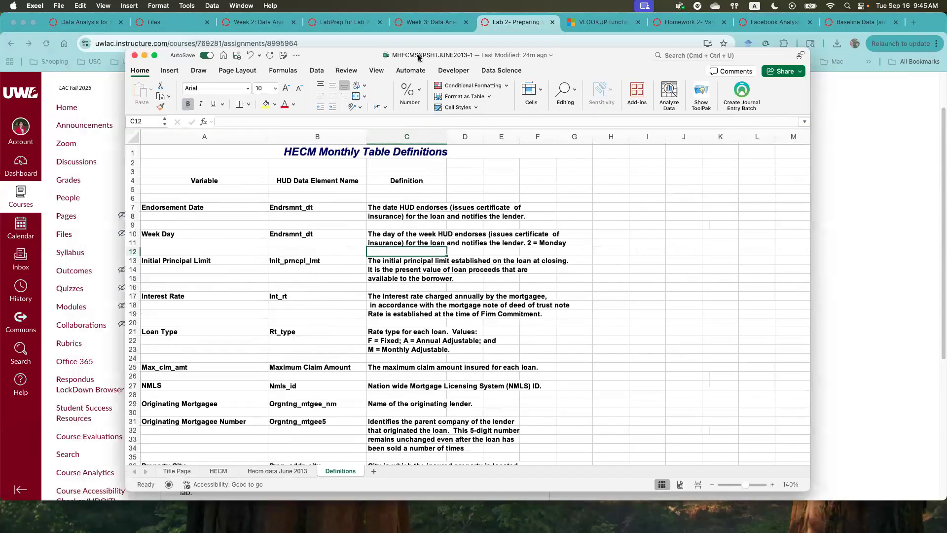
drag(423, 61, 422, 94)
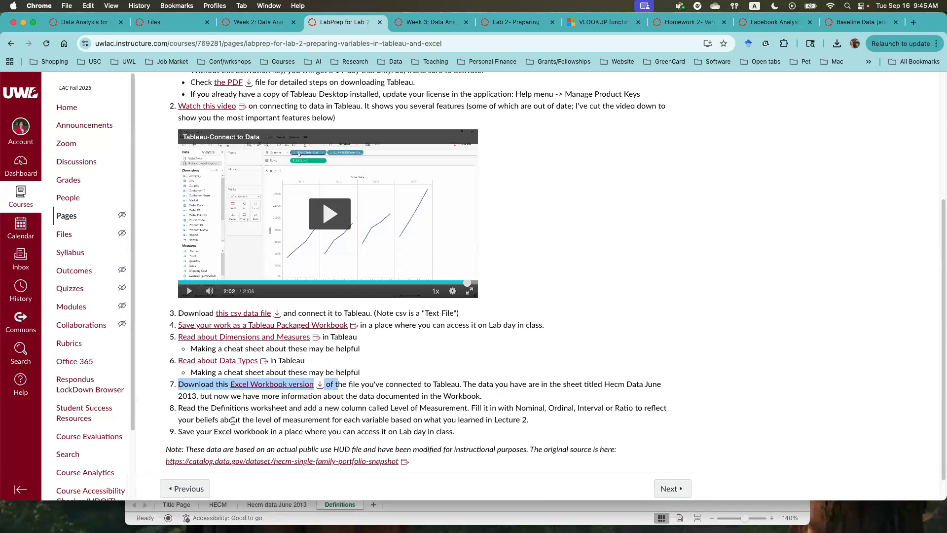
drag(210, 409, 299, 410)
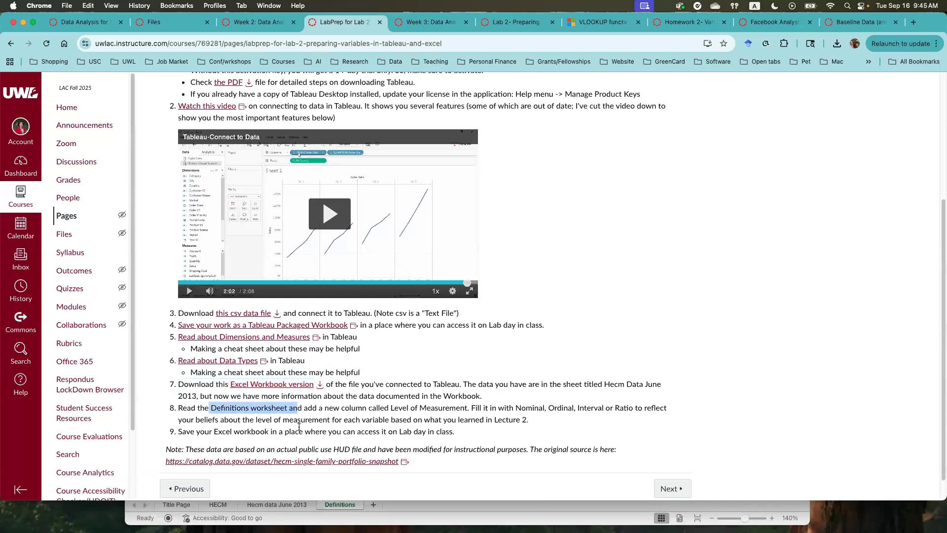
click(429, 517)
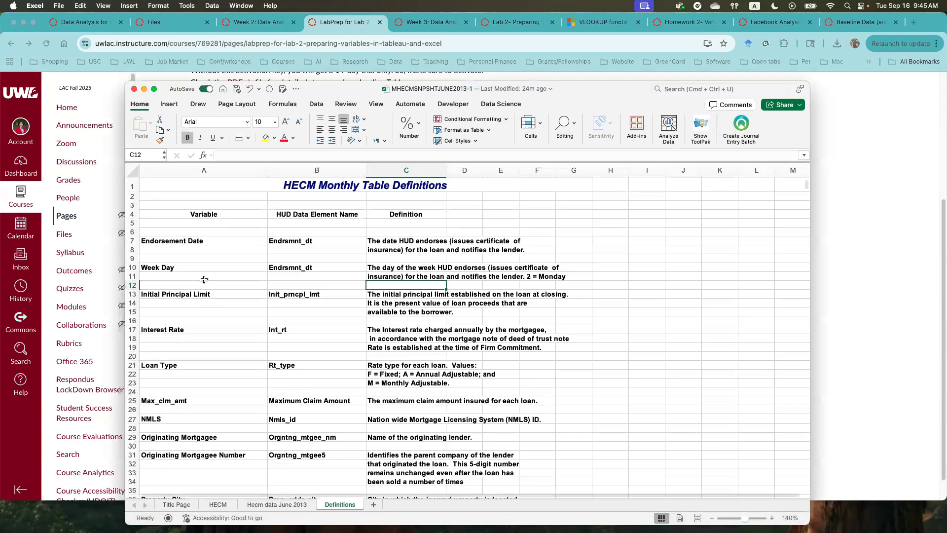
- Insert a blank column before the HUD Data Element Name column on the Definitions sheet
drag(299, 244, 407, 481)
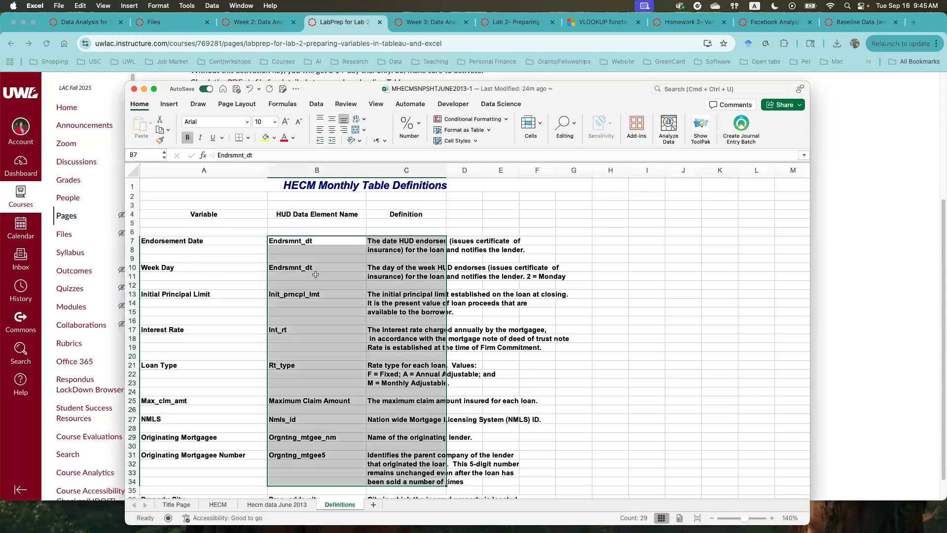
click(287, 237)
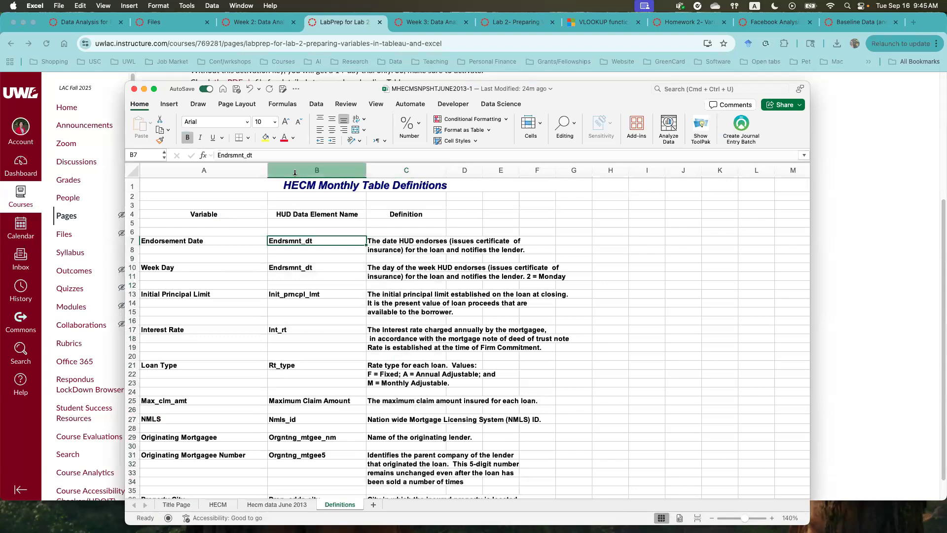
key(ctrl+space)
click(529, 132)
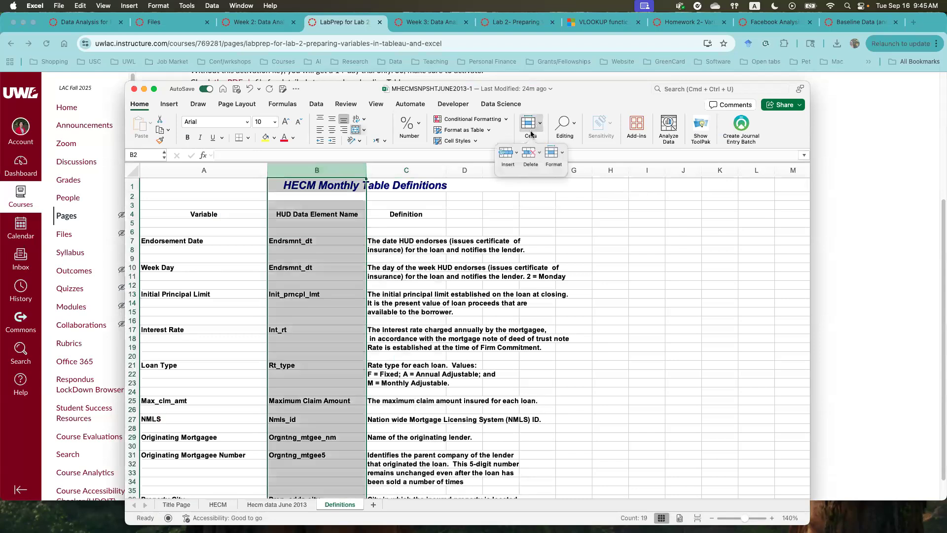
click(506, 155)
- Title the new column "Level of Measurement" in cell B4
click(330, 214)
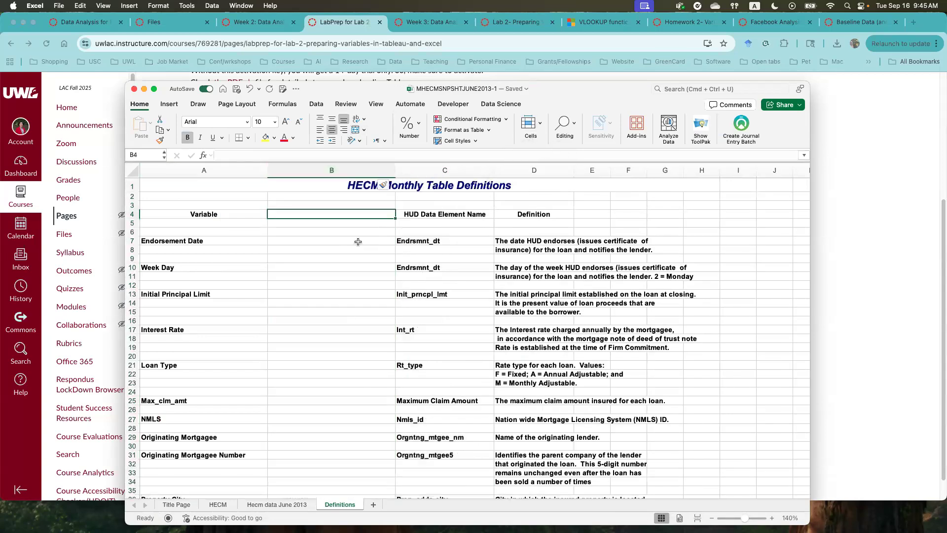
text(Level of Measurem)
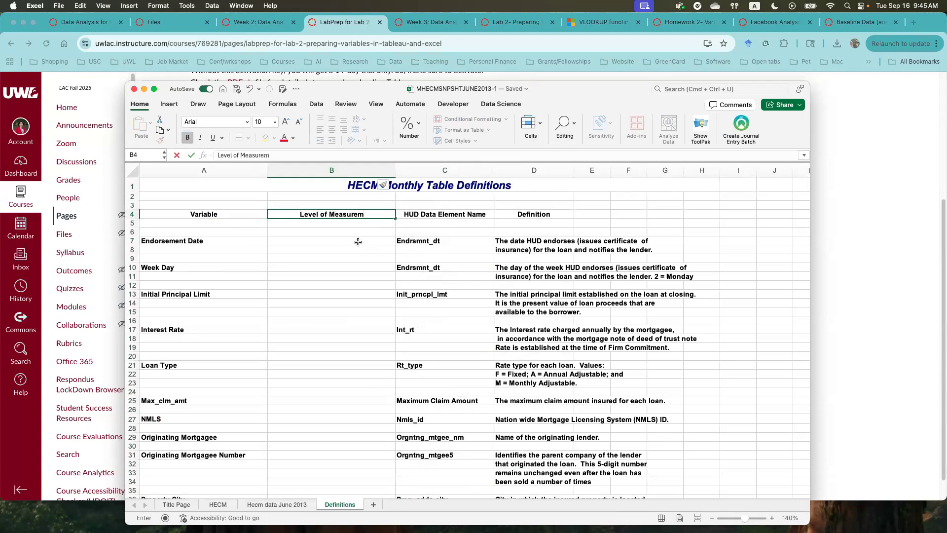
text(ent)
click(358, 242)
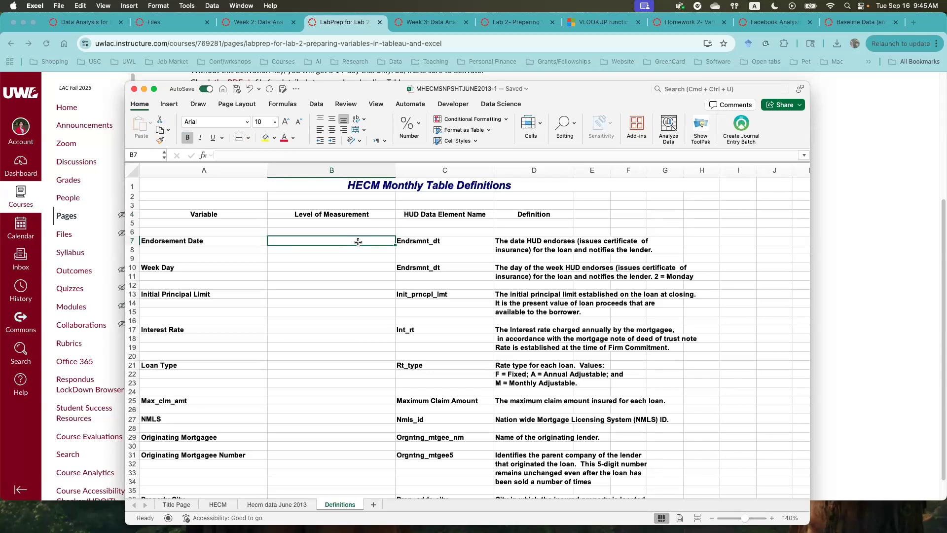
- Enter the note "(Nominal/ Ordinal/Interval/ Ratio)" in cell B5 beneath the Level of Measurement header
key(Up)
key(Up)
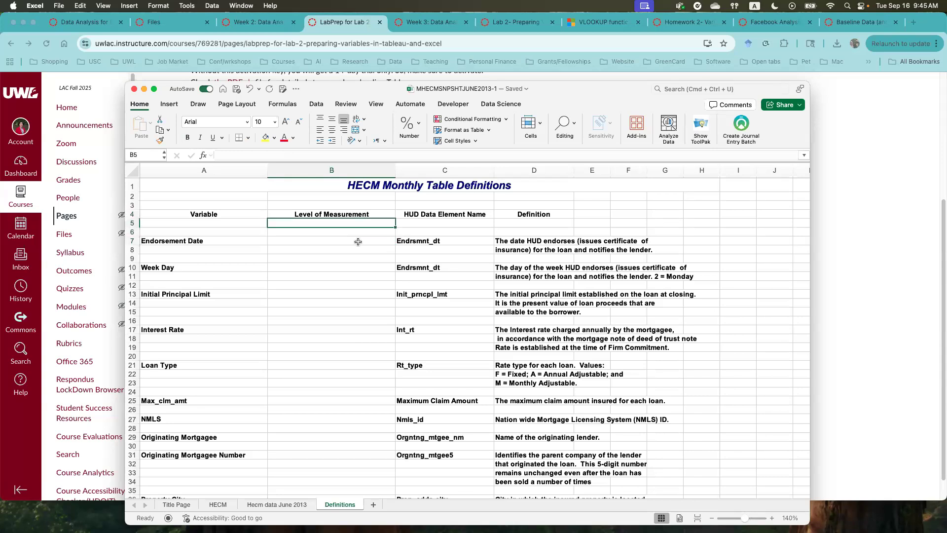
key(Down)
key(Down)
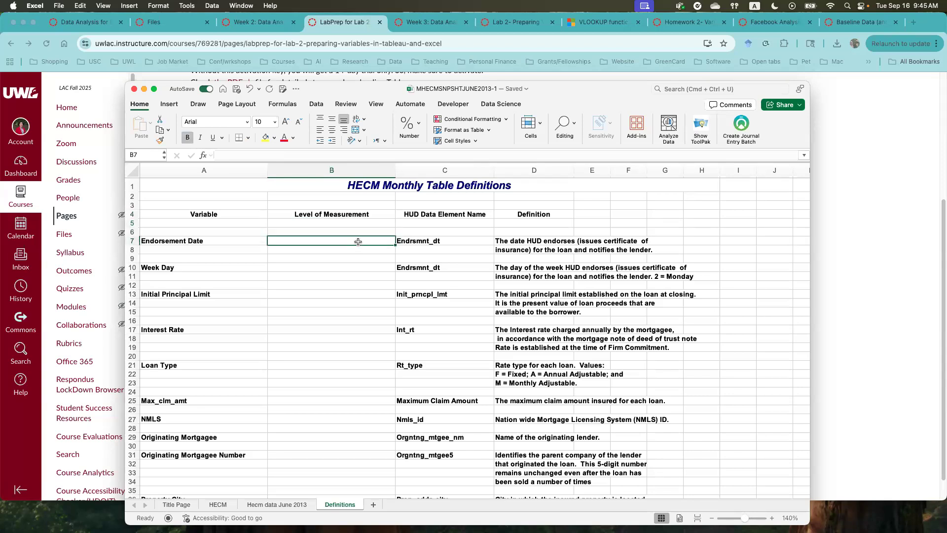
key(Up)
key(Up)
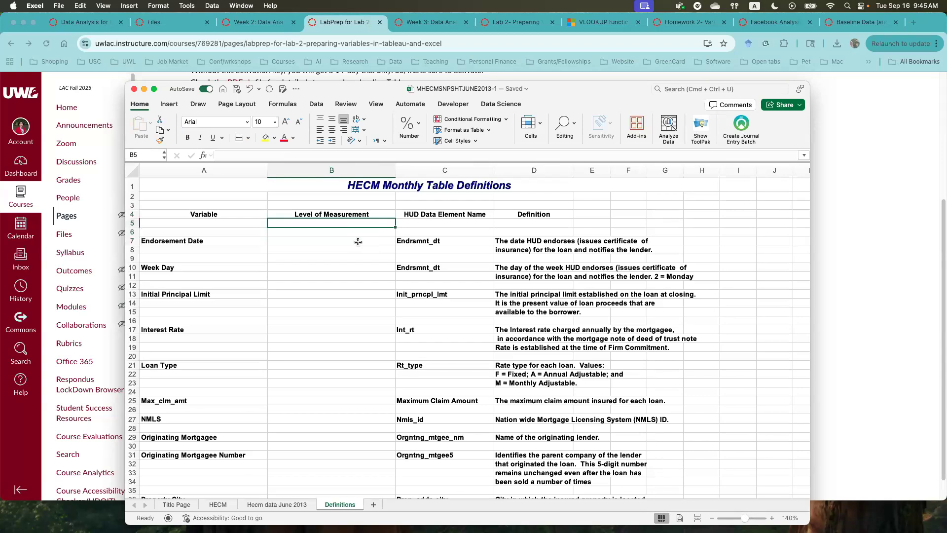
text((Nomina)
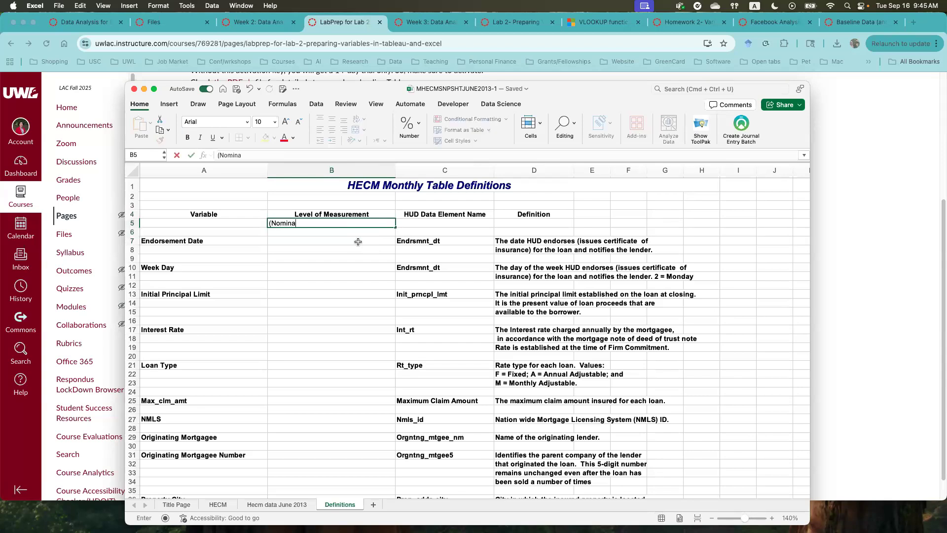
text(l/ Ordinal/Interval/)
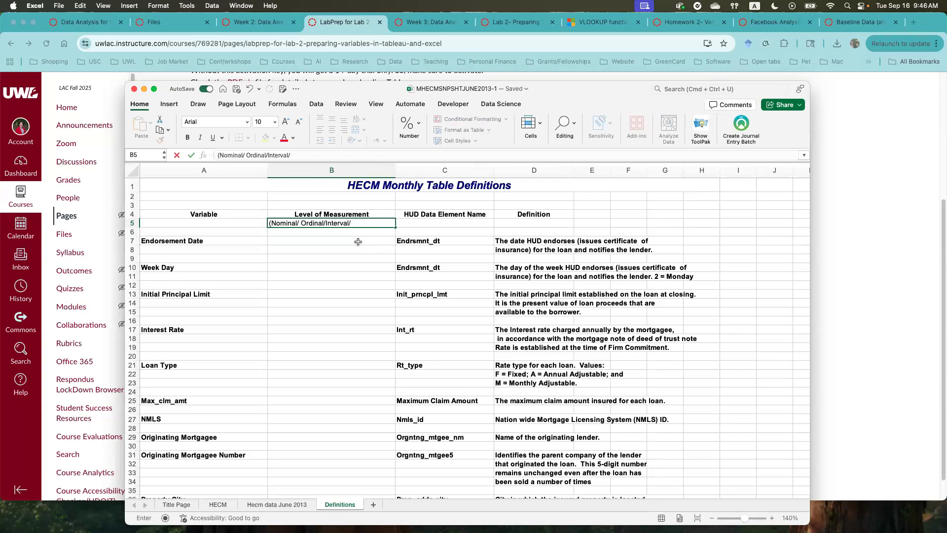
text( Ratio))
- Record the level of measurement as Interval for Endorsement Date and Ordinal for Week Day
click(325, 245)
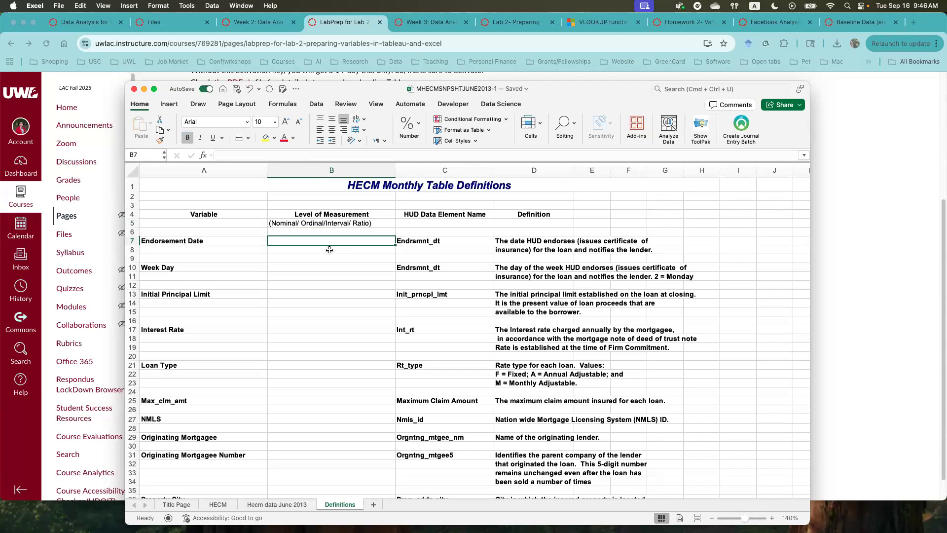
text(Interval)
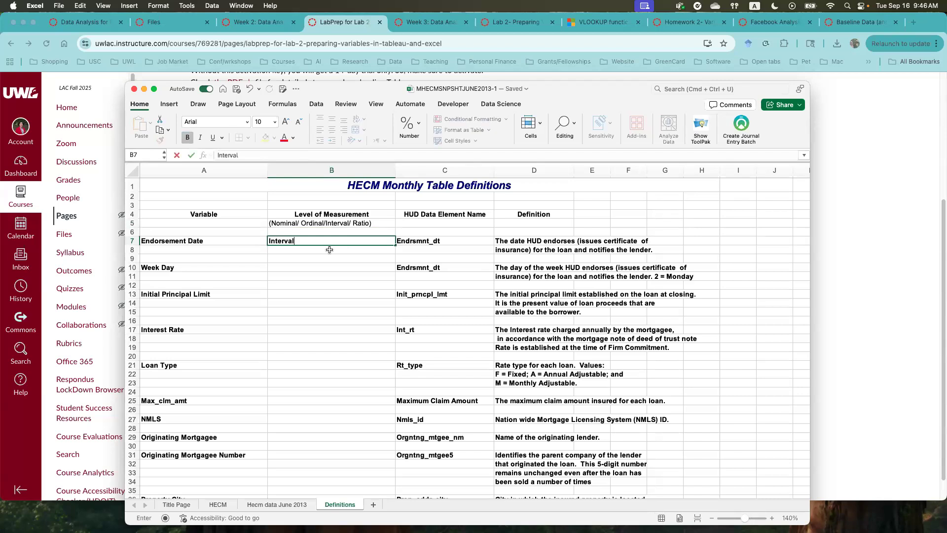
key(Return)
text(Ordinal)
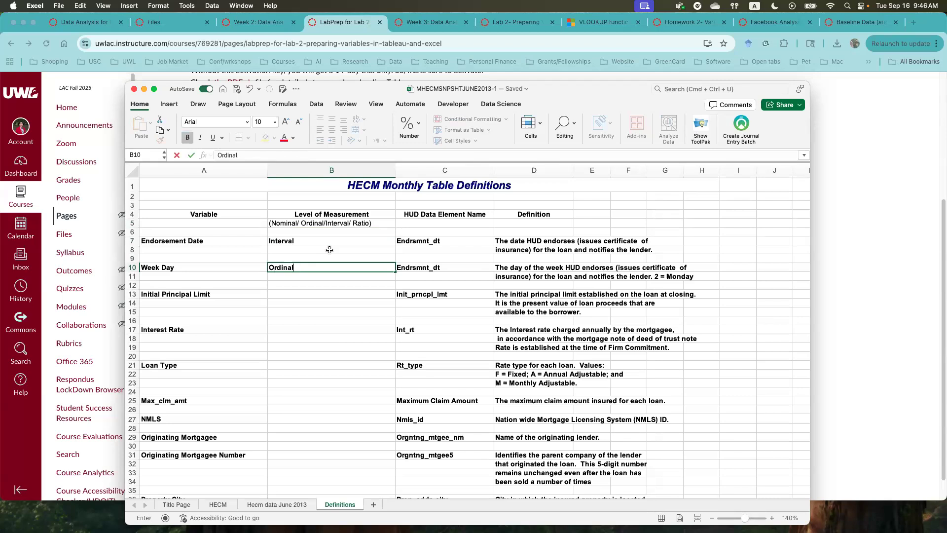
key(Return)
key(Return)
key(Return)
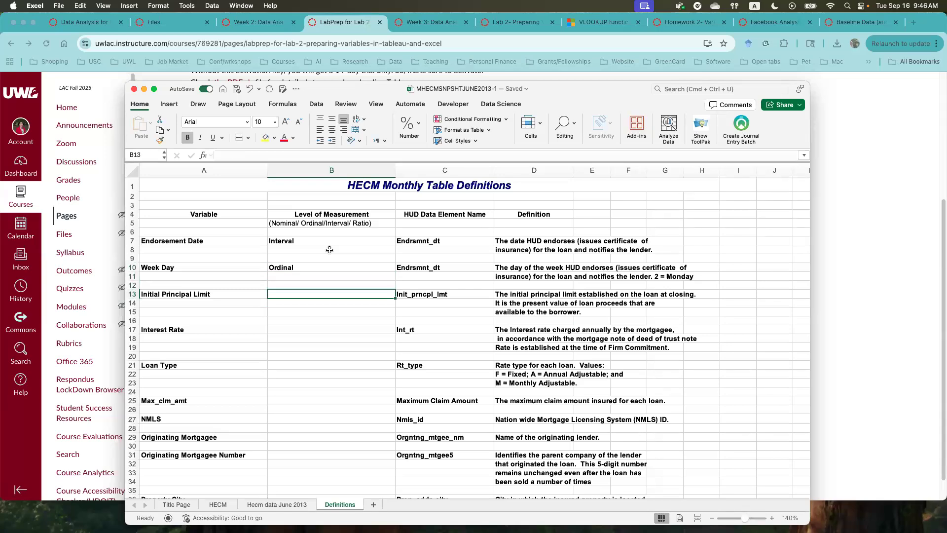
- Record the level of measurement as Ratio for both Initial Principal Limit and Interest Rate
text(Ra)
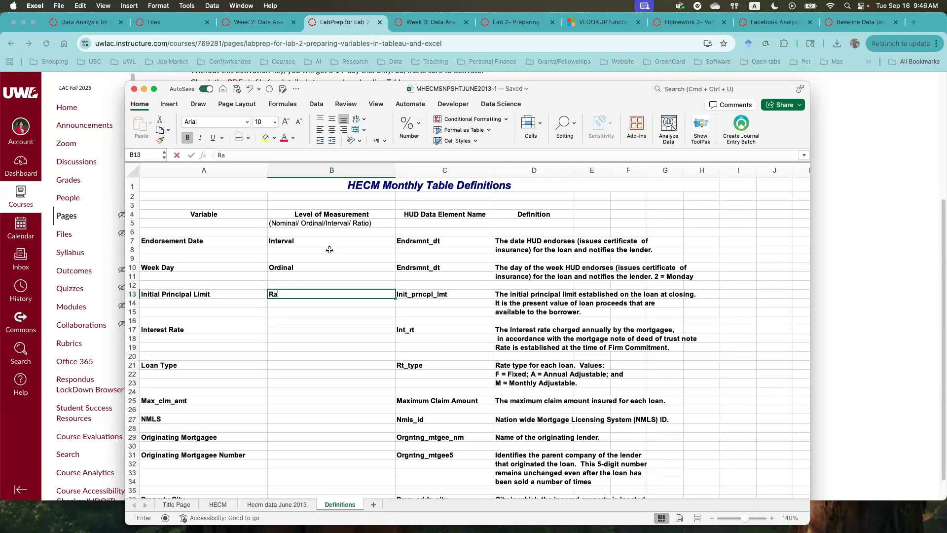
text(tio)
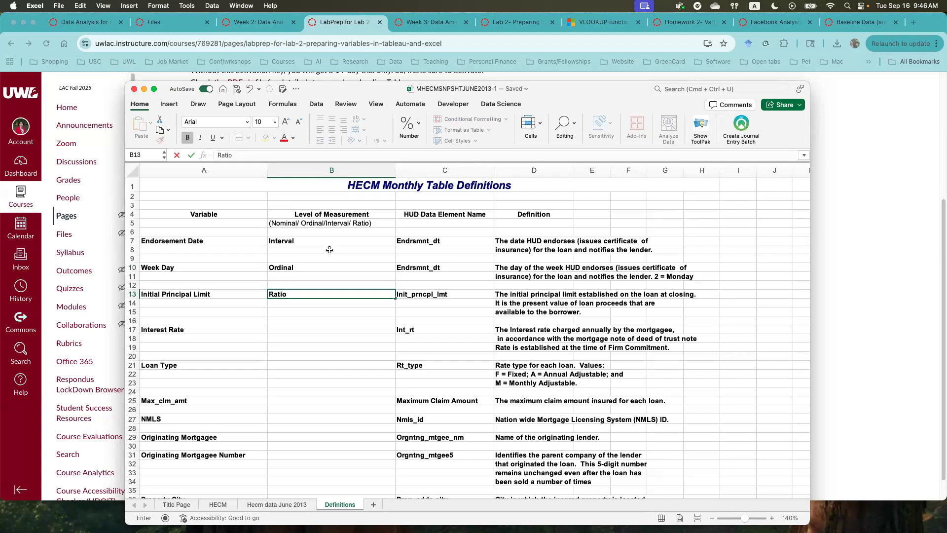
key(Return)
key(Return)
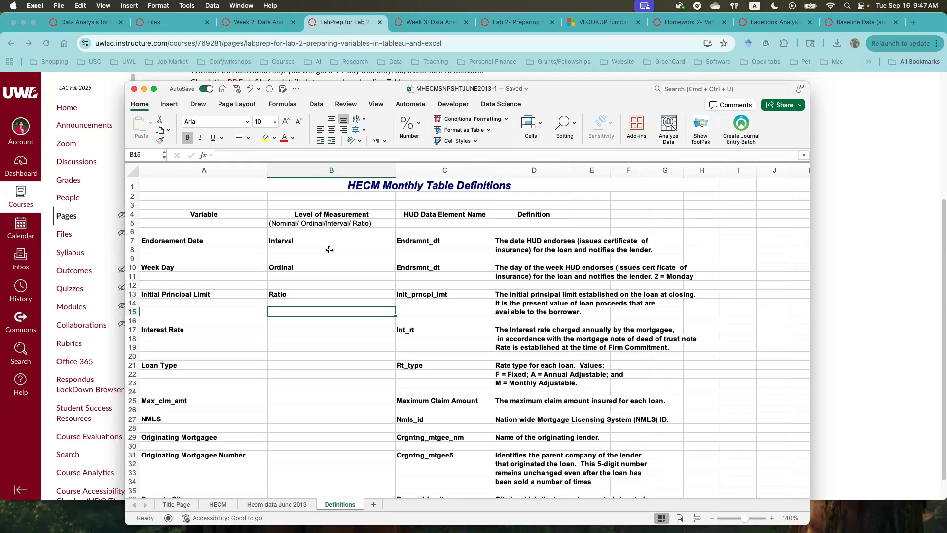
key(Down)
key(Down)
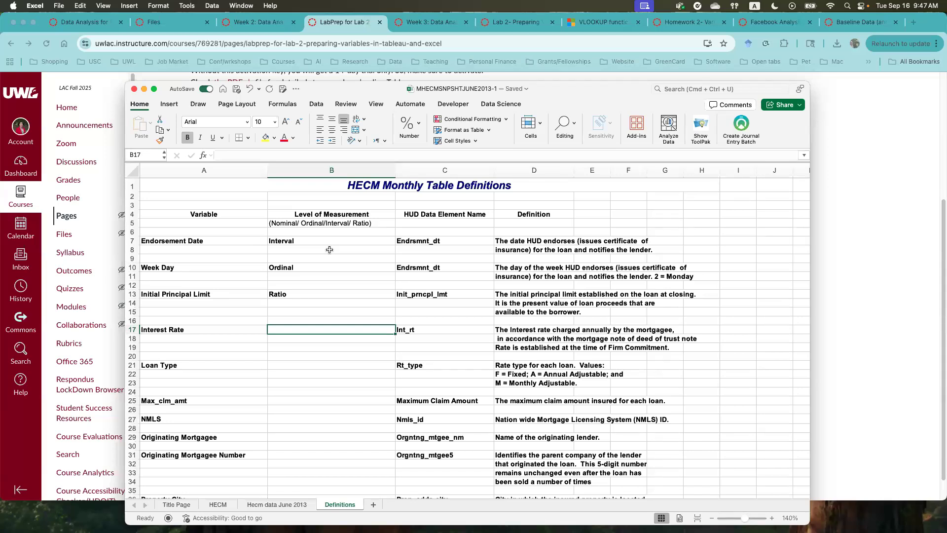
text(Ratio)
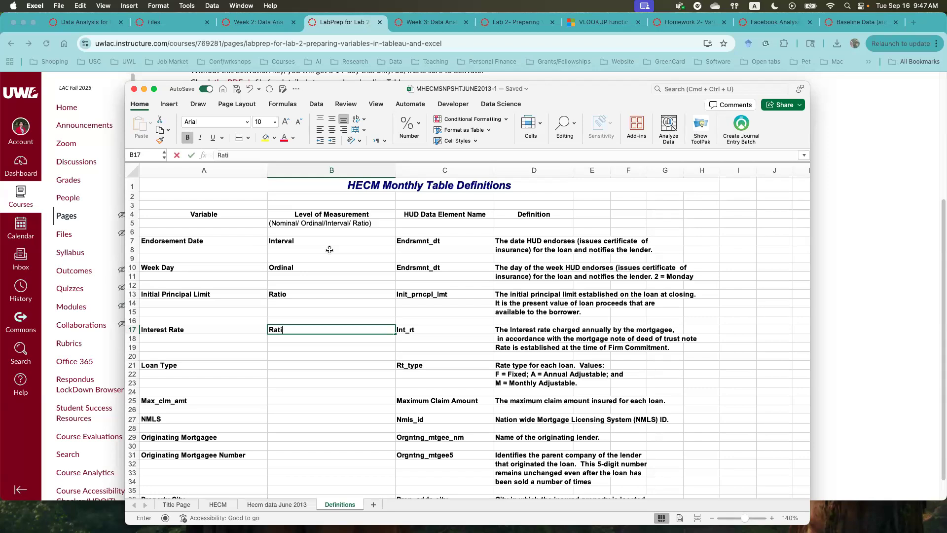
key(Return)
- Record the level of measurement as Nominal for Loan Type in cell B21
key(Down)
key(Down)
key(Down)
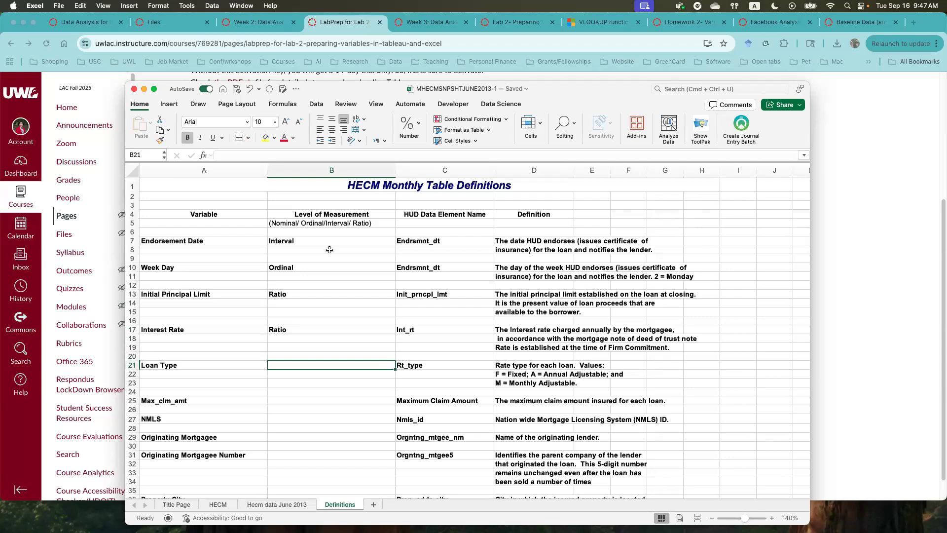
text(Nominal)
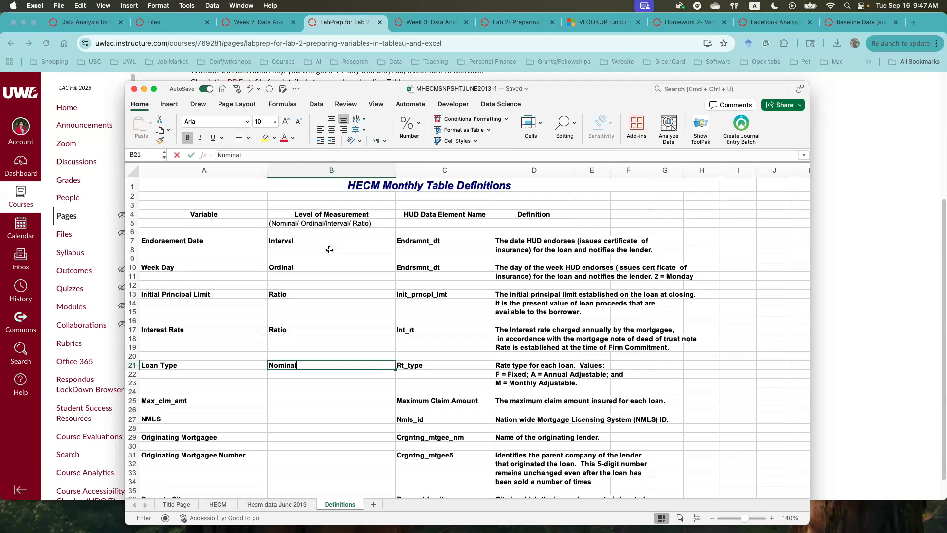
key(Return)
key(Return)
key(Return)
key(Return)
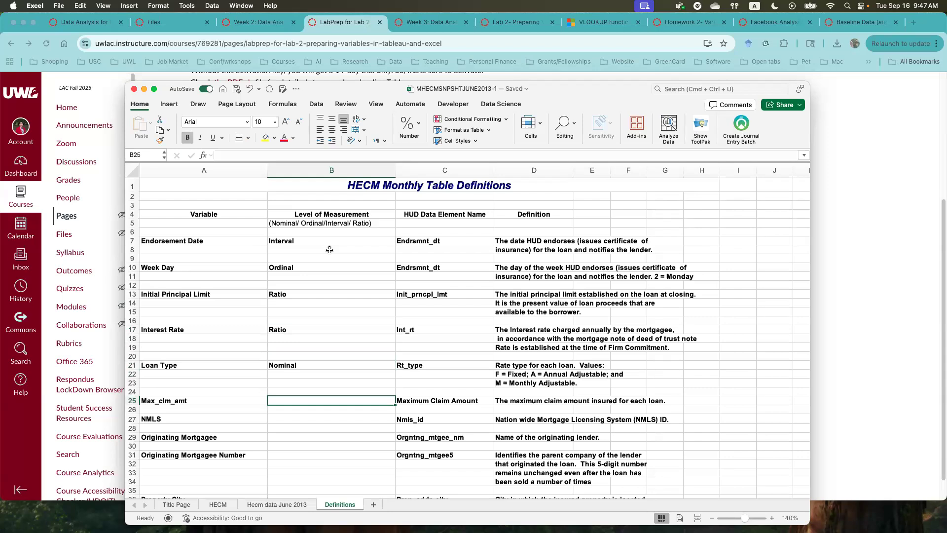
- Record the level of measurement as Ratio for Max_clm_amt and Nominal for NMLS
text(Ratio)
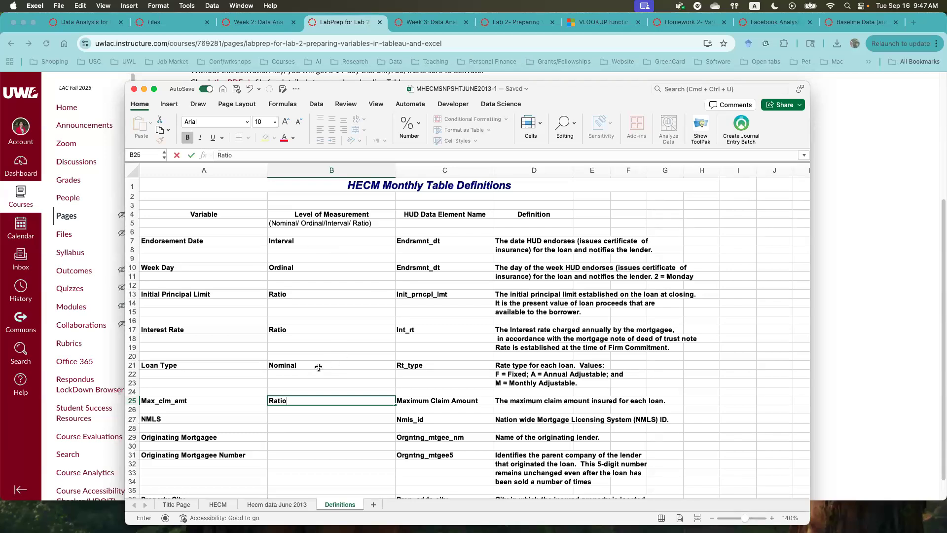
click(283, 418)
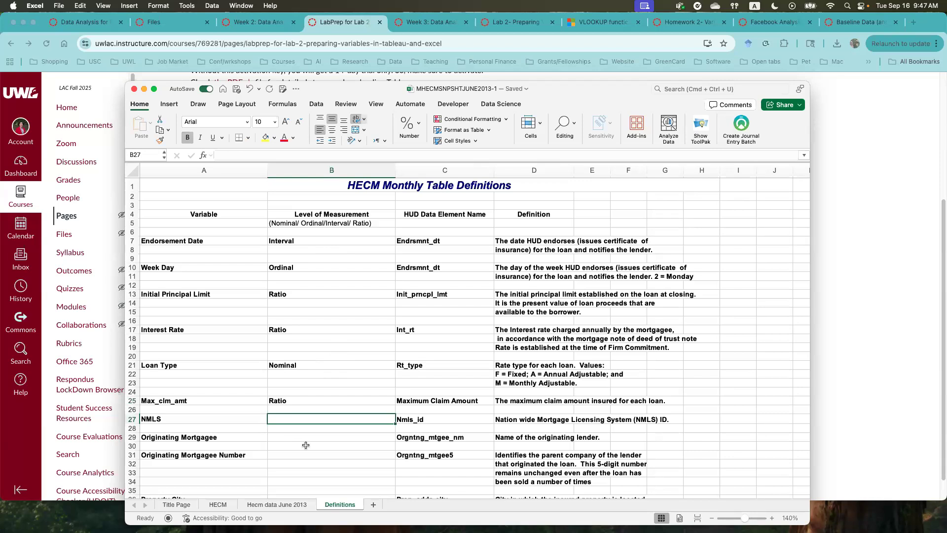
text(Nominal)
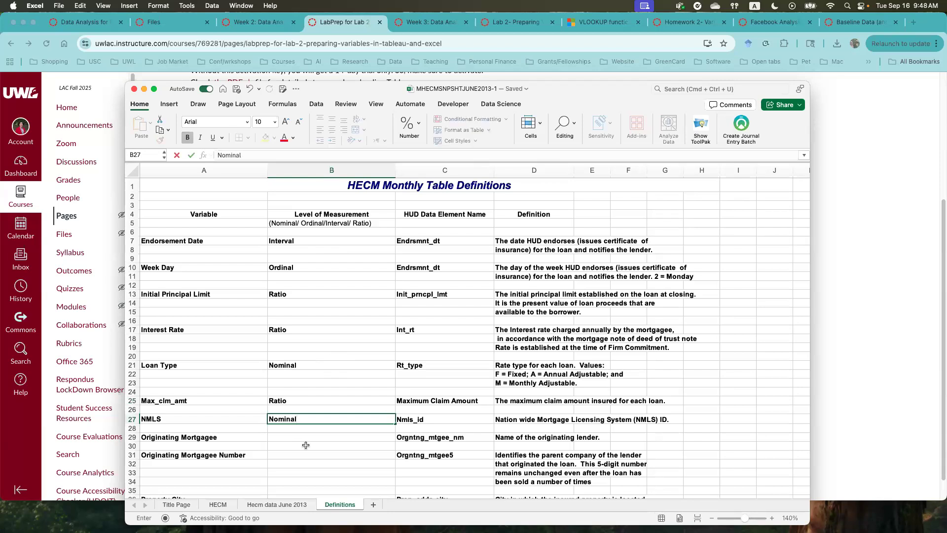
click(306, 445)
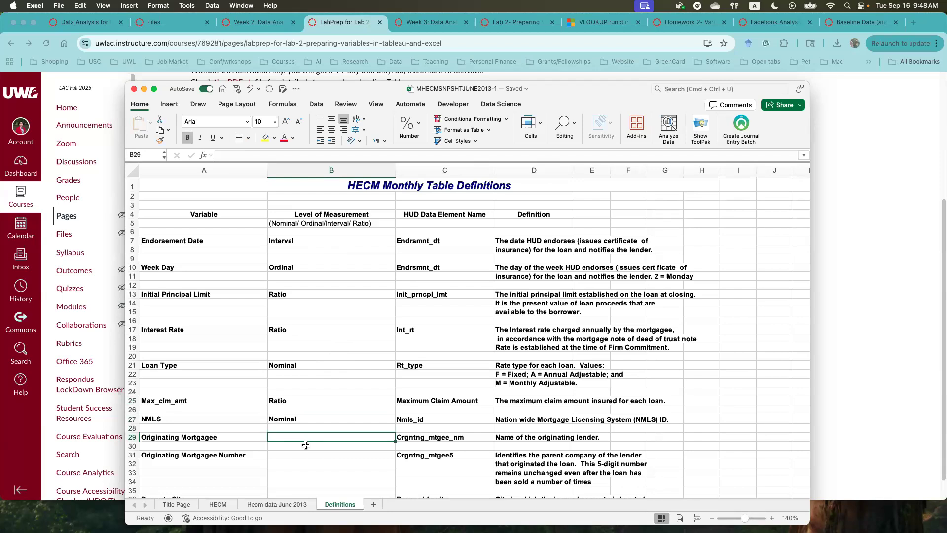
- Record the level of measurement as Nominal for both Originating Mortgagee and Originating Mortgagee Number
text(Nominal)
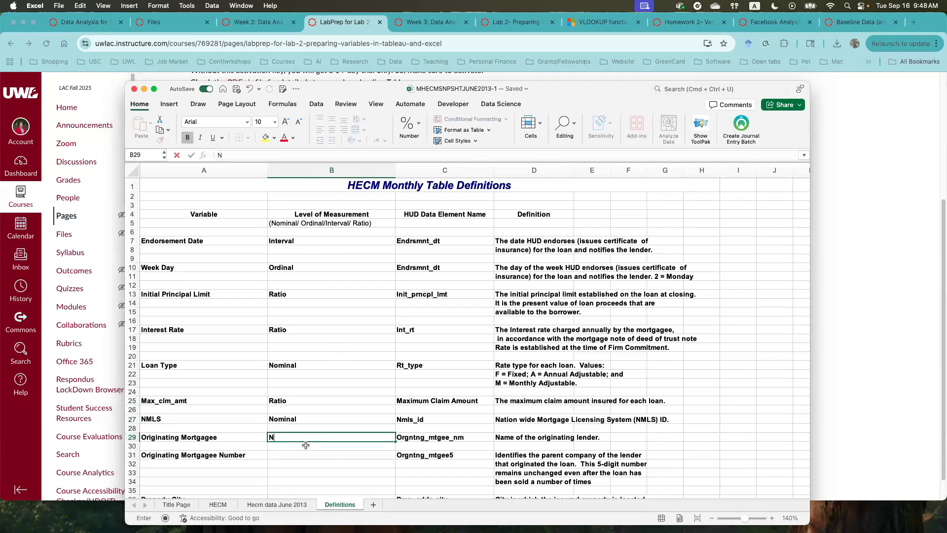
key(Return)
key(Return)
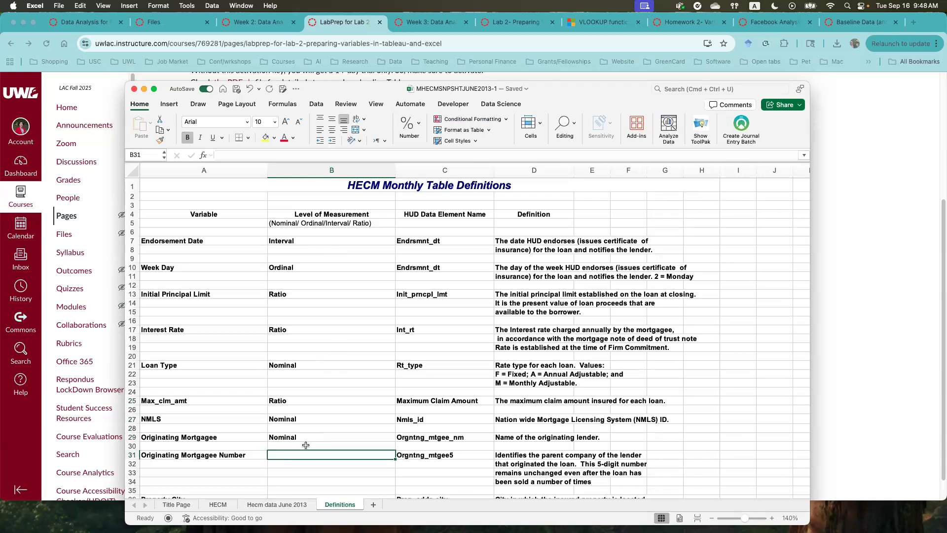
text(Nominal)
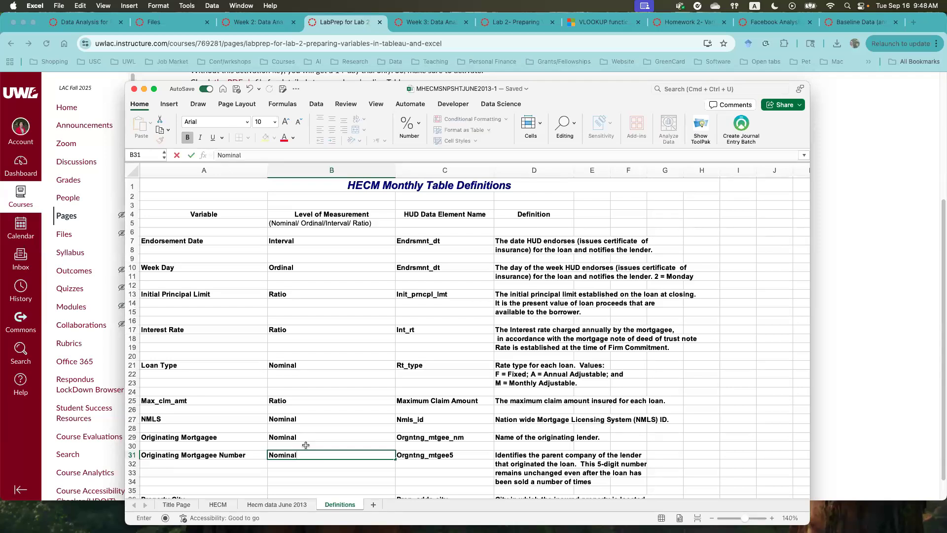
key(Return)
key(Return)
key(Return)
key(Return)
key(Return)
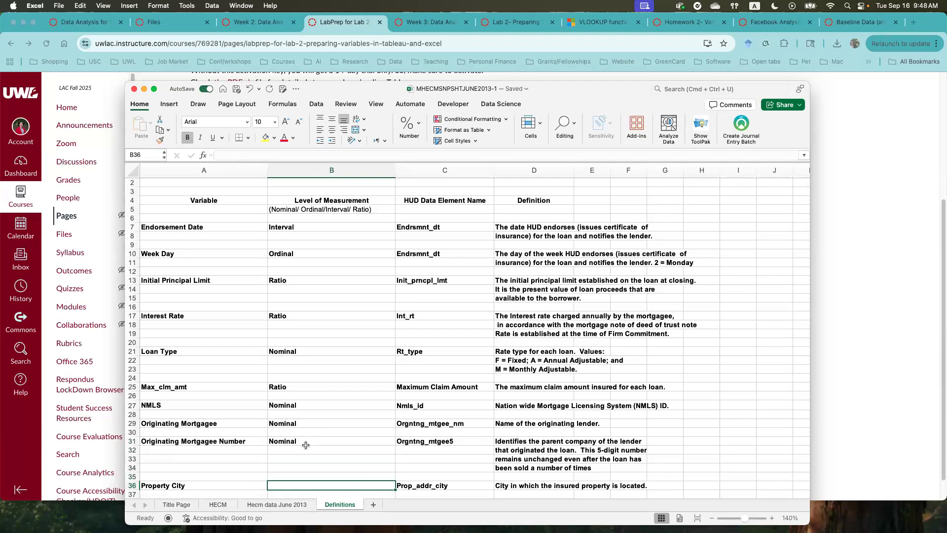
- Record the level of measurement as Nominal for both Property City and Property County
text(Nominal)
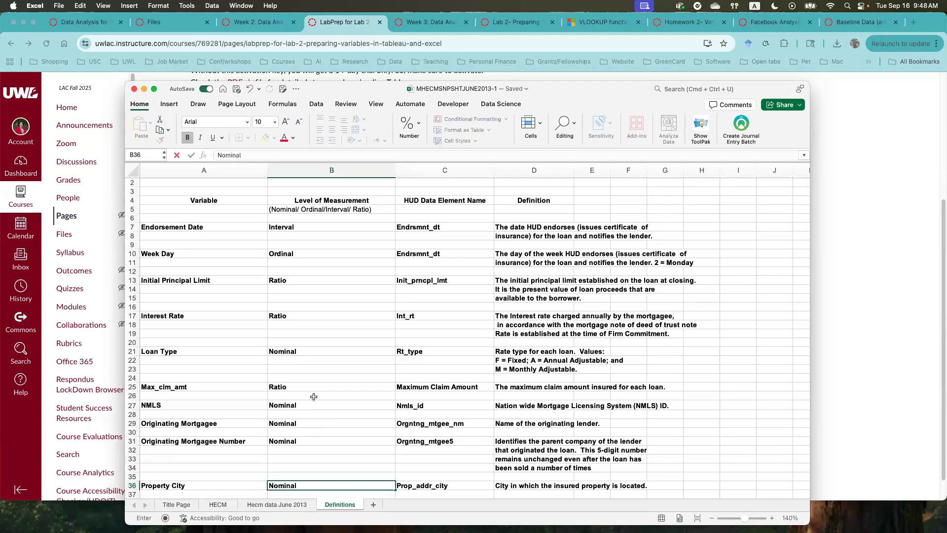
scroll(315, 434, down, 5)
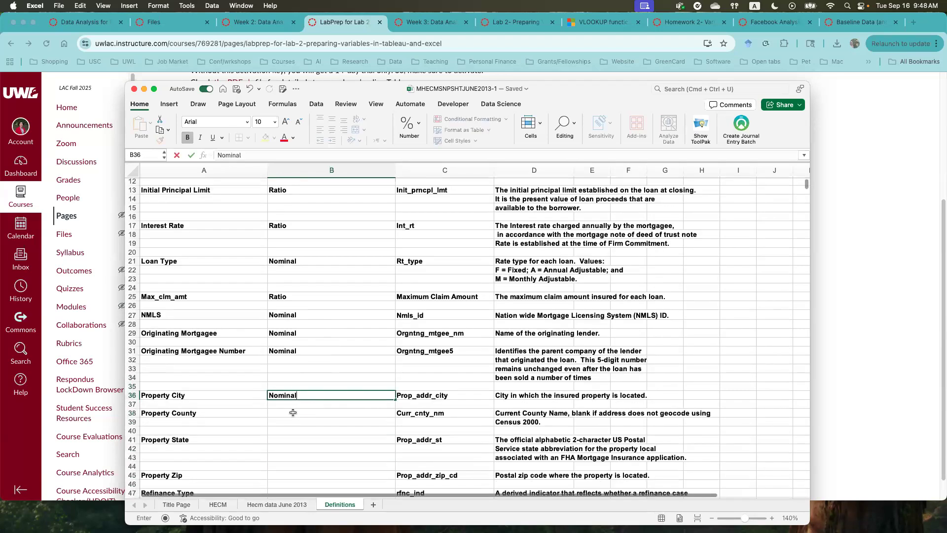
key(Return)
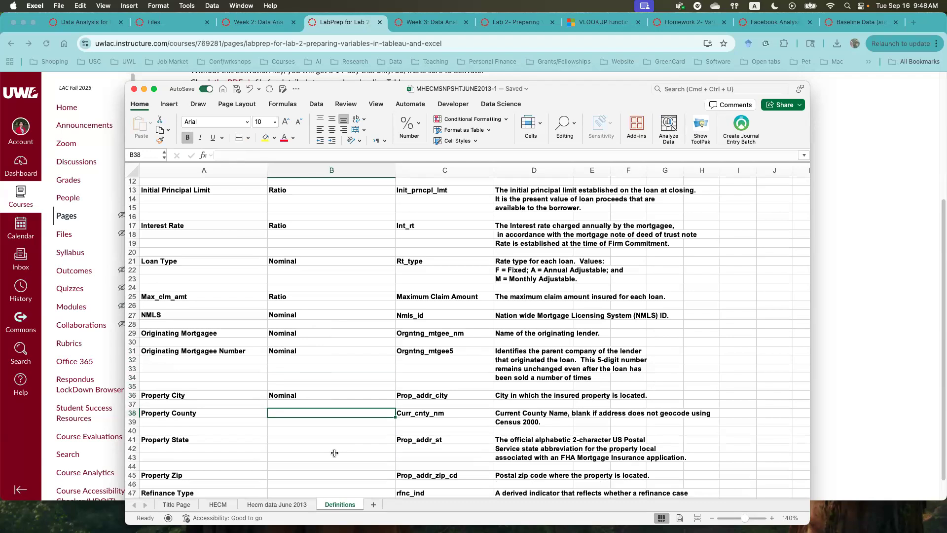
text(Nominal)
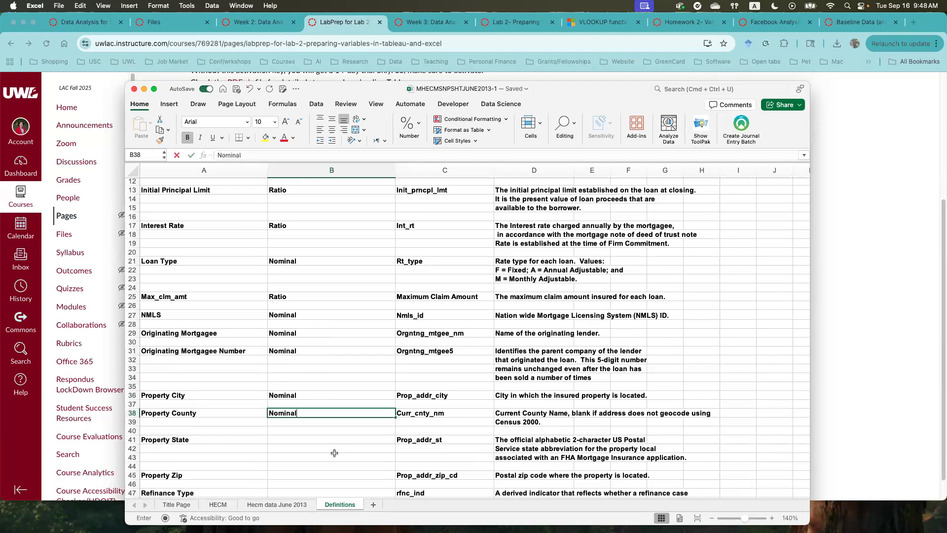
key(Return)
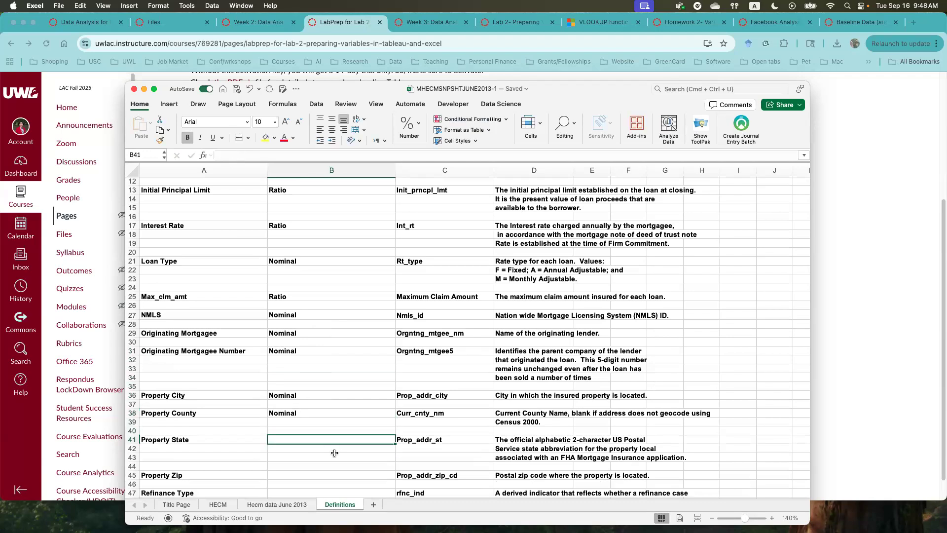
- Record the level of measurement as Nominal for both Property State and Property Zip
text(Nominal)
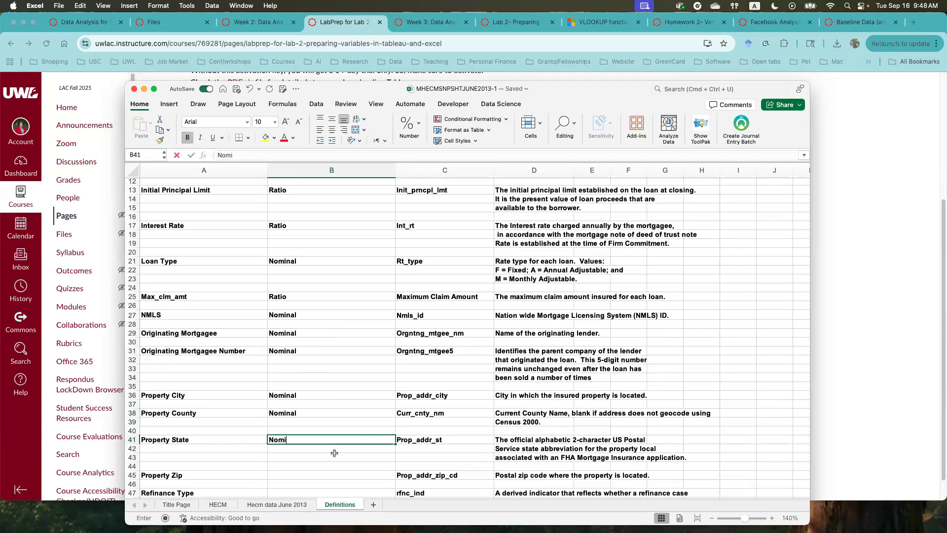
key(Return)
key(Down)
key(Down)
key(Down)
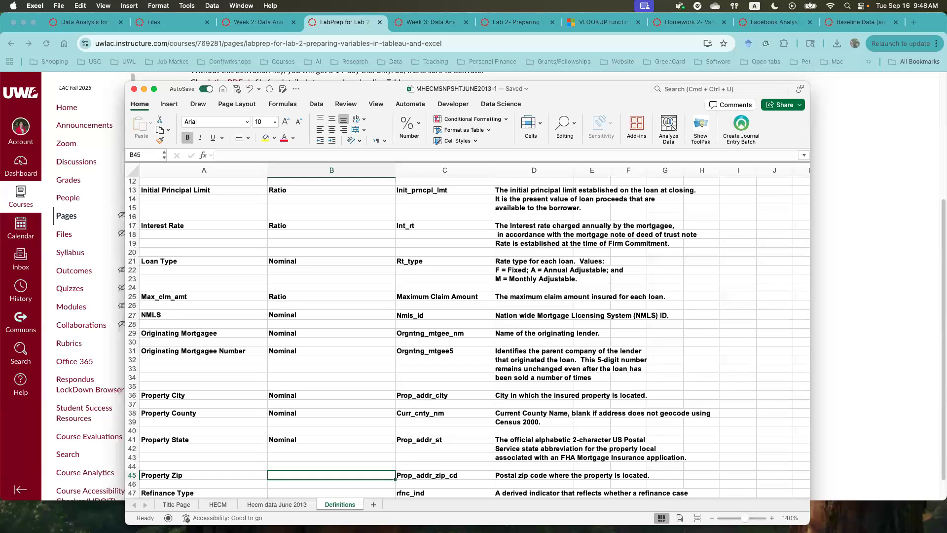
scroll(341, 468, down, 2)
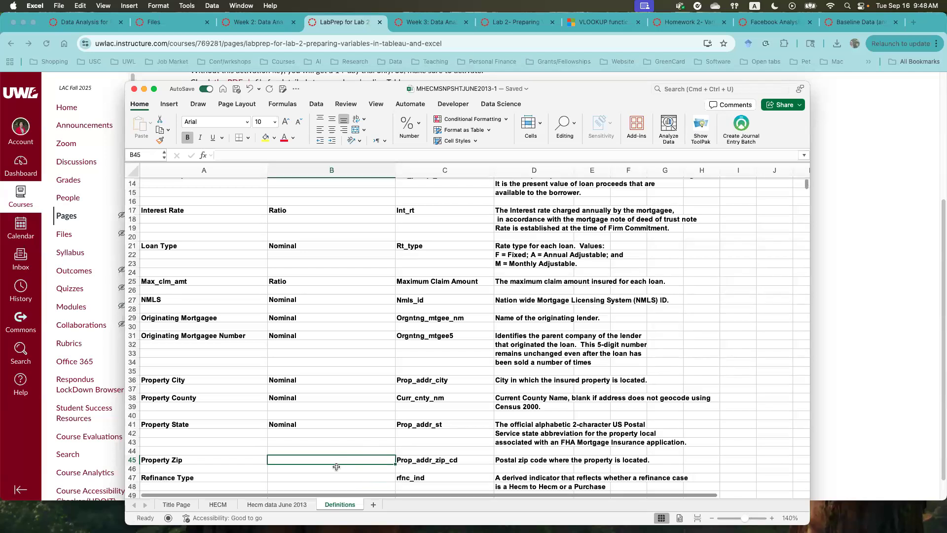
text(Nominal)
key(Return)
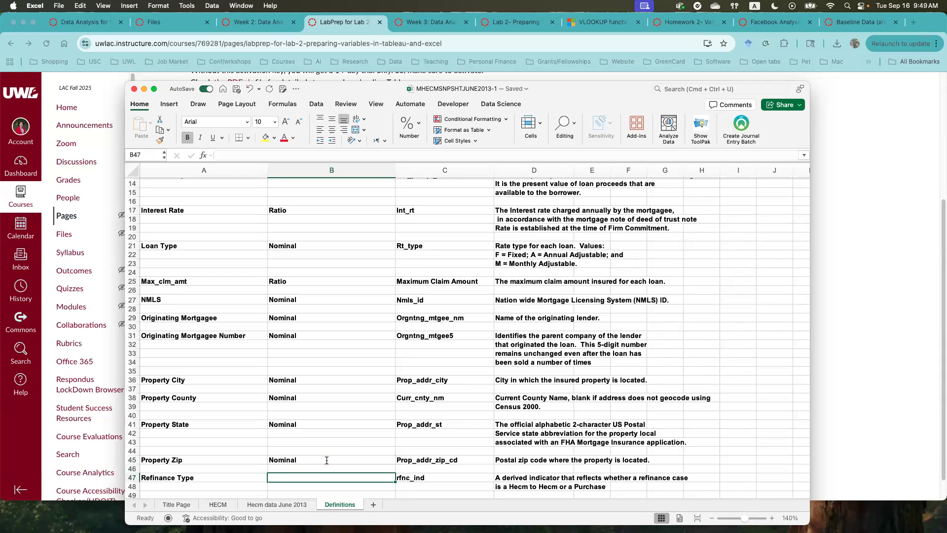
- Record the level of measurement as Nominal for both Refinance Type and Sponsor Name
text(Nominal)
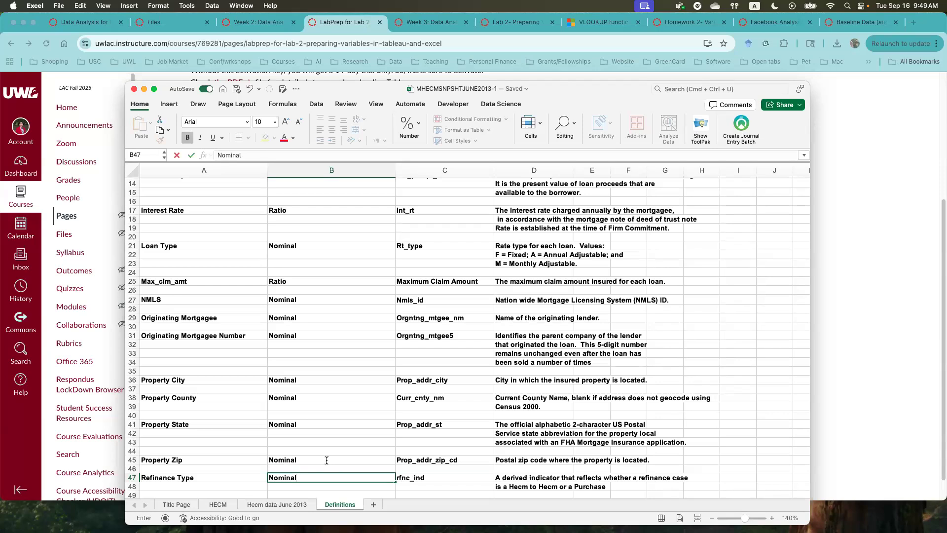
scroll(343, 399, down, 3)
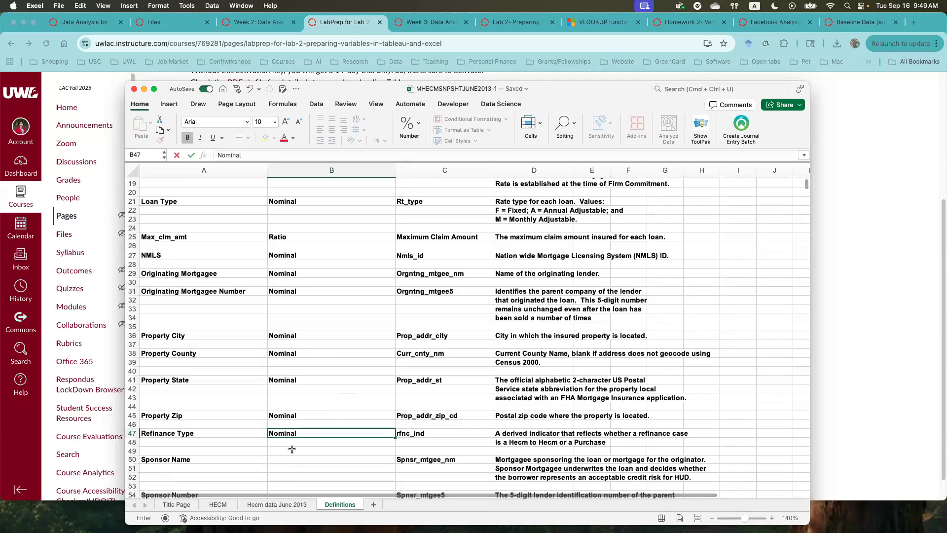
click(280, 459)
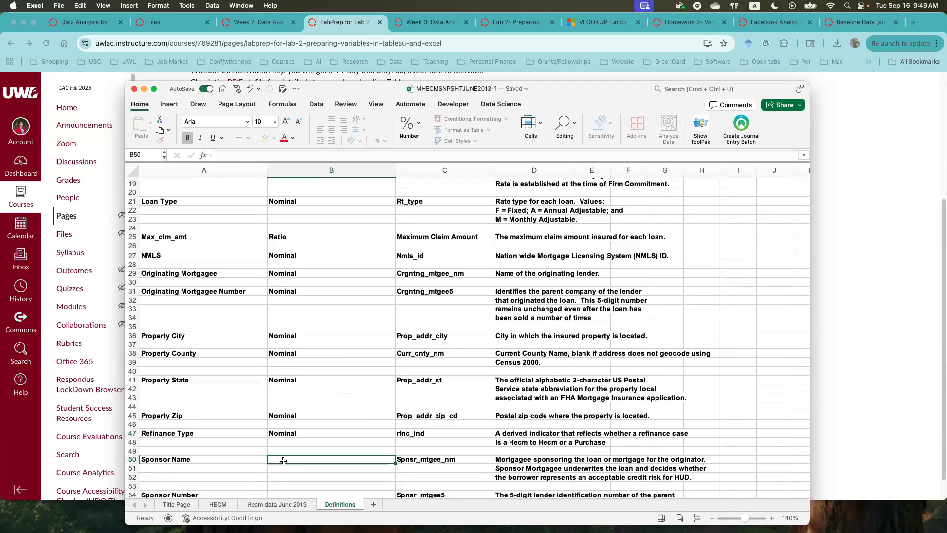
scroll(282, 460, down, 3)
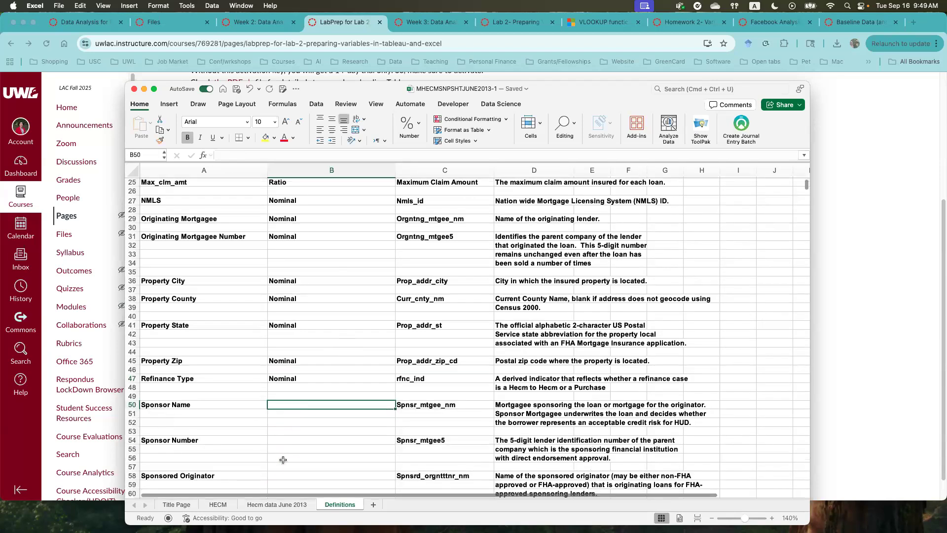
text(Nominal)
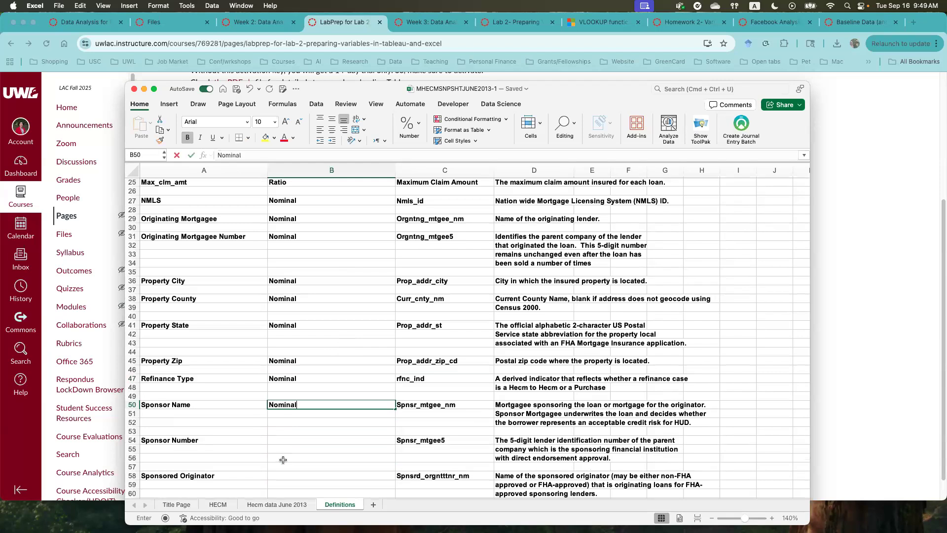
key(Return)
- Record the level of measurement as Nominal for both Sponsor Number and Sponsored Originator
key(Down)
key(Down)
key(Down)
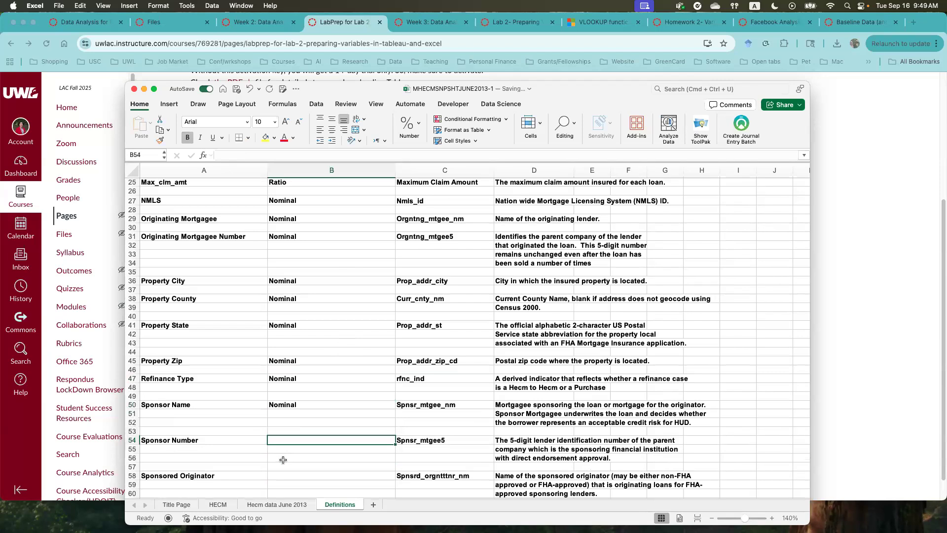
text(Nominal)
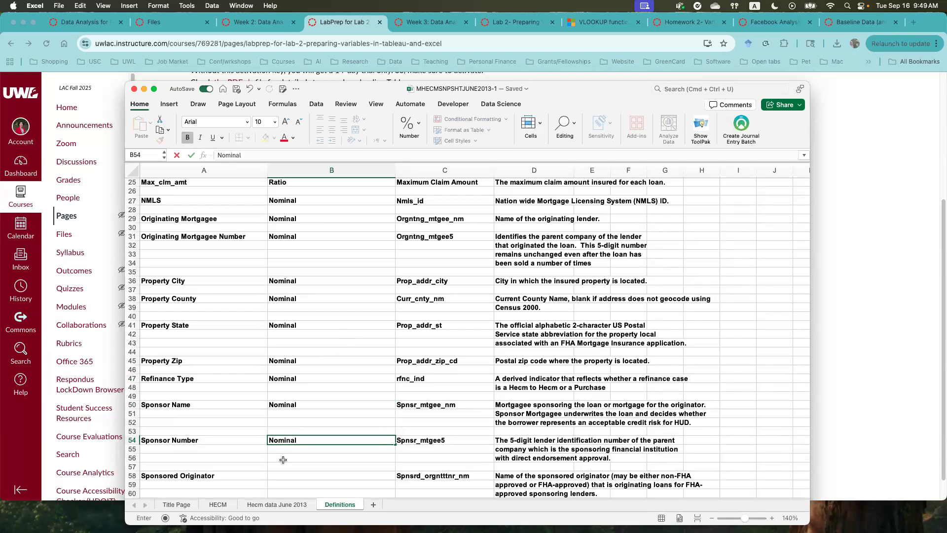
key(Return)
key(Down)
key(Down)
key(Down)
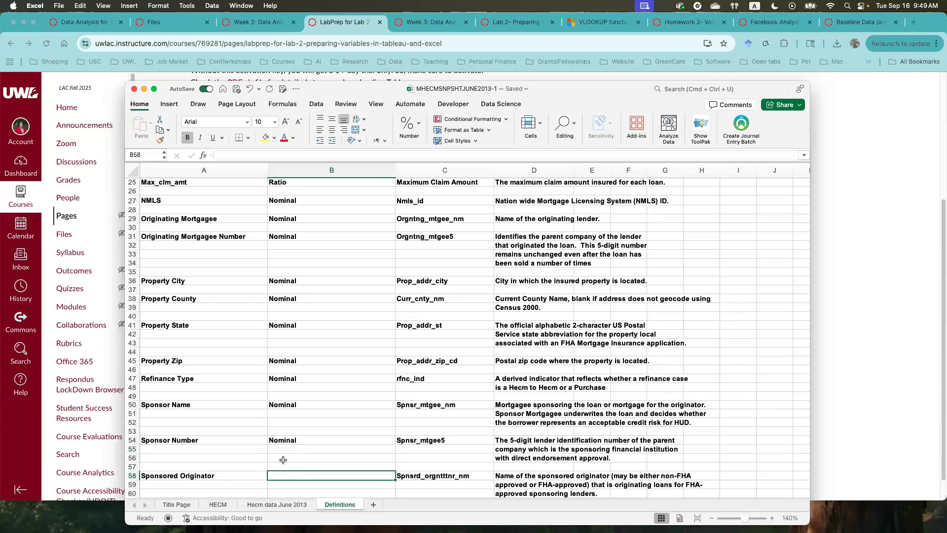
text(Nominal)
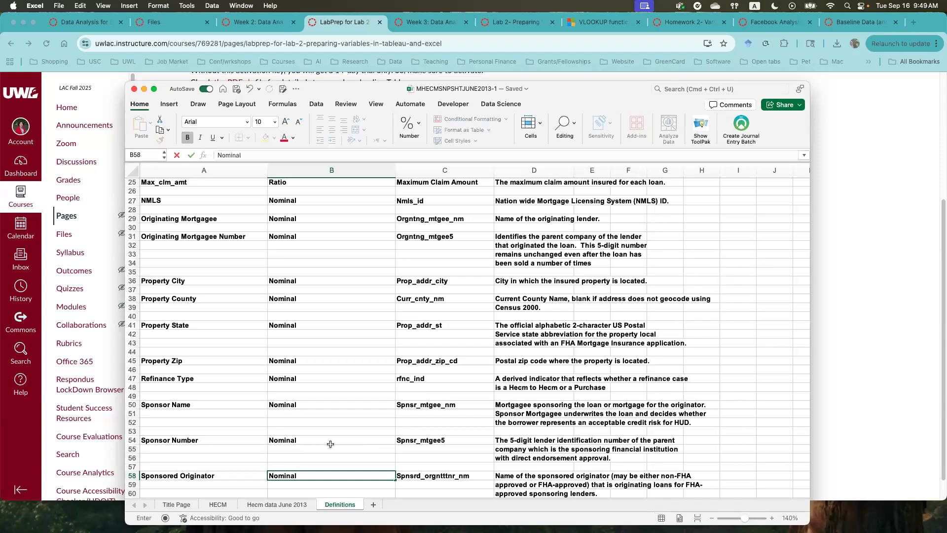
- Record the level of measurement as Nominal for Standard/ Saver in cell B62
scroll(328, 444, down, 5)
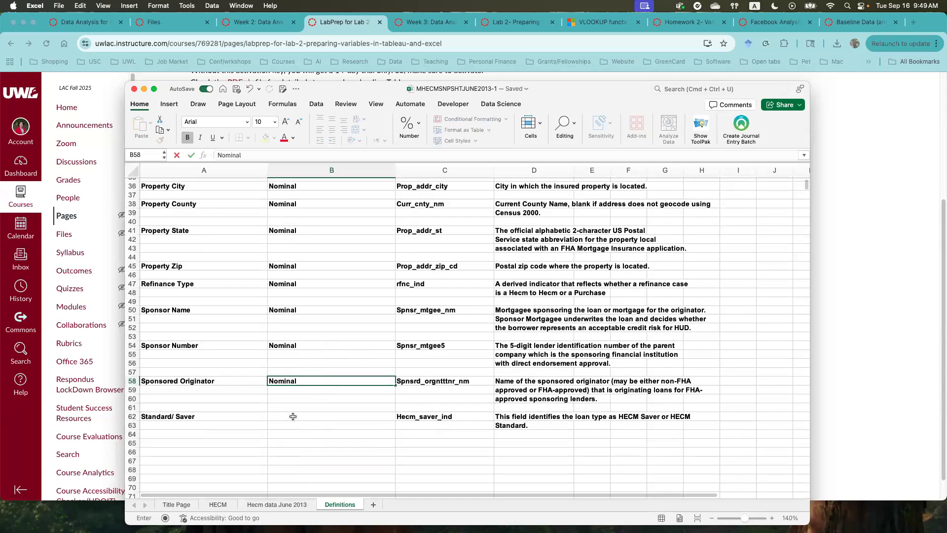
click(293, 417)
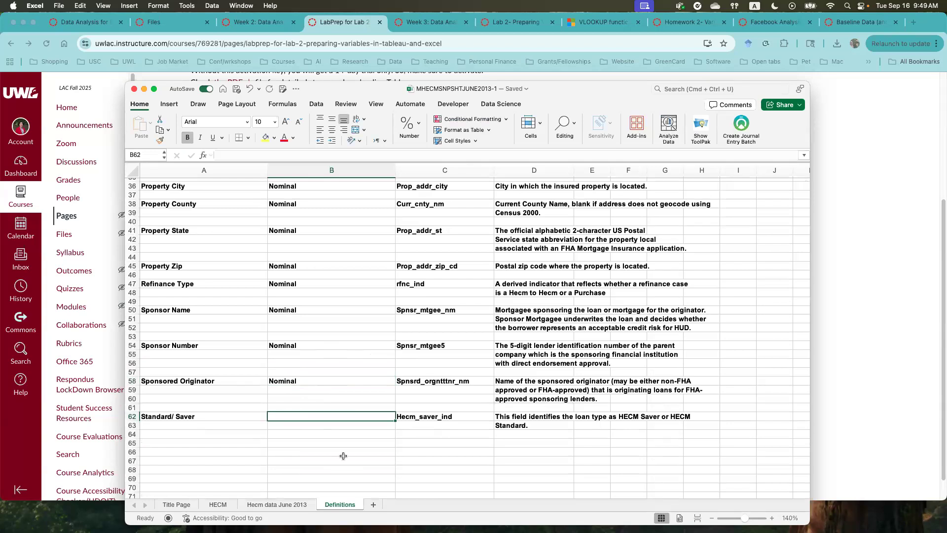
text(Nominal)
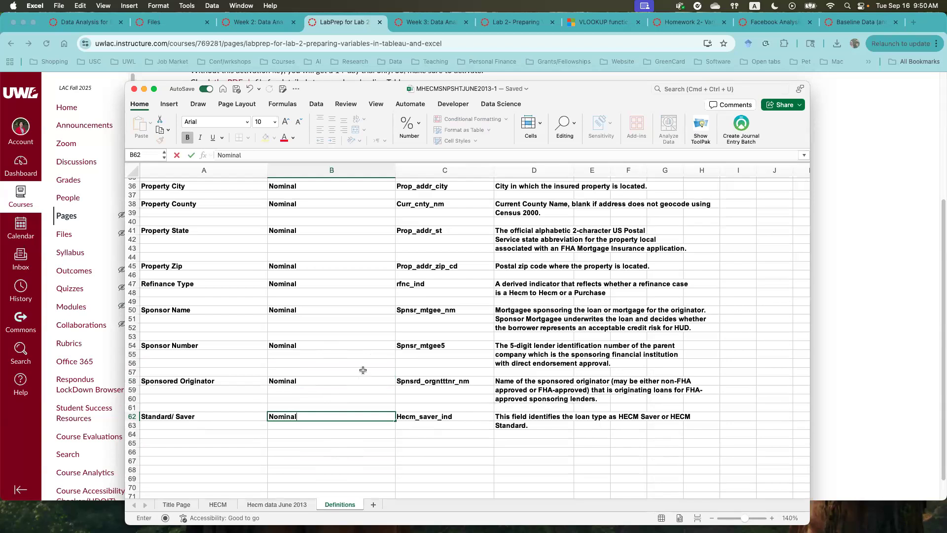
- Review the Level of Measurement entries across the Definitions sheet, checking those for Week Day and Property Zip
scroll(363, 370, up, 5)
scroll(316, 310, up, 1)
scroll(276, 221, up, 8)
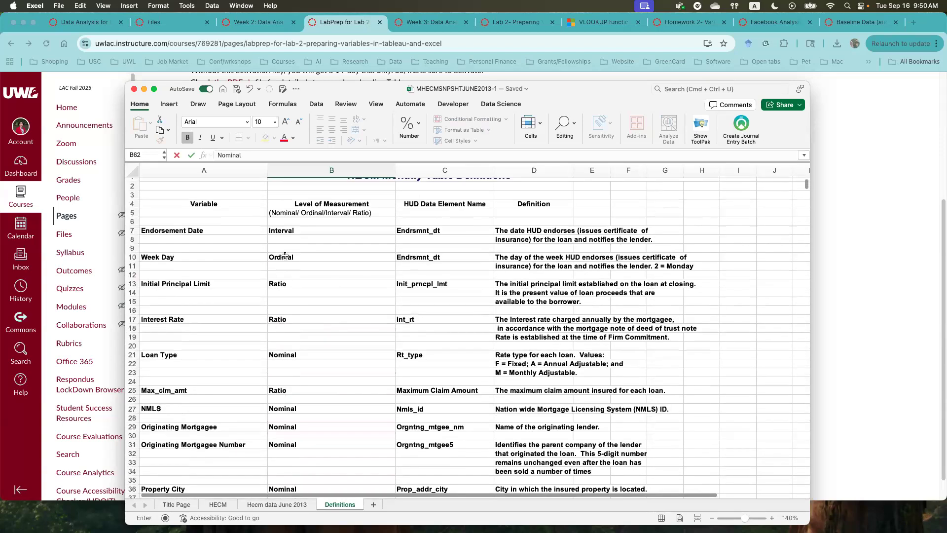
click(284, 257)
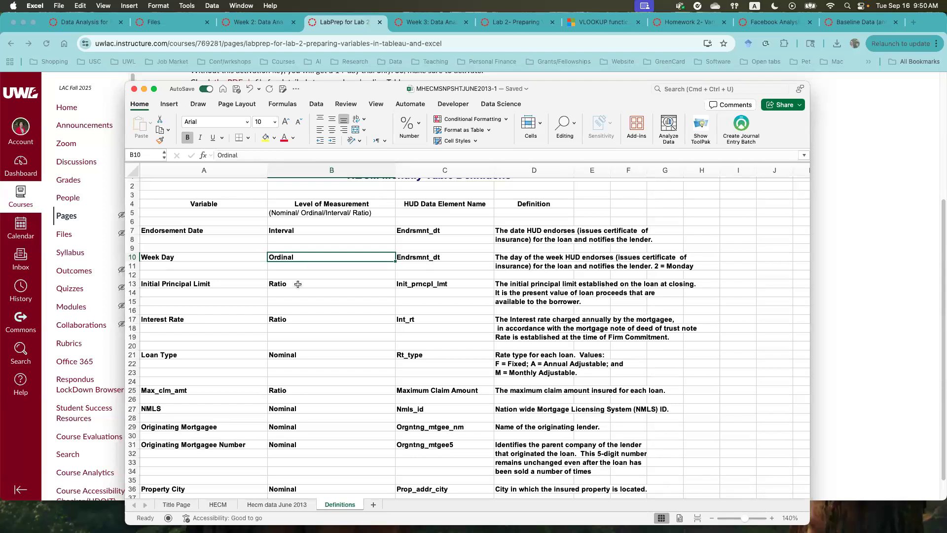
scroll(319, 352, down, 10)
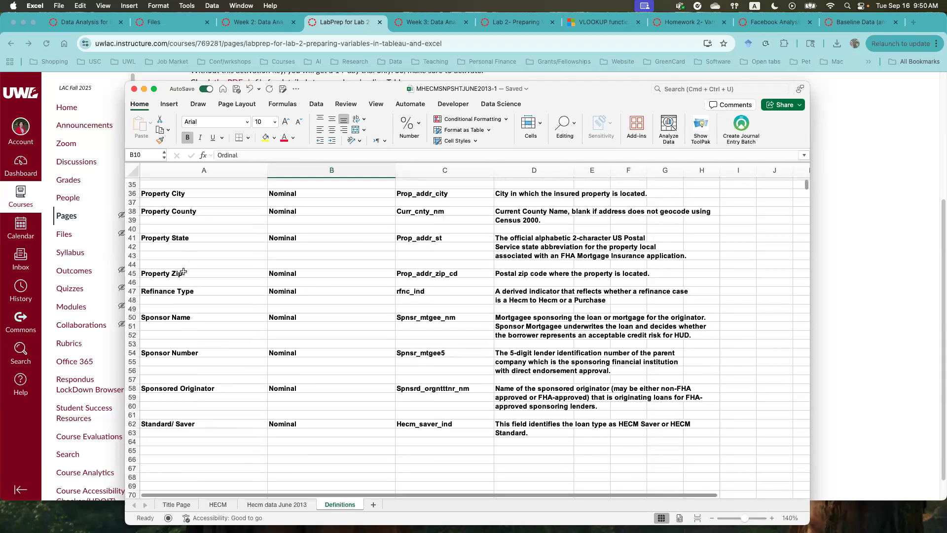
click(275, 276)
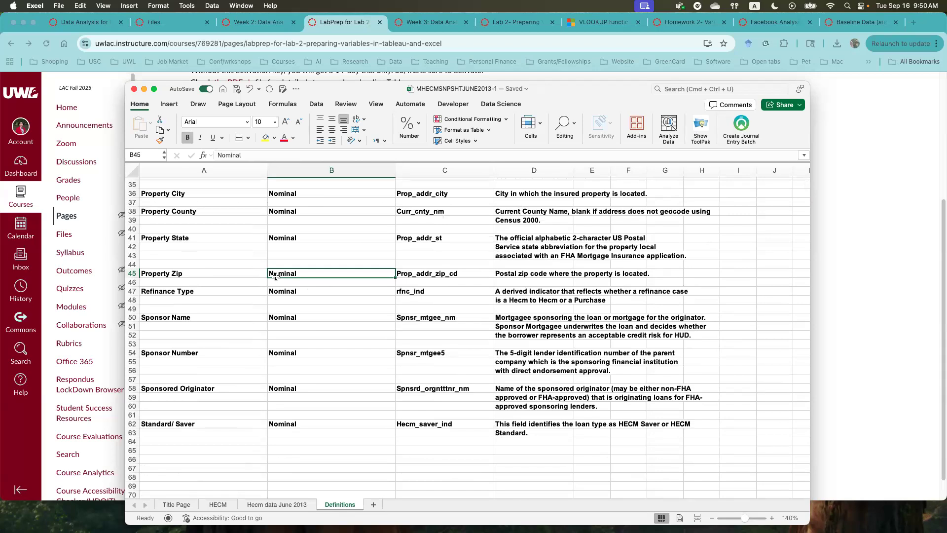
click(211, 274)
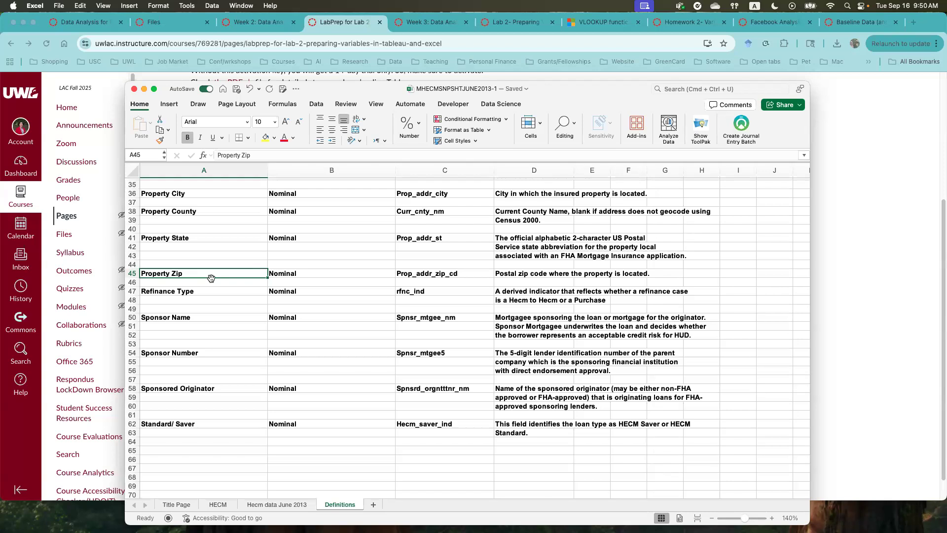
scroll(312, 343, up, 2)
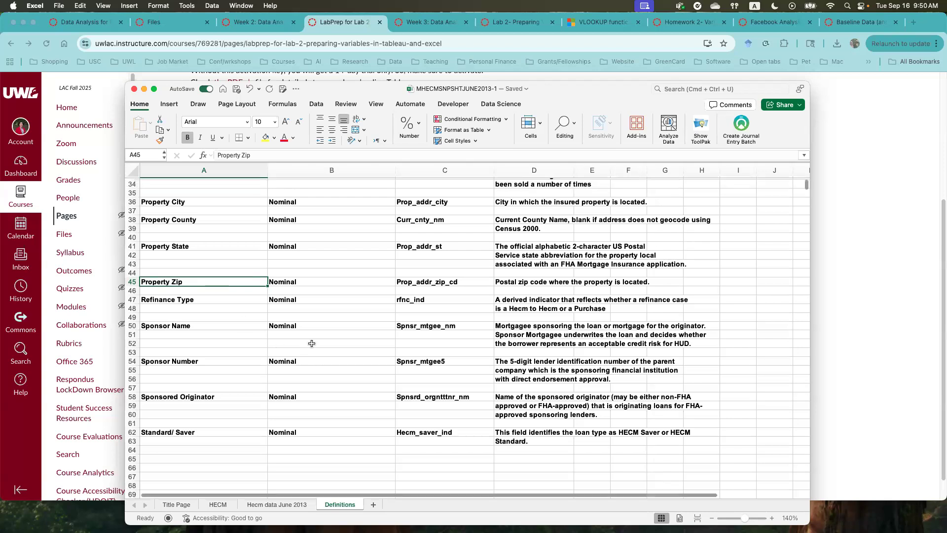
scroll(312, 342, down, 3)
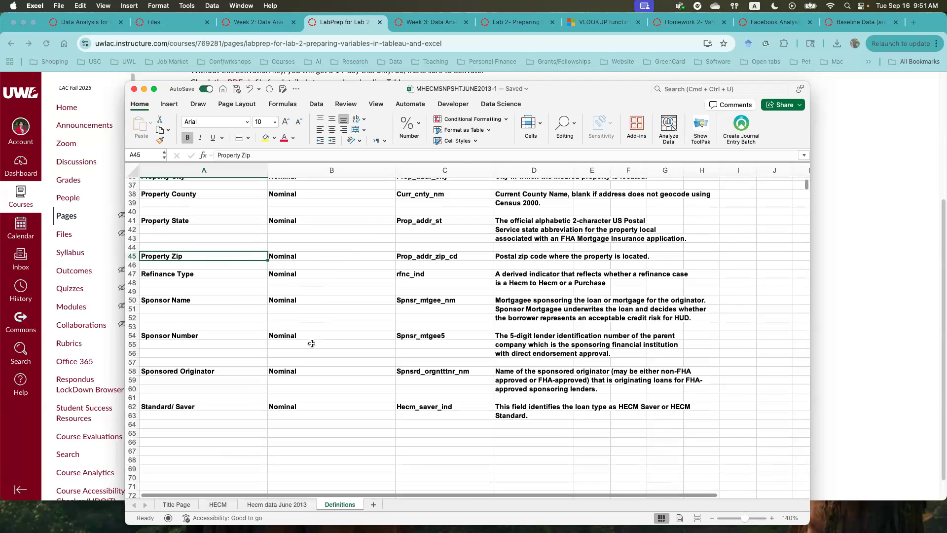
scroll(311, 342, up, 7)
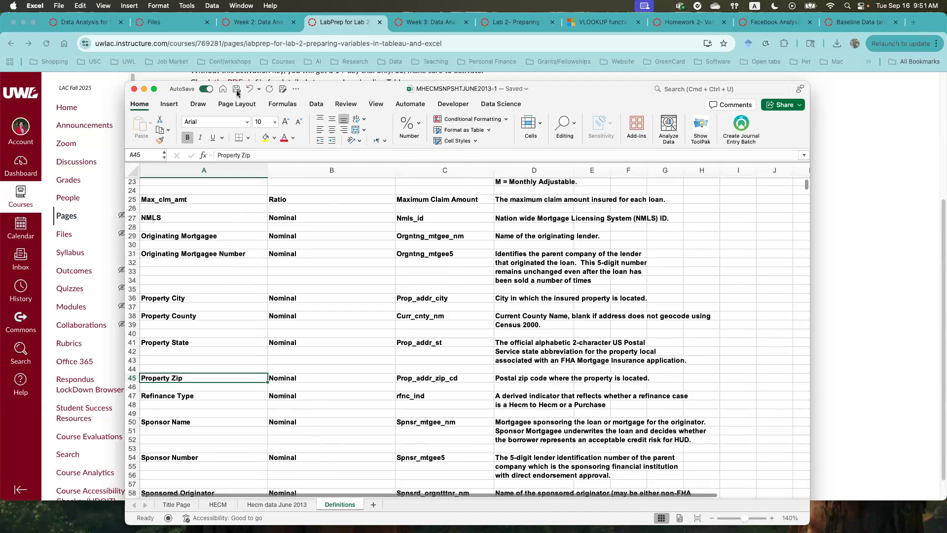
- Open the Save As dialog for the workbook and cancel it without saving a copy
click(282, 89)
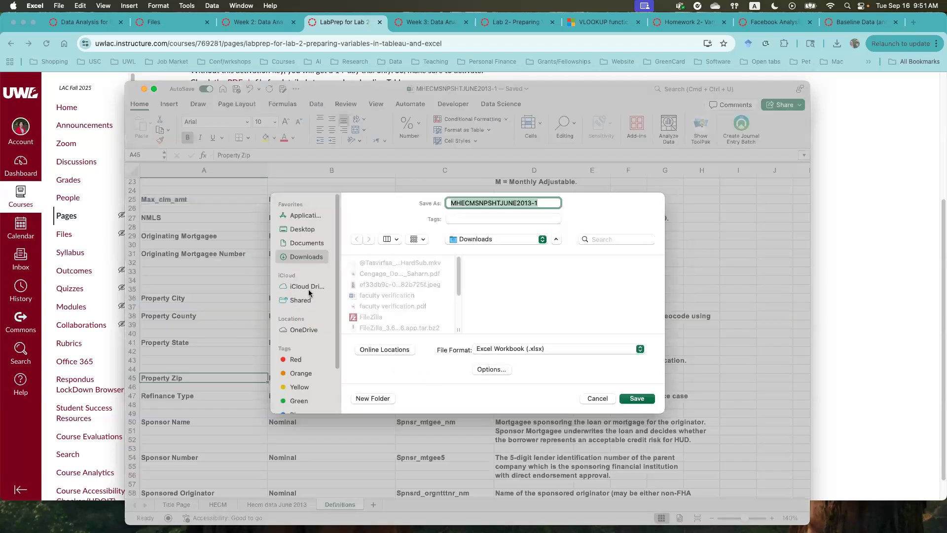
click(592, 398)
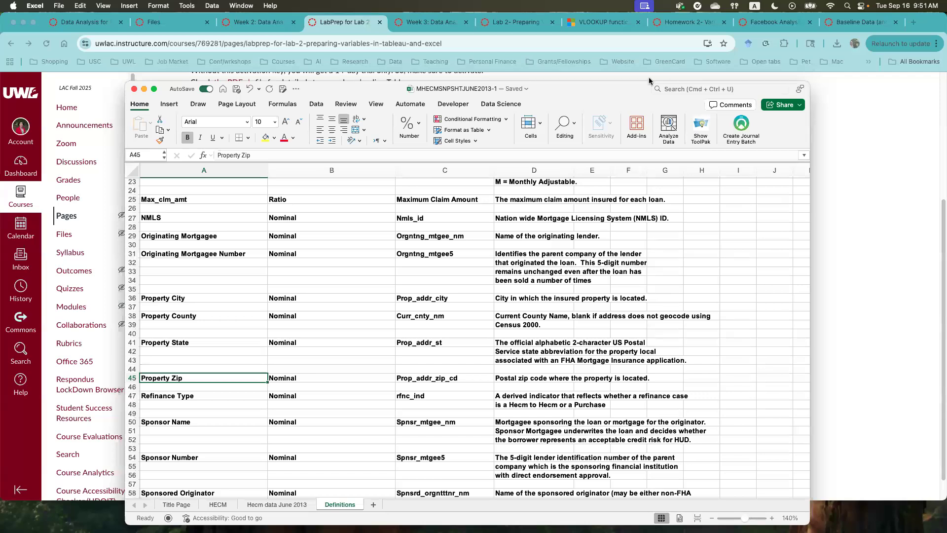
- Switch to the Lab 2 assignment page in the browser and read the first instruction about formatting the data as a table
drag(555, 90, 420, 1)
click(510, 23)
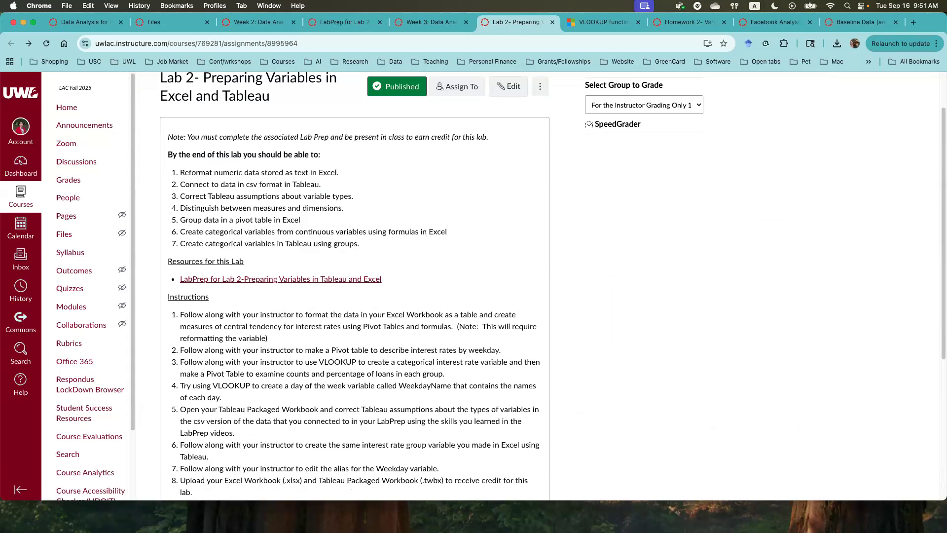
scroll(456, 340, down, 3)
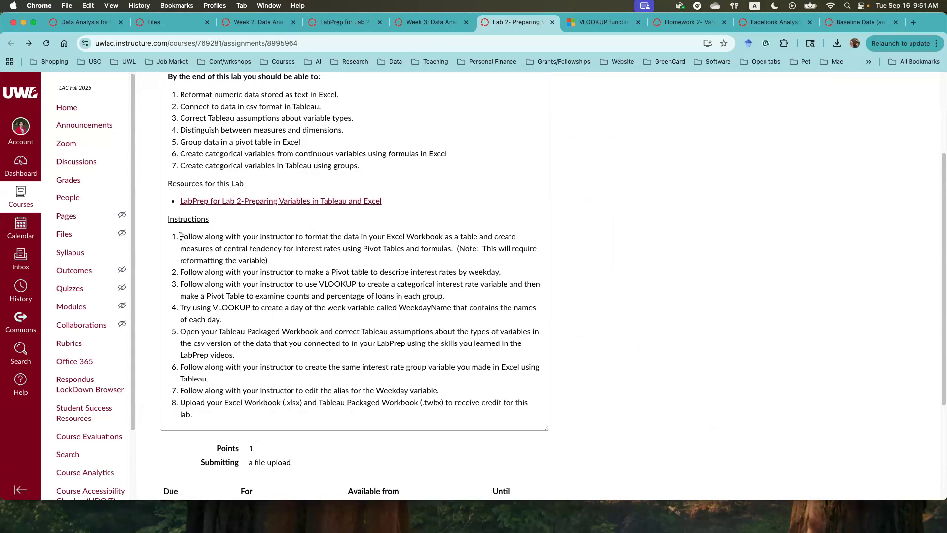
drag(181, 237, 271, 268)
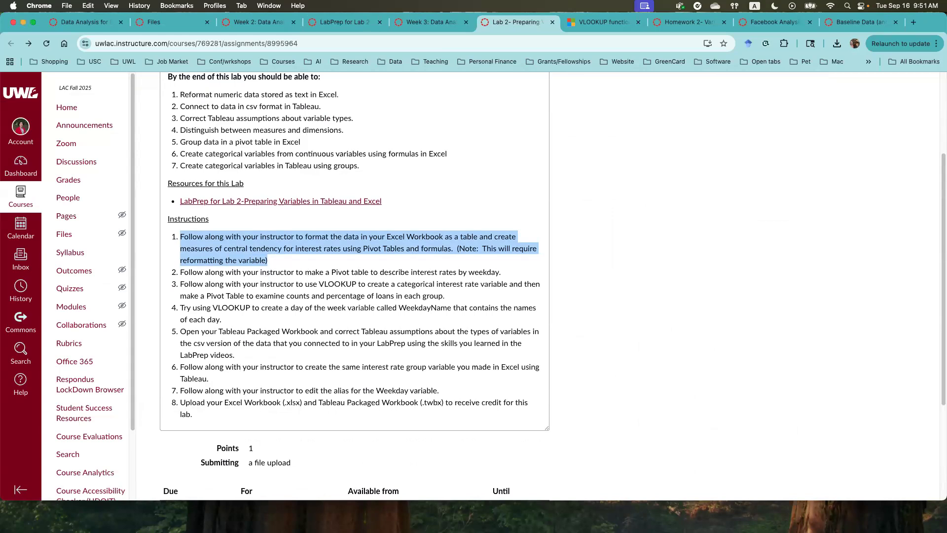
- Return to the Excel workbook and format the range A1:U3560 on the Hecm data June 2013 sheet as a table with headers
drag(536, 84, 544, 37)
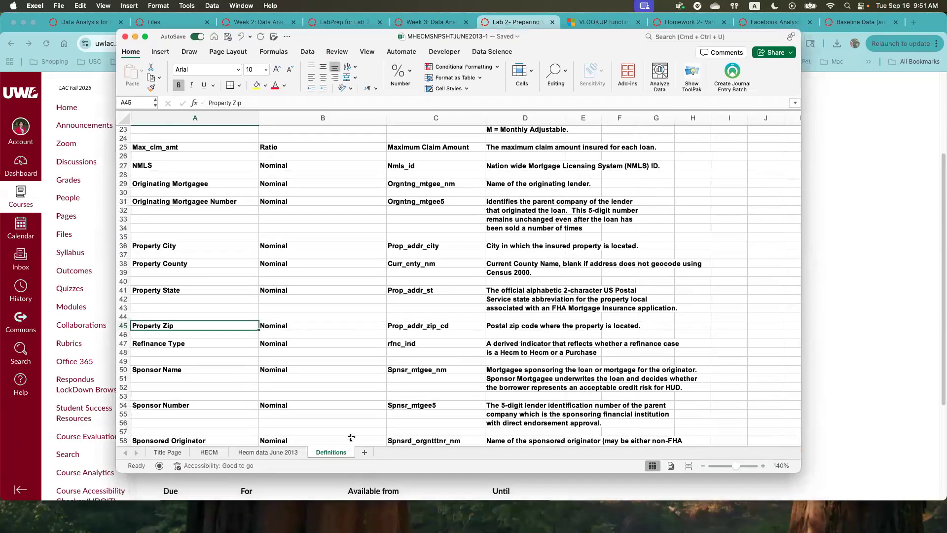
click(266, 452)
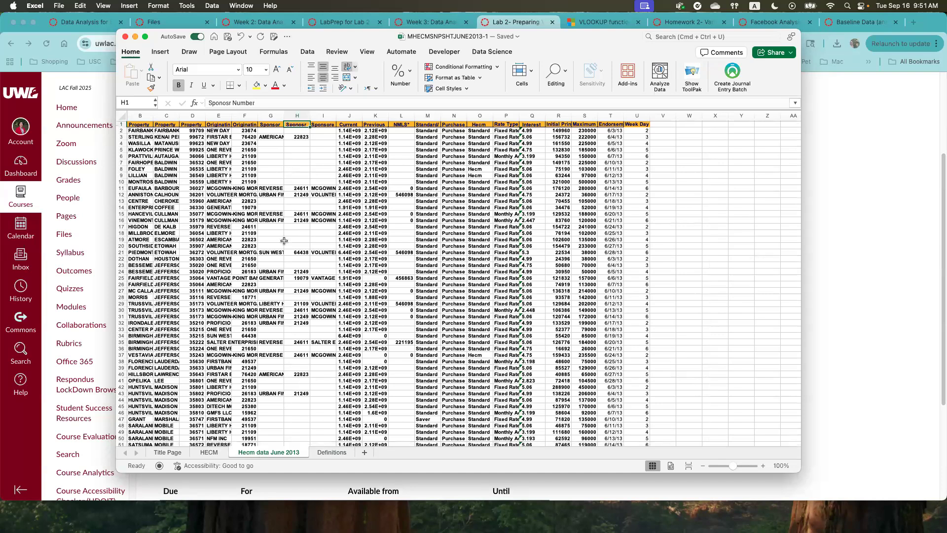
key(ctrl+t)
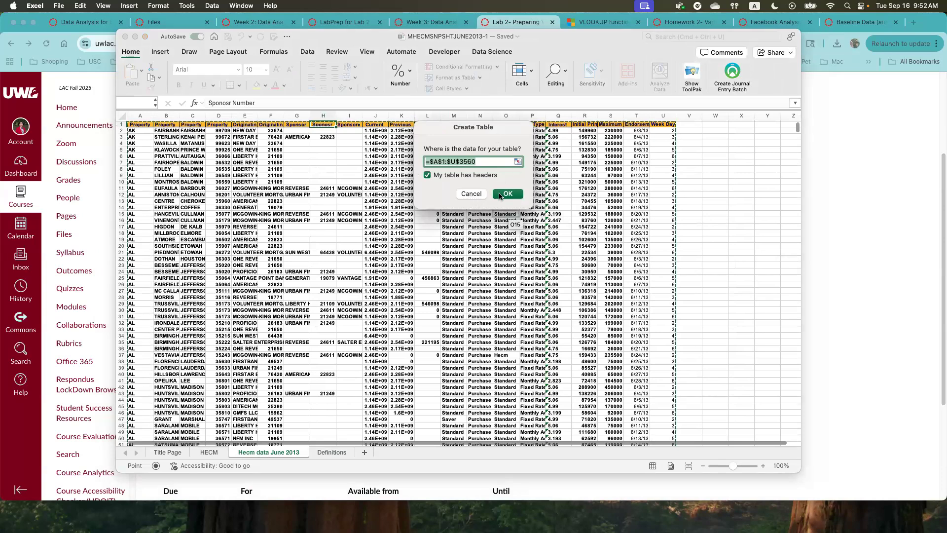
click(471, 194)
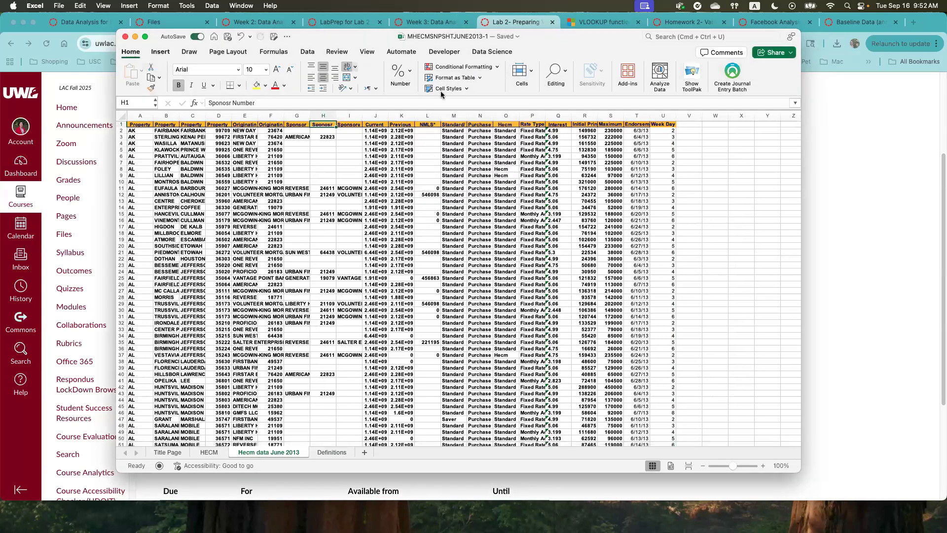
click(449, 79)
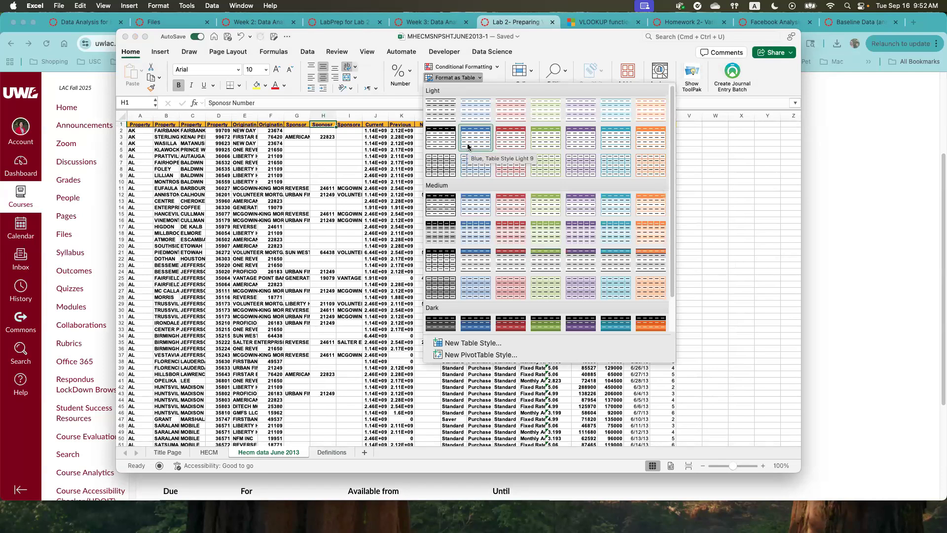
click(298, 155)
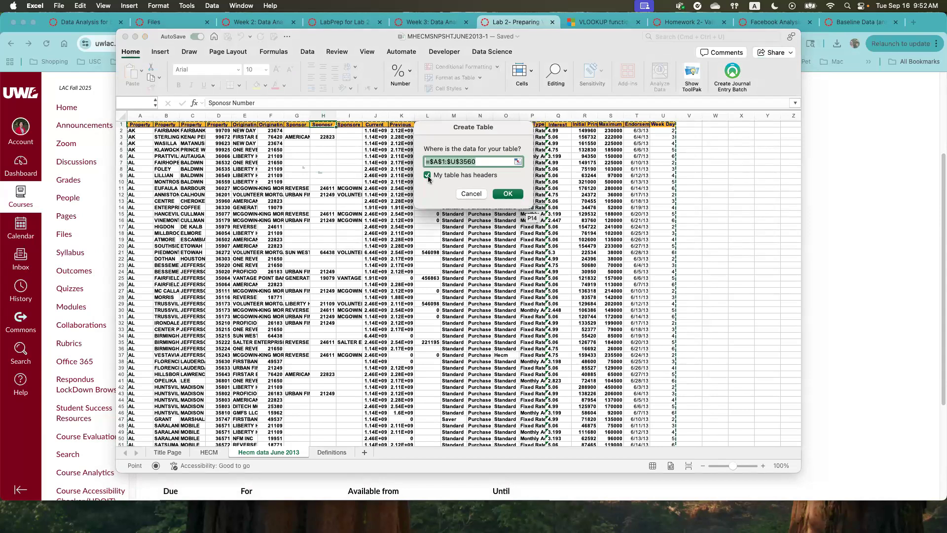
click(507, 194)
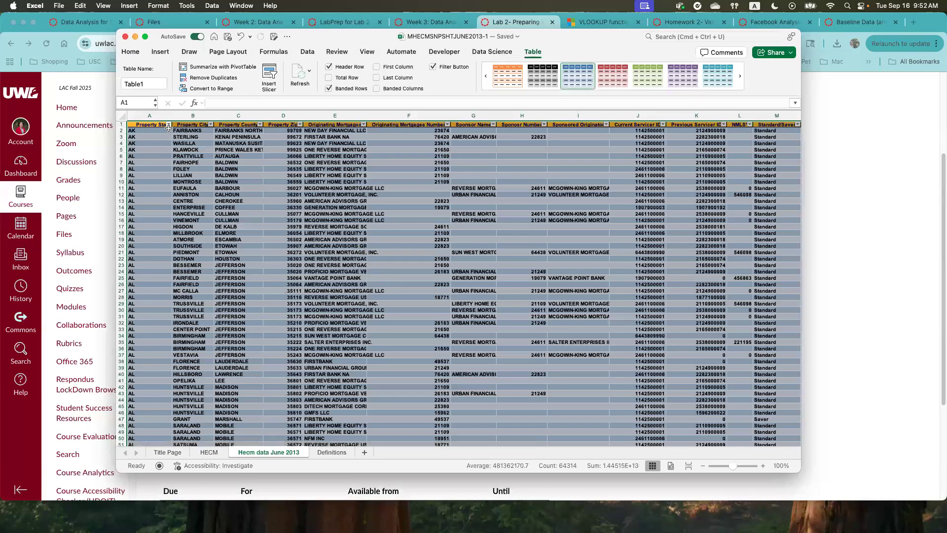
- Check the Property State filter options and look across the new table's columns as far as Week Day
click(169, 125)
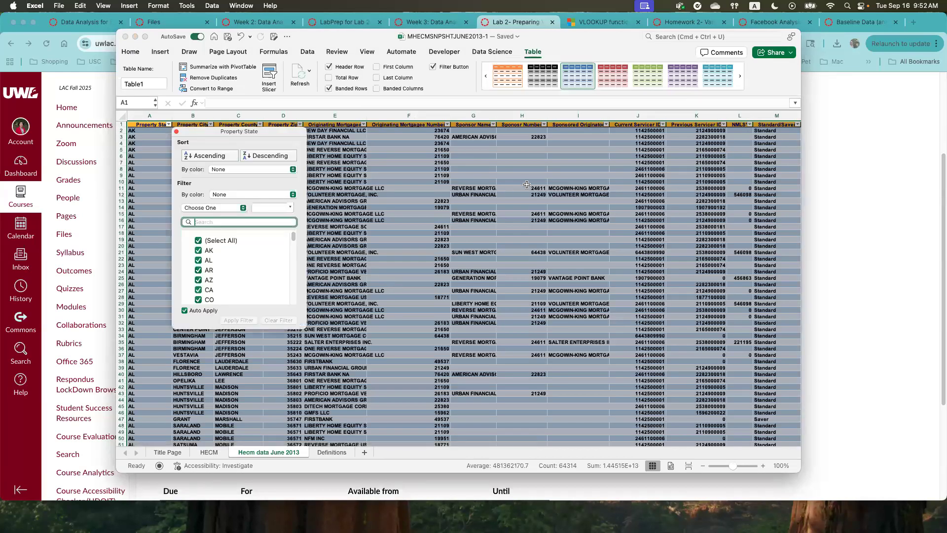
click(526, 186)
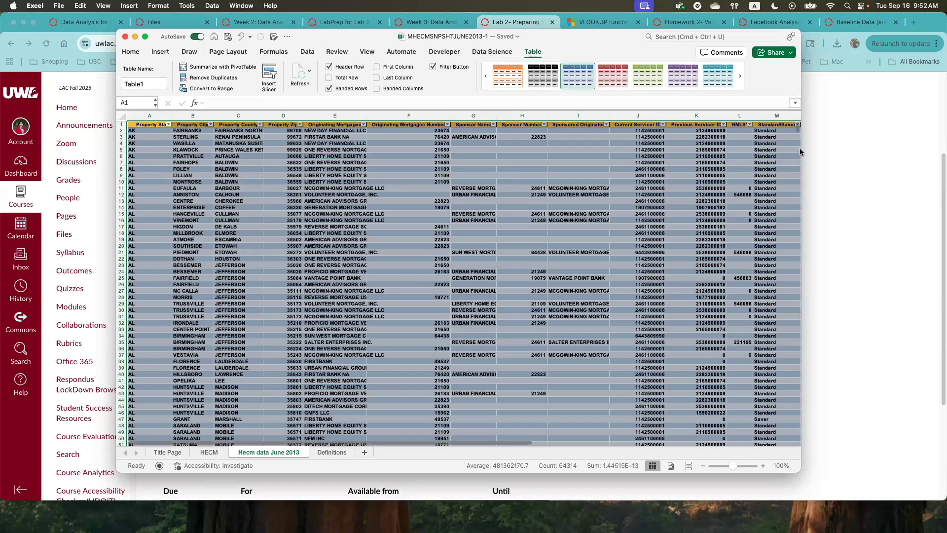
scroll(790, 143, down, 10)
scroll(794, 135, up, 10)
drag(395, 440, 680, 444)
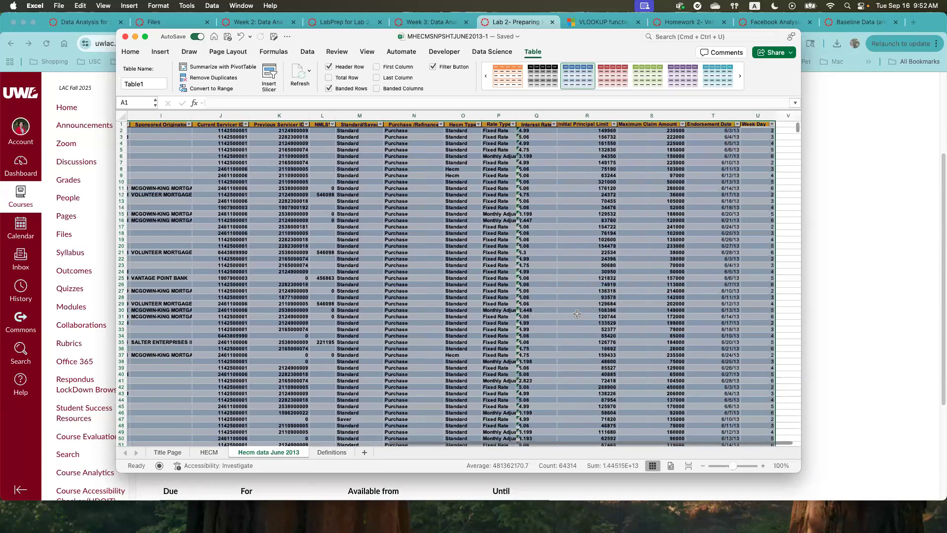
click(762, 466)
click(762, 466)
click(763, 466)
click(762, 466)
click(762, 466)
click(762, 466)
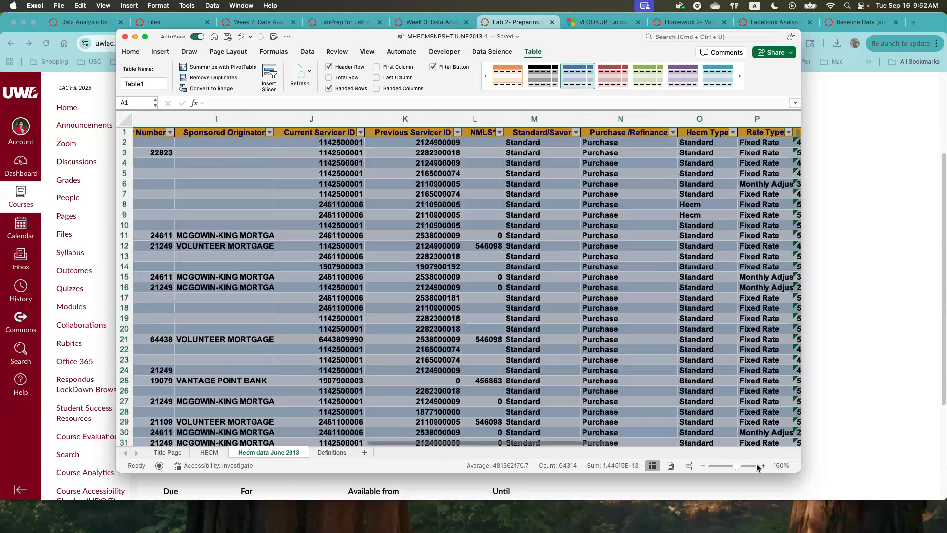
click(762, 467)
click(763, 466)
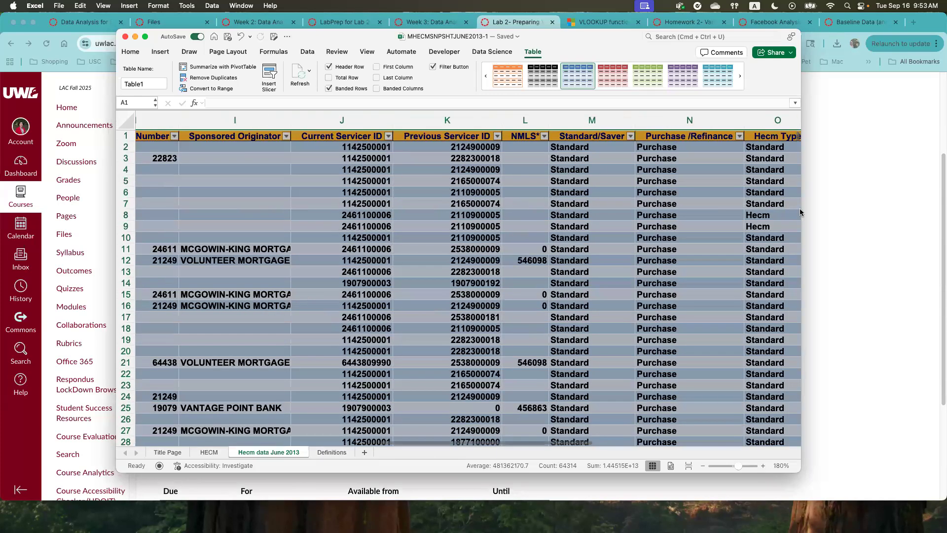
click(627, 303)
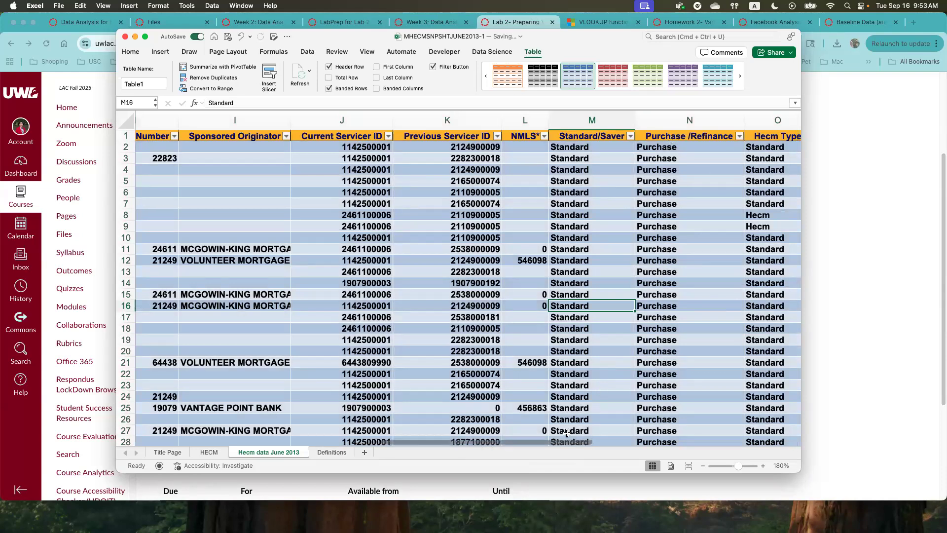
scroll(593, 440, right, 10)
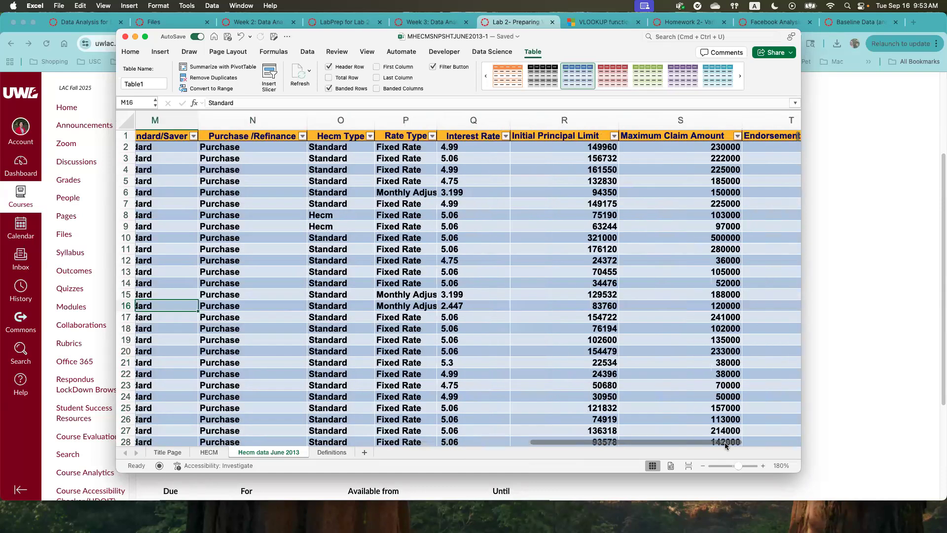
scroll(794, 447, right, 3)
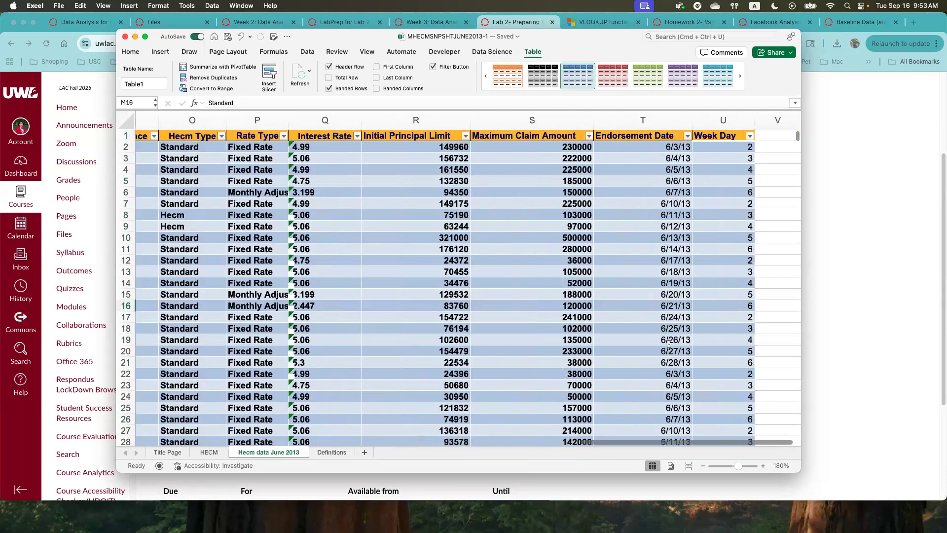
- Examine the Interest Rate column and compare its cell alignment with the text entries under Hecm Type
click(318, 121)
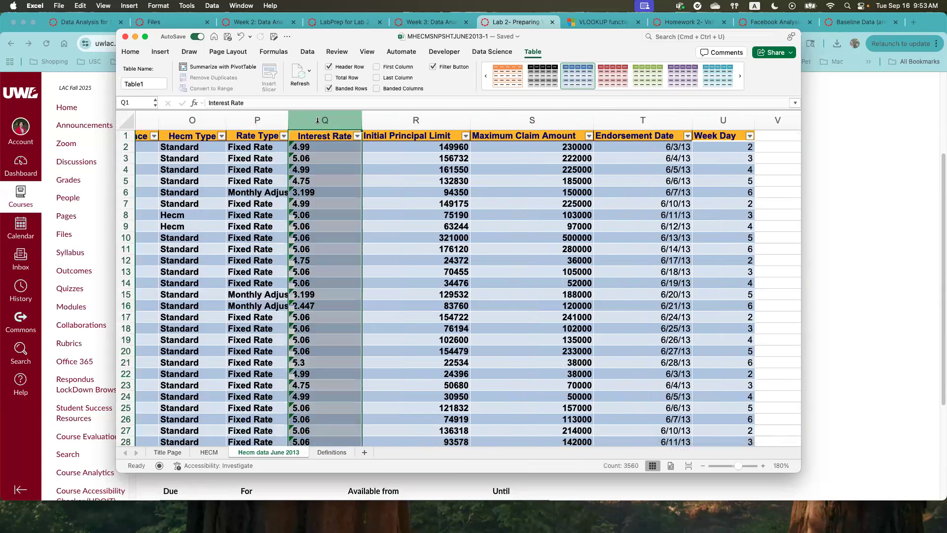
click(295, 147)
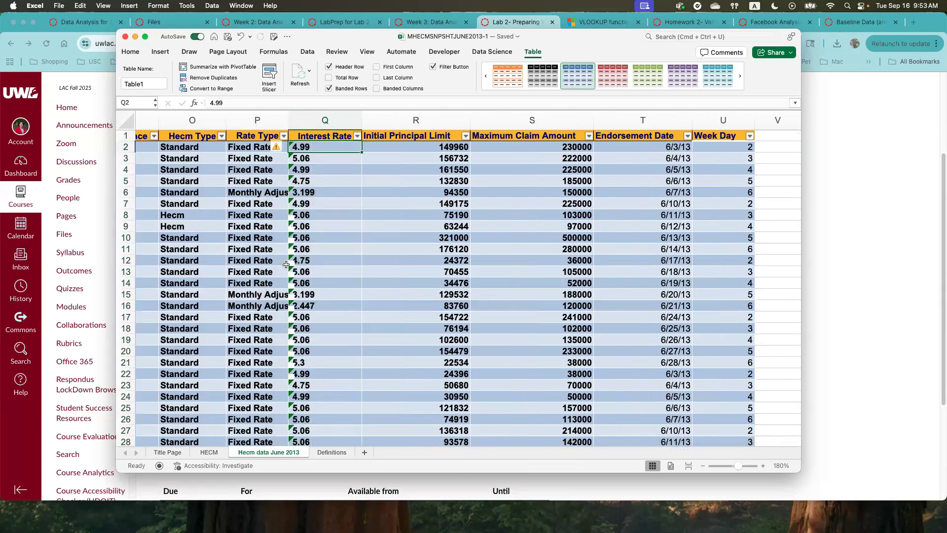
scroll(304, 407, down, 1)
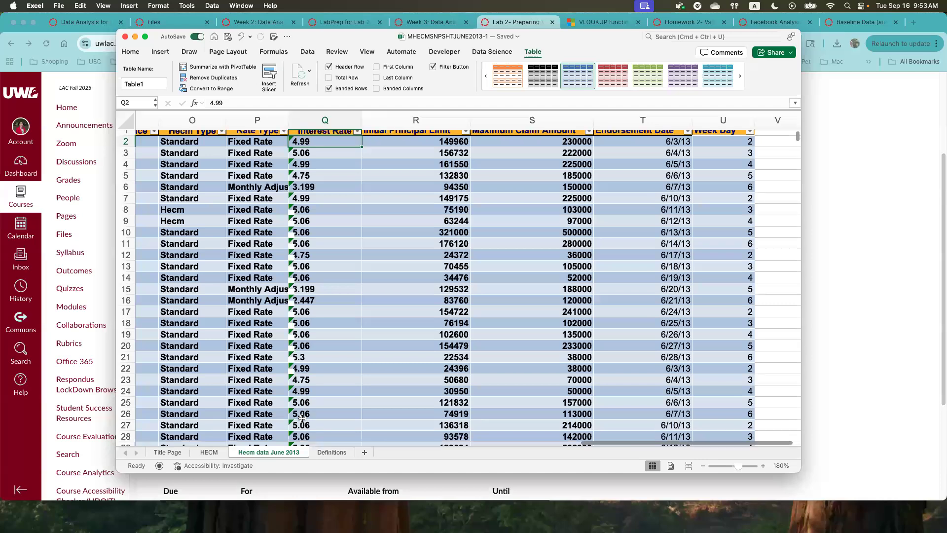
scroll(305, 407, up, 1)
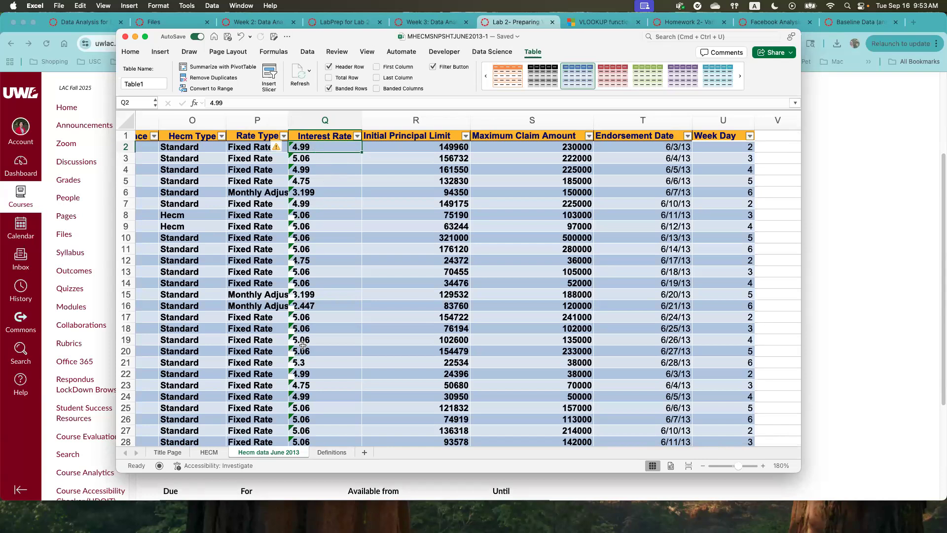
key(Left)
key(Left)
key(Down)
key(Down)
key(Down)
key(Down)
key(Down)
key(Down)
key(Down)
key(Down)
key(Down)
key(Down)
key(Down)
key(Down)
key(Down)
key(Down)
key(Down)
key(Down)
key(Down)
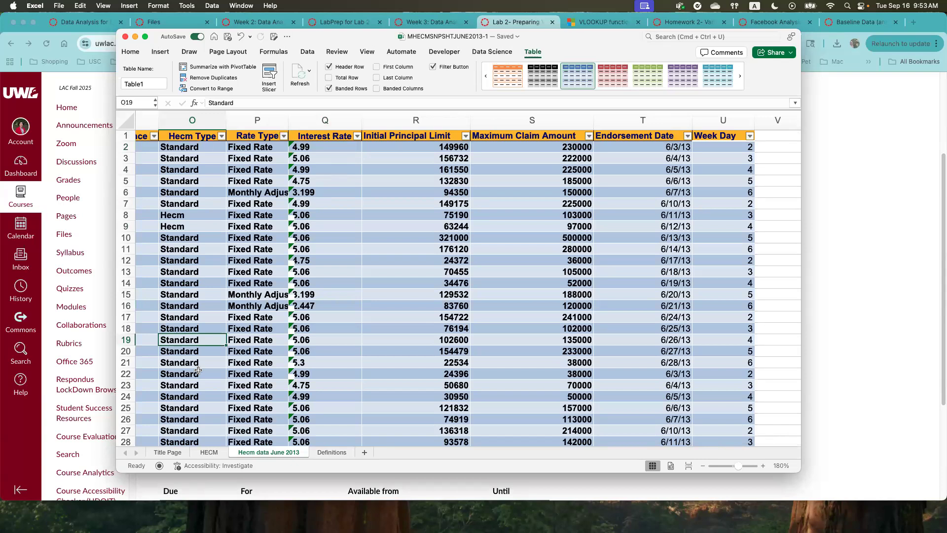
- Compare the Interest Rate cells with the numeric entries in the Initial Principal Limit column
click(329, 148)
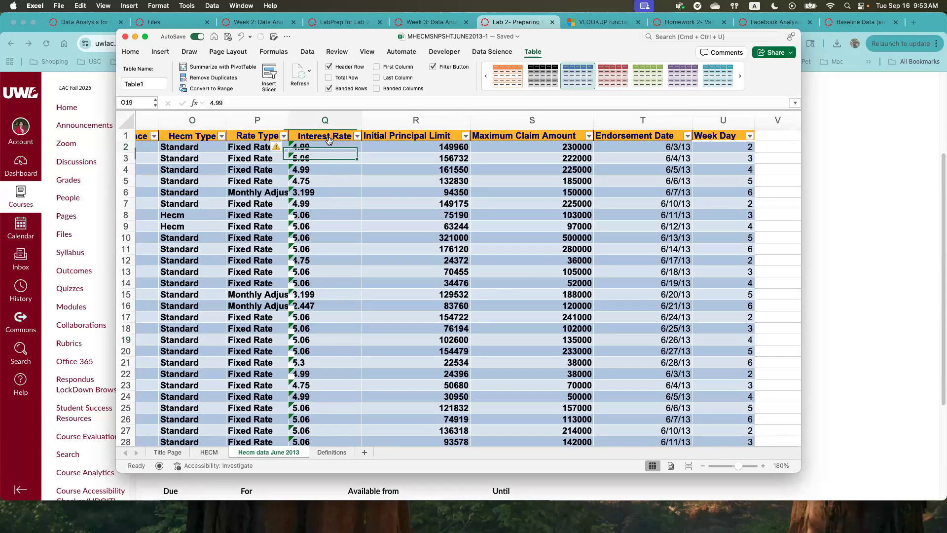
click(329, 136)
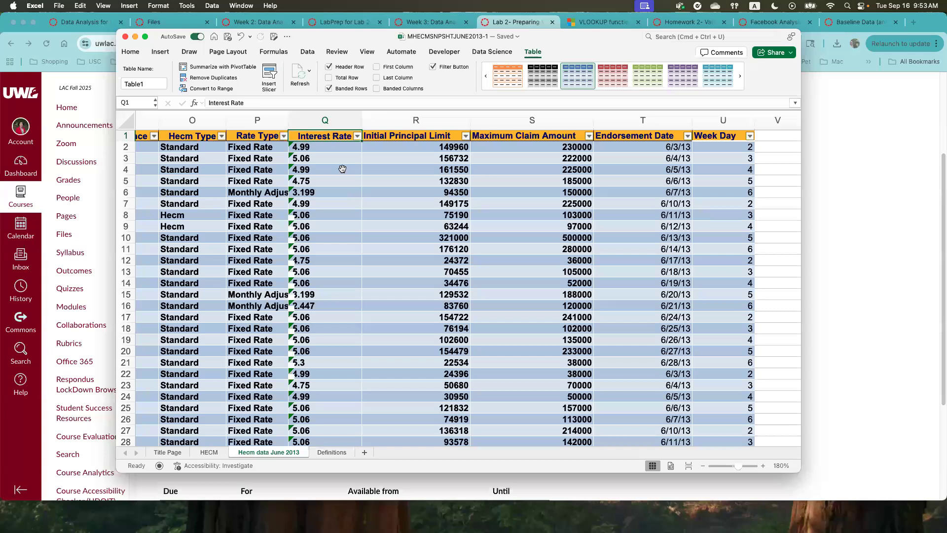
click(434, 149)
click(441, 159)
click(438, 171)
click(435, 211)
click(436, 260)
click(438, 291)
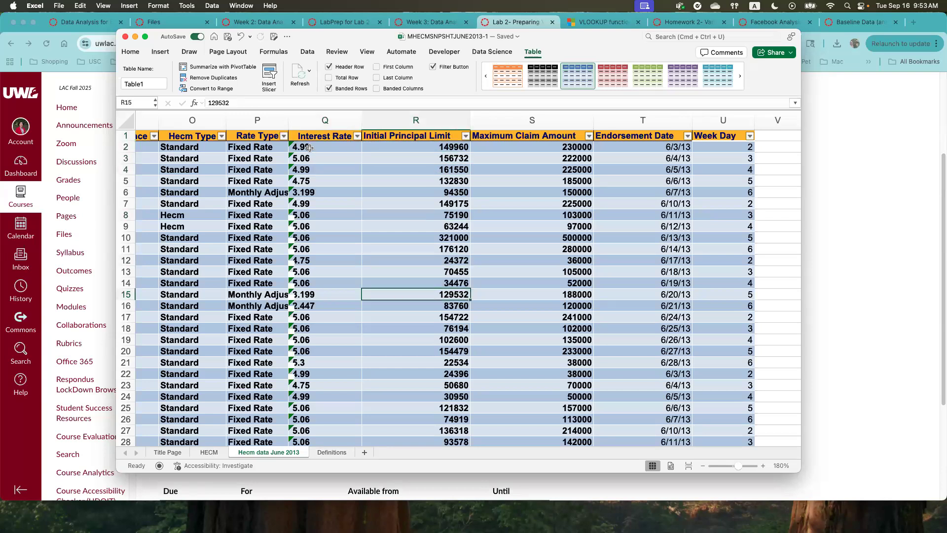
- View the error-checking options for Interest Rate cell Q2 and close them without choosing one
click(291, 146)
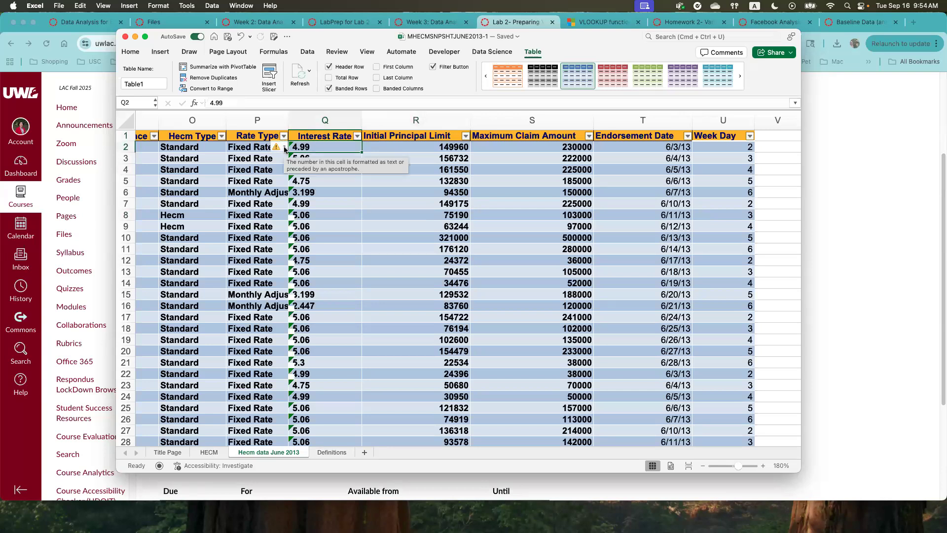
click(284, 148)
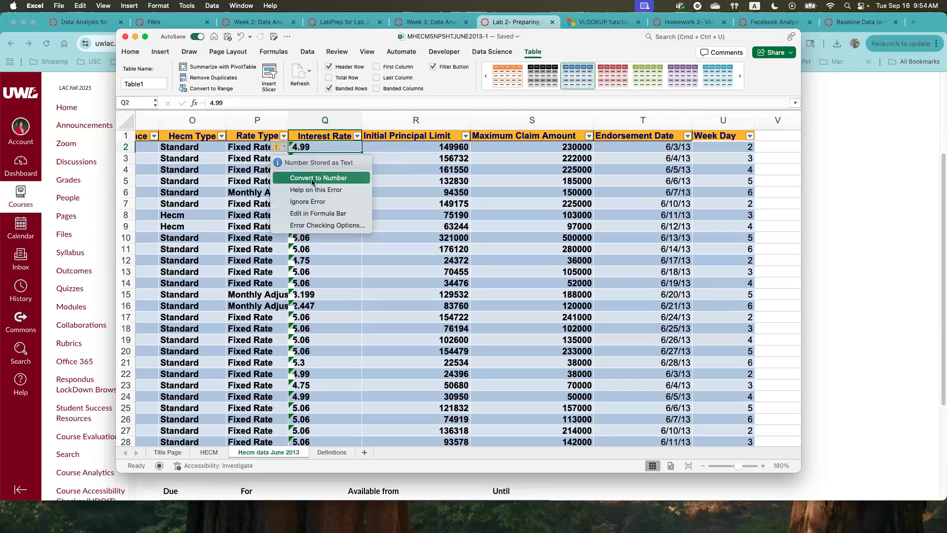
click(475, 224)
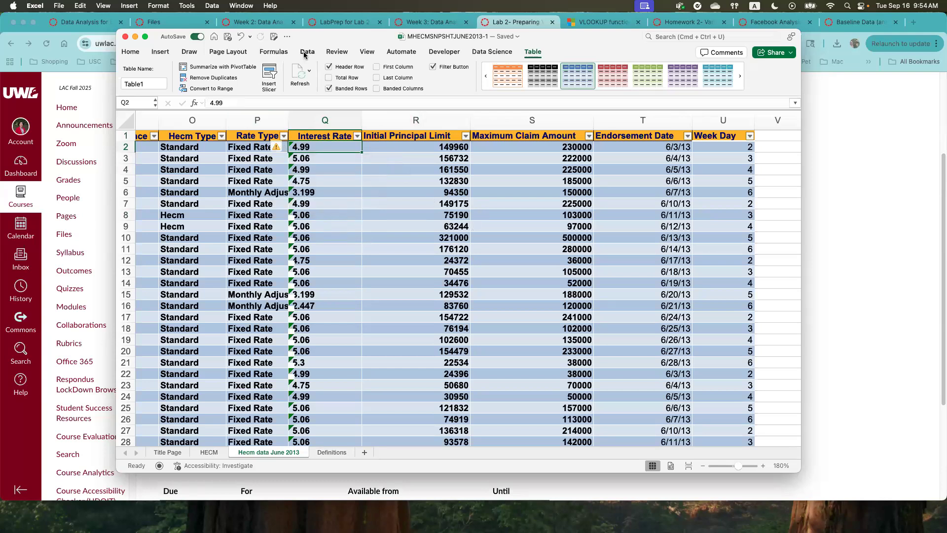
- Convert the Interest Rate column from text to numbers with Text to Columns, using Delimited data and the General column format
click(326, 120)
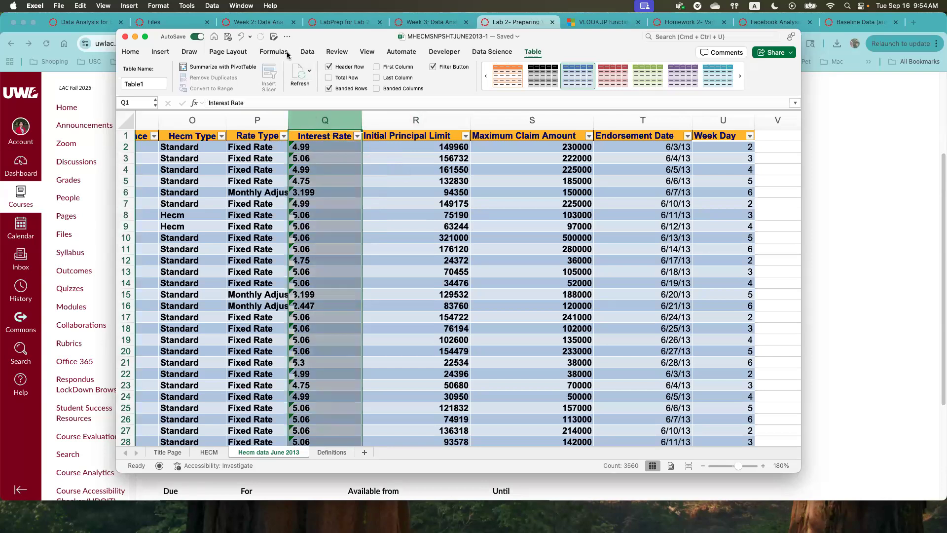
click(307, 52)
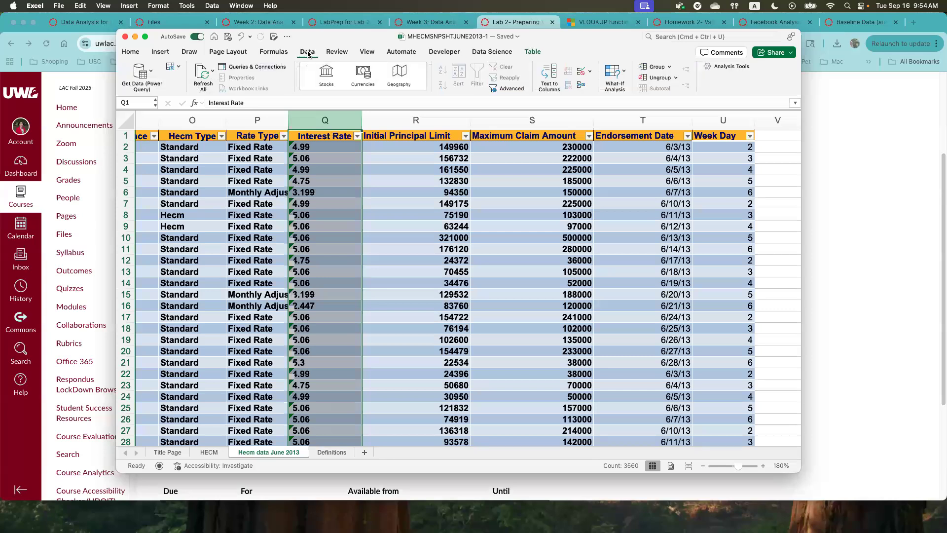
click(547, 74)
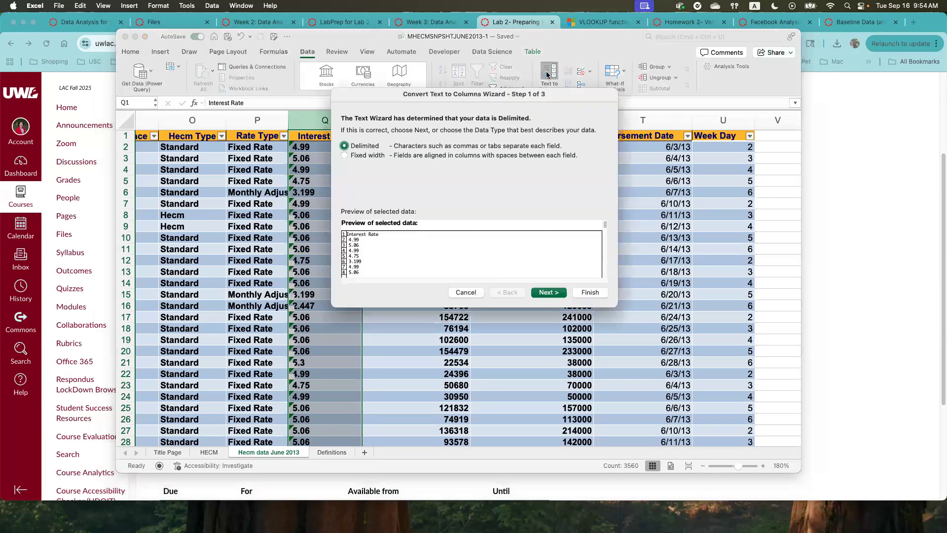
click(548, 293)
click(549, 293)
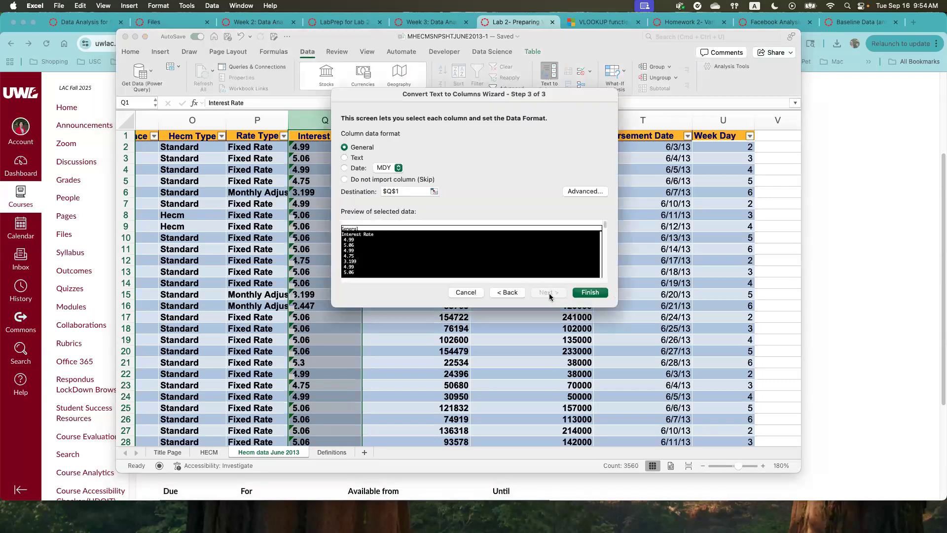
click(590, 292)
click(330, 147)
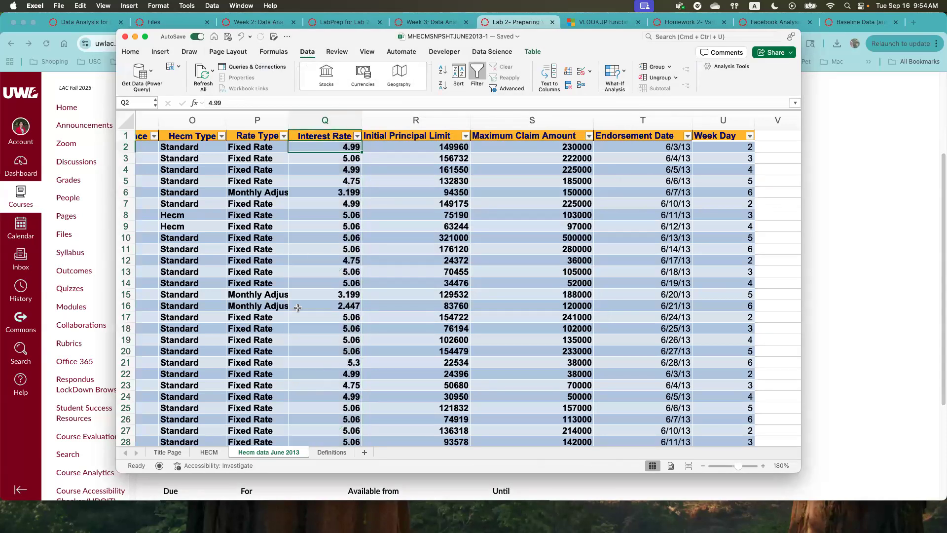
click(349, 339)
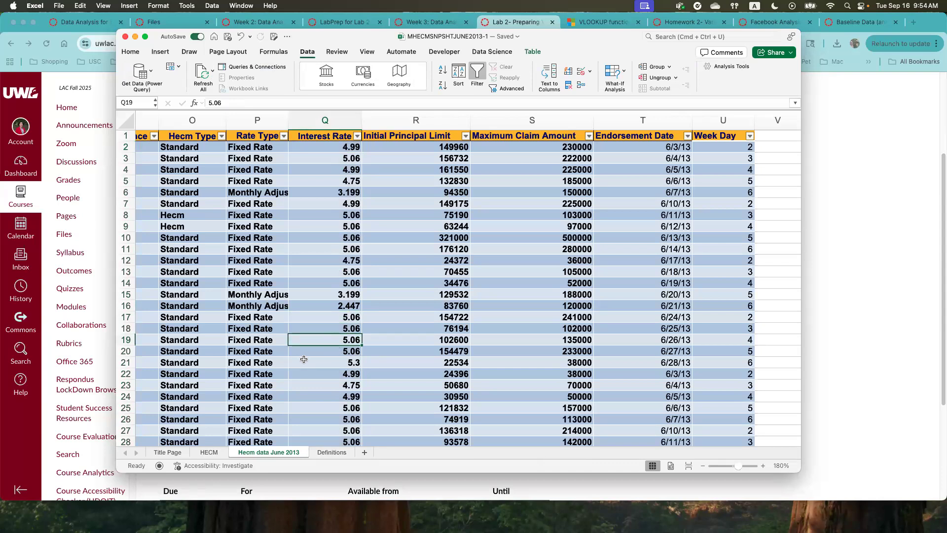
- Compare the converted Interest Rate cells with the numeric entries under Initial Principal Limit and Maximum Claim Amount
drag(457, 147, 564, 373)
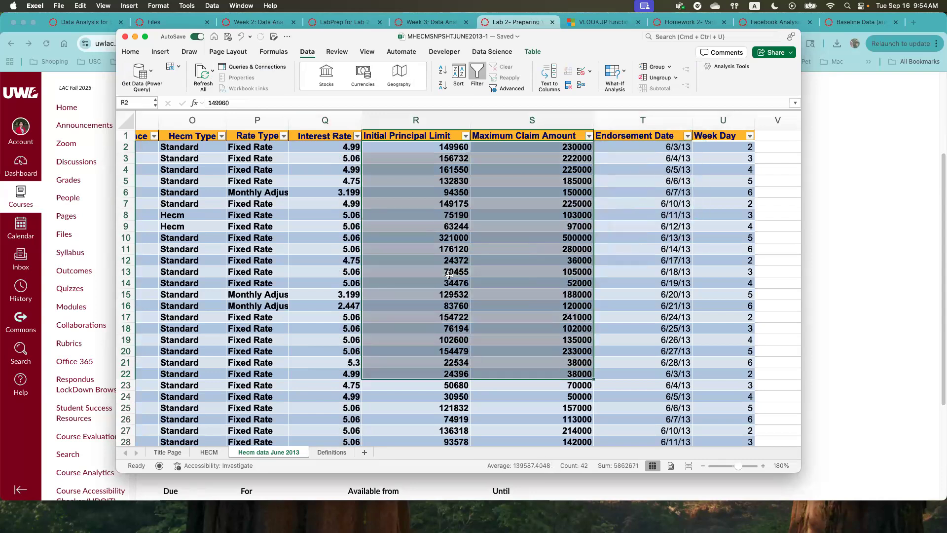
click(460, 272)
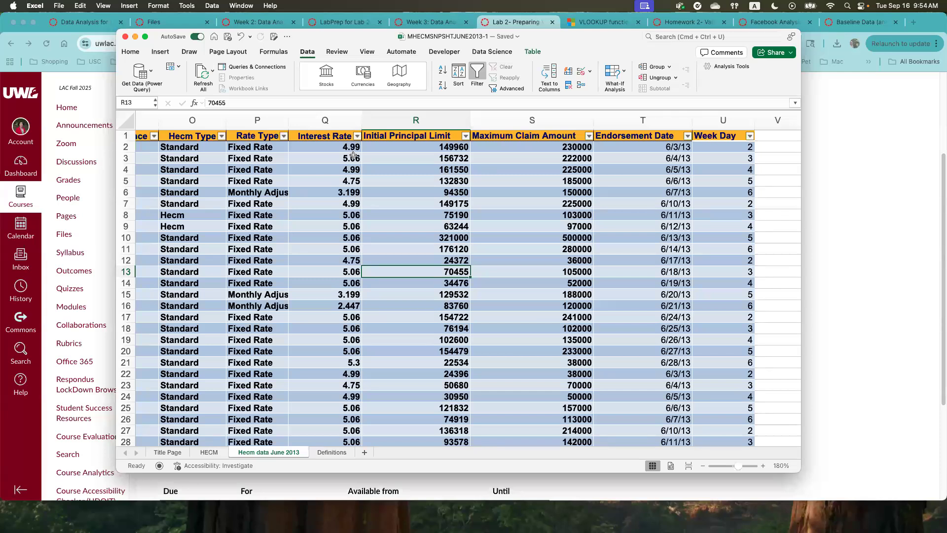
click(328, 146)
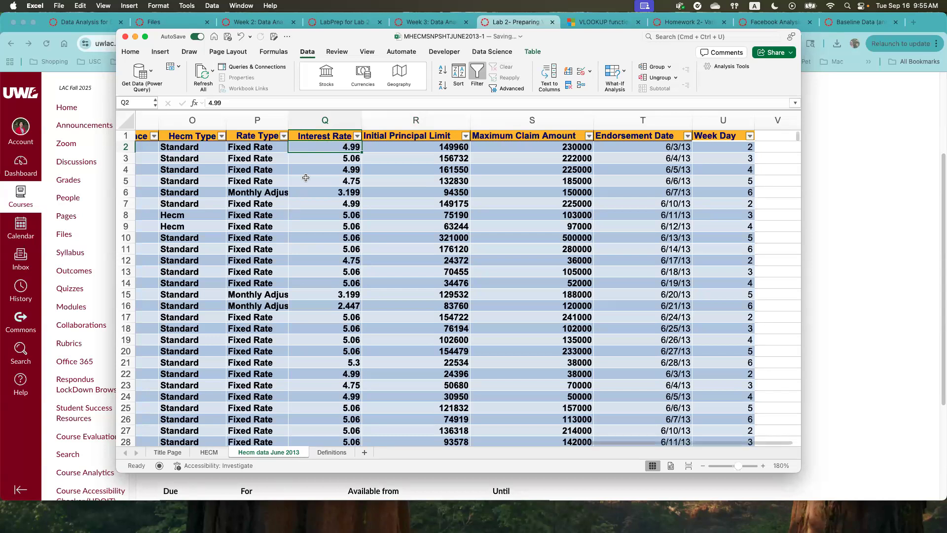
click(337, 157)
click(329, 148)
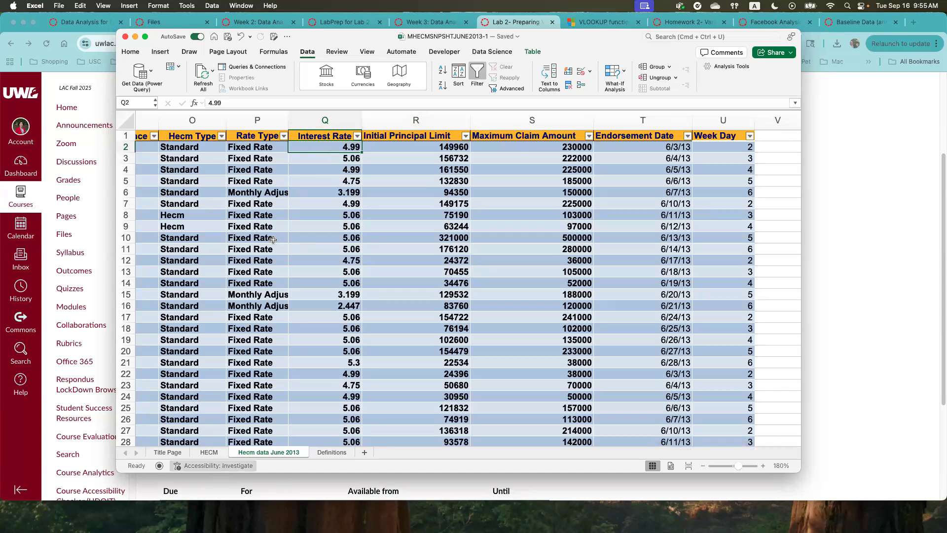
click(160, 53)
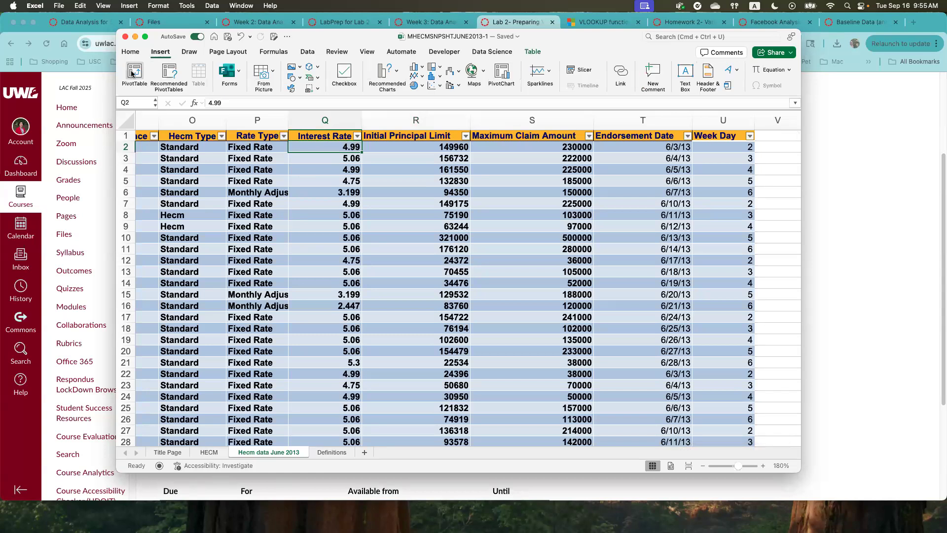
click(134, 73)
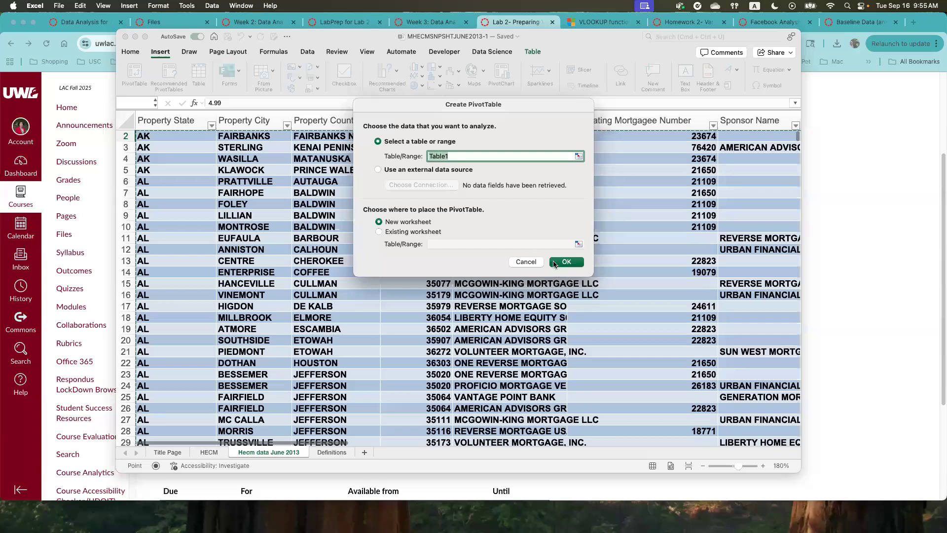
click(526, 262)
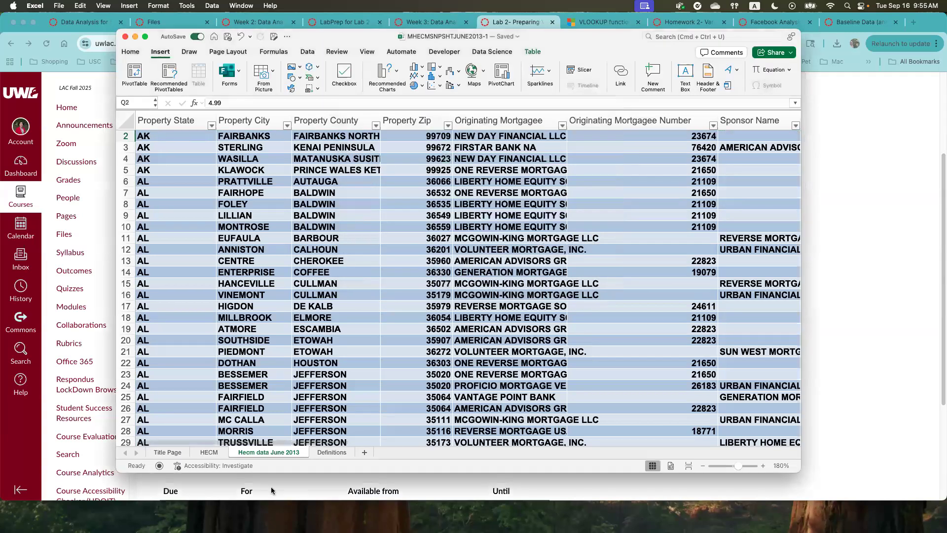
- Check the name assigned to the HECM data table in its table settings
scroll(340, 289, up, 1)
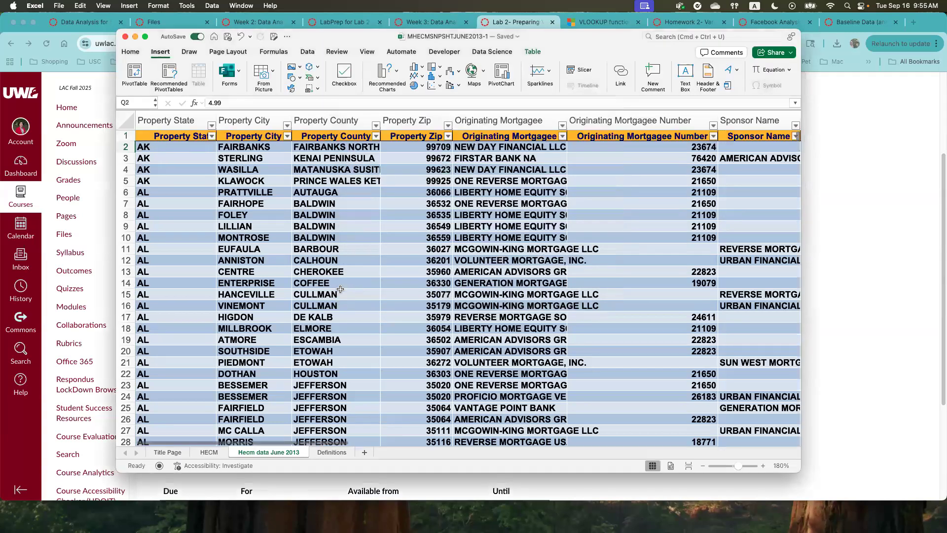
click(186, 136)
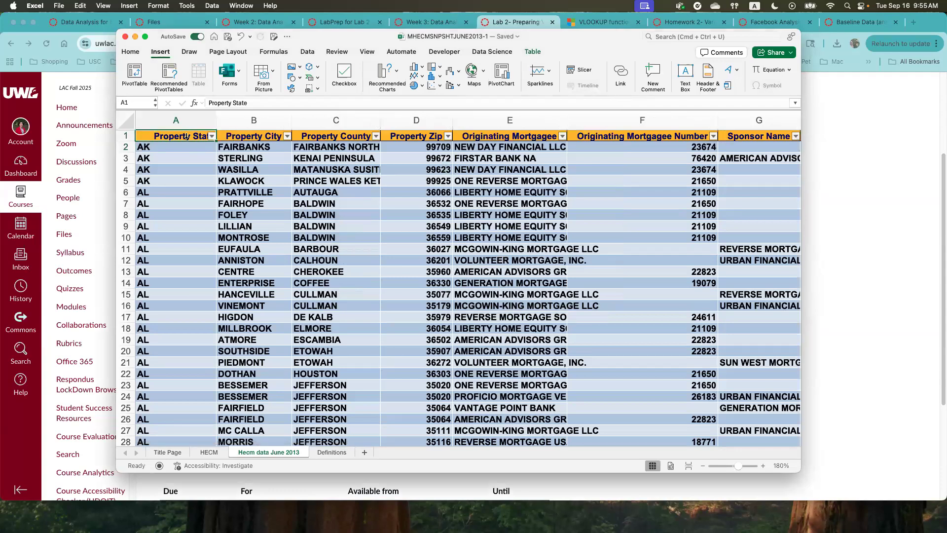
click(533, 52)
click(147, 84)
key(super+a)
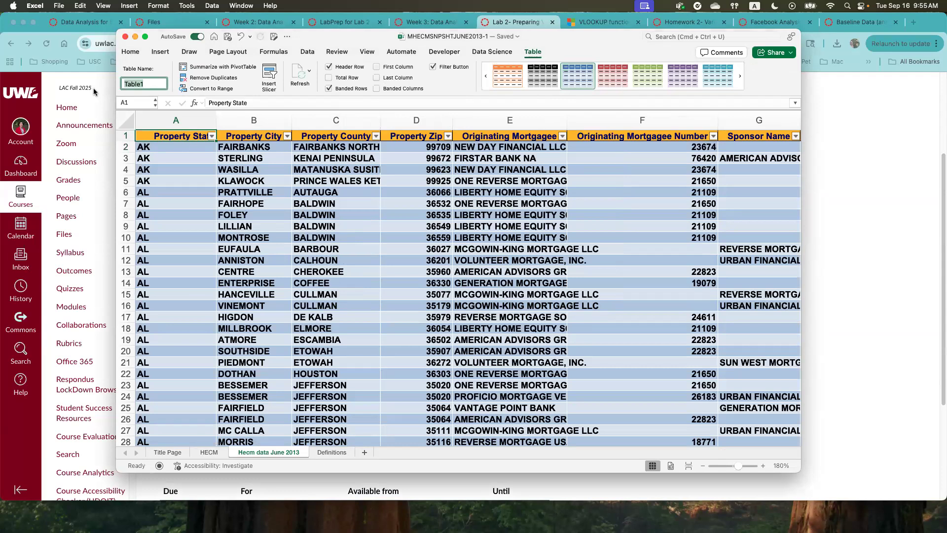
- Create a PivotTable from Table1 on a new worksheet
click(186, 162)
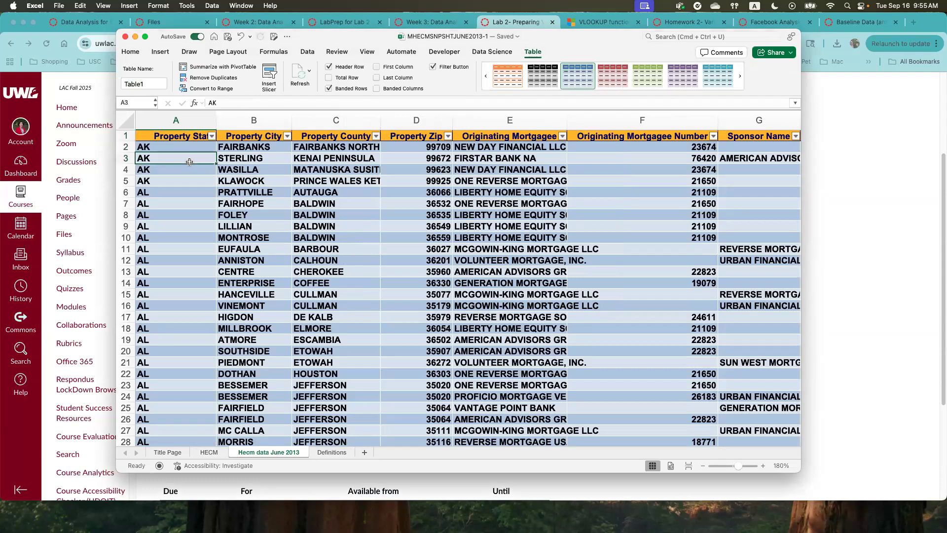
click(158, 52)
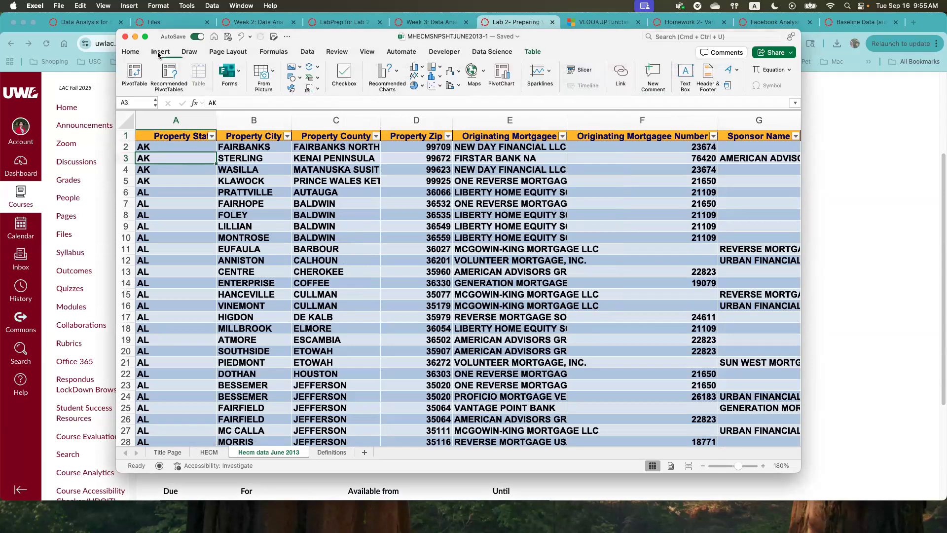
click(135, 71)
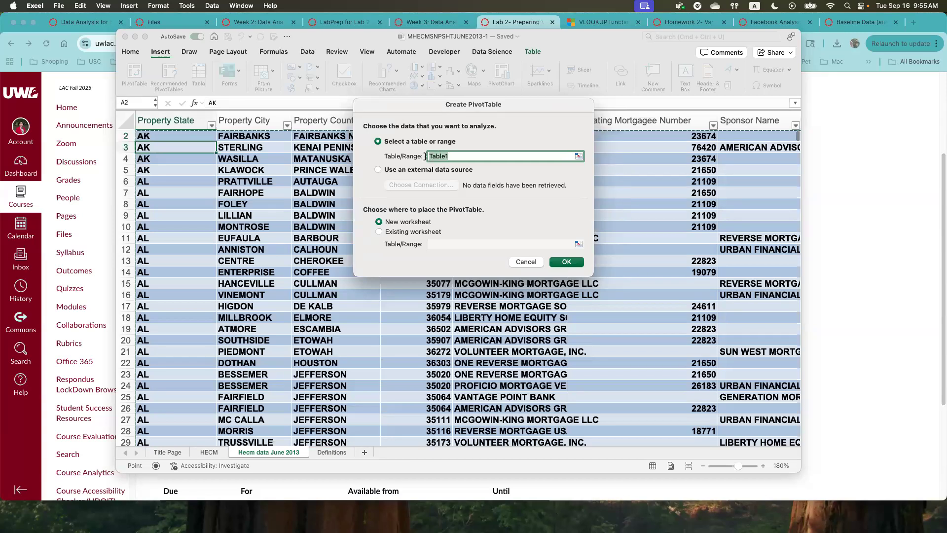
click(567, 262)
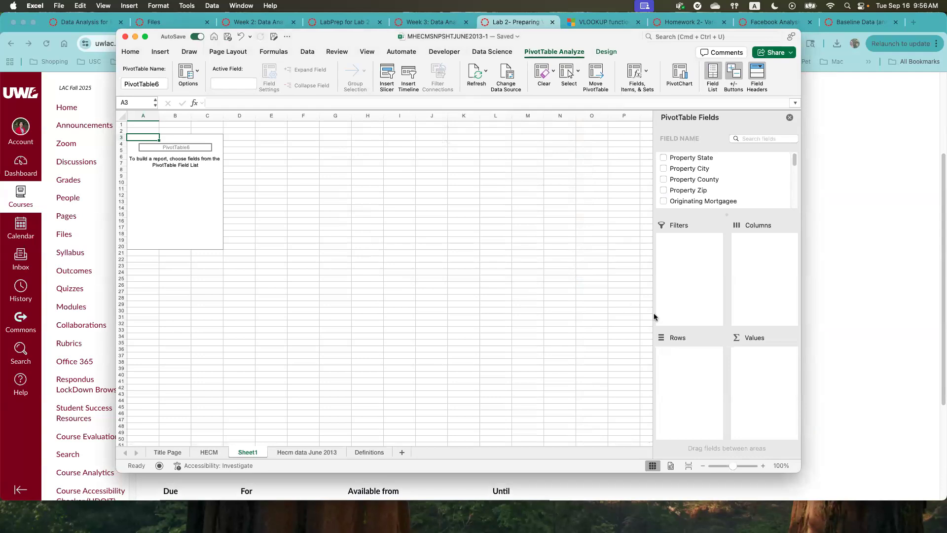
- Add the Interest Rate field to the PivotTable's Values area
scroll(719, 183, down, 10)
scroll(718, 183, down, 2)
click(683, 195)
drag(683, 196, 761, 364)
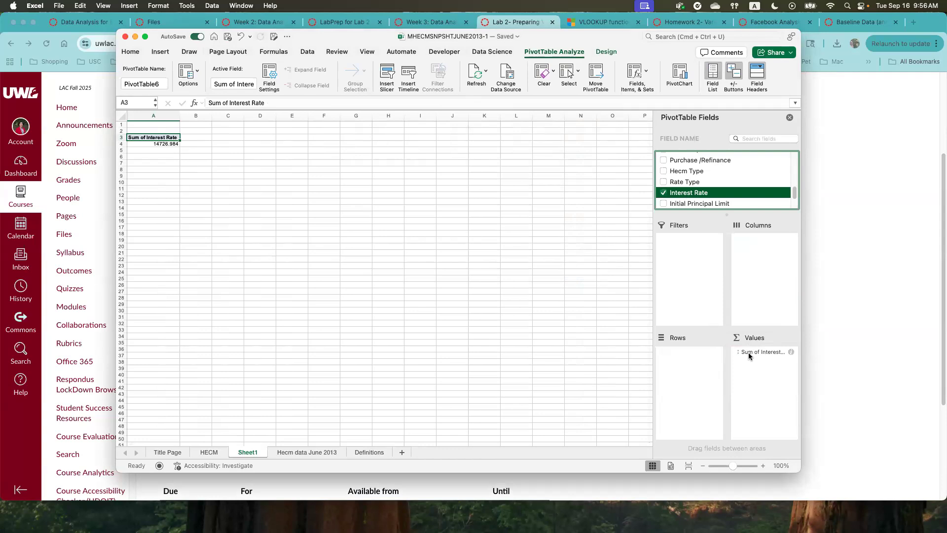
- Change the Interest Rate value field to summarize by Average and select the resulting cell
click(749, 352)
click(758, 352)
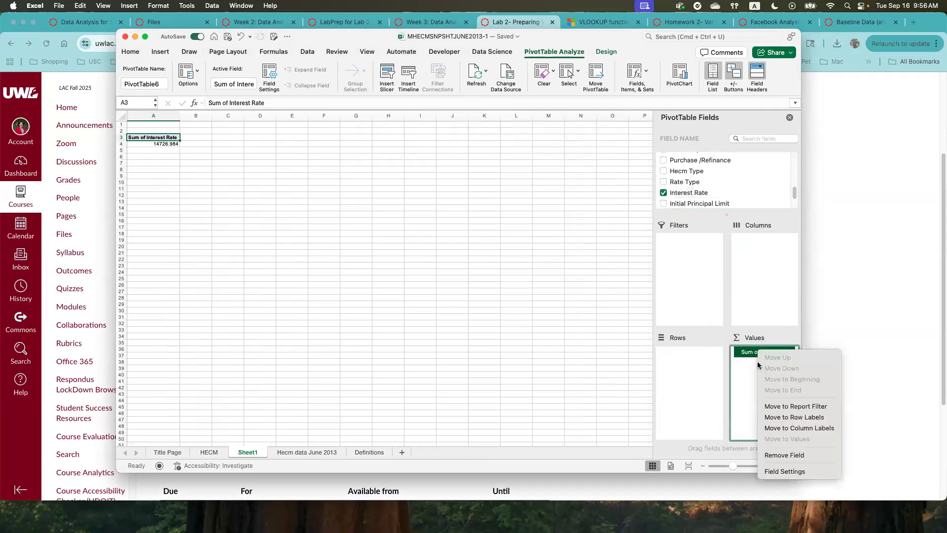
click(781, 472)
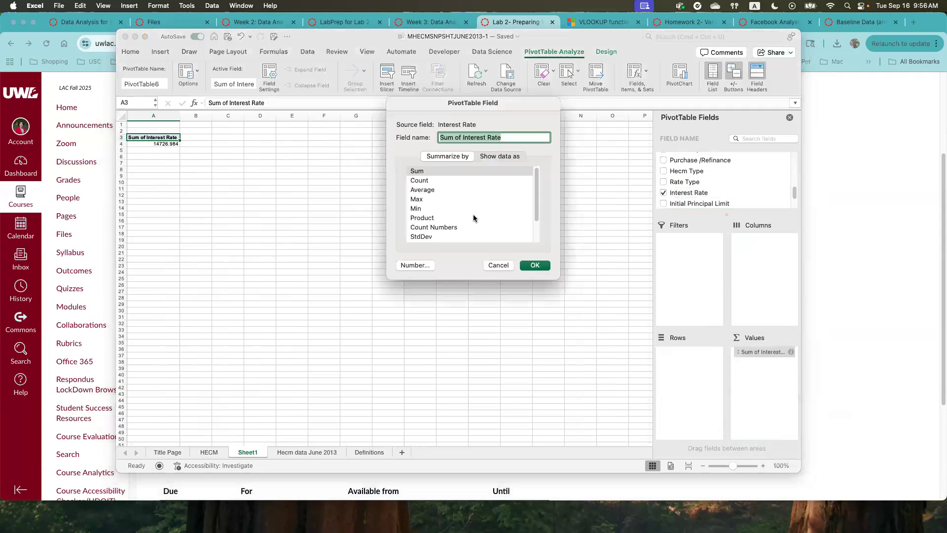
click(422, 190)
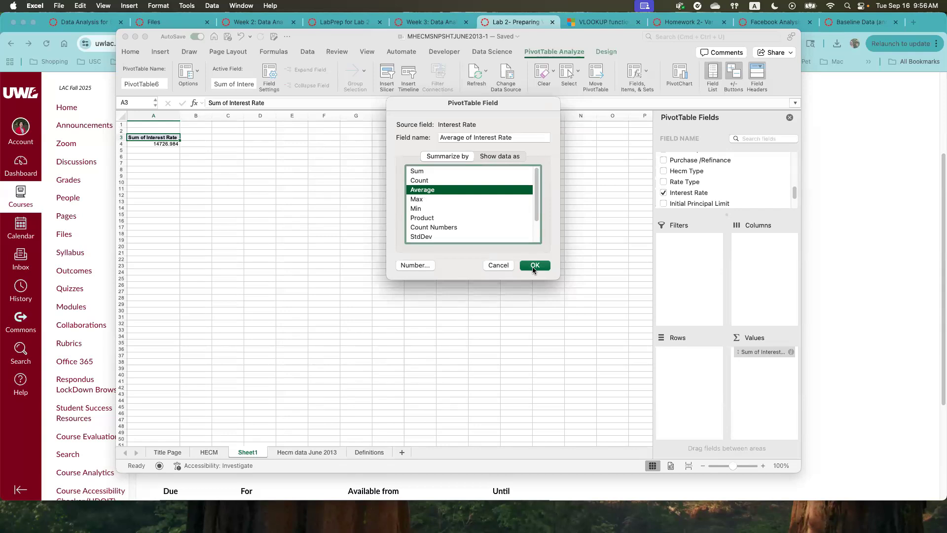
click(534, 267)
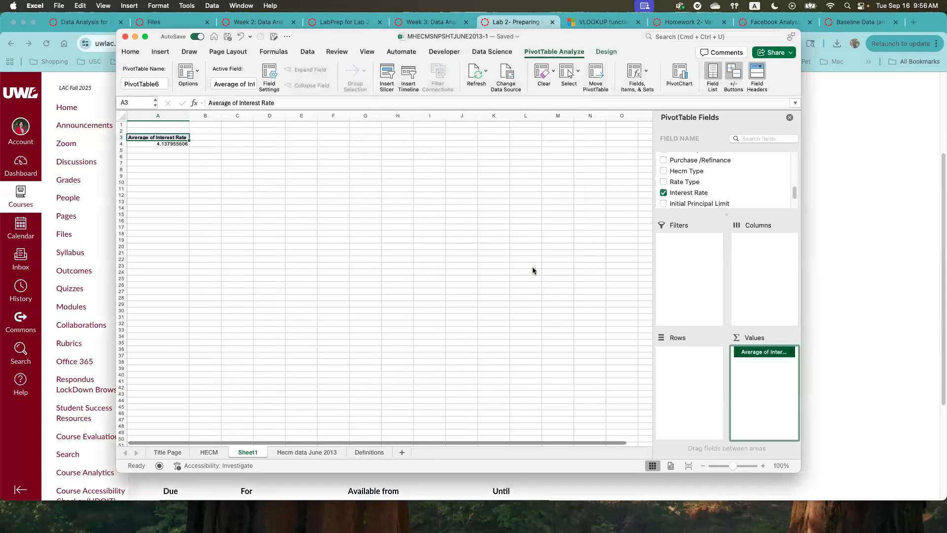
click(171, 143)
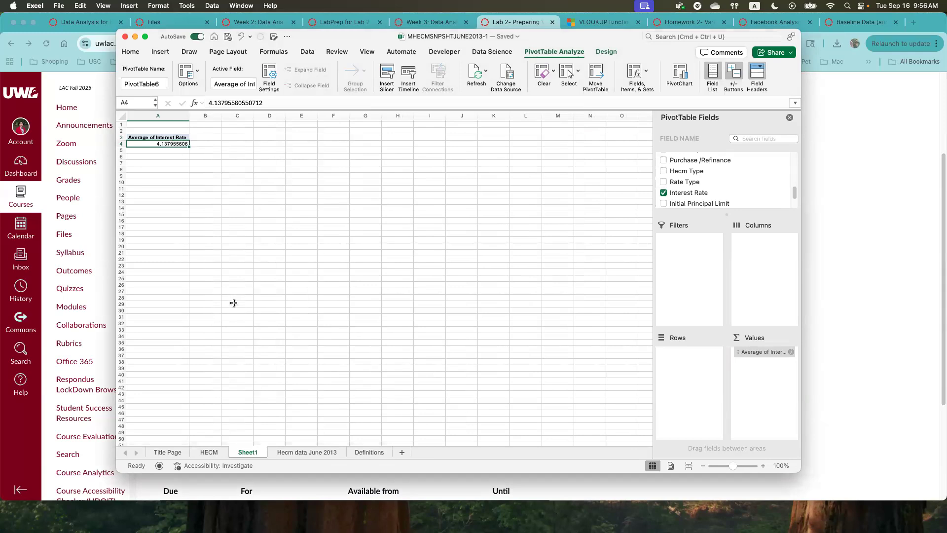
- Review the summary functions offered for the Interest Rate value field and close the settings without changing them
click(761, 352)
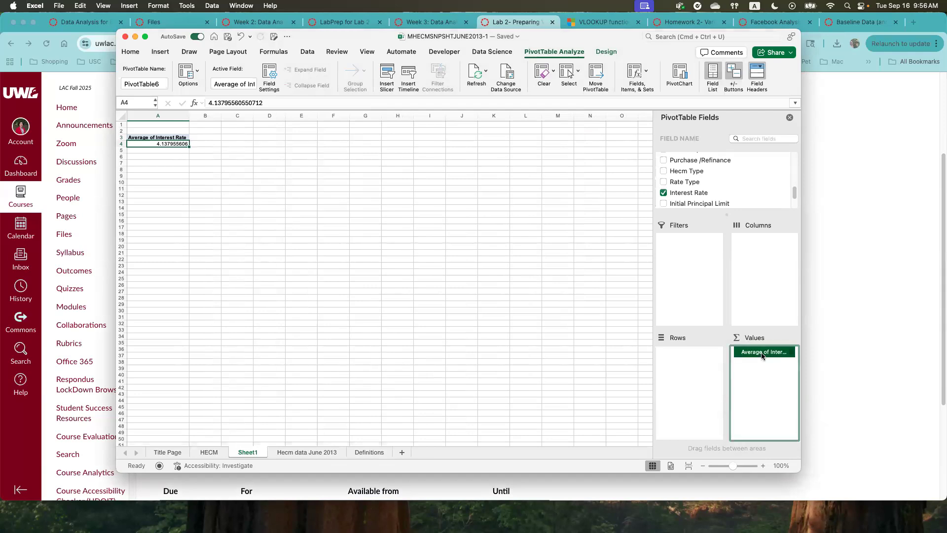
click(762, 354)
click(784, 472)
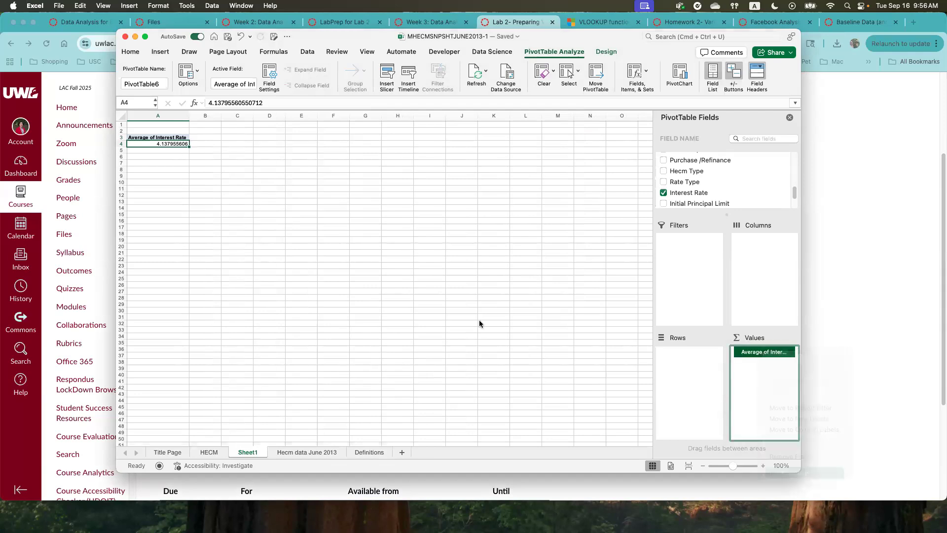
scroll(420, 203, down, 3)
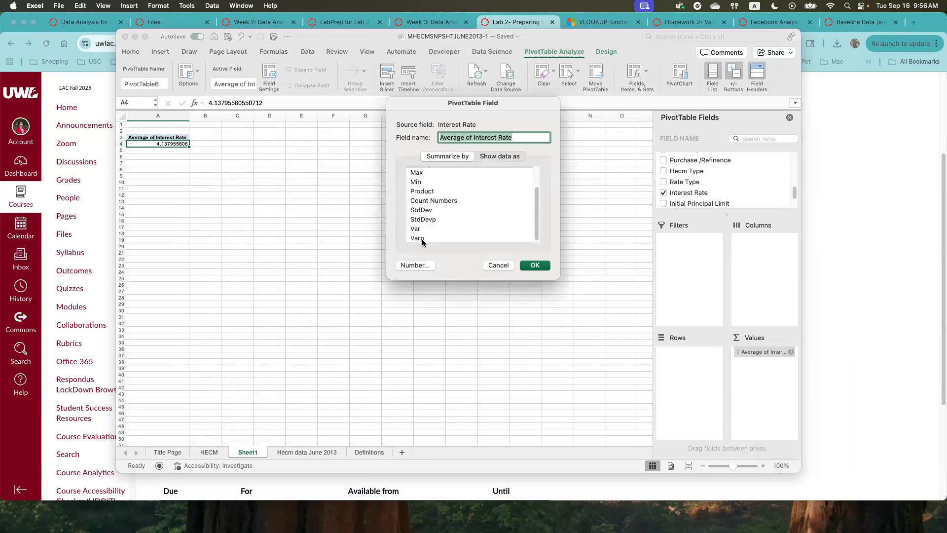
scroll(420, 237, up, 1)
scroll(420, 225, up, 2)
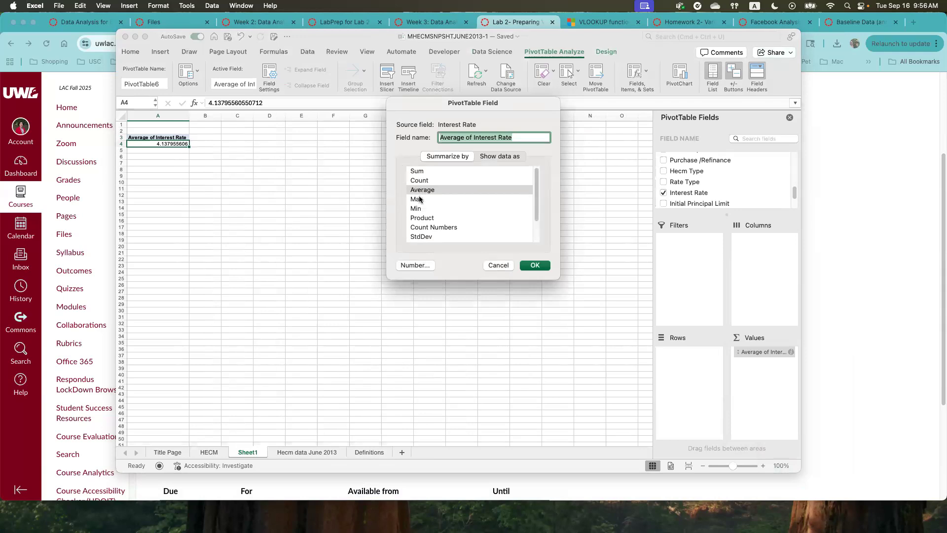
click(506, 265)
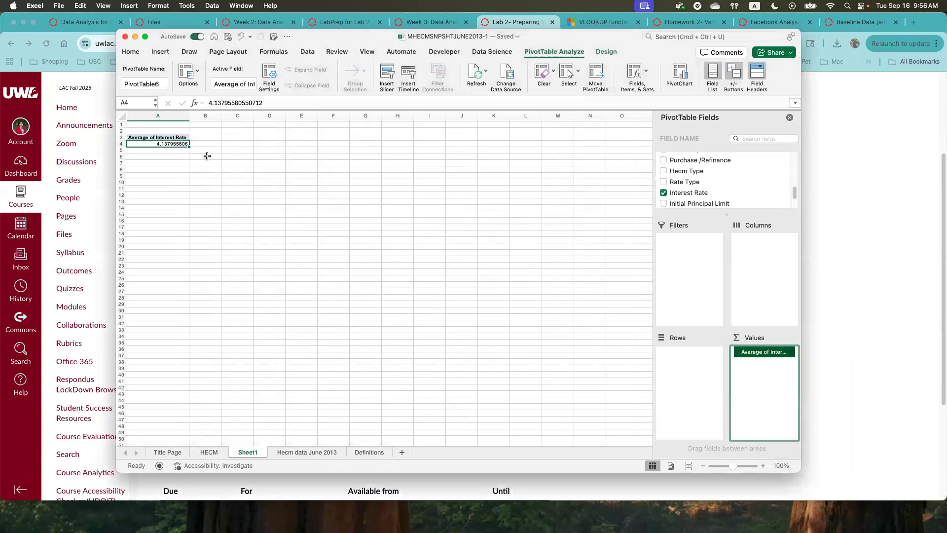
- Enter the labels Median in cell C3 and Mode in cell D3 beside the PivotTable
click(226, 139)
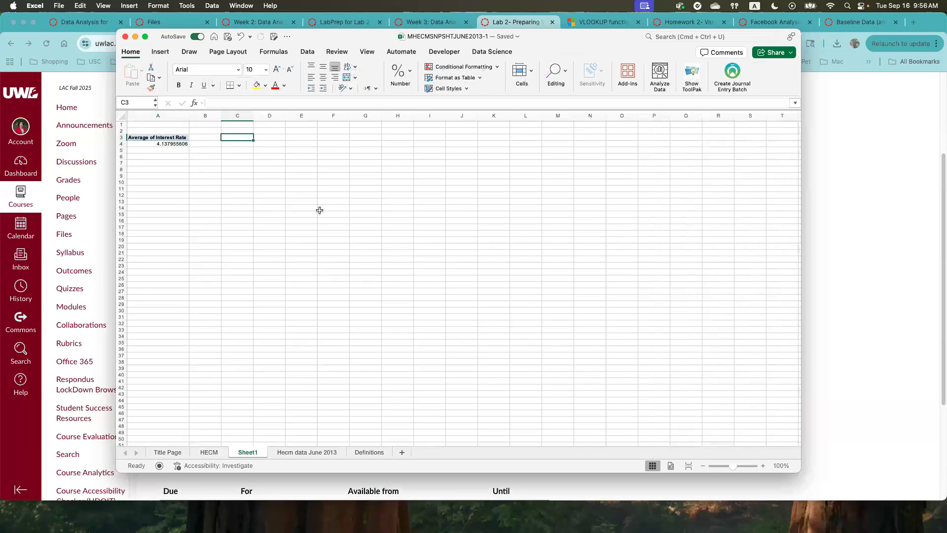
text(Median)
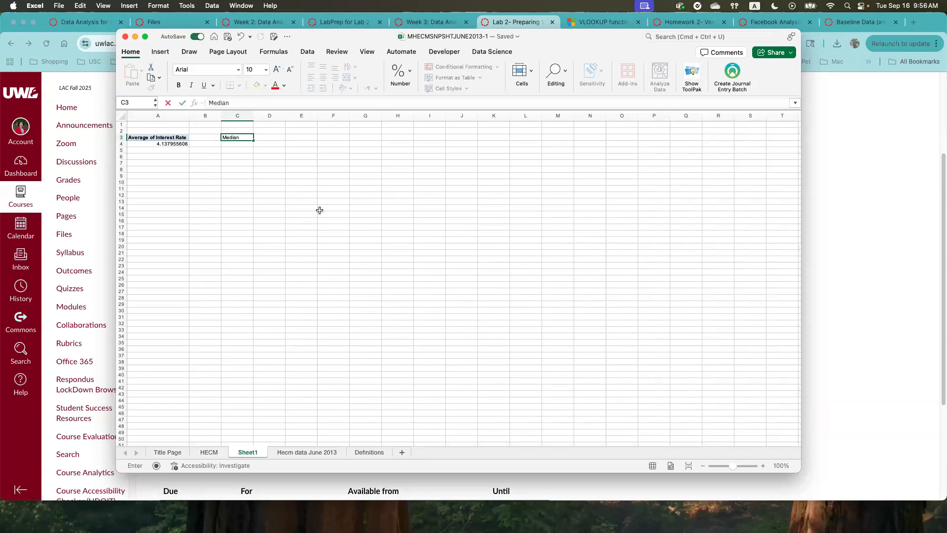
key(Tab)
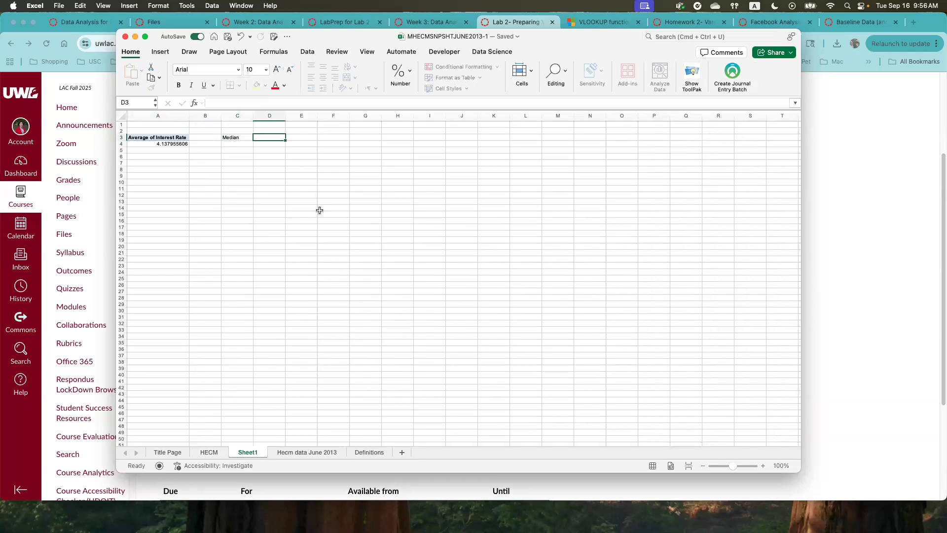
text(Mod)
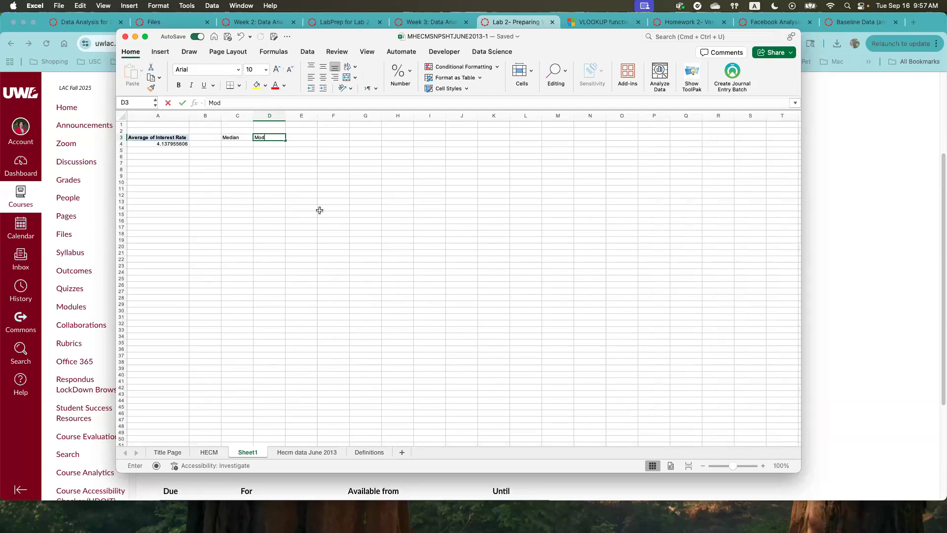
text(el)
key(BackSpace)
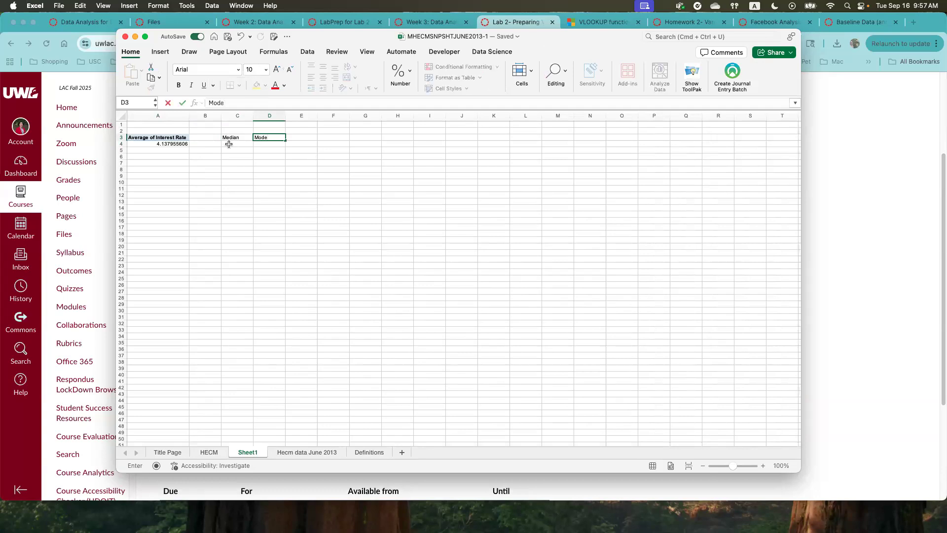
key(Return)
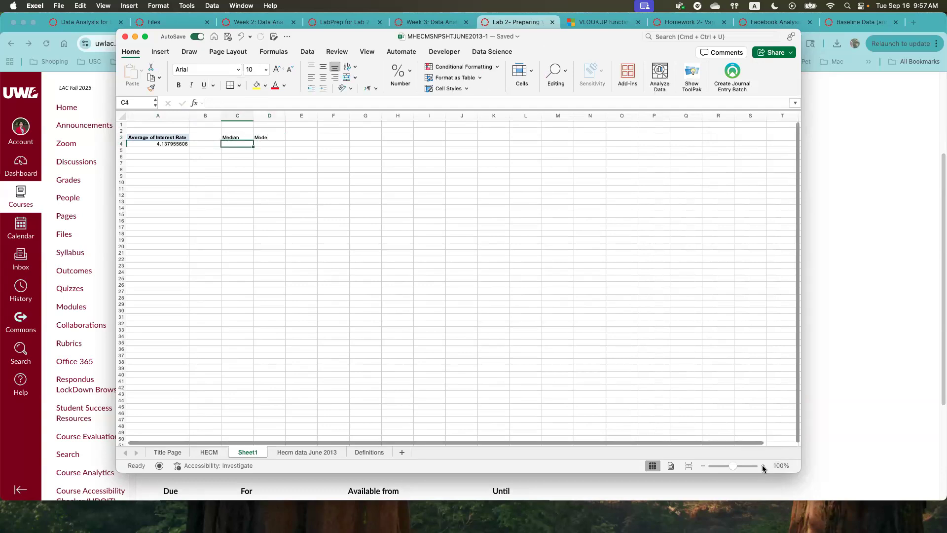
- Enter the formula =MEDIAN(Table1[Interest Rate]) in cell C4 under the Median label
click(763, 465)
click(763, 466)
click(762, 466)
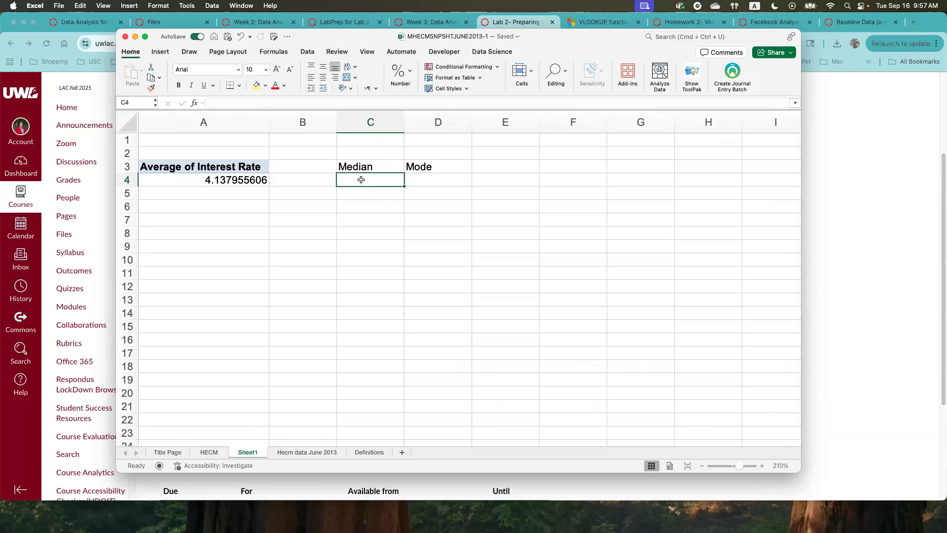
text(=)
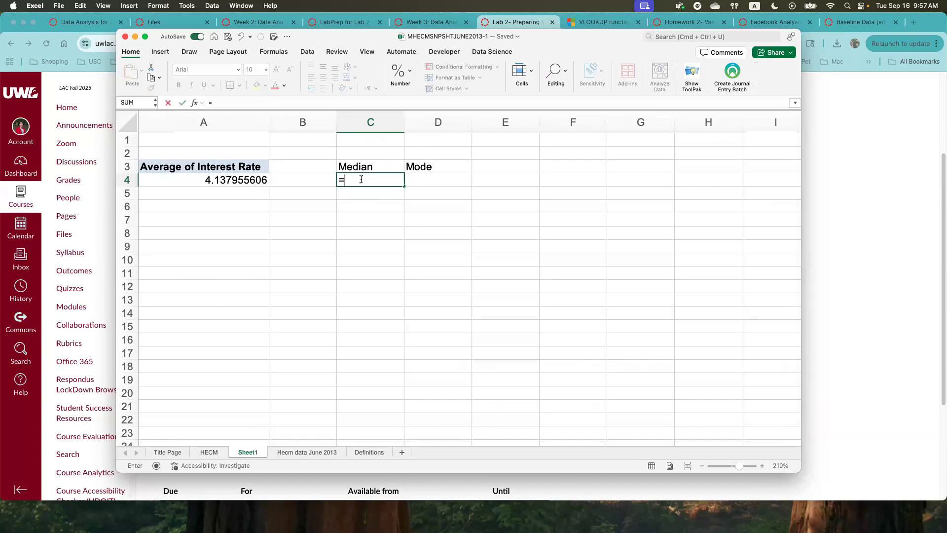
text(ME)
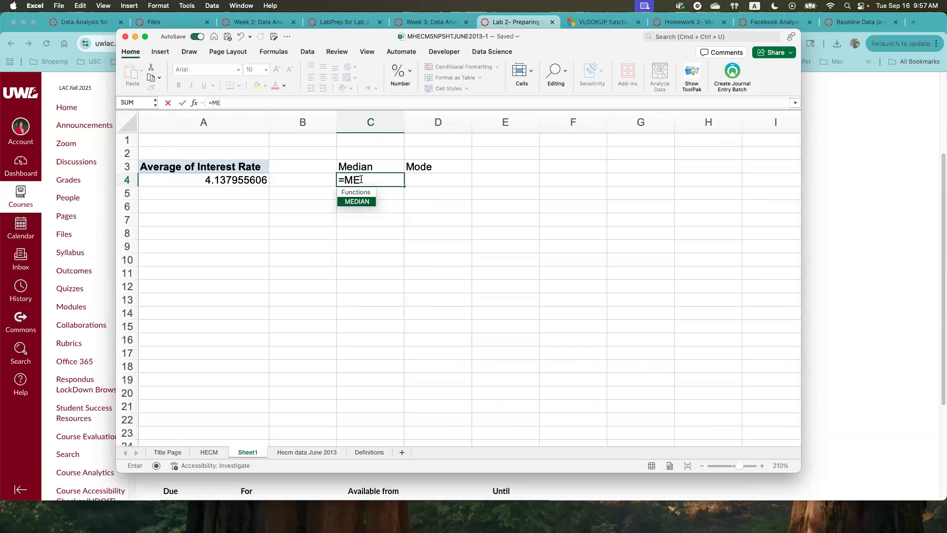
text(DIAN)
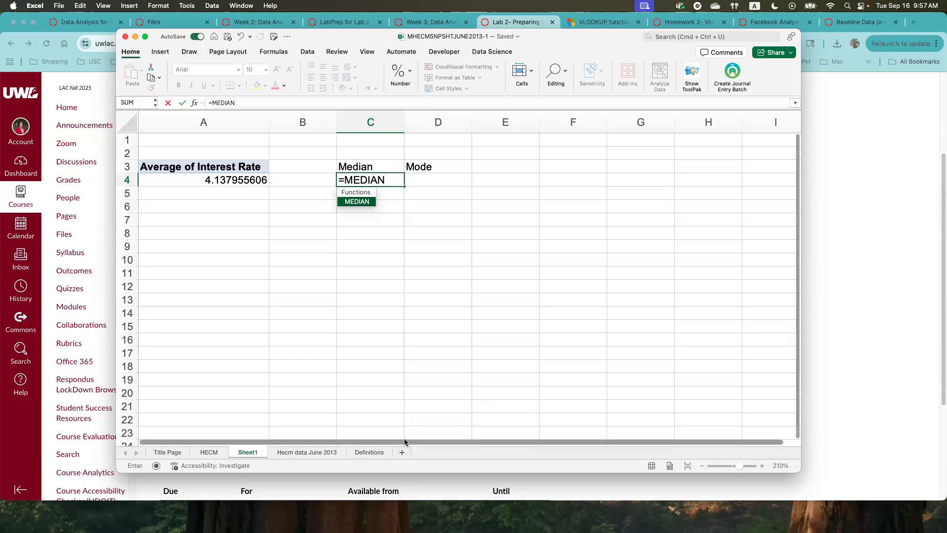
text(()
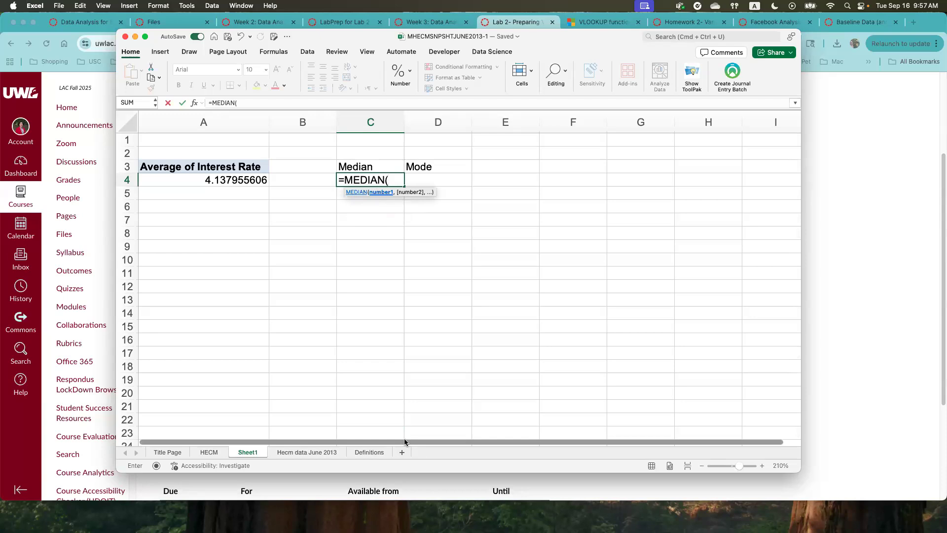
text(T)
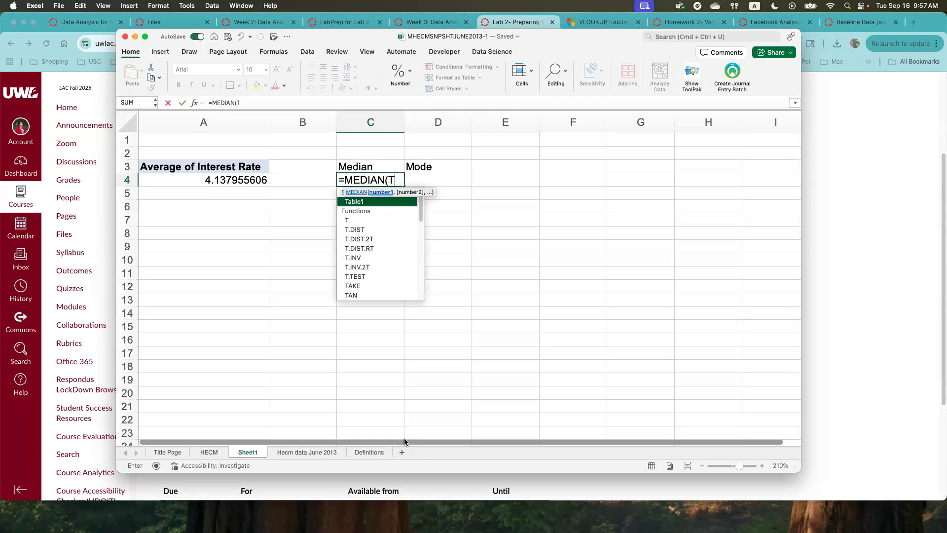
text(able1)
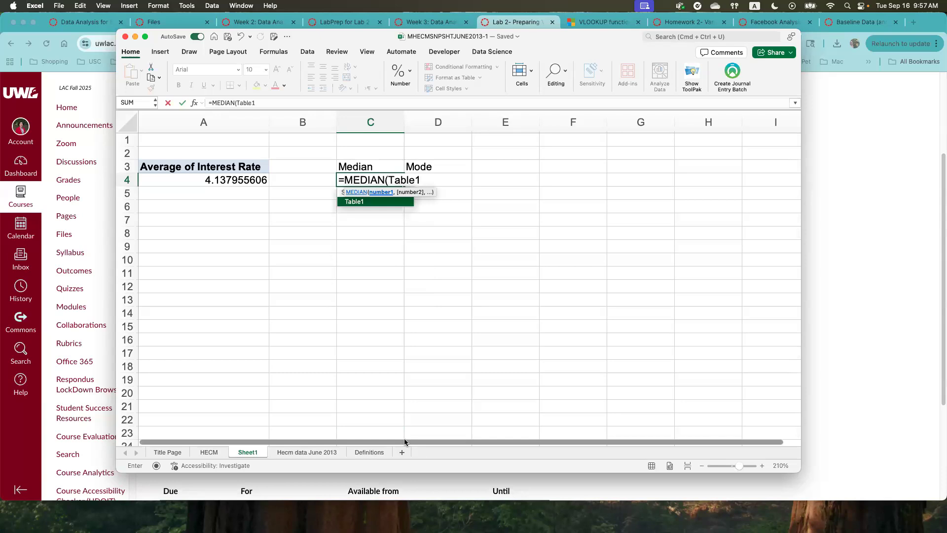
text([)
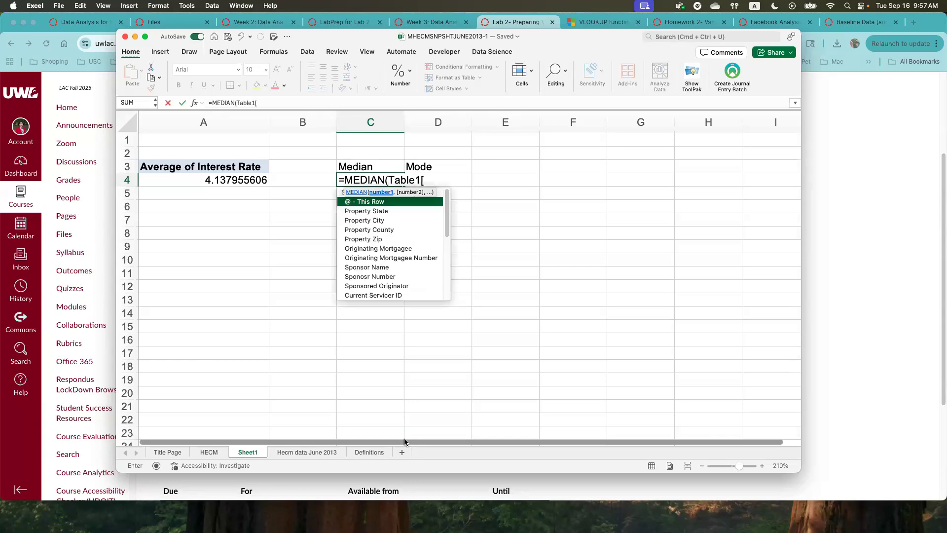
text(Interest)
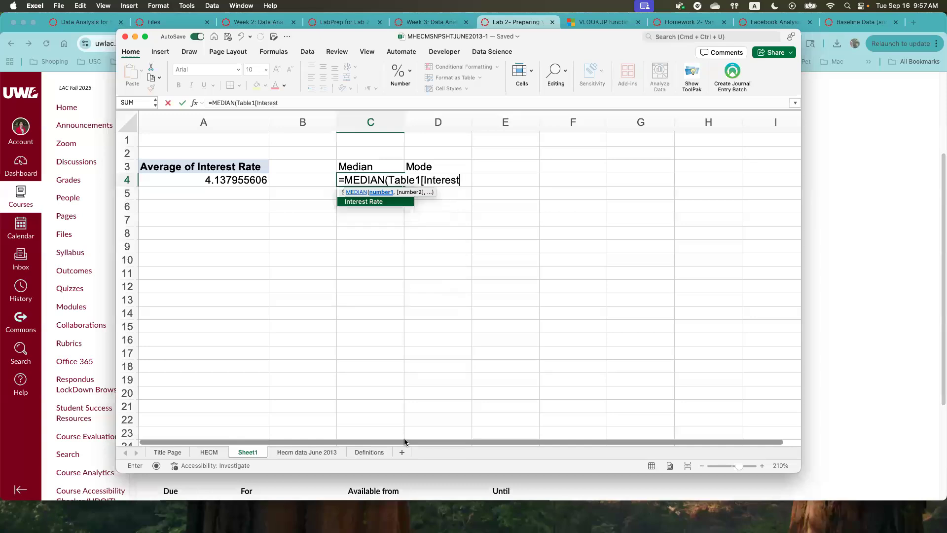
text( Rate])
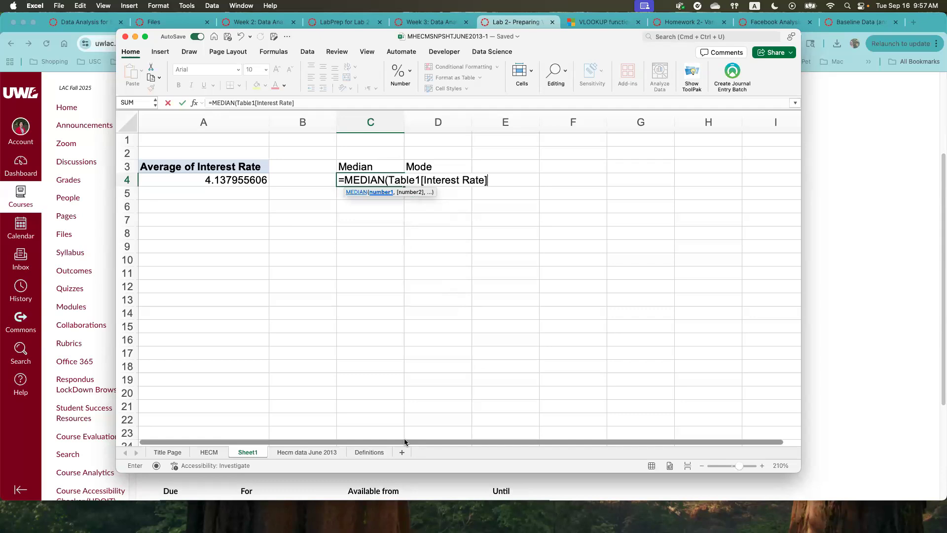
text())
key(Return)
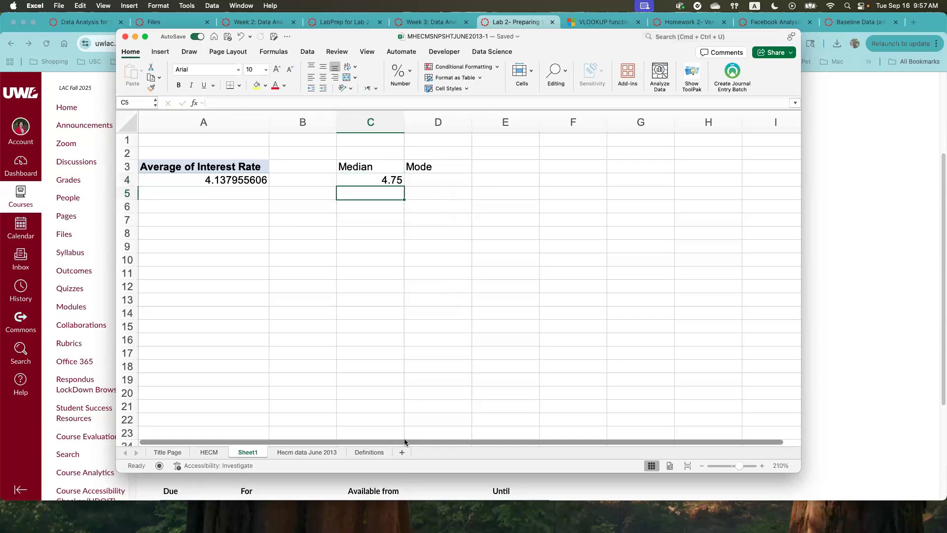
- Enter the formula =MODE.SNGL(Table1[Interest Rate]) in cell D4 under the Mode label
key(Up)
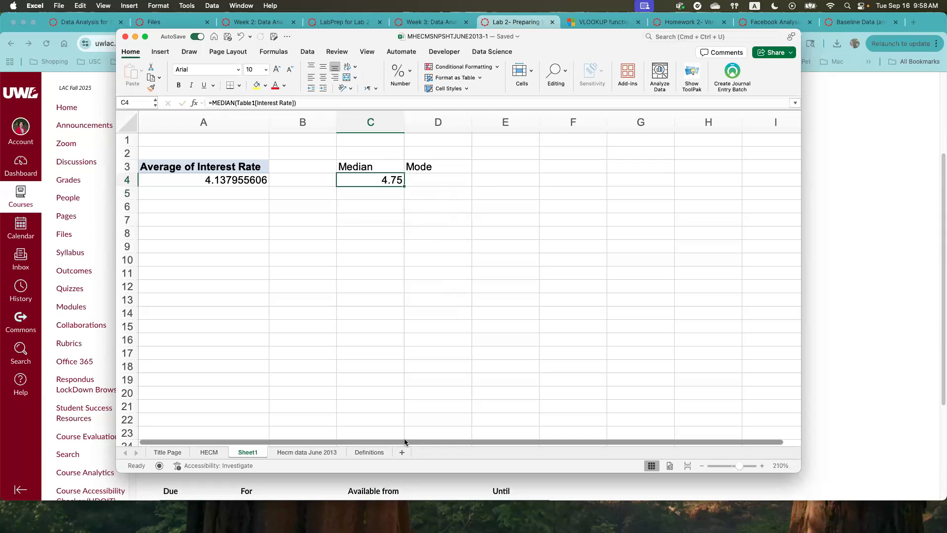
key(Right)
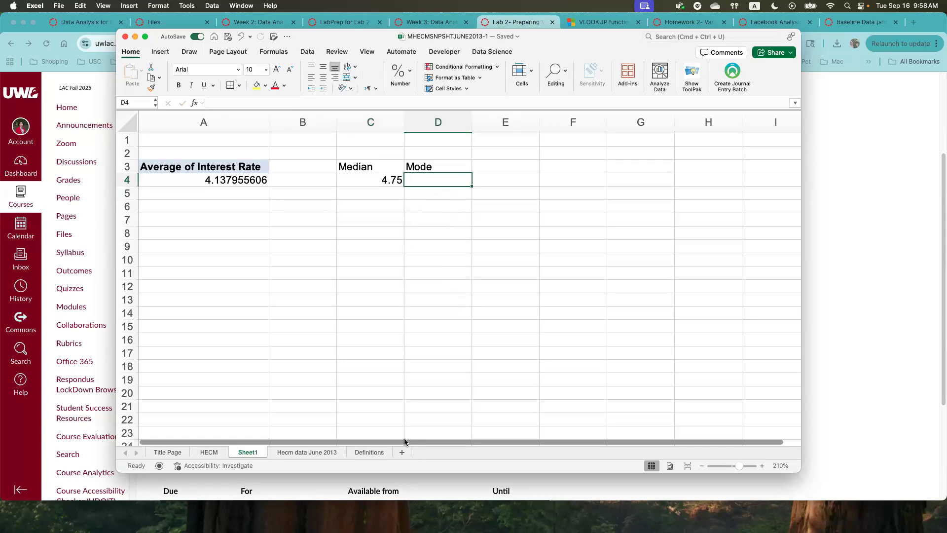
text(=)
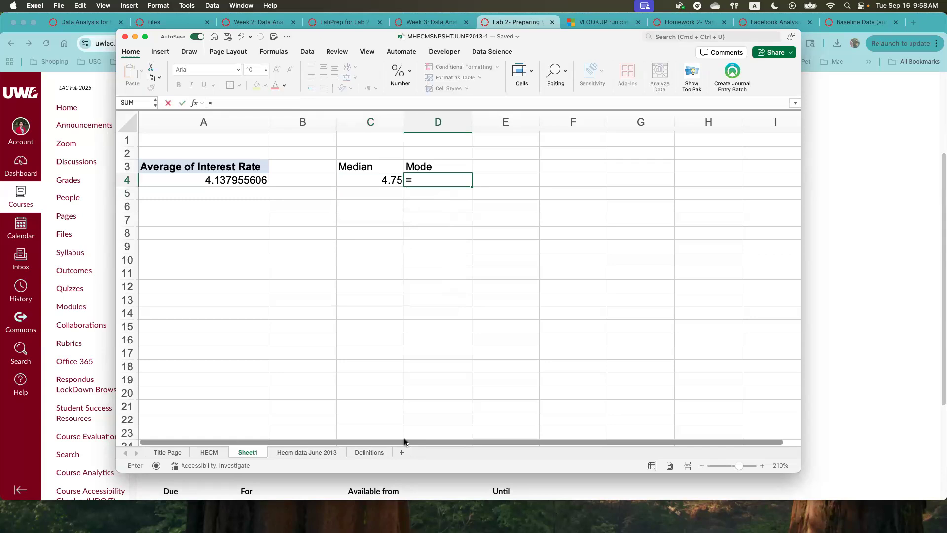
text(M)
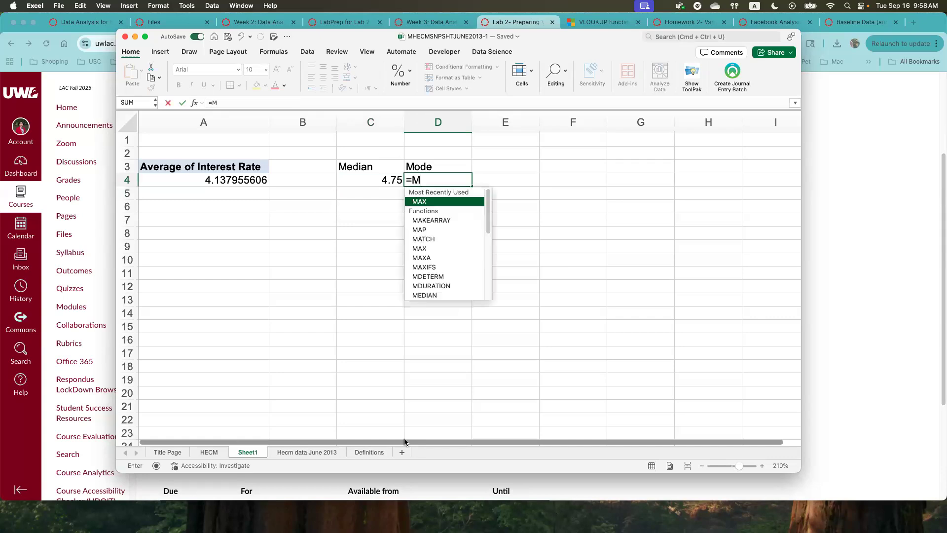
text(ODE)
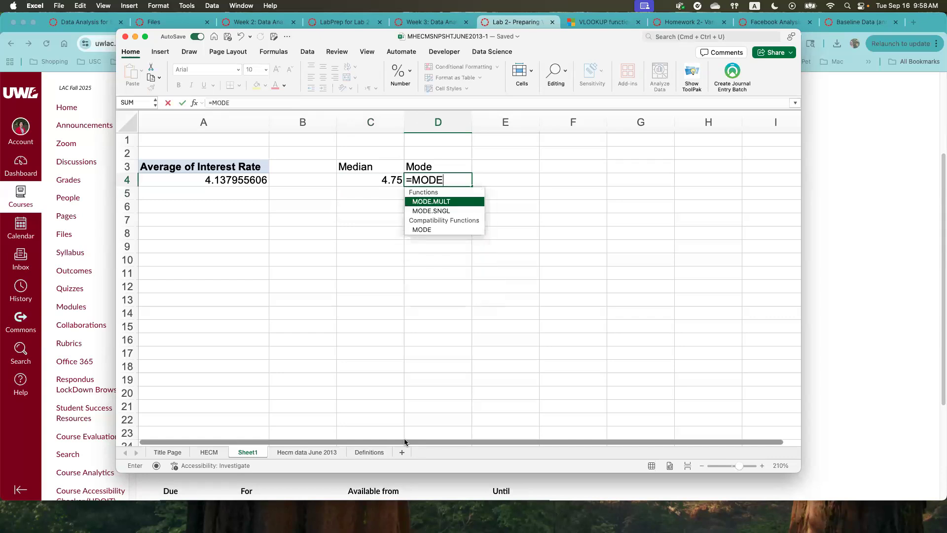
text(.SNG)
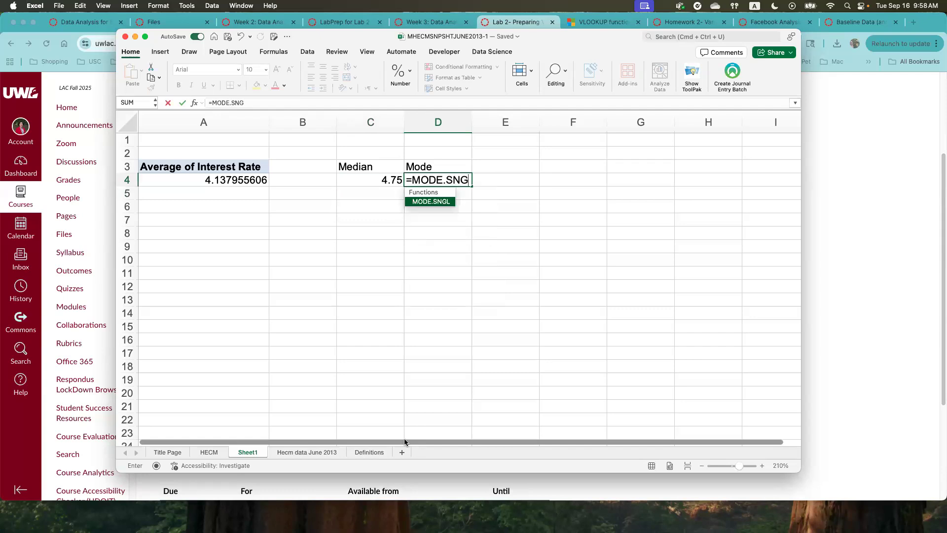
text(L()
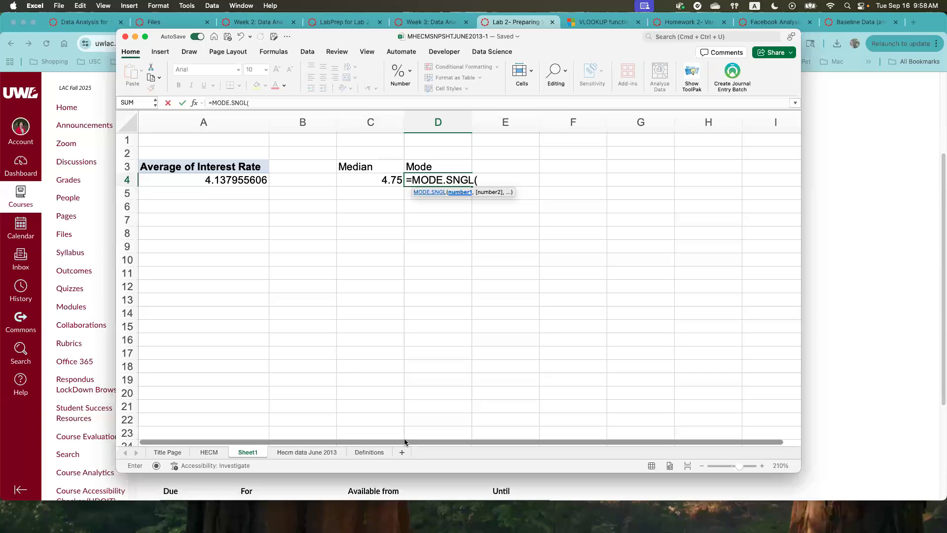
text(Tab)
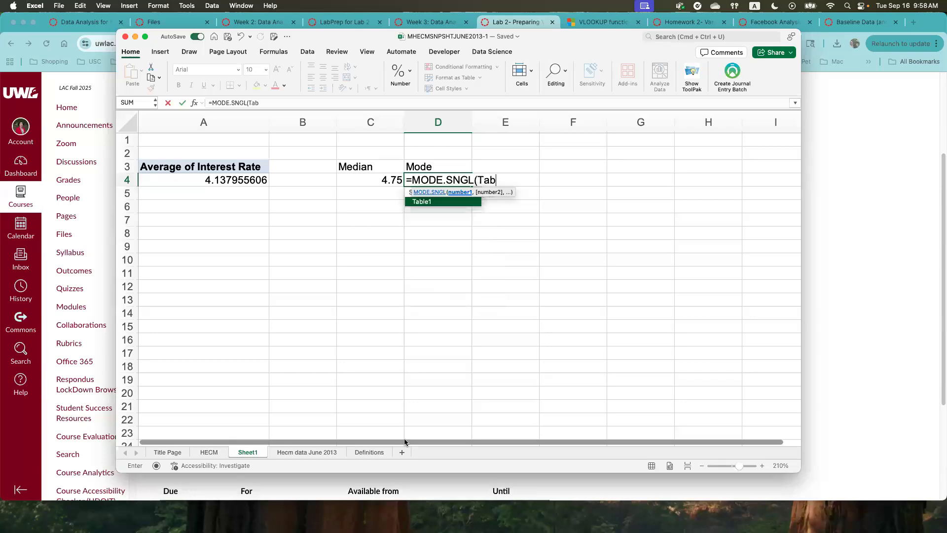
text(le1[)
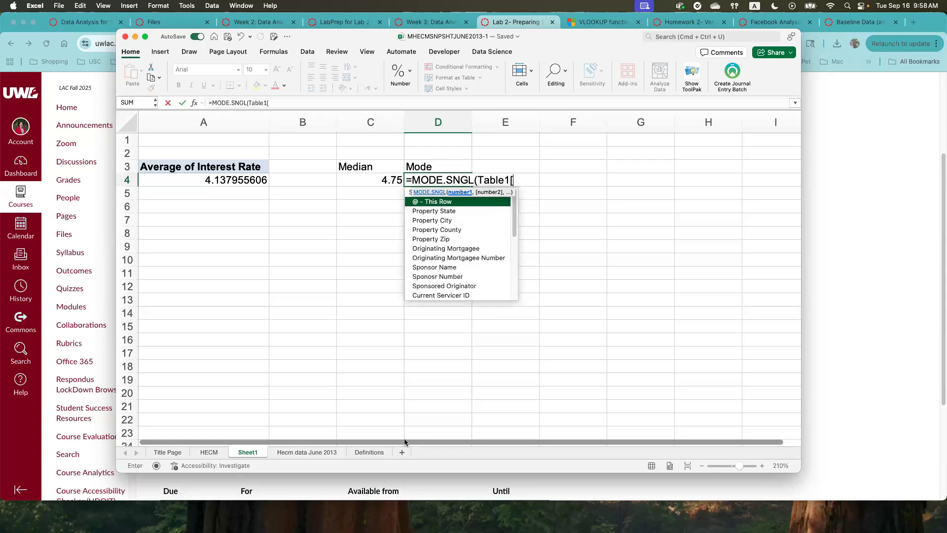
text(In)
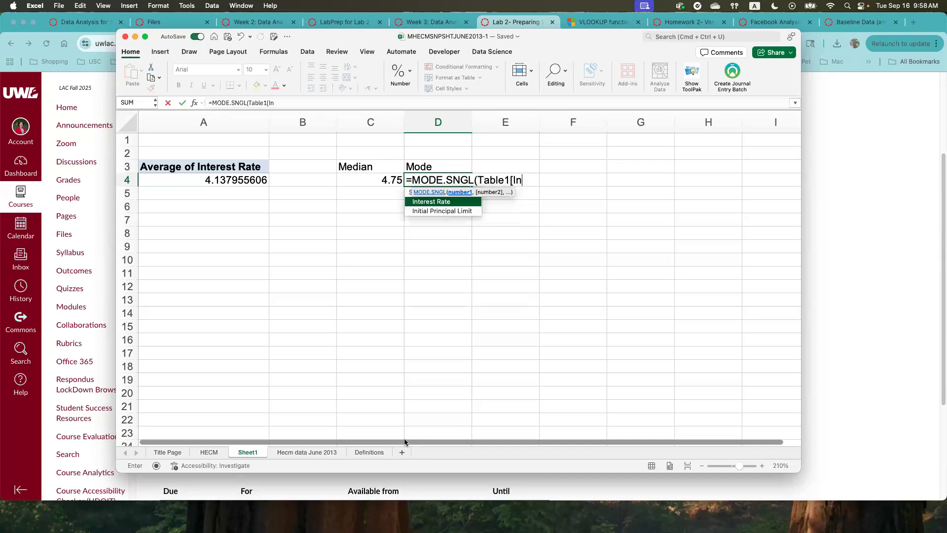
text(terest Rate])
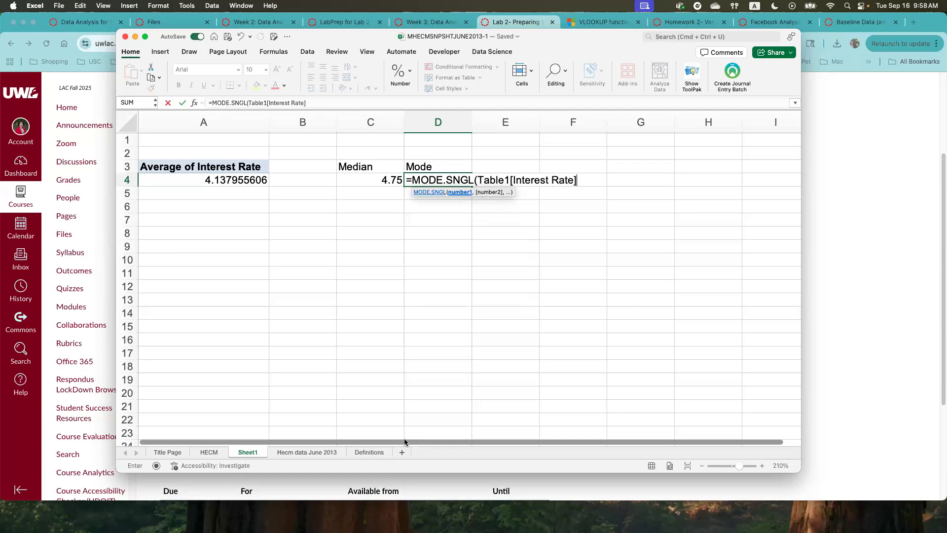
text())
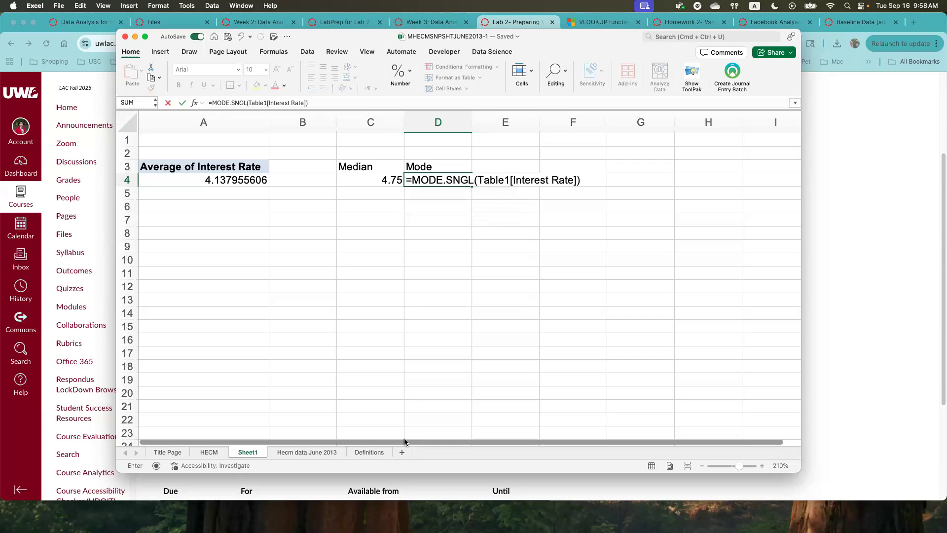
key(Return)
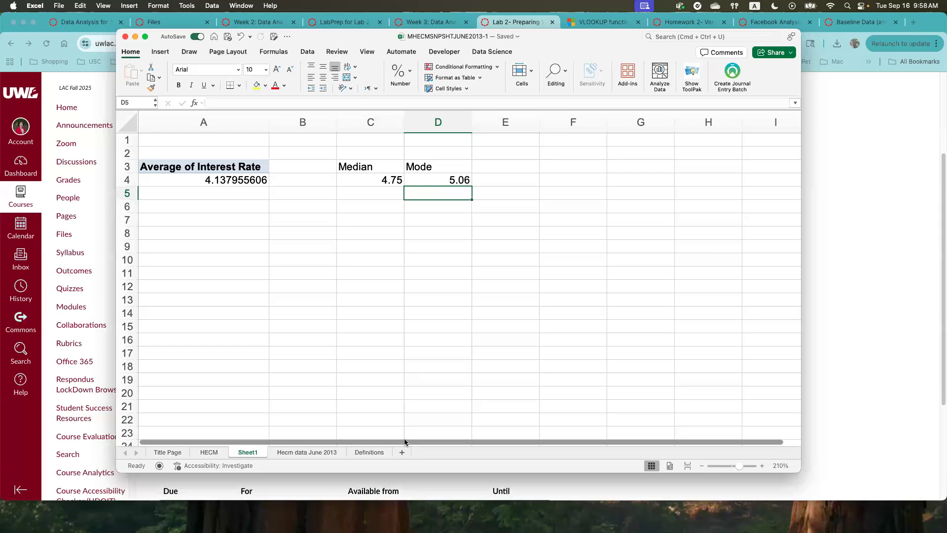
- Rename Sheet1 as Central Tendency for IR
double_click(251, 453)
text(Centra)
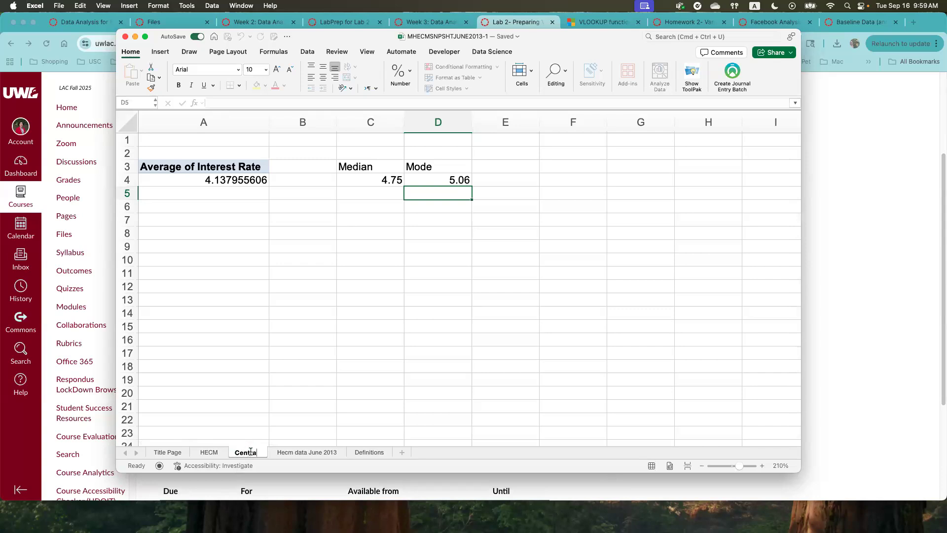
text(l Tendency for)
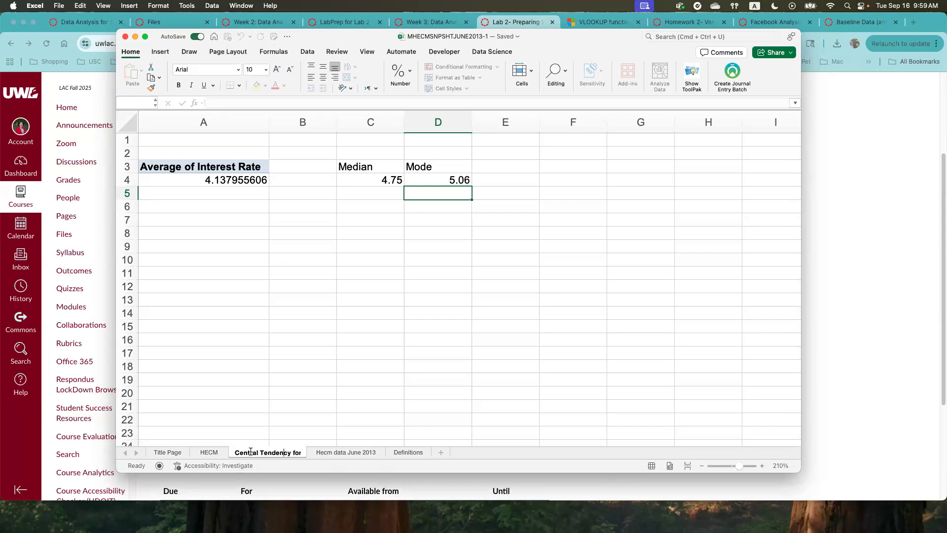
text( IR)
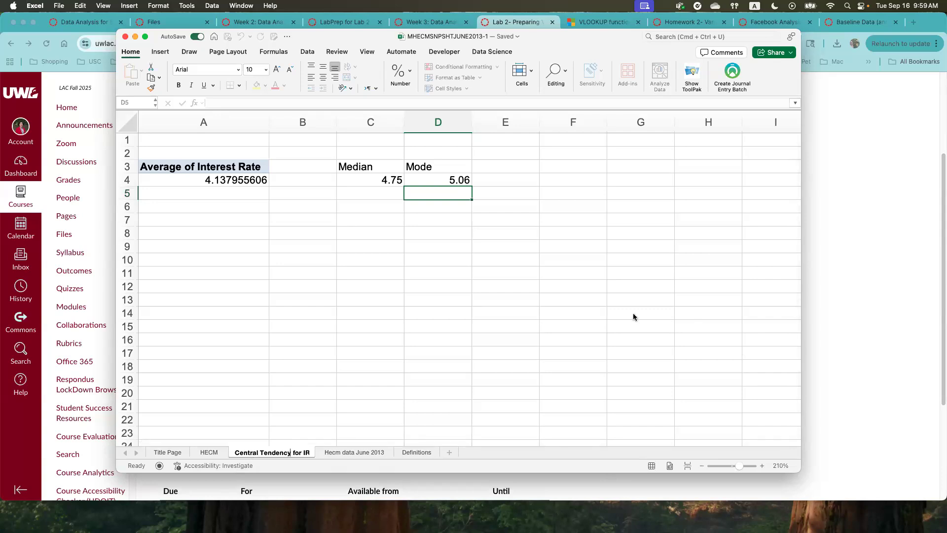
click(407, 233)
- Move the Average of Interest Rate PivotTable from A3:A4 to B3:B4, beside the Median and Mode cells
drag(216, 168, 220, 180)
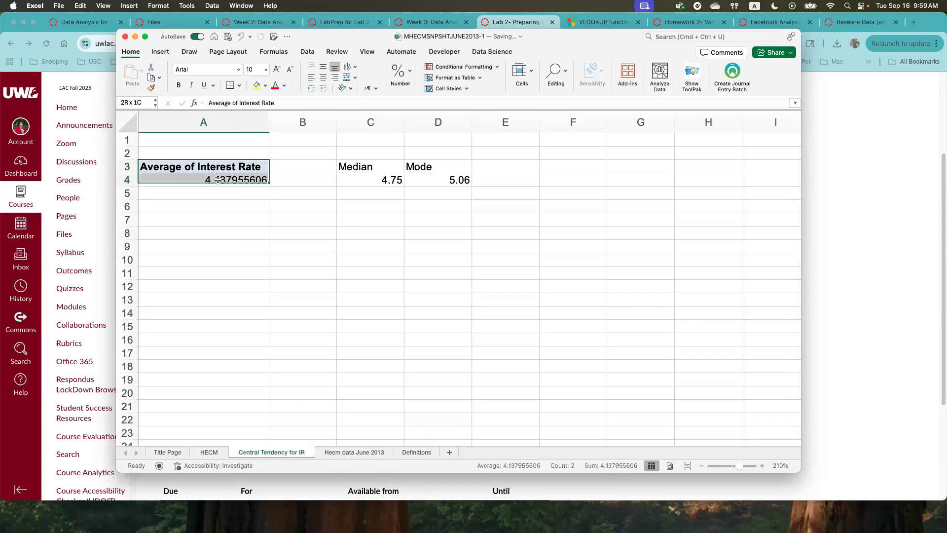
key(super+c)
drag(274, 170, 290, 172)
click(281, 250)
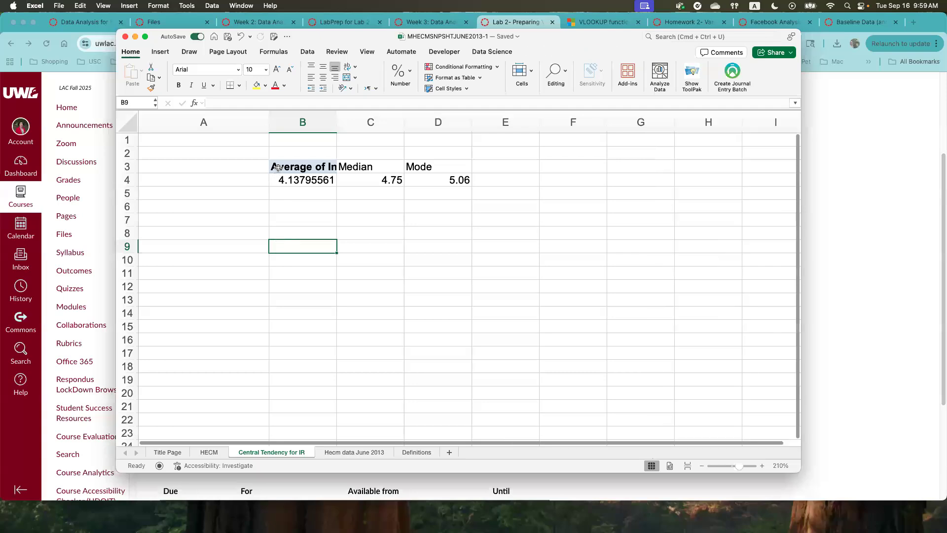
- Select the summary block B3:D4, look at the PivotTable design options, and leave them without applying a style
drag(279, 166, 459, 180)
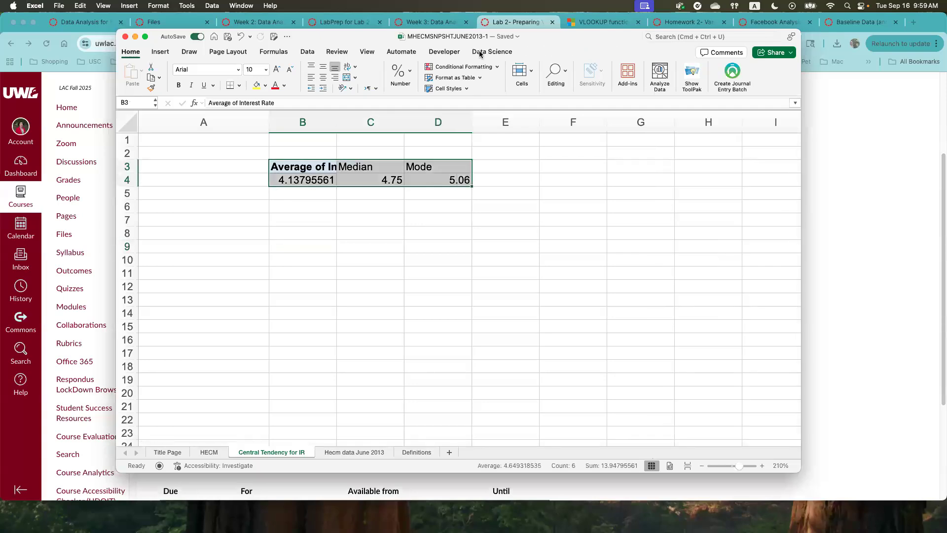
click(605, 51)
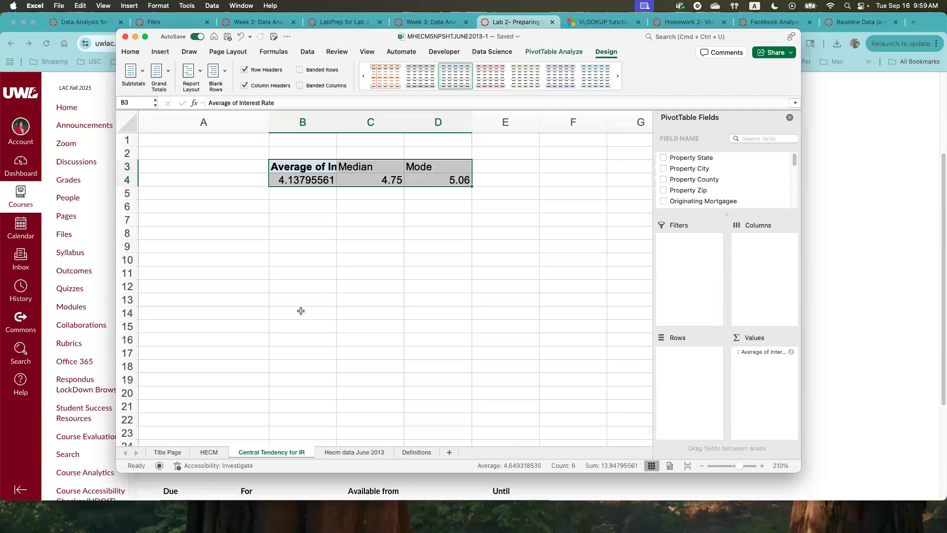
click(195, 171)
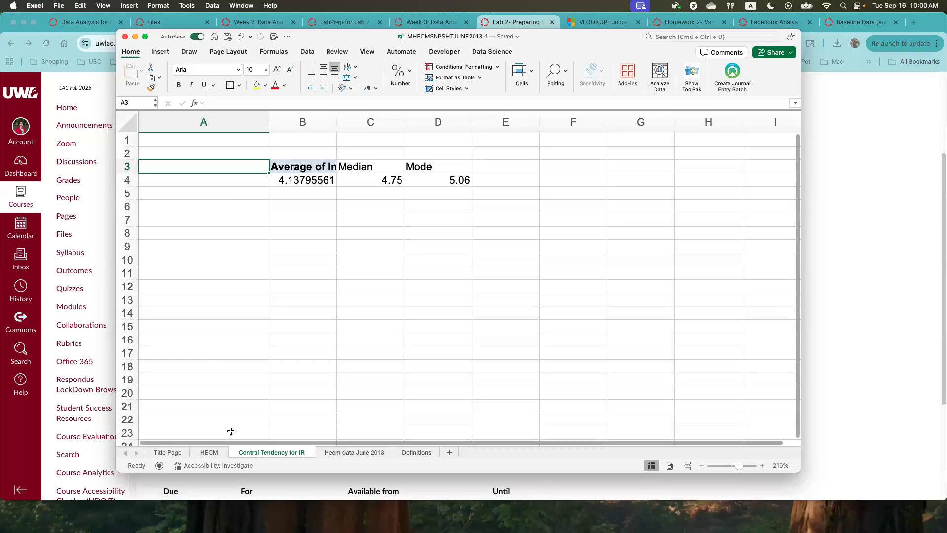
- Examine the Week Day column on the Hecm data June 2013 sheet and return to the Central Tendency for IR sheet
click(342, 453)
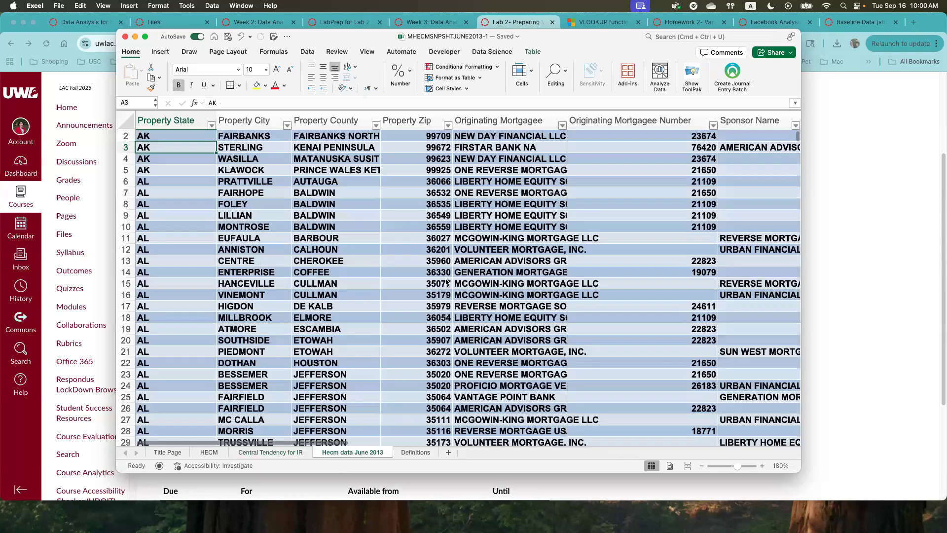
drag(306, 442, 788, 444)
click(720, 136)
click(723, 120)
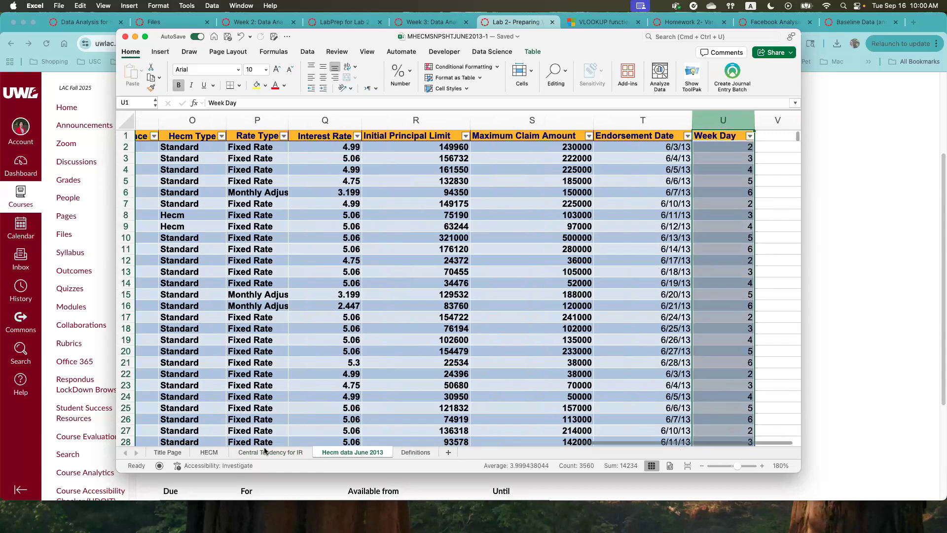
key(ctrl+Page_Up)
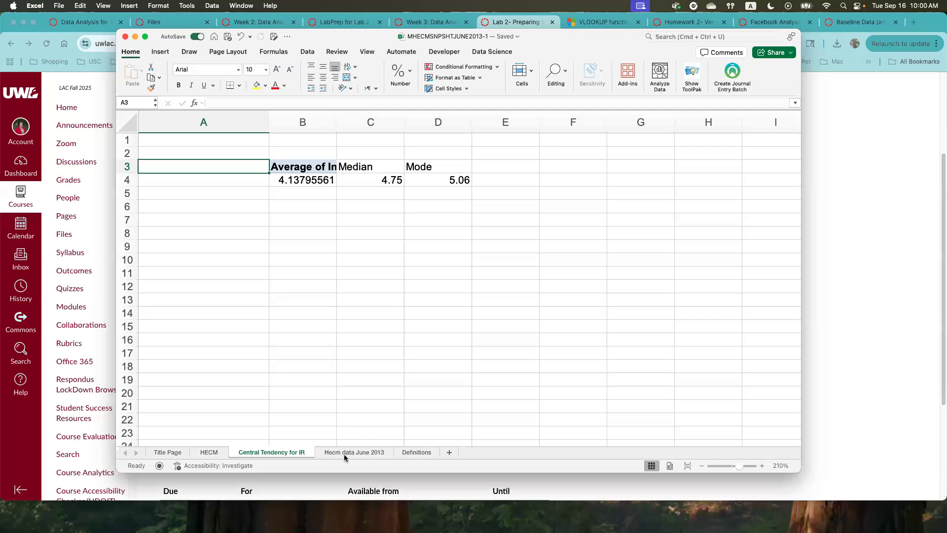
- Create a PivotTable from Table1 on the Hecm data June 2013 sheet, placed on a new worksheet
click(298, 175)
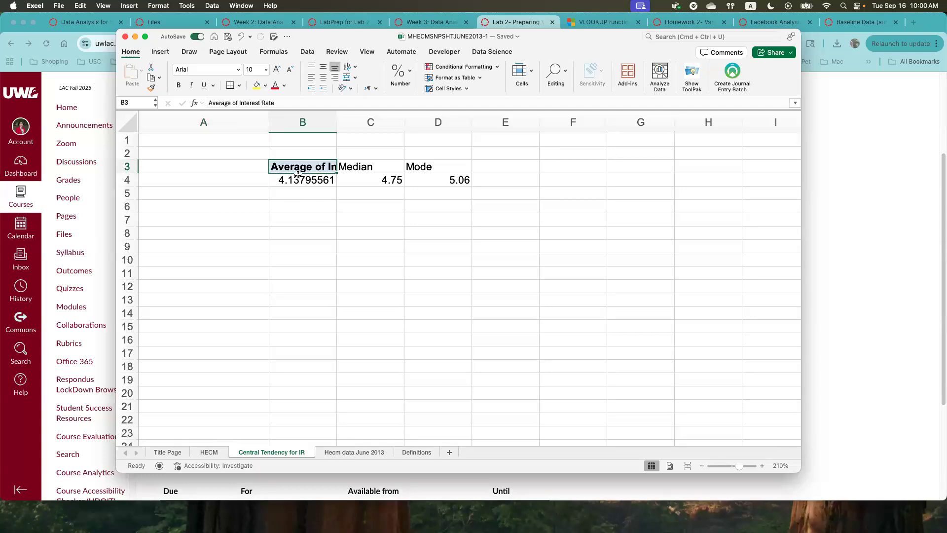
click(353, 452)
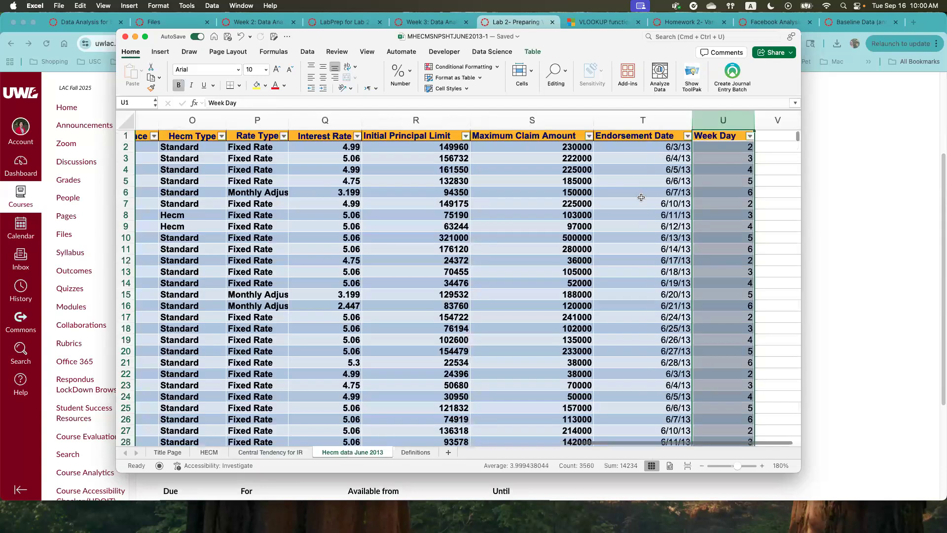
click(310, 136)
key(Down)
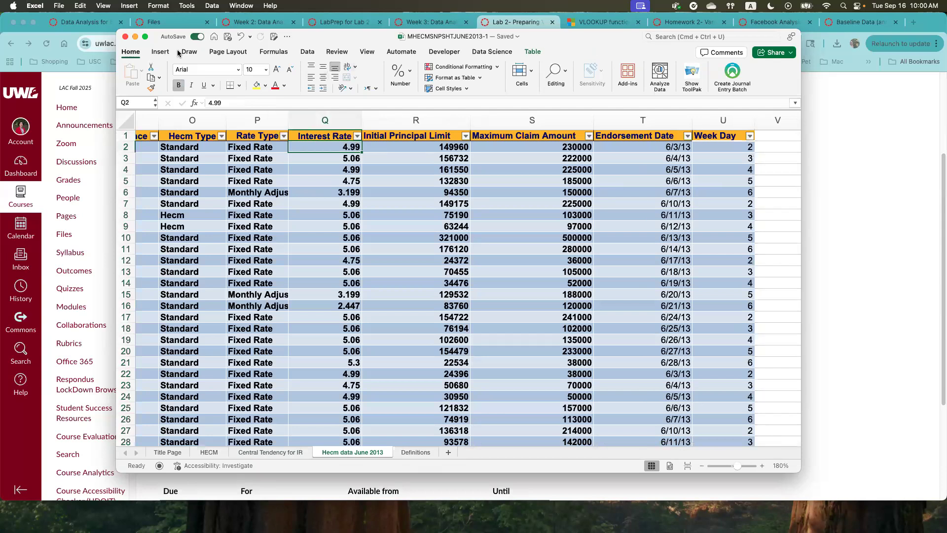
click(160, 51)
click(134, 74)
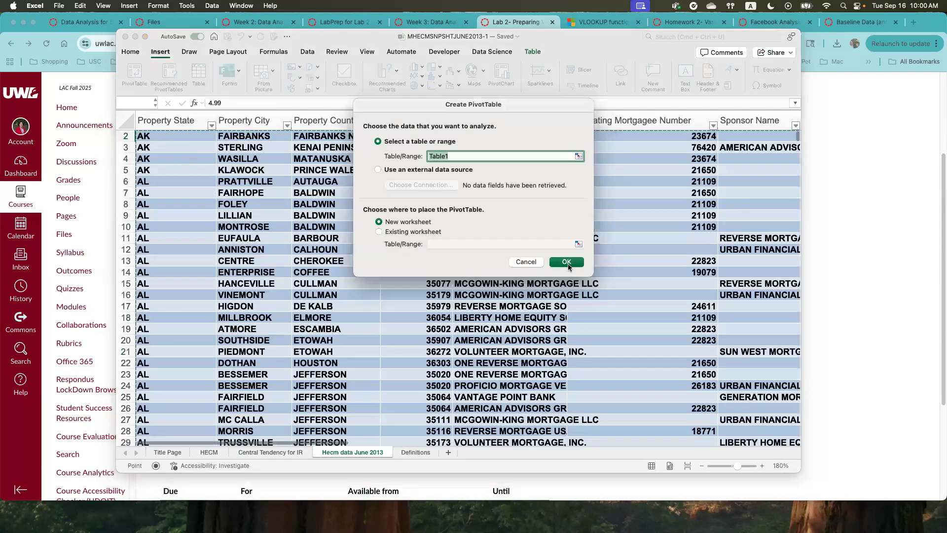
click(567, 264)
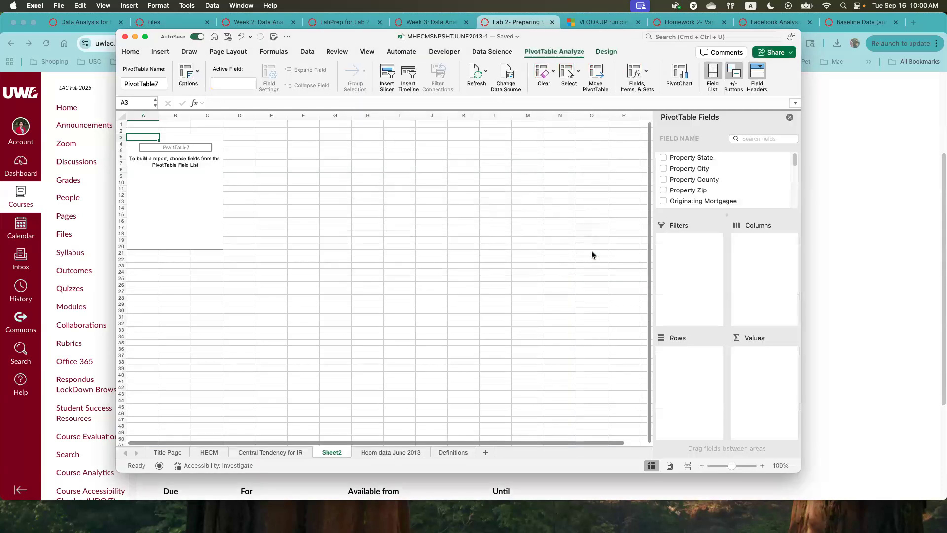
- Add Interest Rate to the PivotTable's values and Week Day to its rows
scroll(734, 171, down, 5)
scroll(735, 171, down, 5)
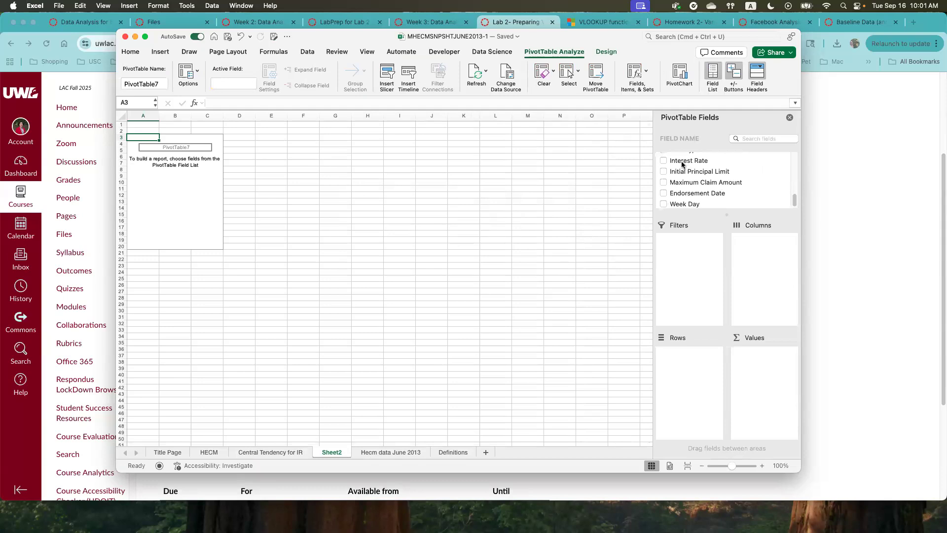
drag(682, 162, 746, 364)
drag(674, 205, 690, 373)
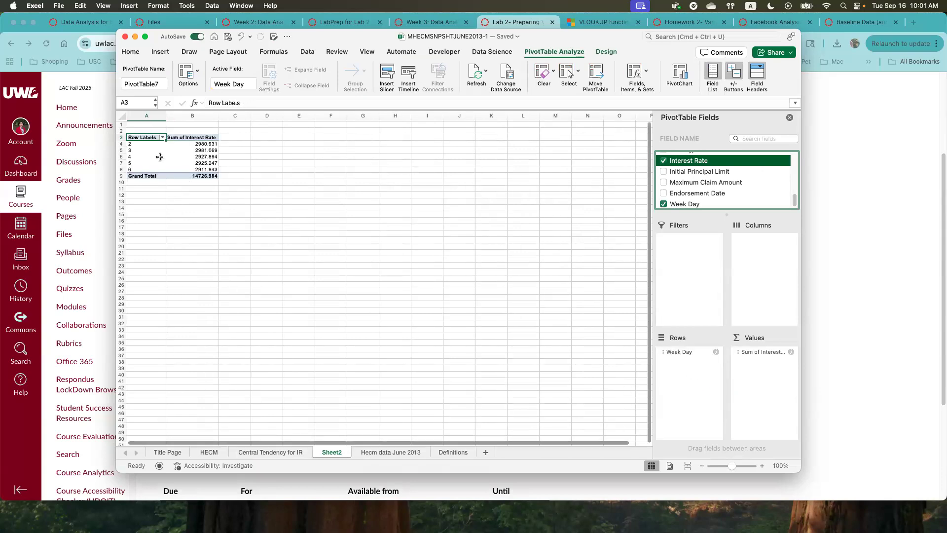
- Summarize the Interest Rate value field by Average instead of Sum
click(146, 145)
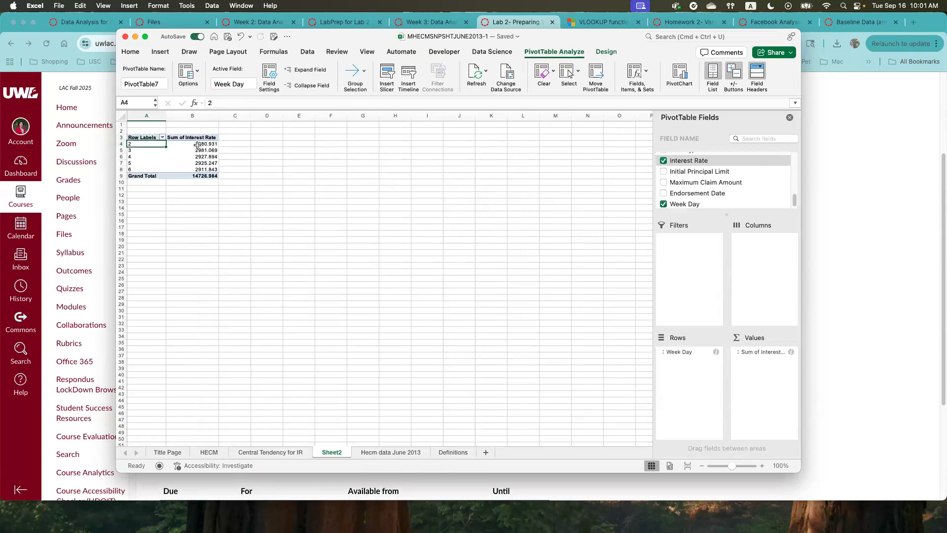
click(759, 352)
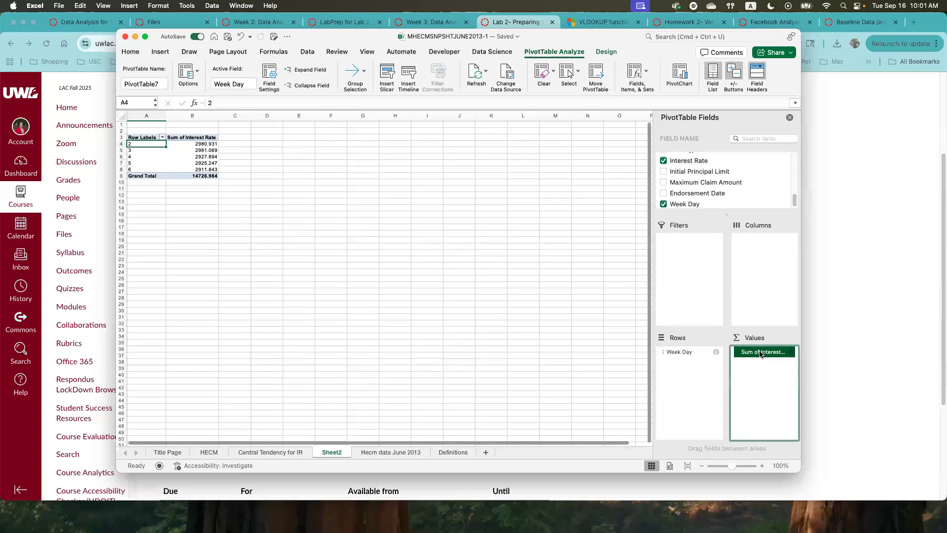
click(759, 352)
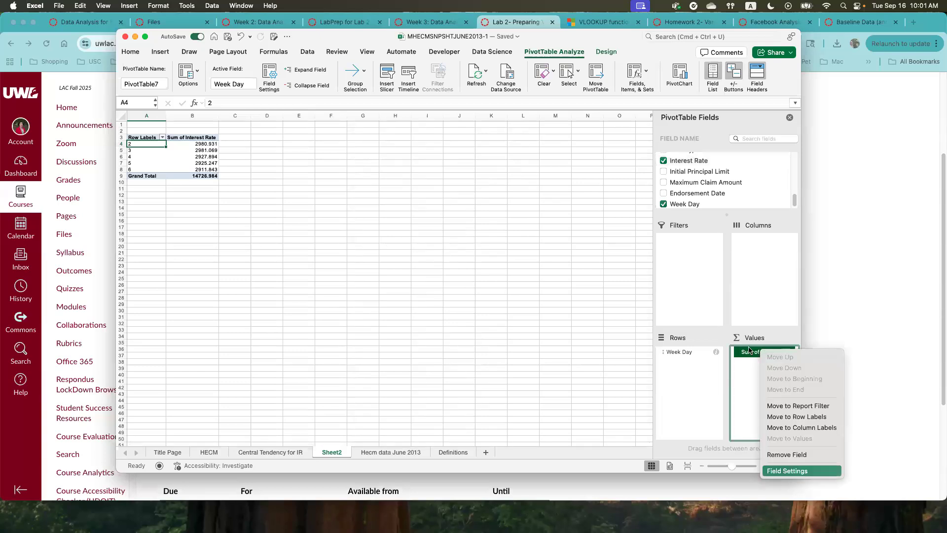
click(795, 471)
click(434, 190)
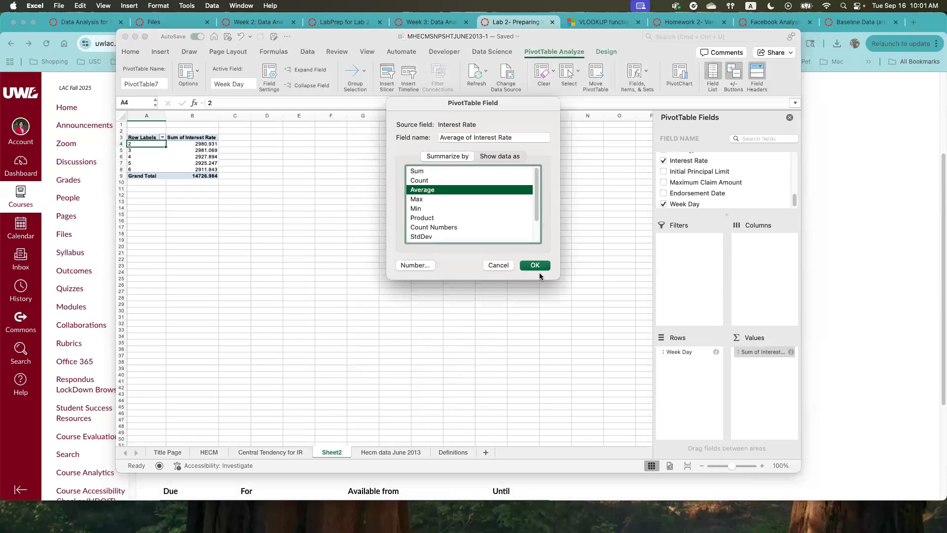
click(535, 265)
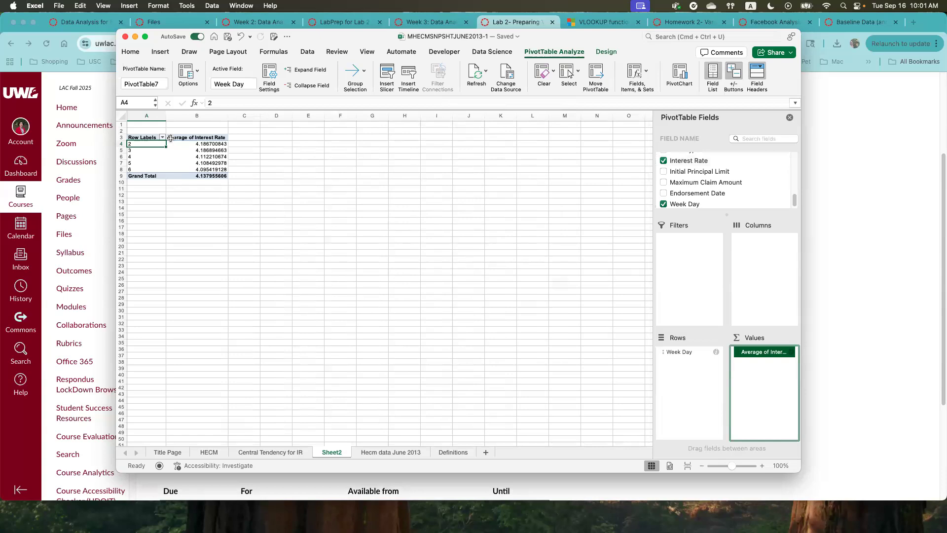
- Examine the average interest rate for each Week Day row, 2 through 6, in the PivotTable
drag(138, 138, 178, 168)
click(138, 144)
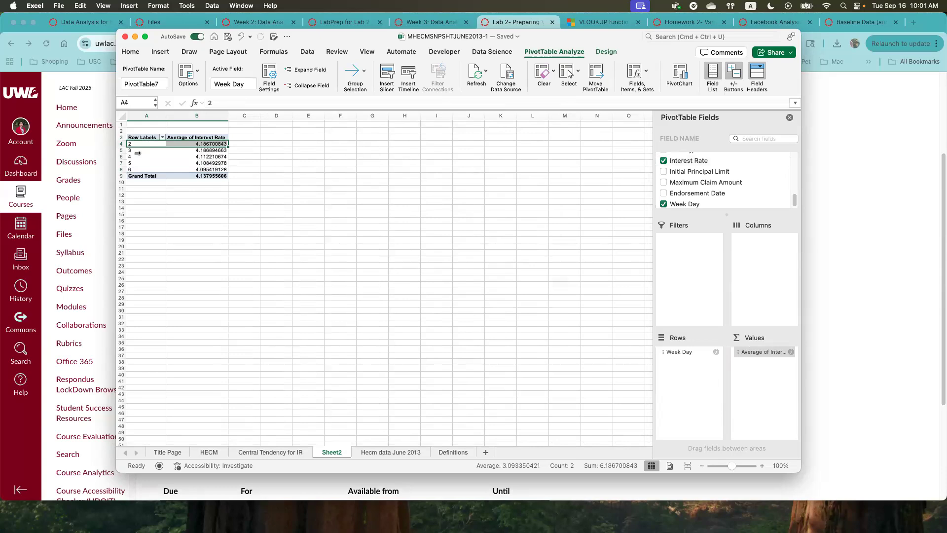
click(168, 244)
click(139, 144)
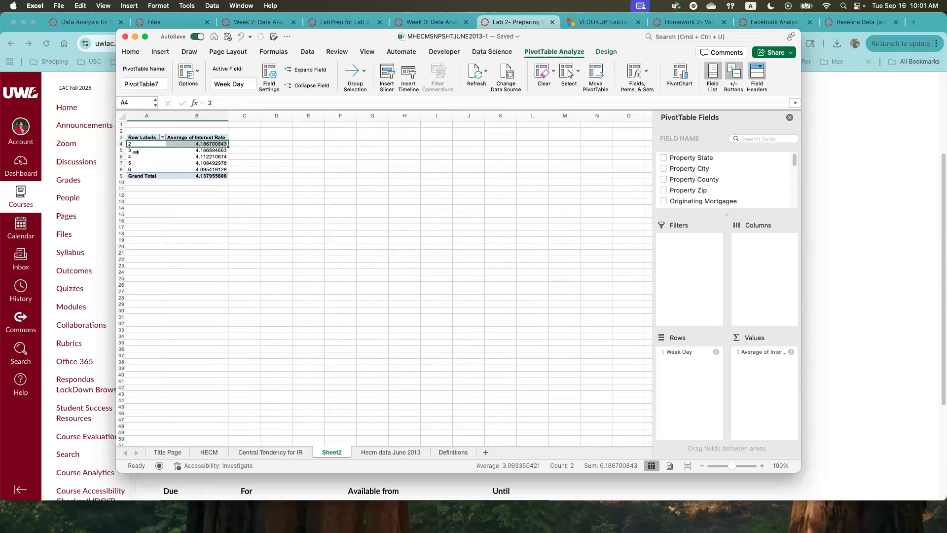
click(136, 152)
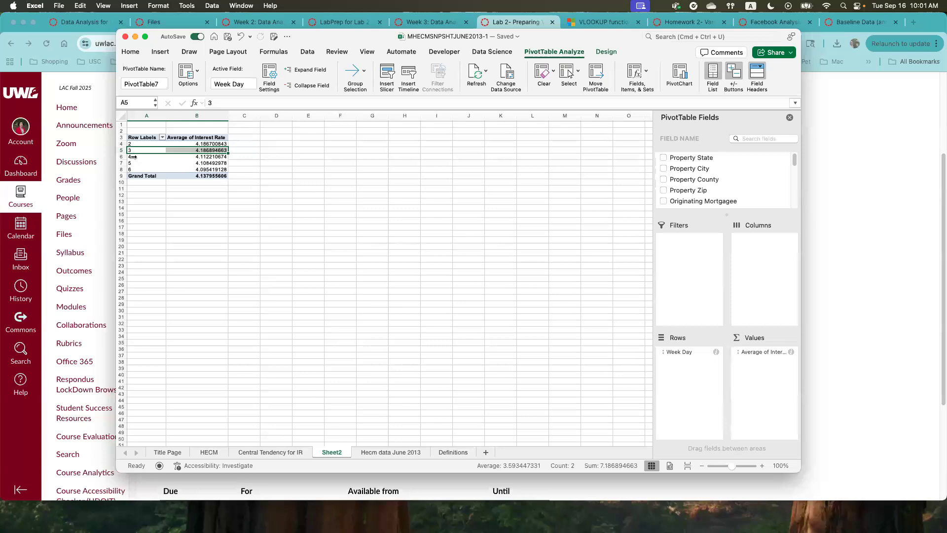
click(134, 156)
click(136, 162)
click(140, 170)
click(124, 170)
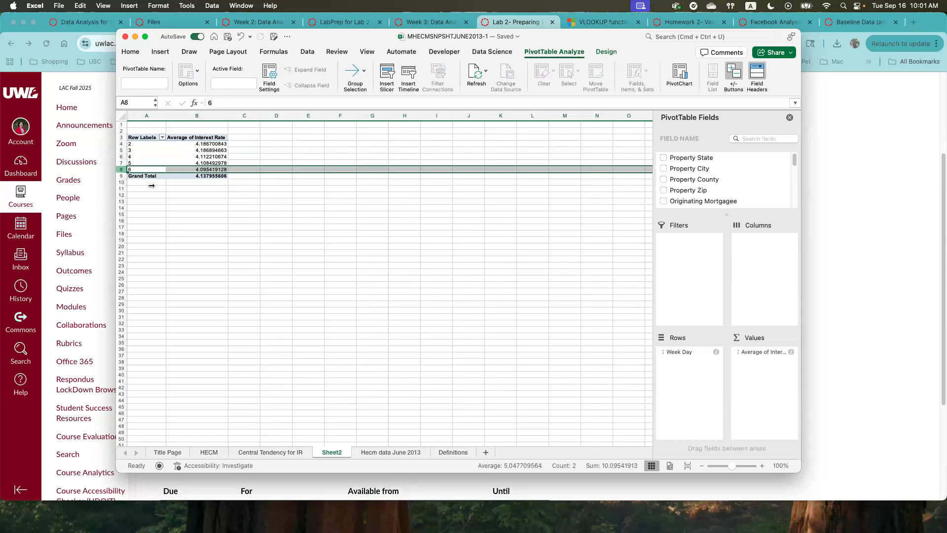
click(197, 252)
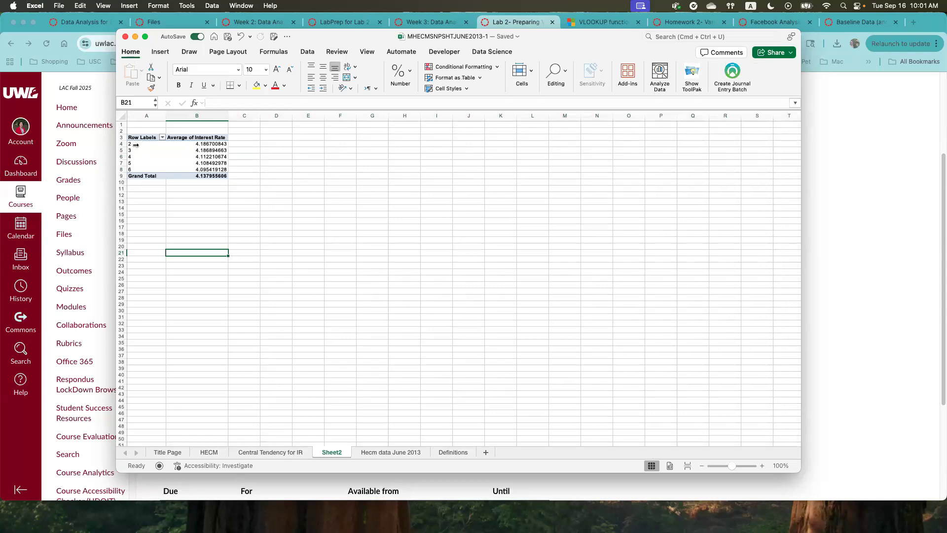
click(139, 151)
click(136, 156)
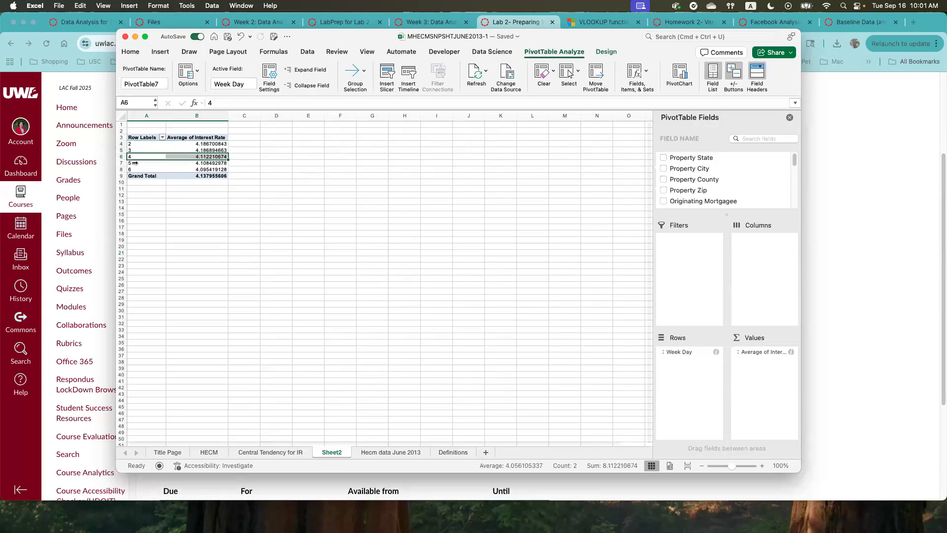
click(133, 163)
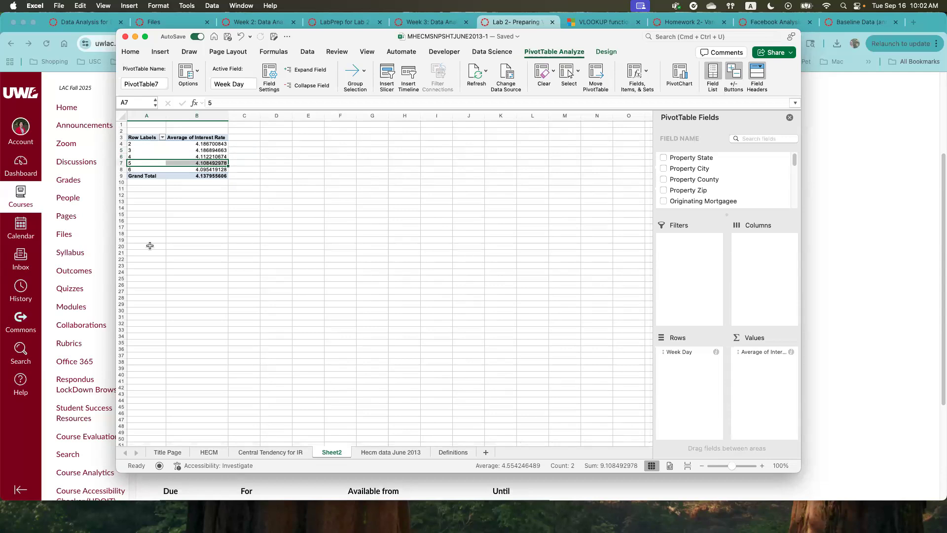
click(251, 241)
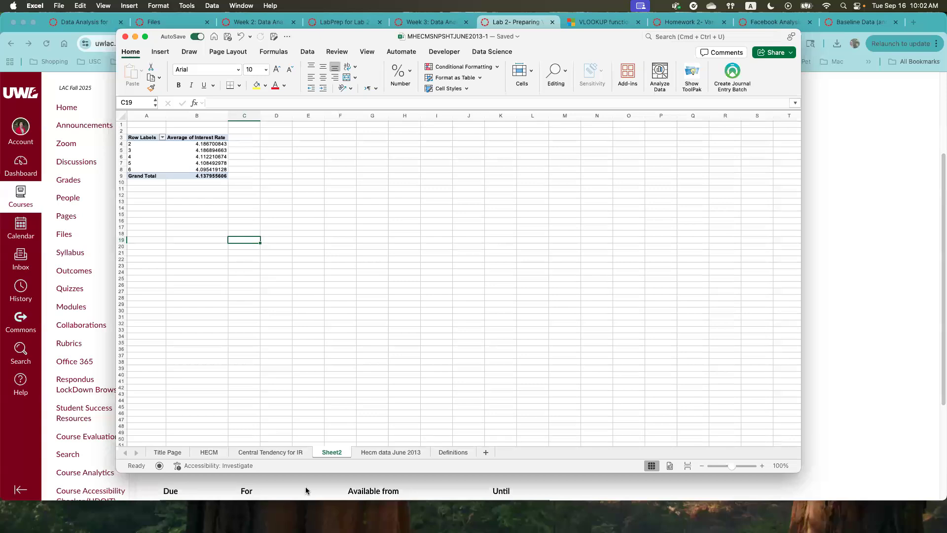
- Check the Interest Rate column on the Hecm data June 2013 sheet and insert a new worksheet after that sheet
click(375, 453)
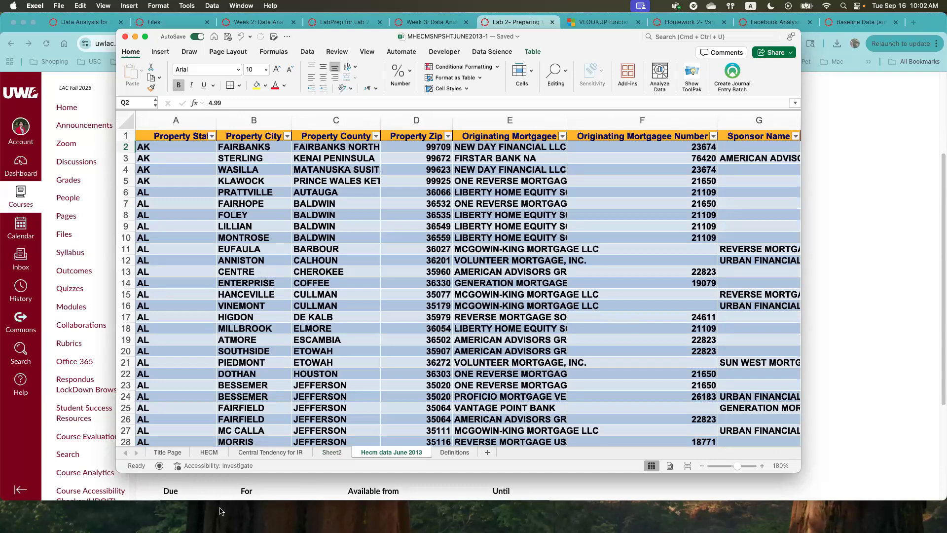
click(538, 434)
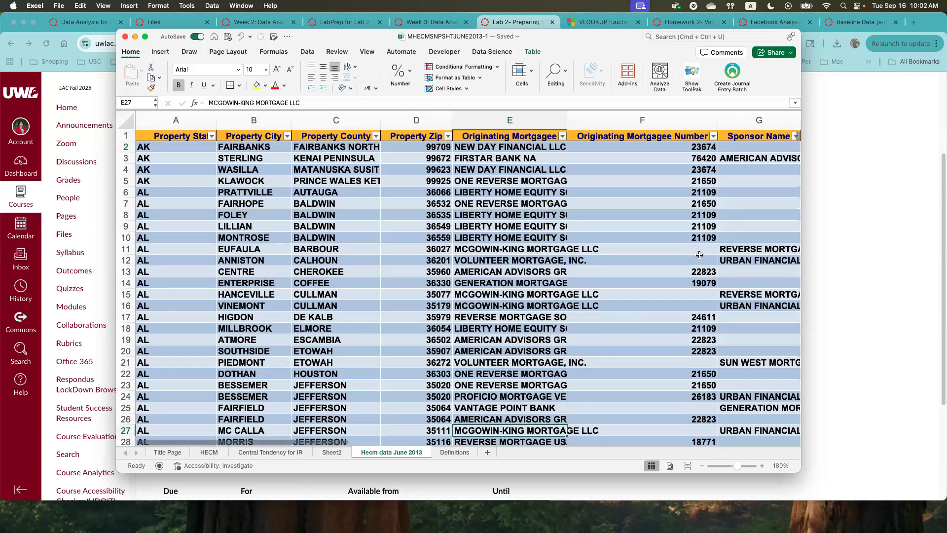
drag(259, 443, 760, 441)
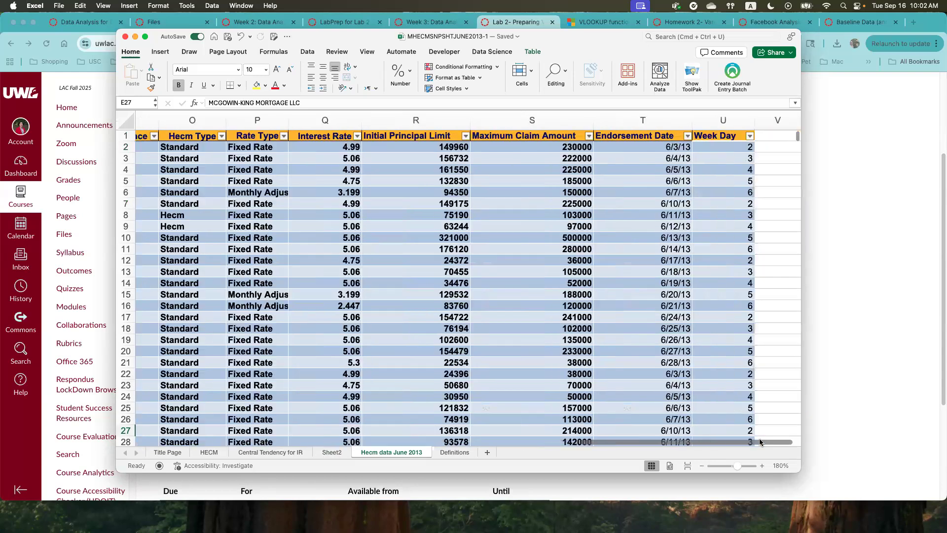
click(336, 136)
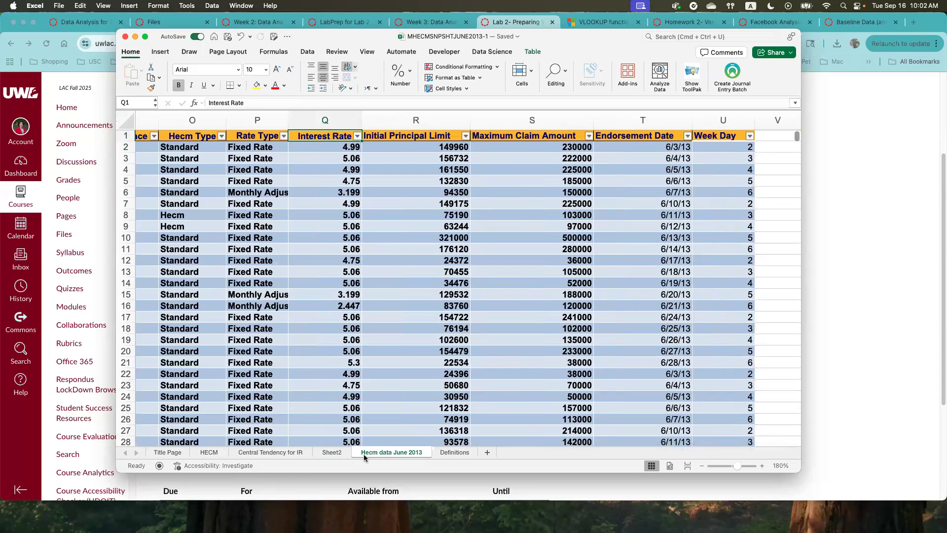
click(487, 454)
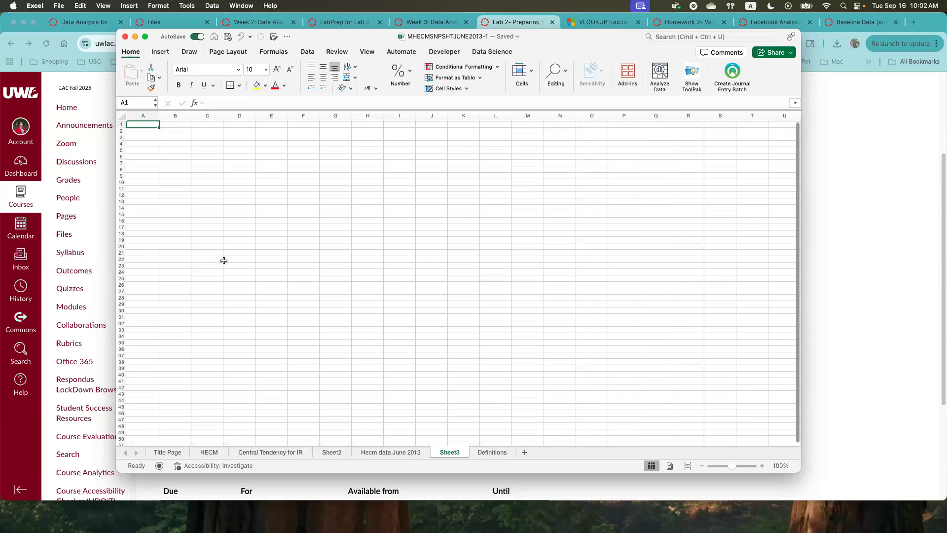
- Enter the headings LowerBound in A1 and RateGroup in B1 on the new worksheet
text(Lower)
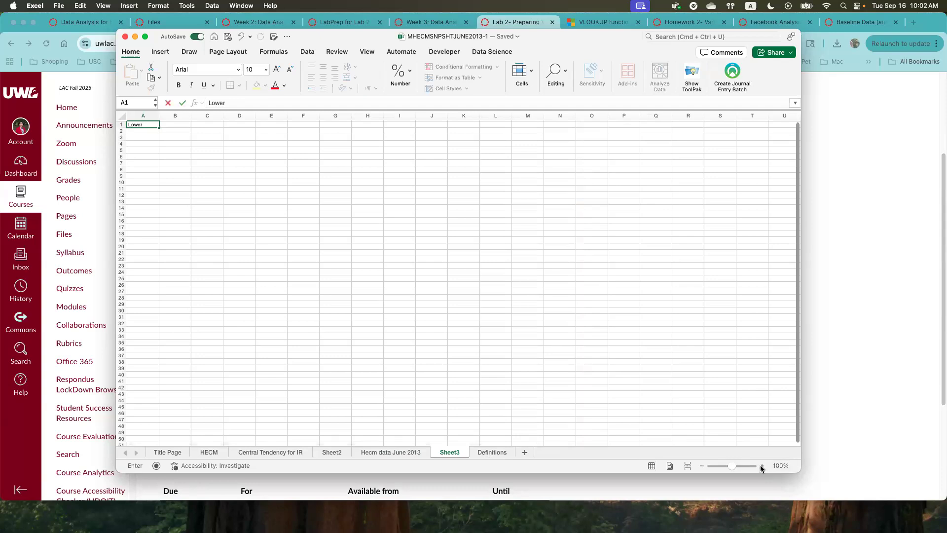
click(138, 169)
click(764, 465)
click(763, 465)
click(763, 465)
click(763, 466)
click(762, 466)
click(763, 466)
click(763, 466)
click(763, 466)
click(762, 467)
click(763, 466)
click(762, 466)
click(762, 466)
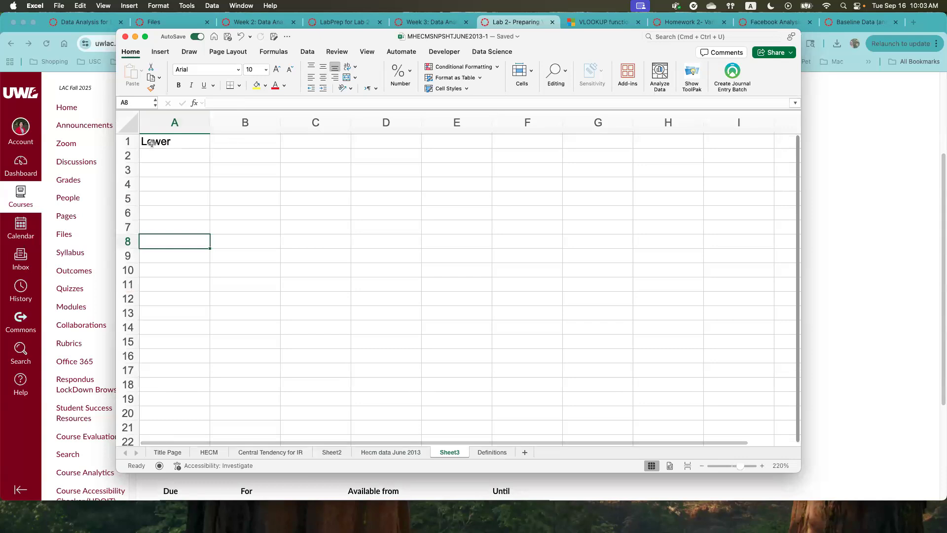
click(172, 146)
text(Low)
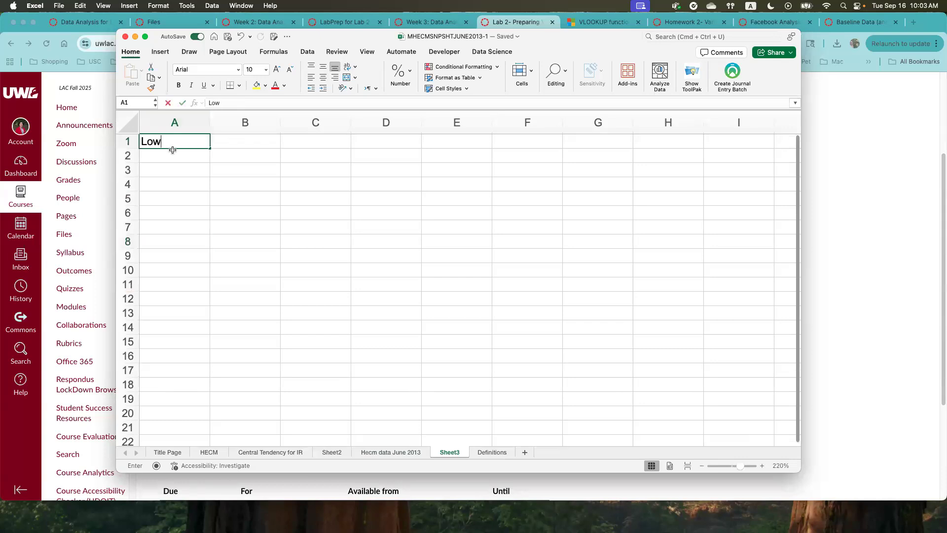
text(erBound)
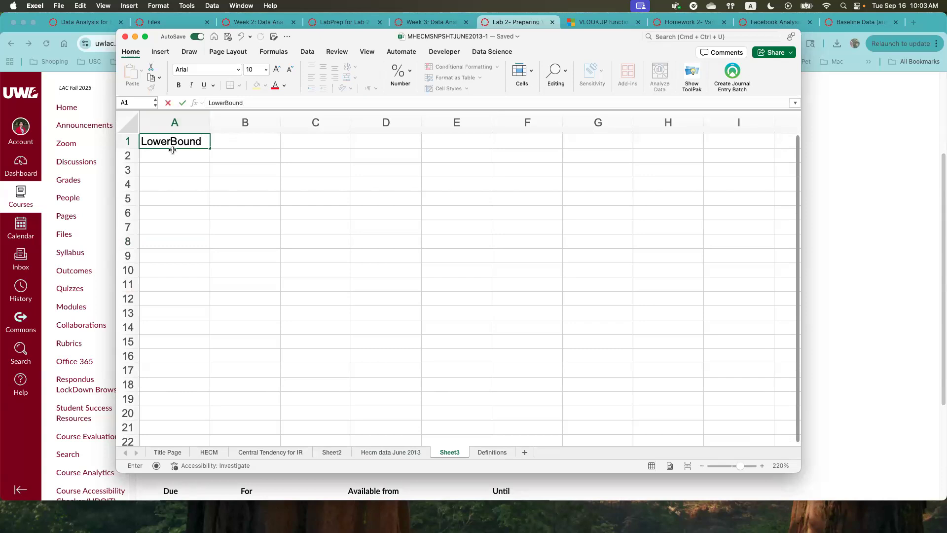
key(Tab)
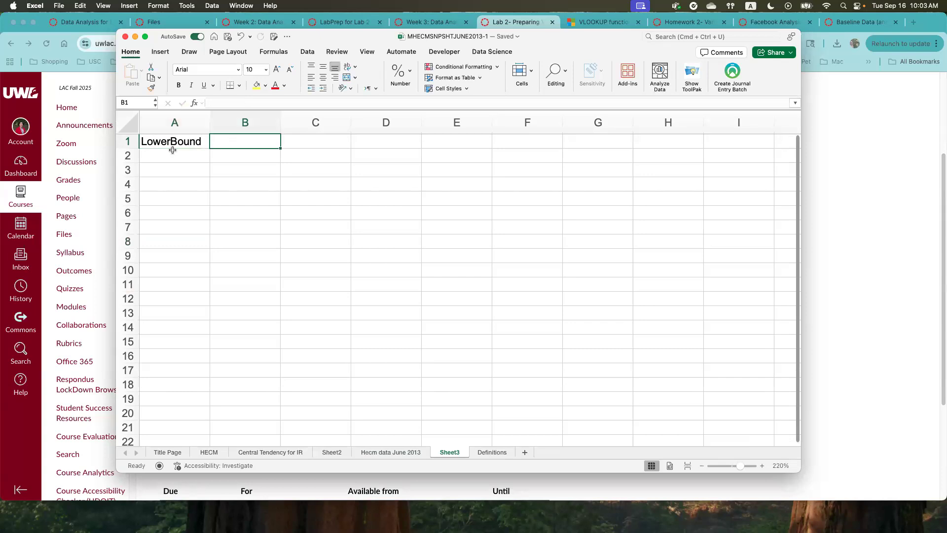
text(Rate)
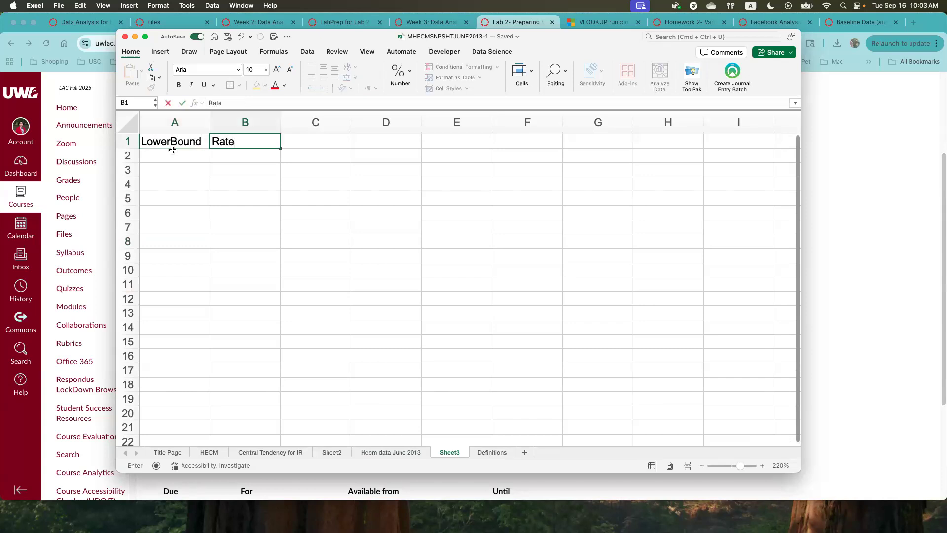
text(Group)
- Enter the lower bounds 0, 3 and 4 in cells A2 to A4 under LowerBound
click(165, 157)
text(0.00)
click(243, 156)
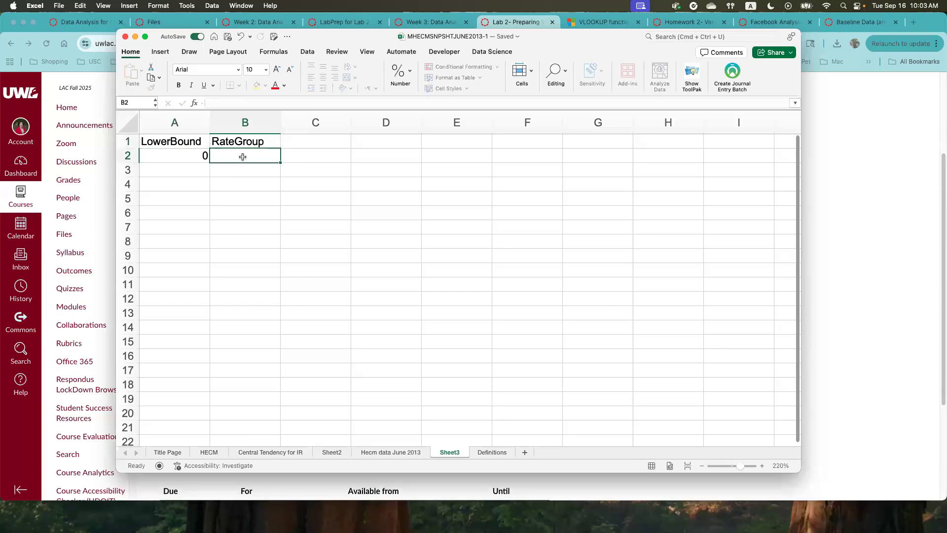
click(179, 167)
text(3.00)
key(Return)
text(1)
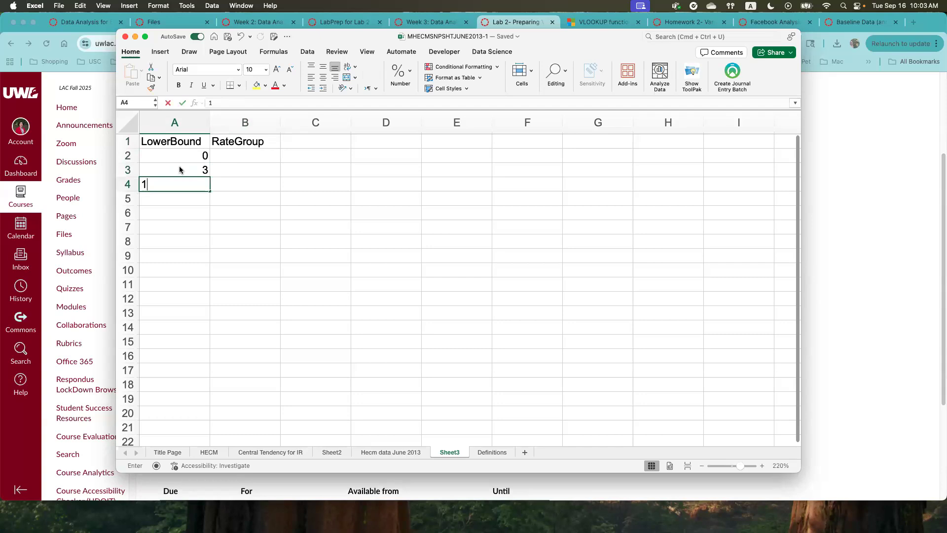
key(BackSpace)
text(4)
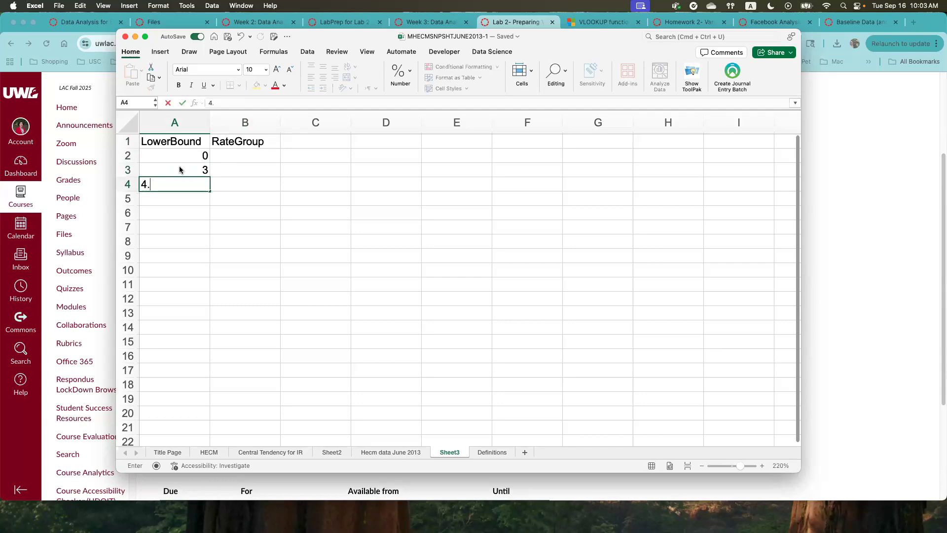
key(Return)
click(237, 159)
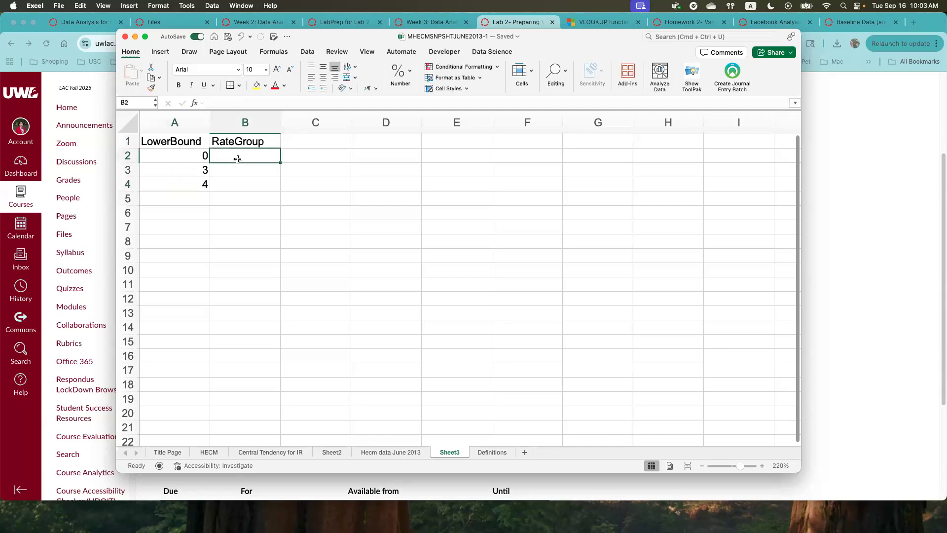
- Enter the rate group labels 0-2.9, 3-3.9 and 4+ in cells B2 to B4 under RateGroup
text(0-2.9)
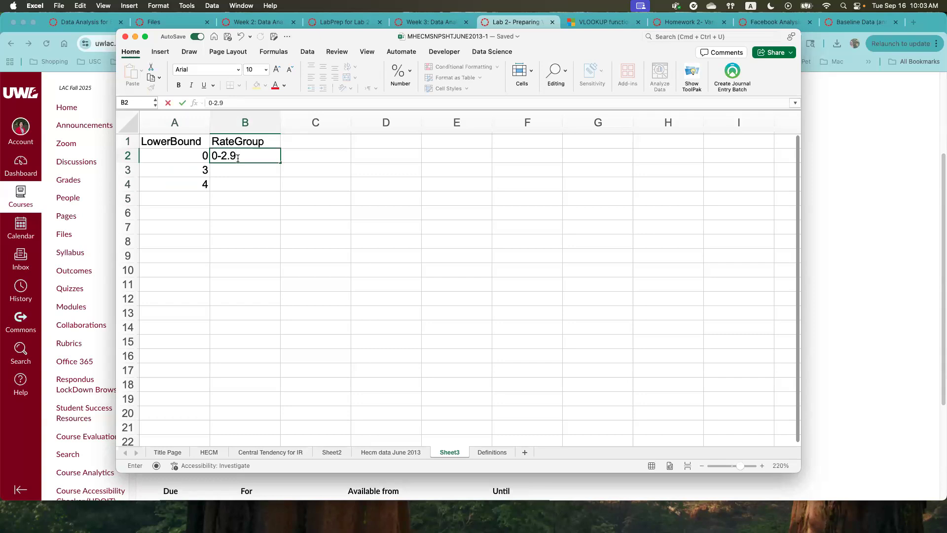
key(Return)
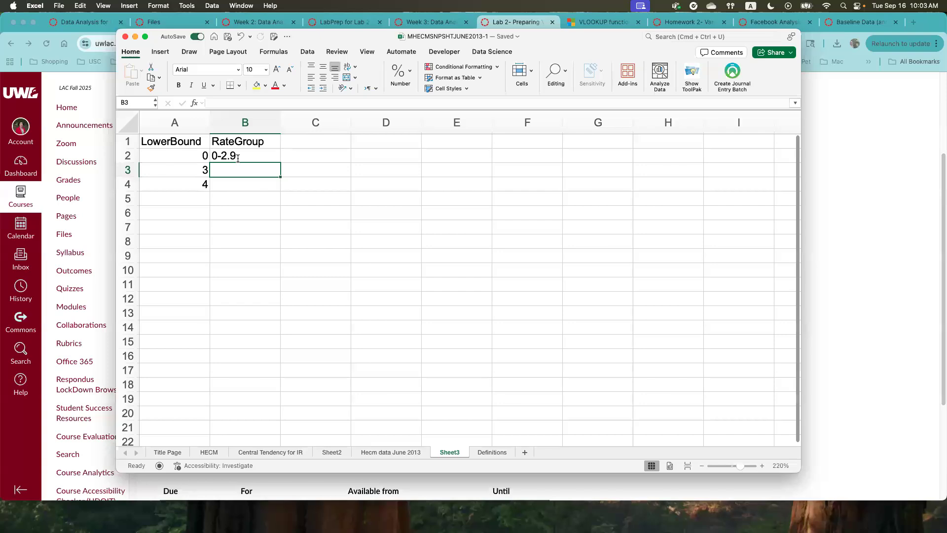
text(3.)
text(-)
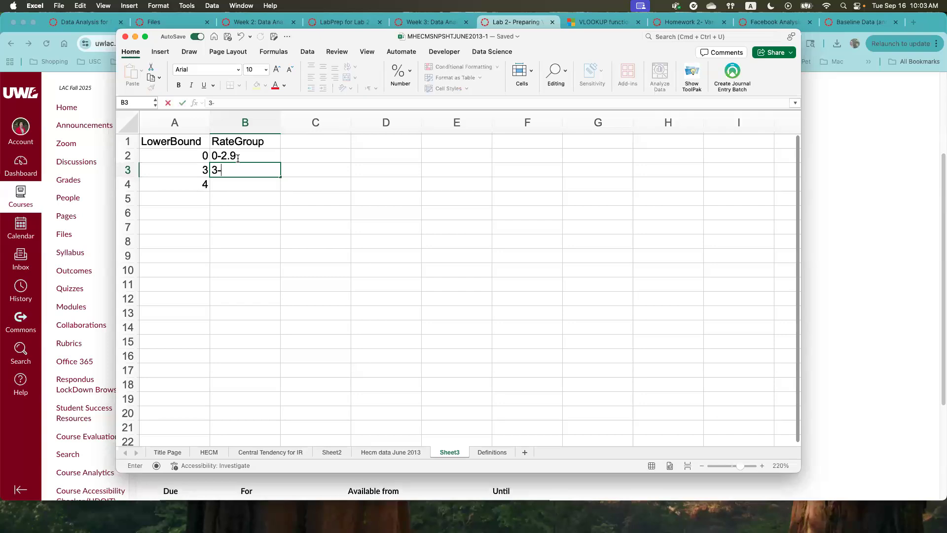
text(3.9)
key(Return)
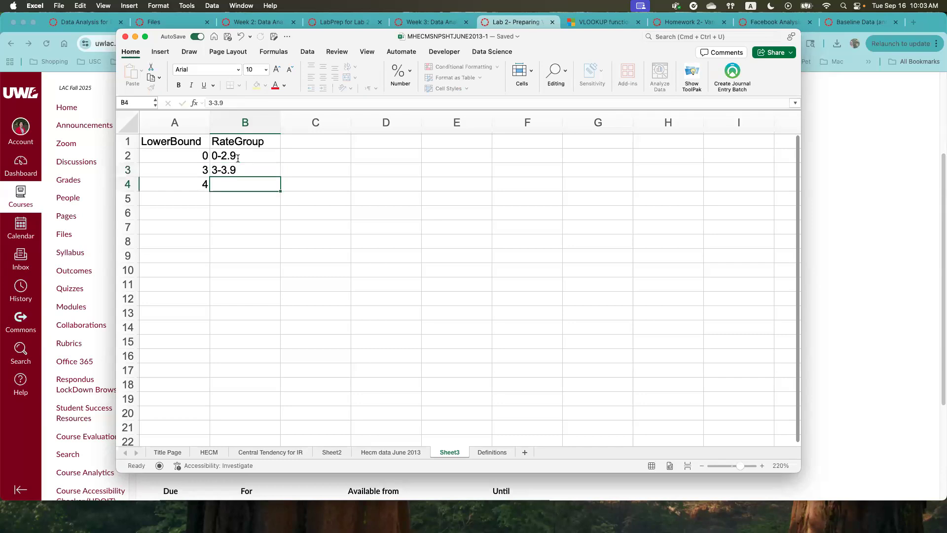
text(4+)
key(Return)
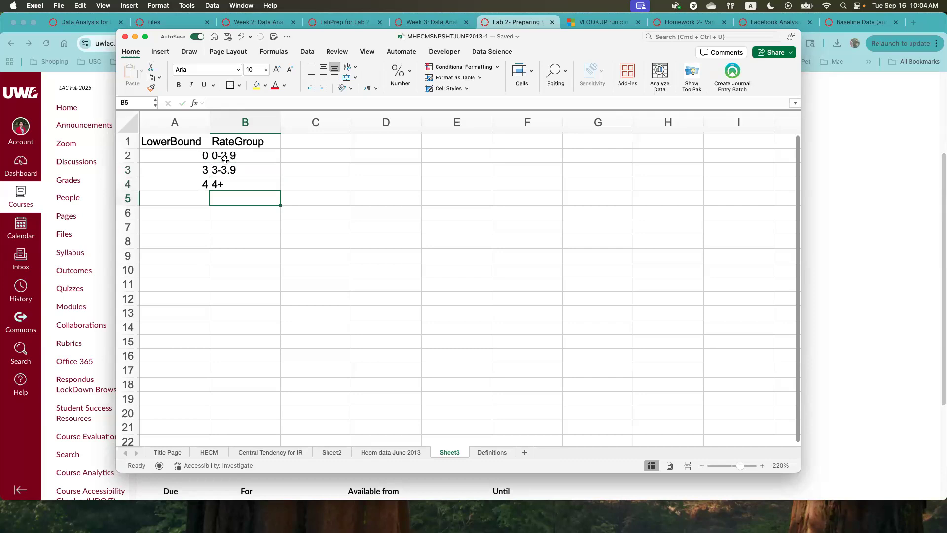
- Check each LowerBound value against its RateGroup label in rows 2 to 4
click(232, 158)
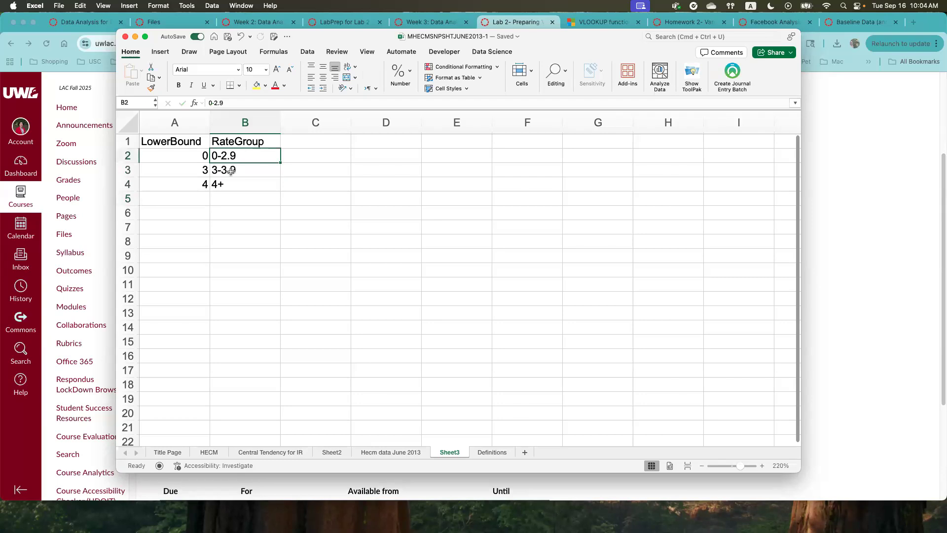
click(232, 170)
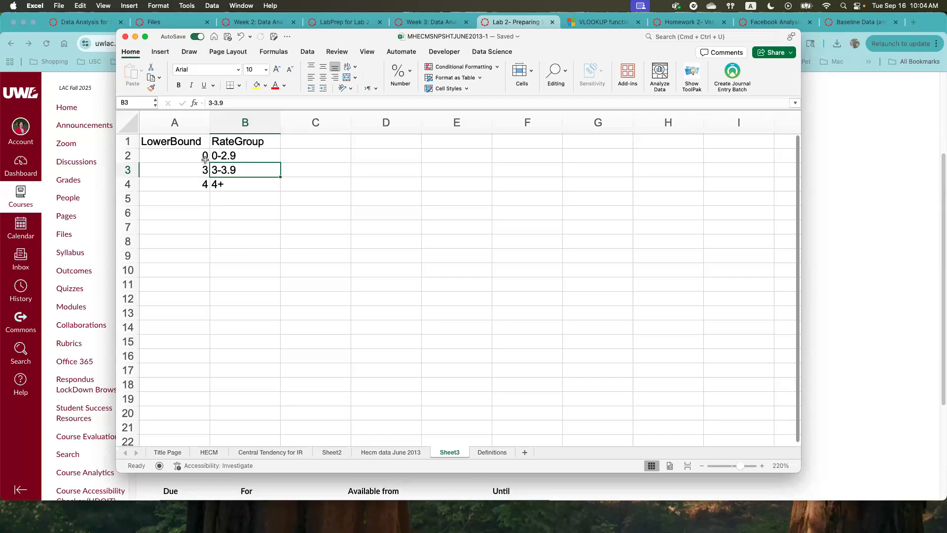
click(202, 168)
click(197, 182)
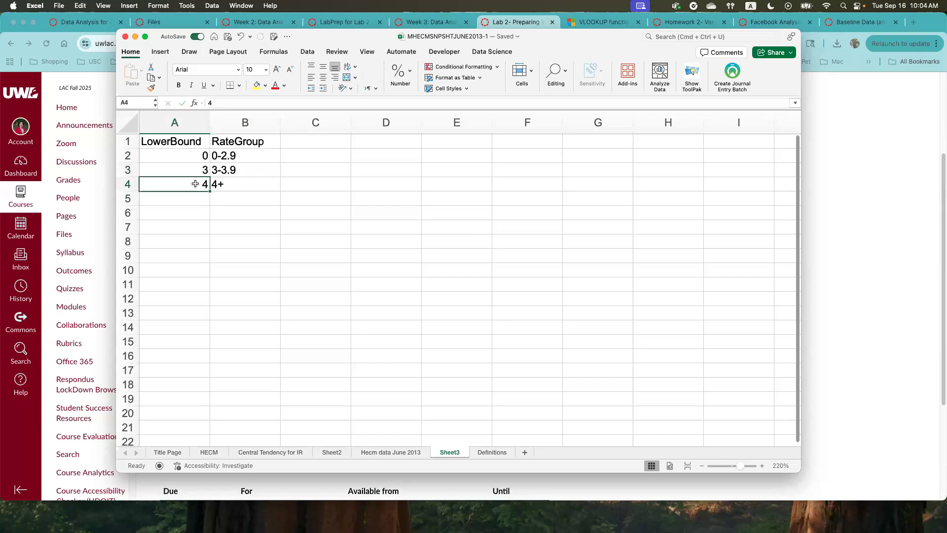
click(229, 170)
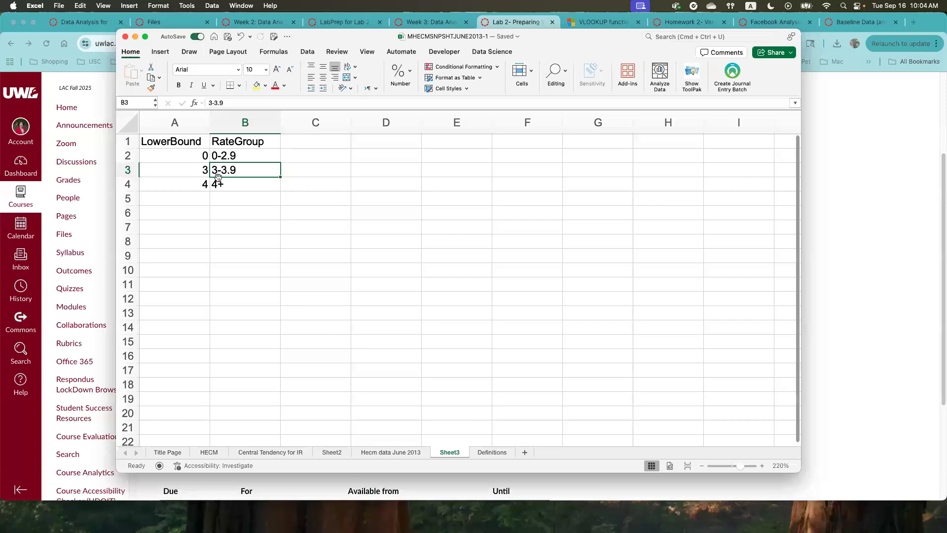
click(195, 184)
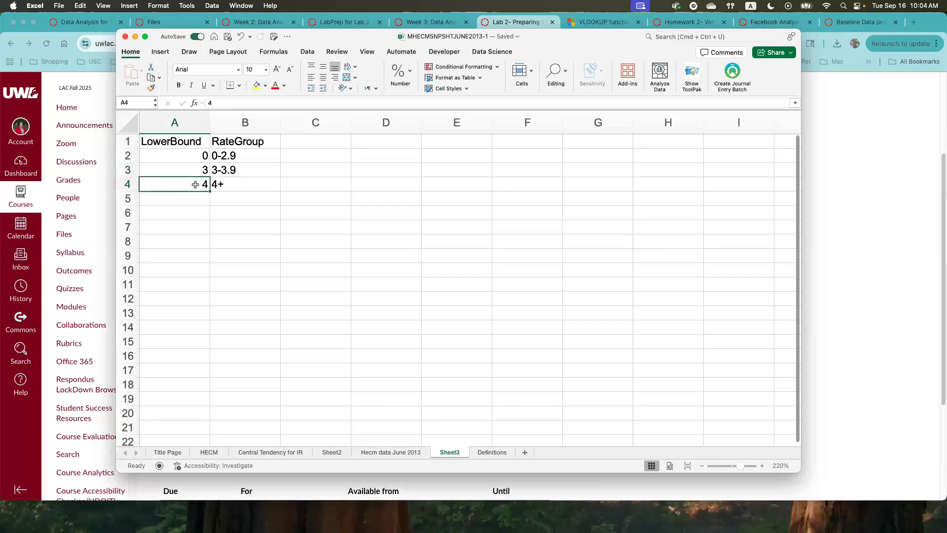
click(220, 184)
- Format the range A1:B4 as a table with headers, using a light style with a blue header row
click(158, 142)
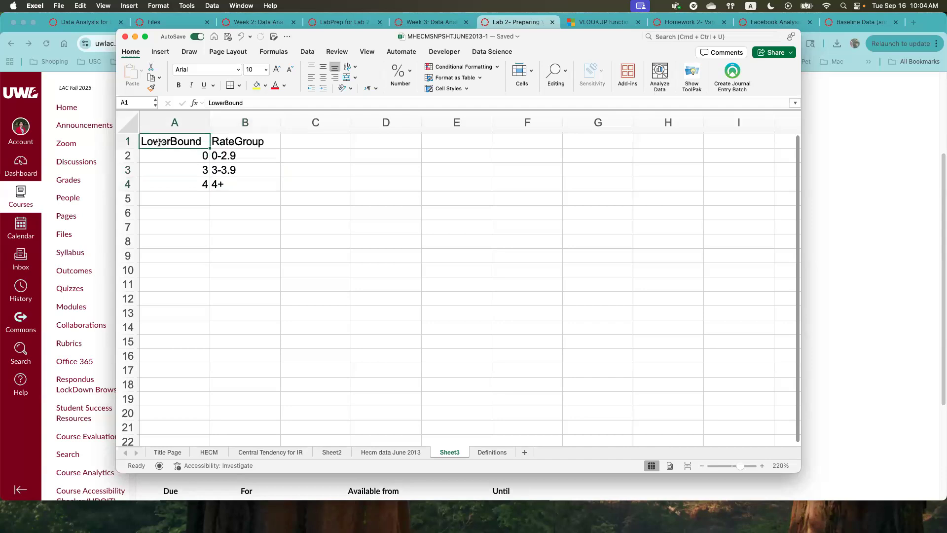
key(ctrl+t)
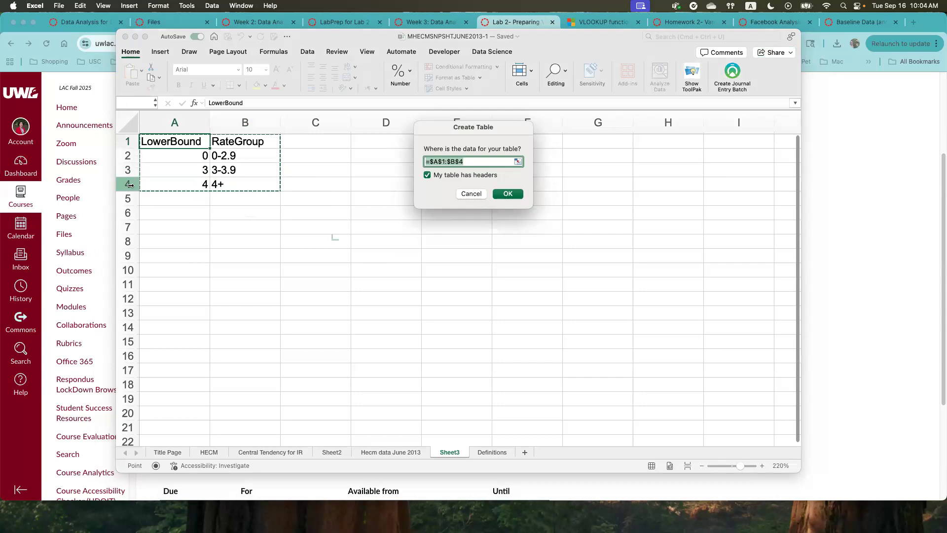
click(474, 196)
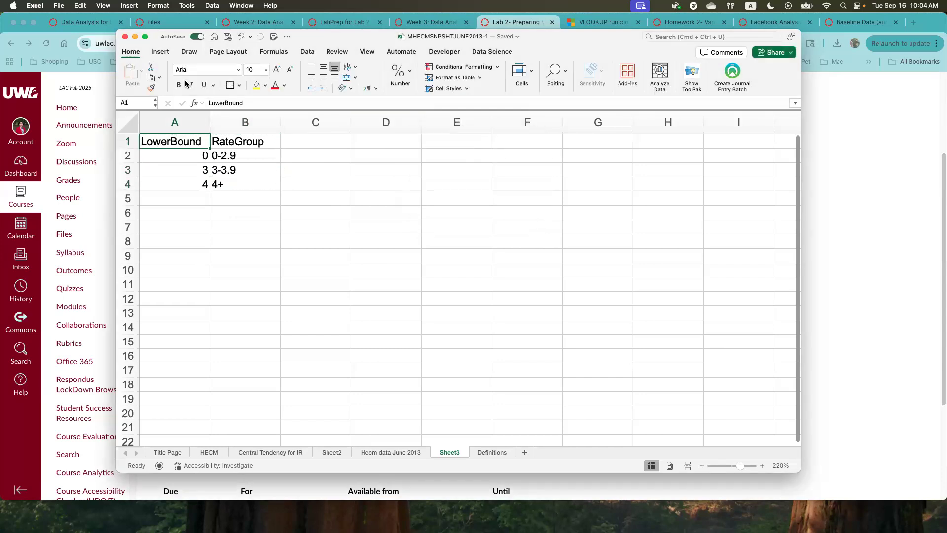
click(472, 79)
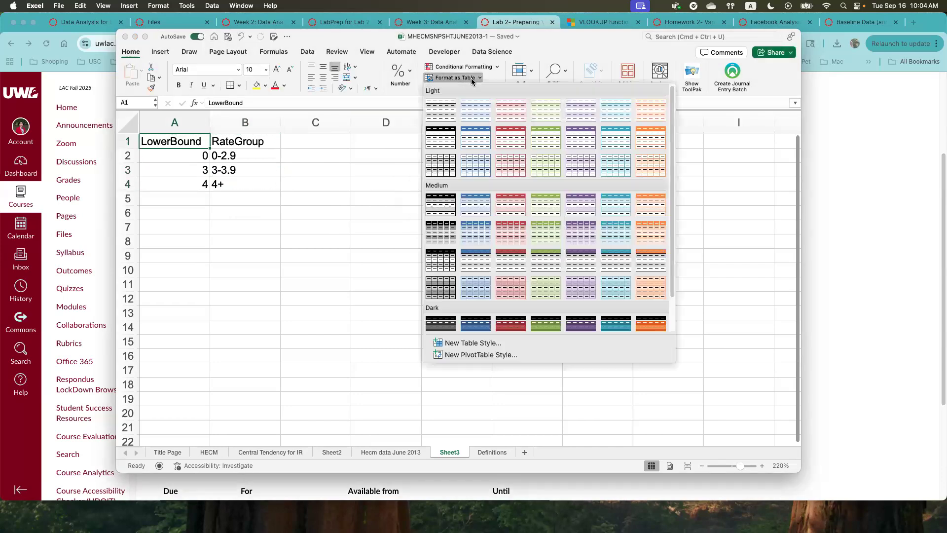
click(471, 142)
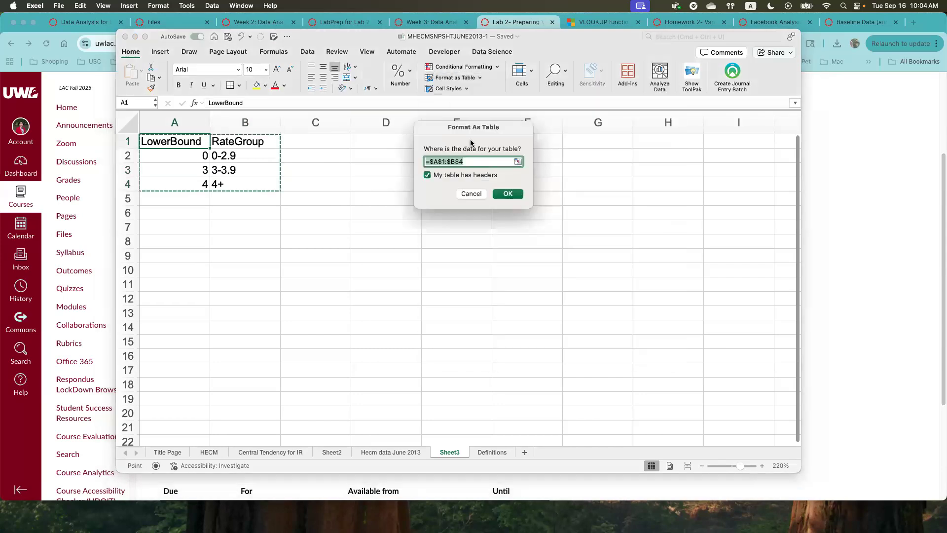
click(507, 194)
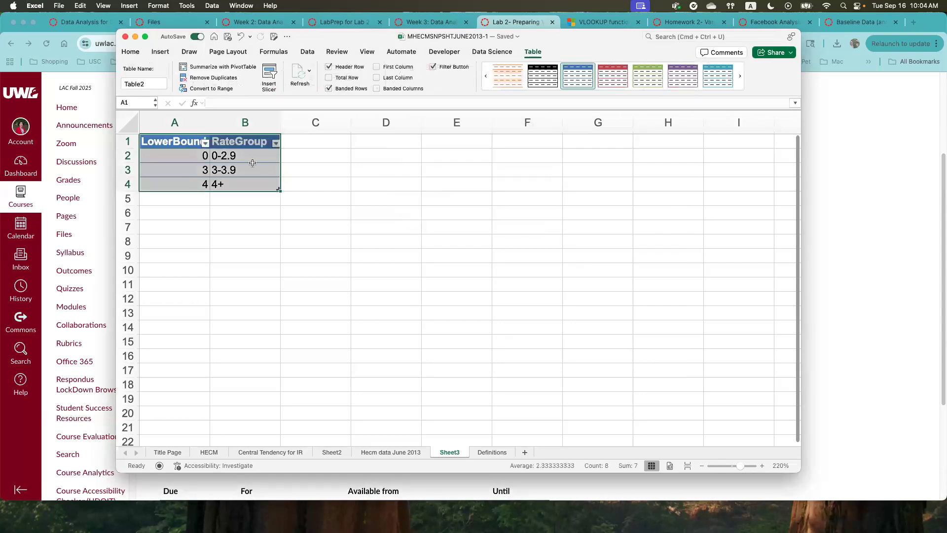
- Name the rate group table IRRangeTab
click(147, 84)
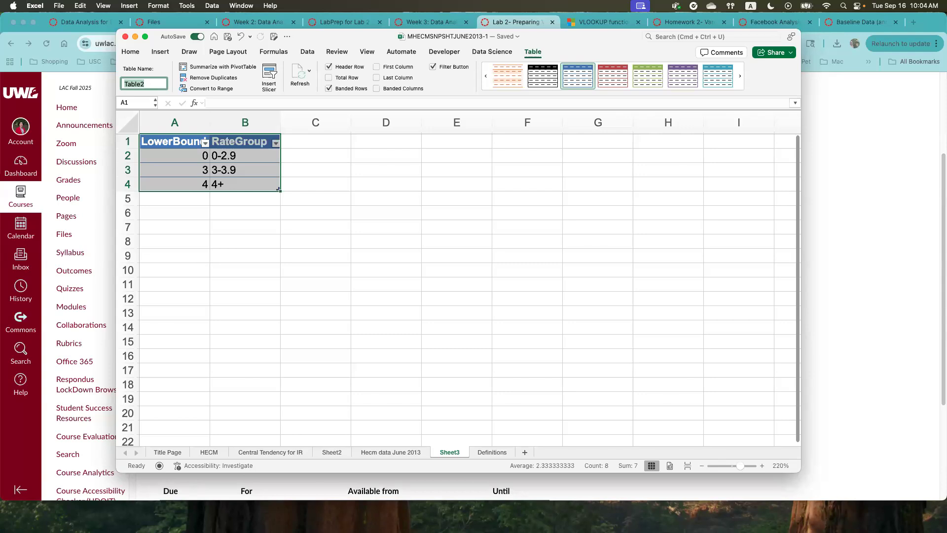
text(IRRangeTab)
click(303, 282)
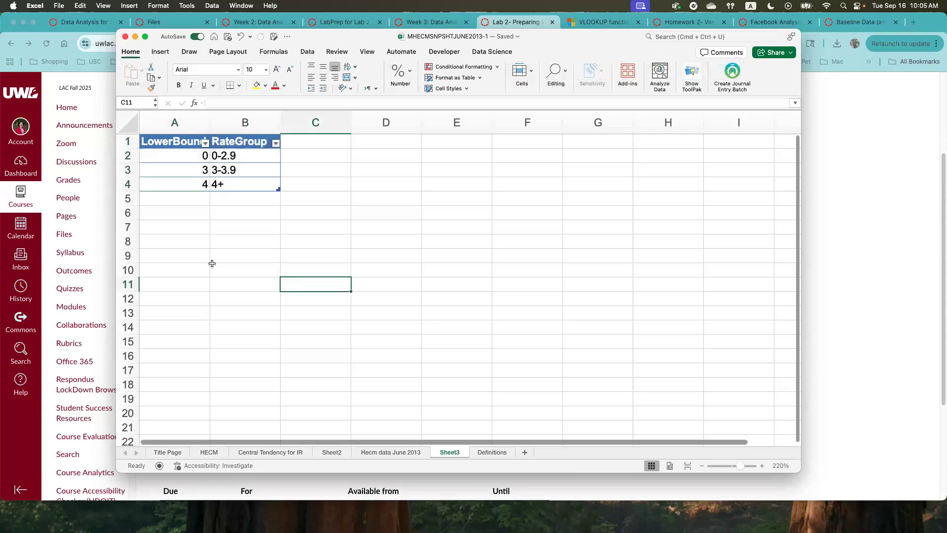
- Insert a new column between Interest Rate and Initial Principal Limit on the Hecm data June 2013 sheet
click(377, 452)
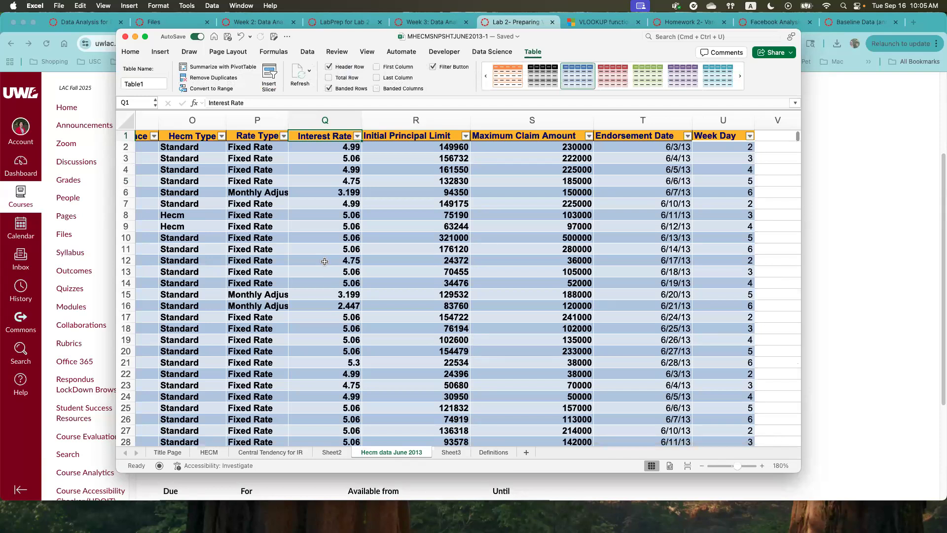
click(416, 121)
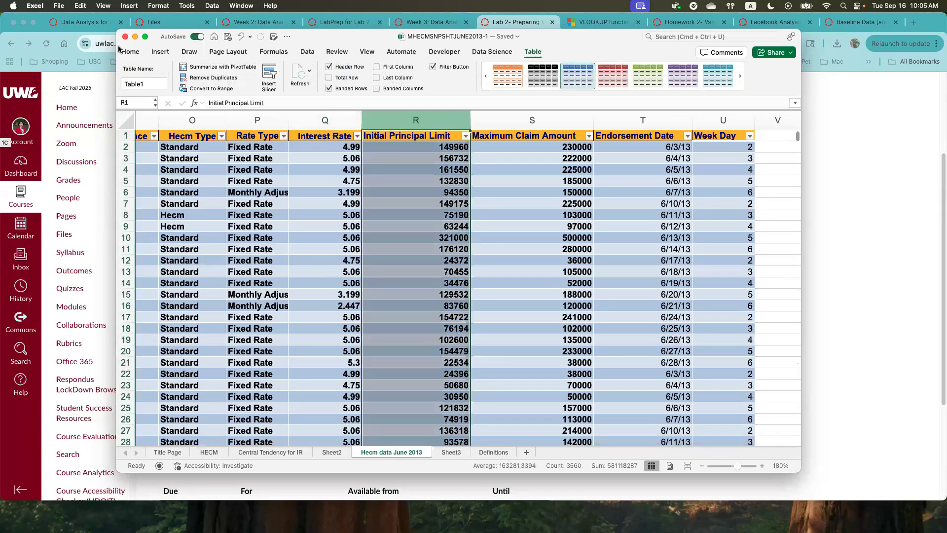
click(132, 53)
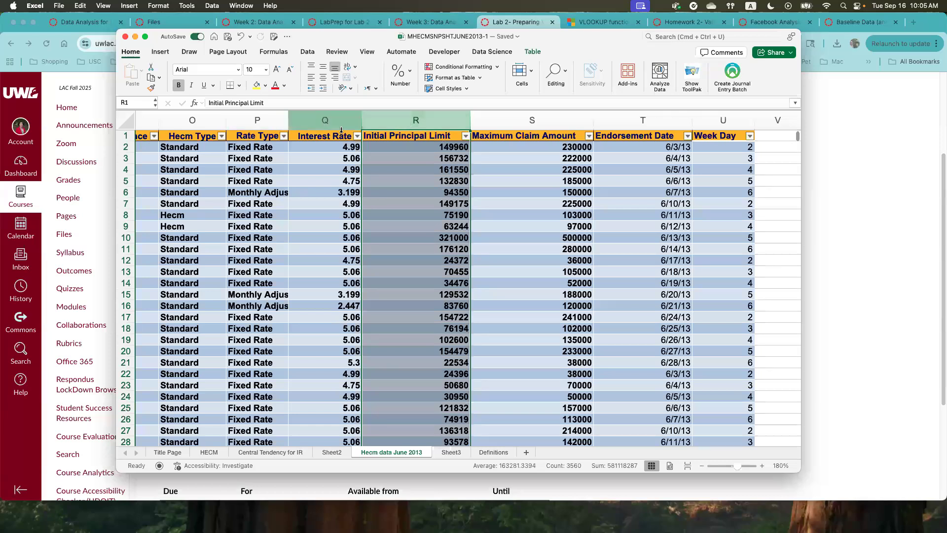
click(765, 137)
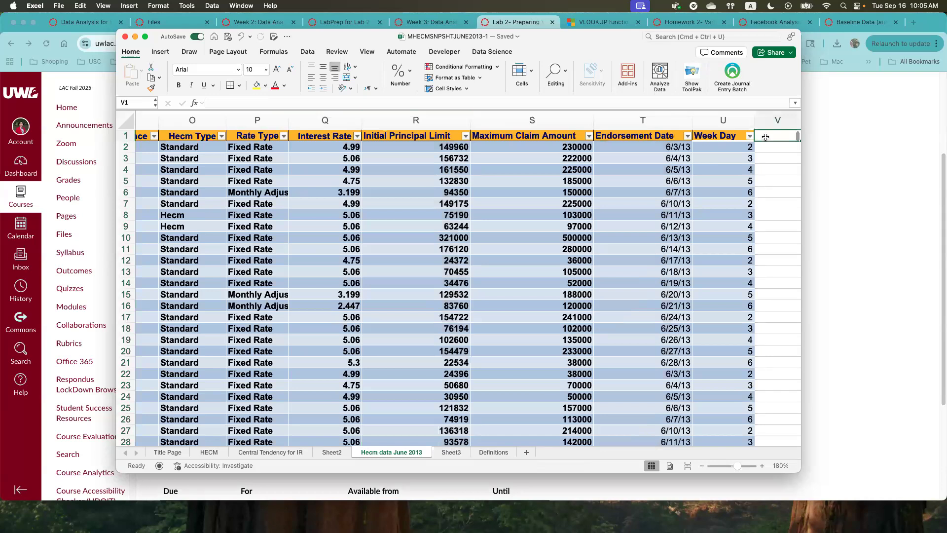
click(416, 120)
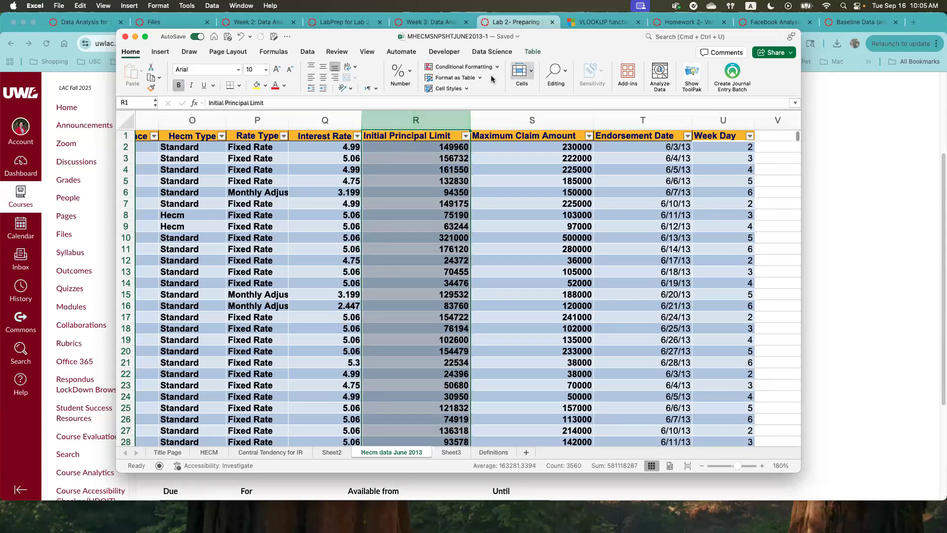
click(530, 80)
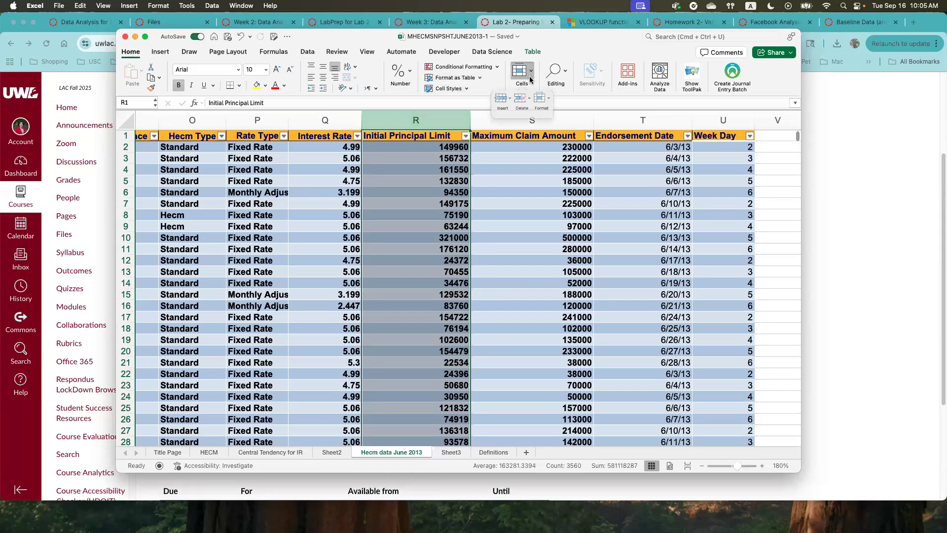
click(495, 101)
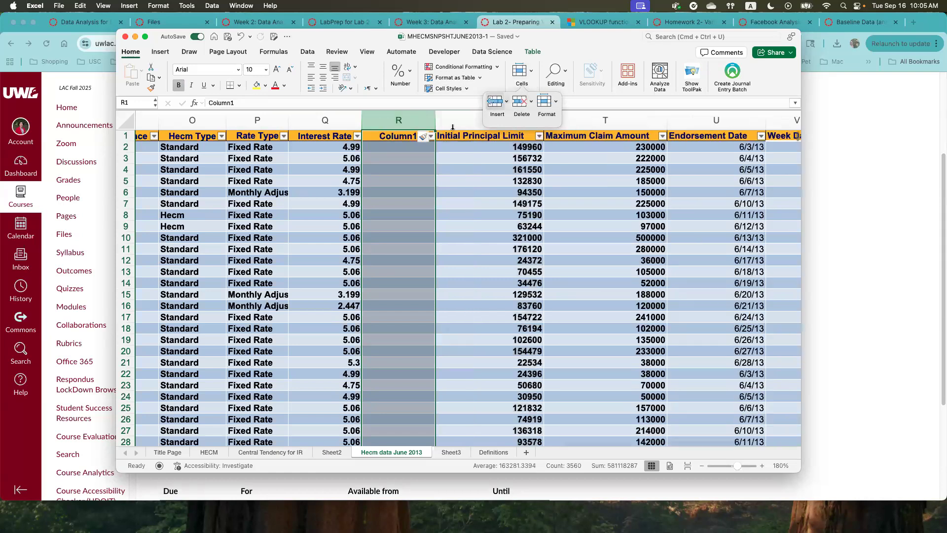
- Rename the header of the new column in R1 as InterestRateGroup
click(391, 151)
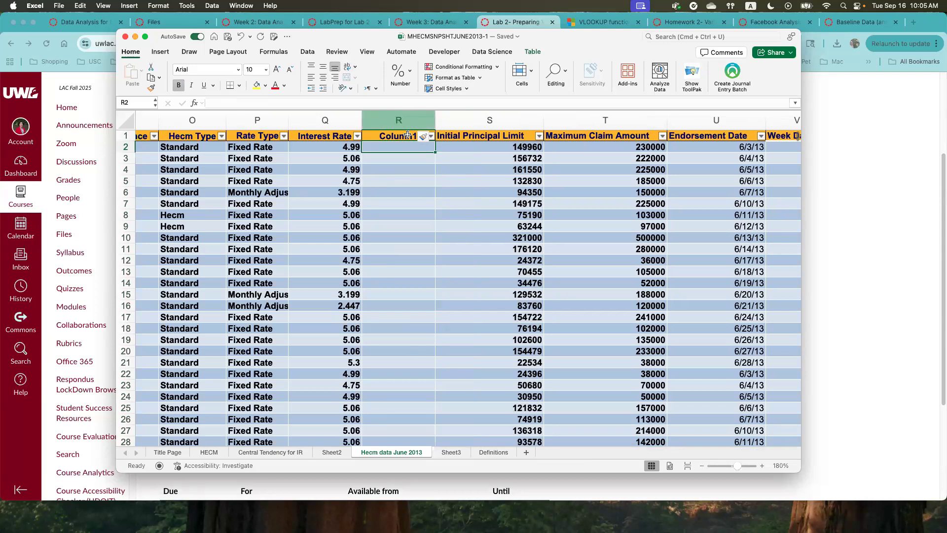
click(397, 137)
double_click(257, 102)
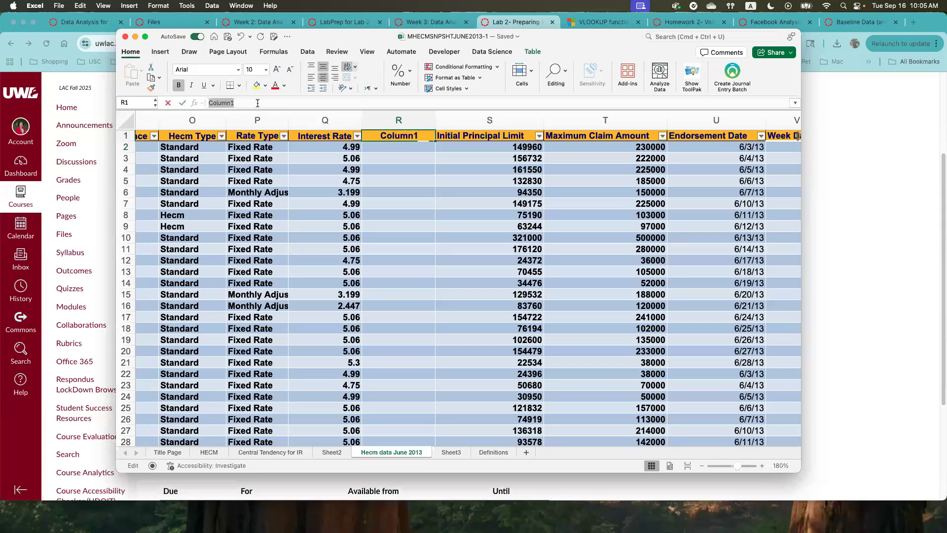
text(Inte)
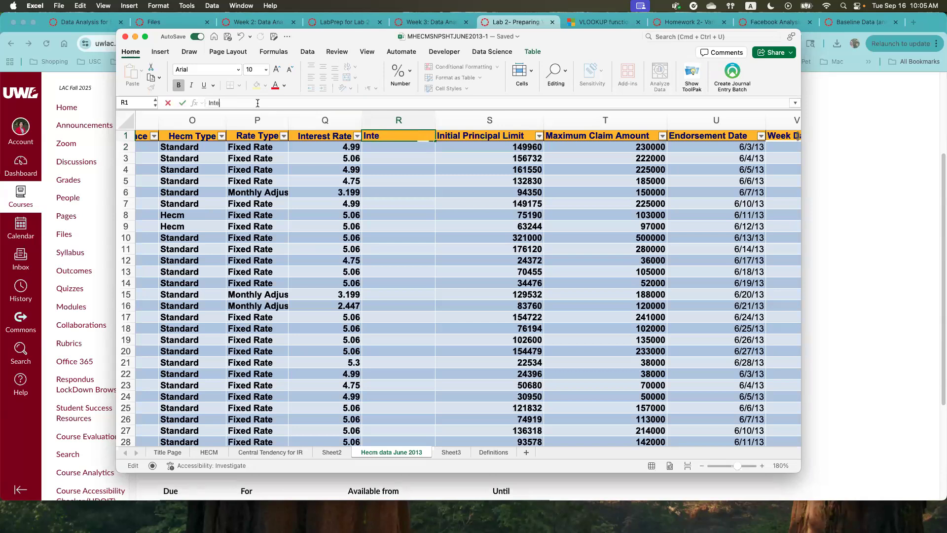
text(restRateGroup)
key(Return)
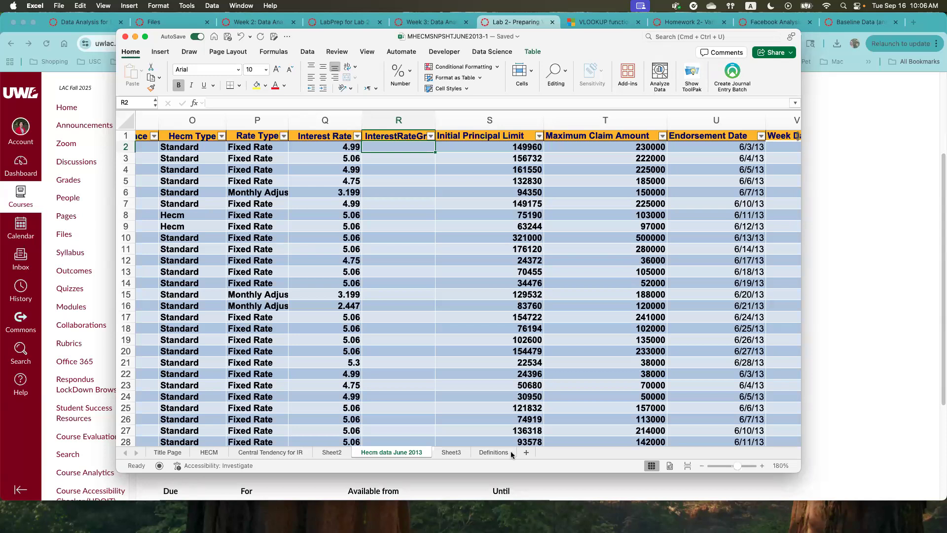
- Check the name of the rate group lookup table on Sheet3
click(452, 452)
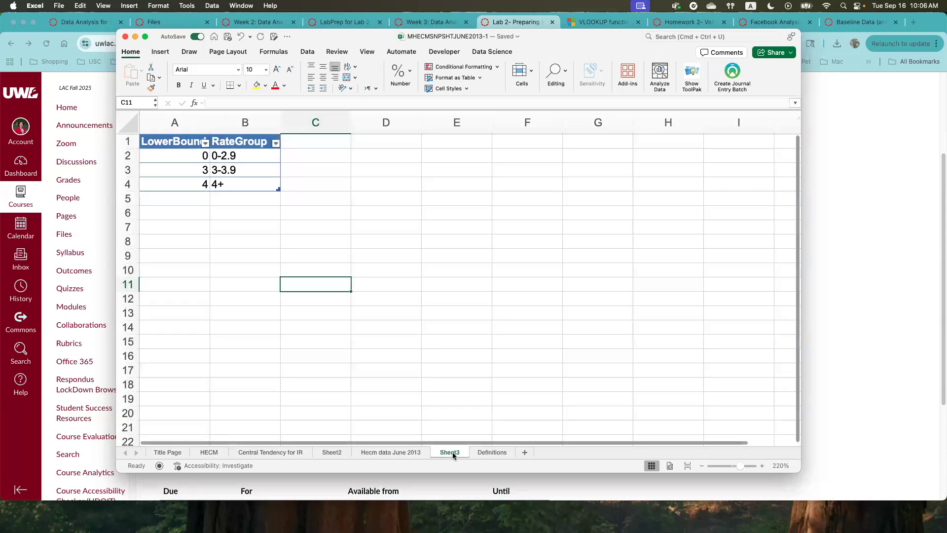
click(177, 156)
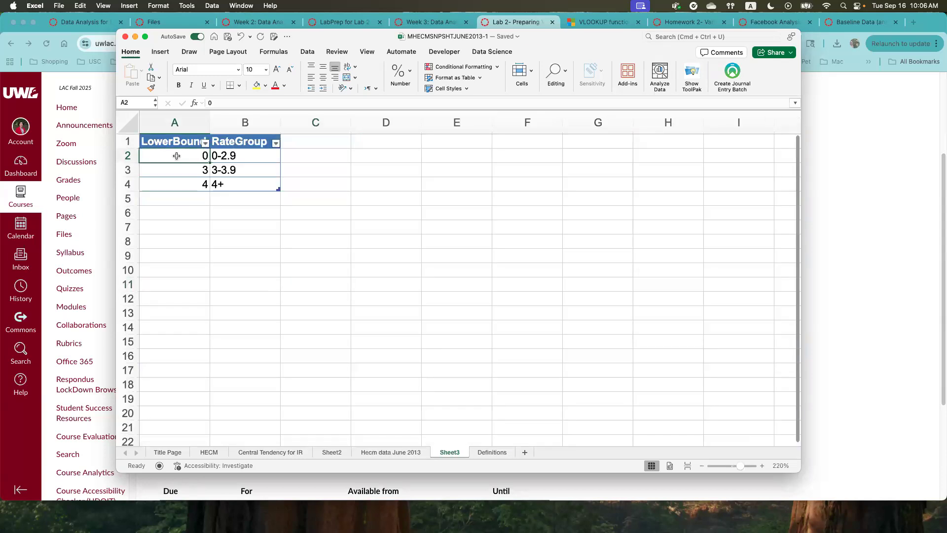
click(175, 143)
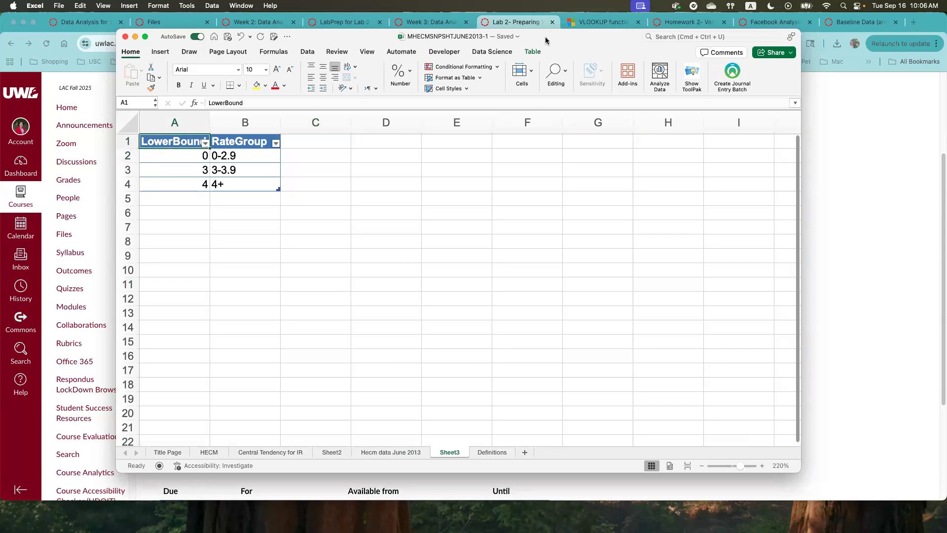
click(533, 52)
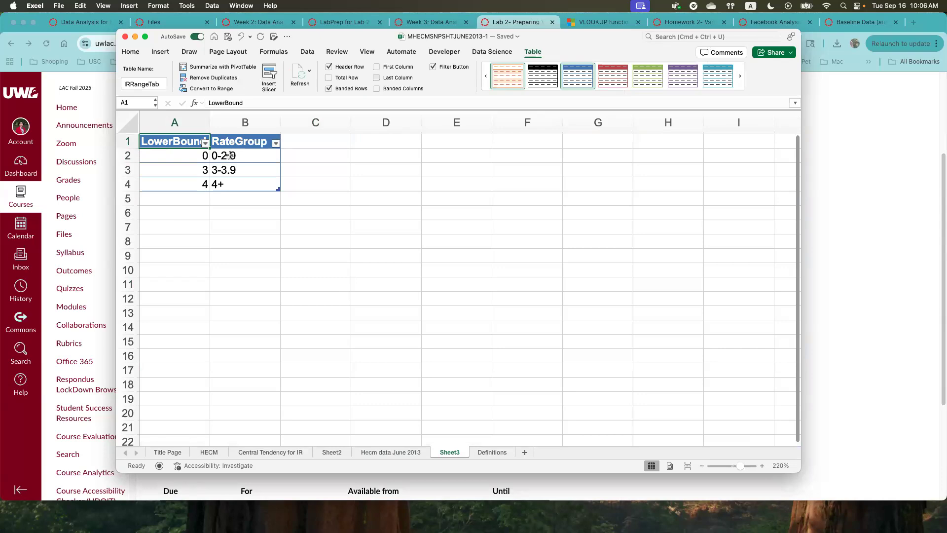
- Start a VLOOKUP formula in R2 of the Hecm data June 2013 sheet with the row's Interest Rate as lookup value
click(396, 453)
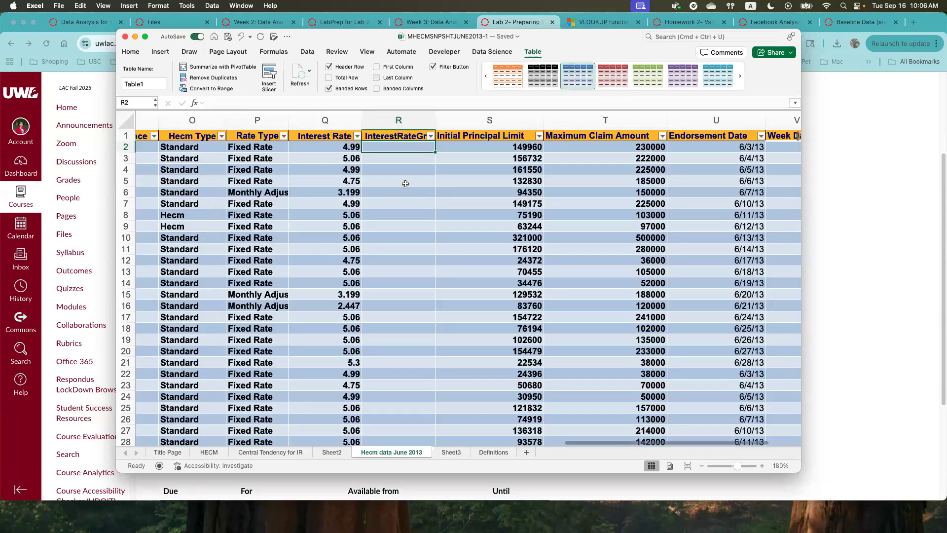
drag(324, 147, 323, 362)
click(394, 147)
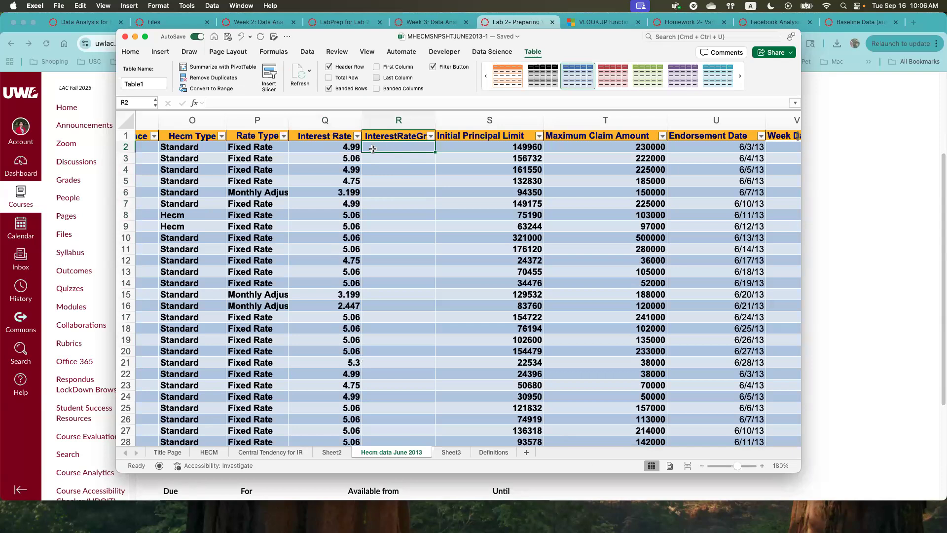
drag(342, 147, 340, 429)
click(389, 147)
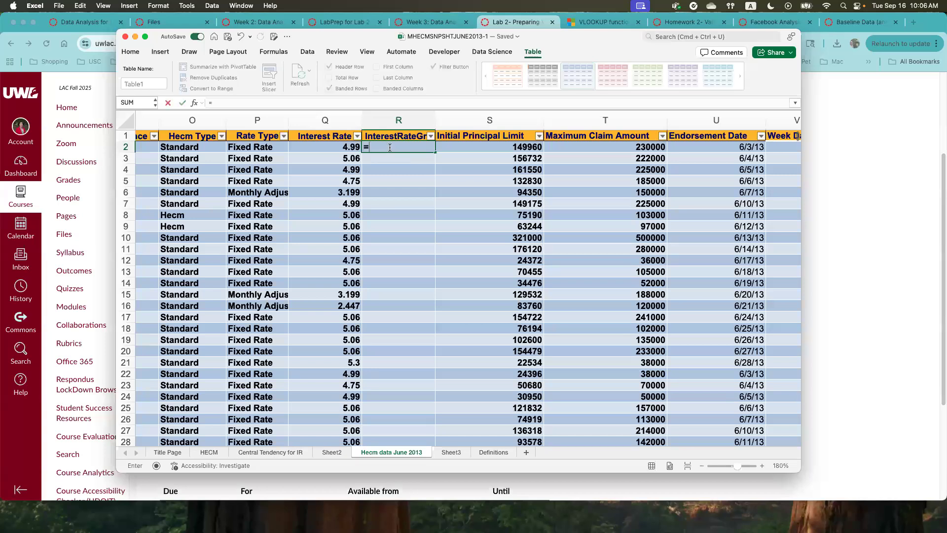
text(VLOOKUP)
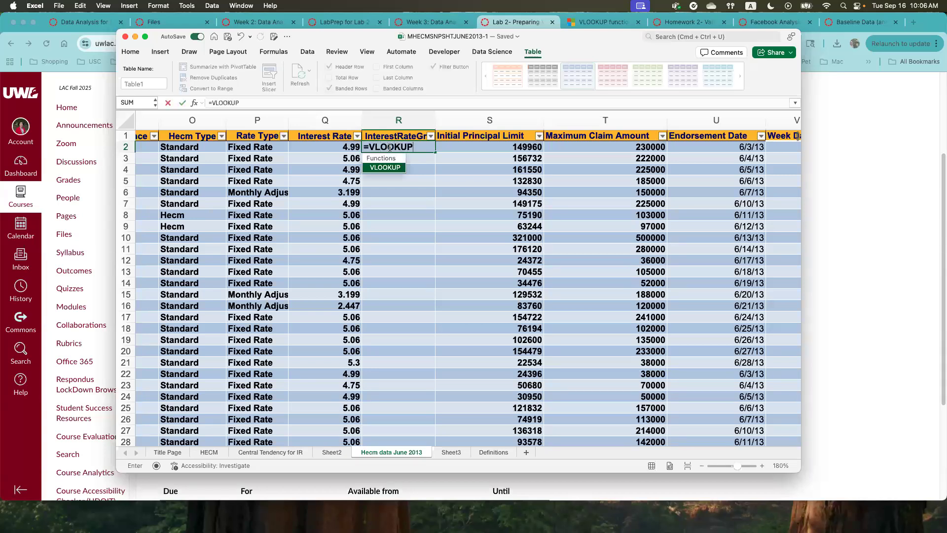
double_click(375, 168)
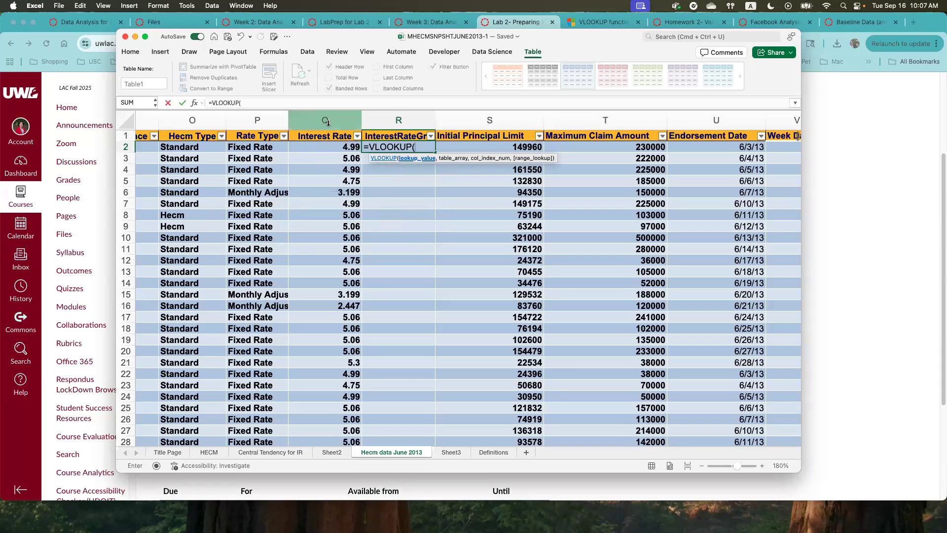
click(323, 148)
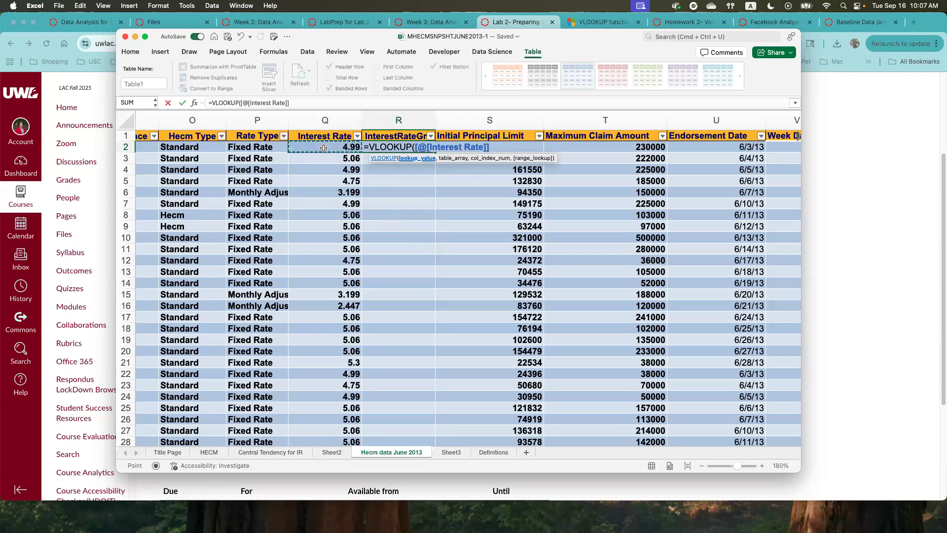
text(,)
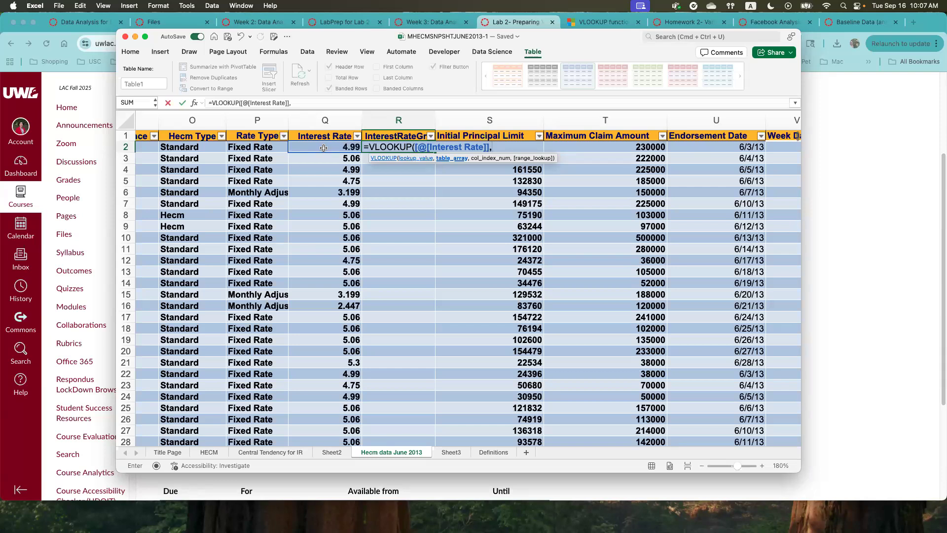
- Complete the VLOOKUP formula with IRRangeTab as table array, column index 2 and TRUE for approximate match, and enter it
text(IRR)
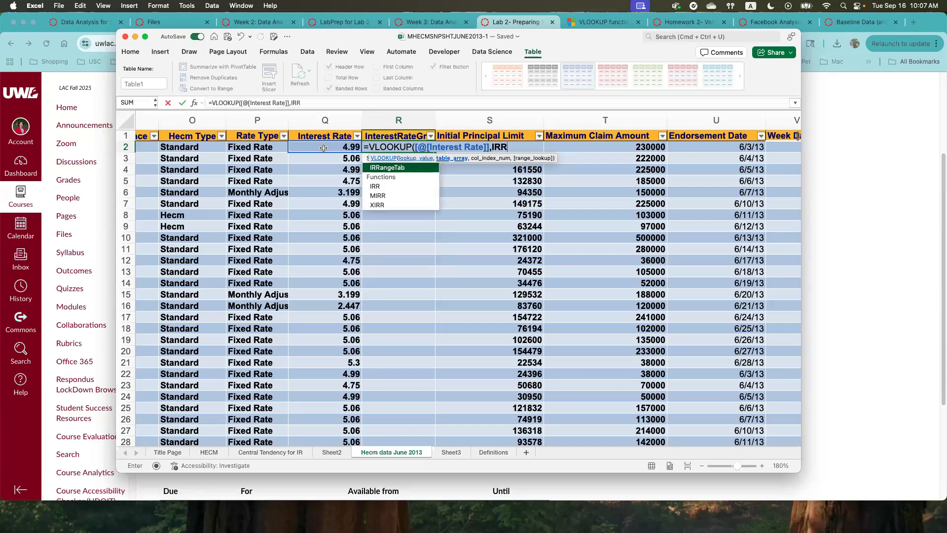
double_click(382, 167)
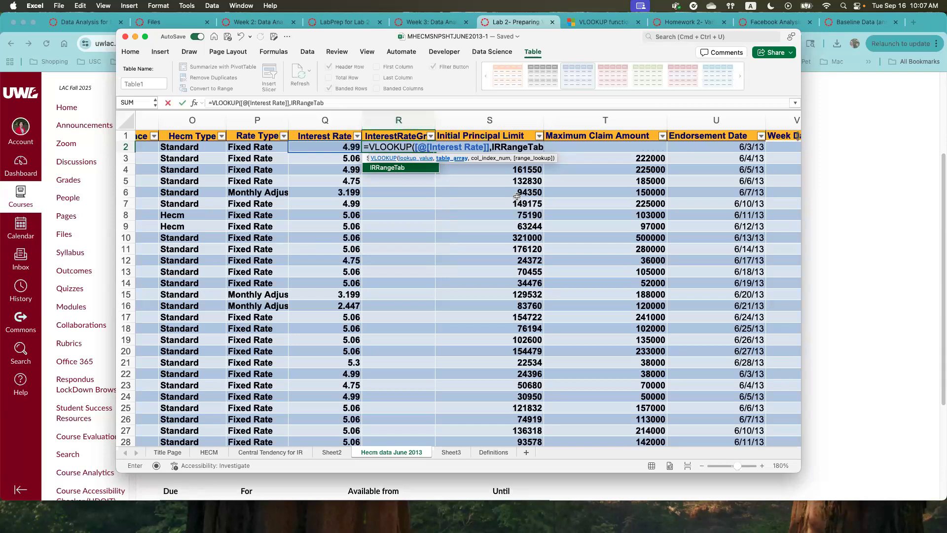
text(,)
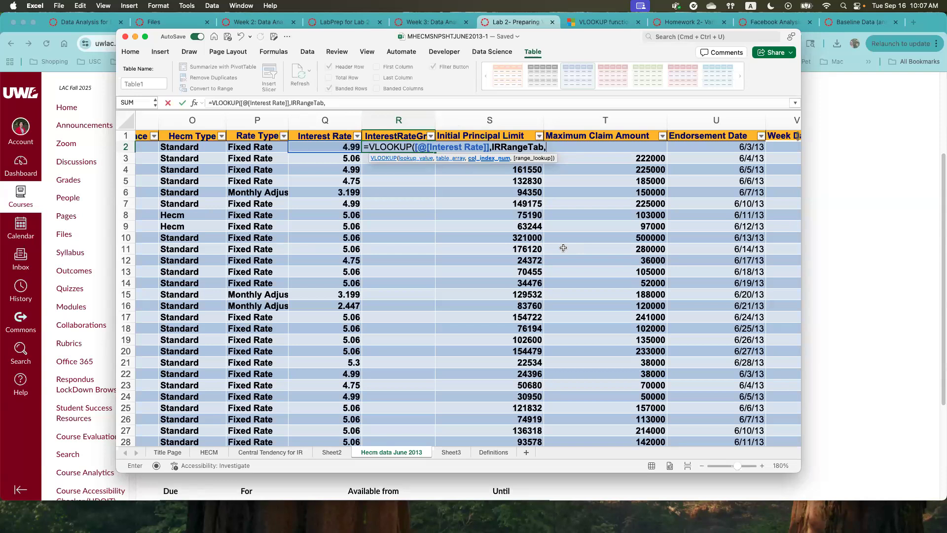
text(2,)
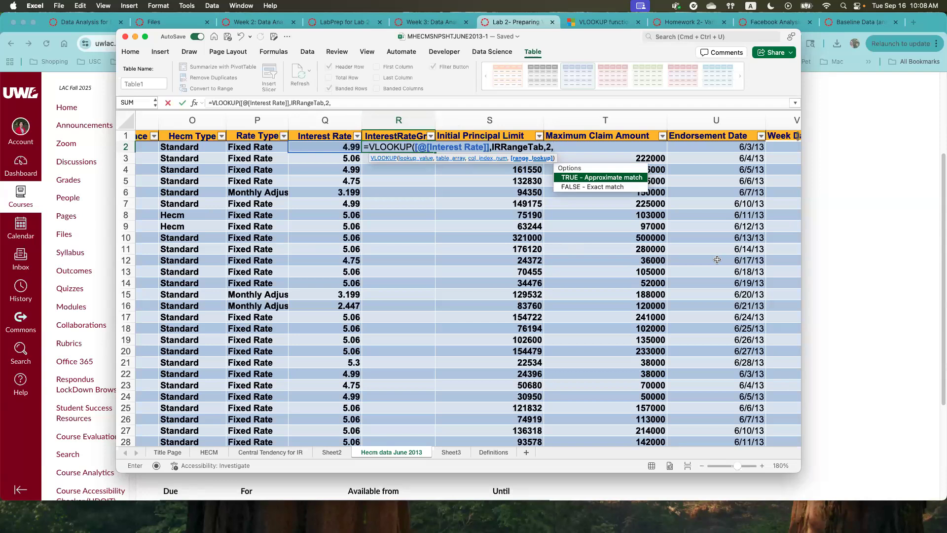
click(601, 188)
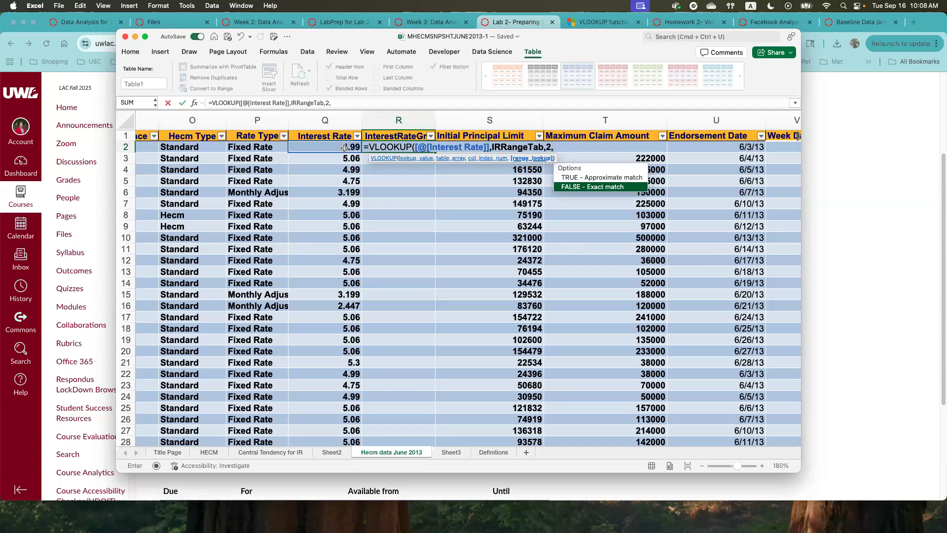
double_click(603, 182)
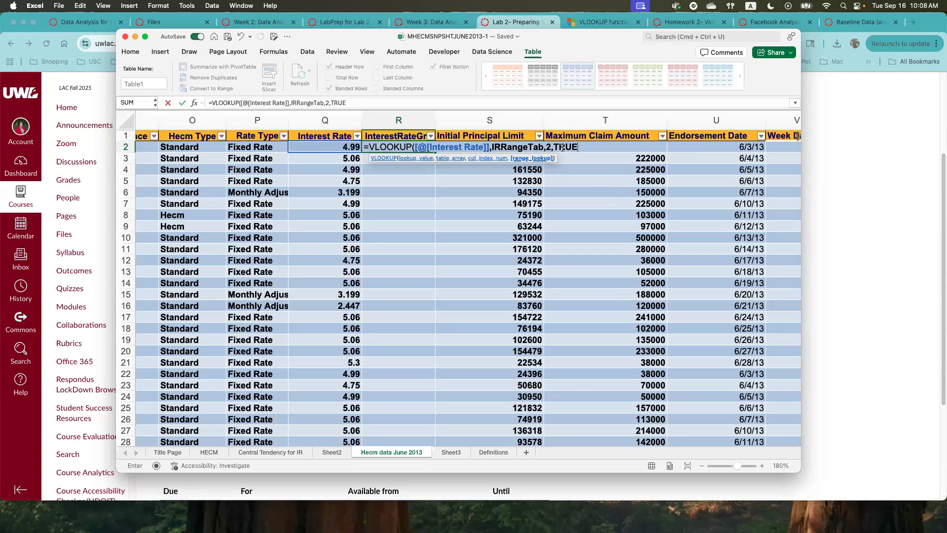
click(349, 103)
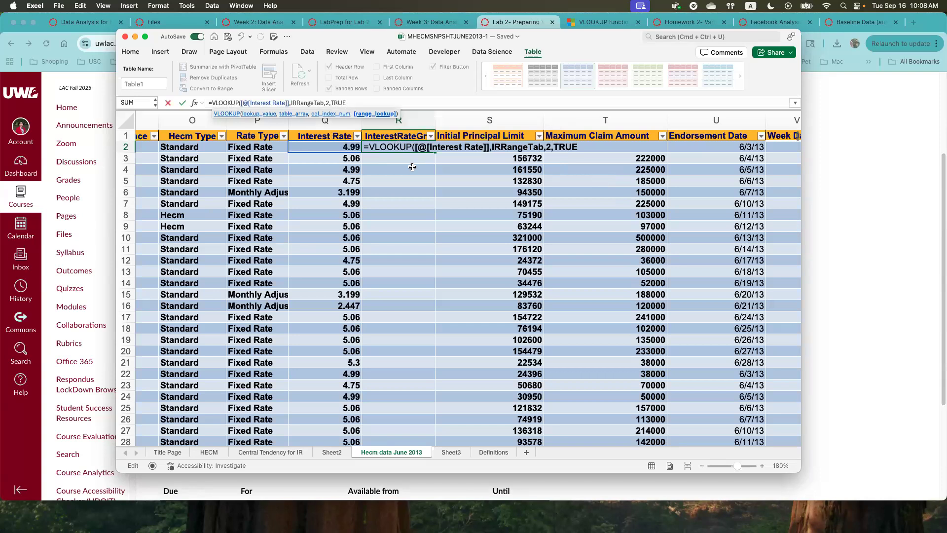
text())
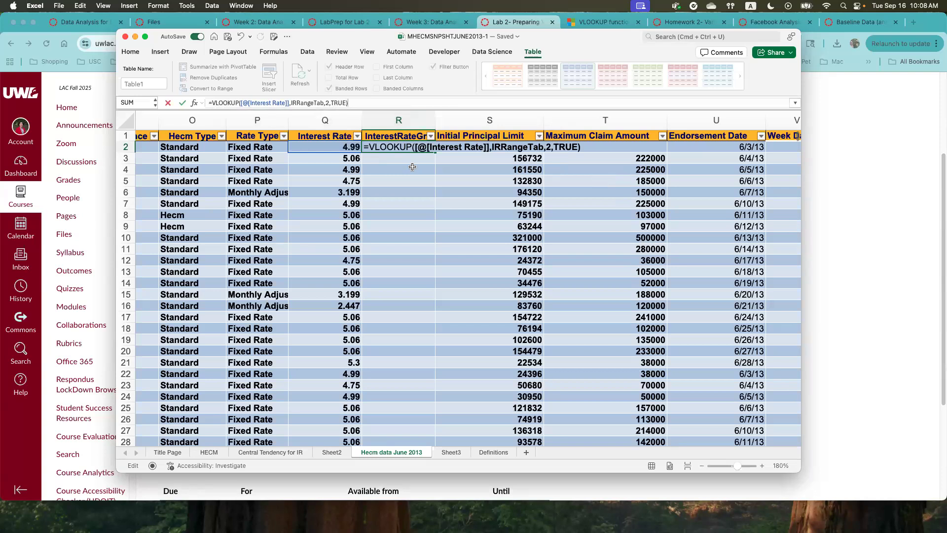
key(Return)
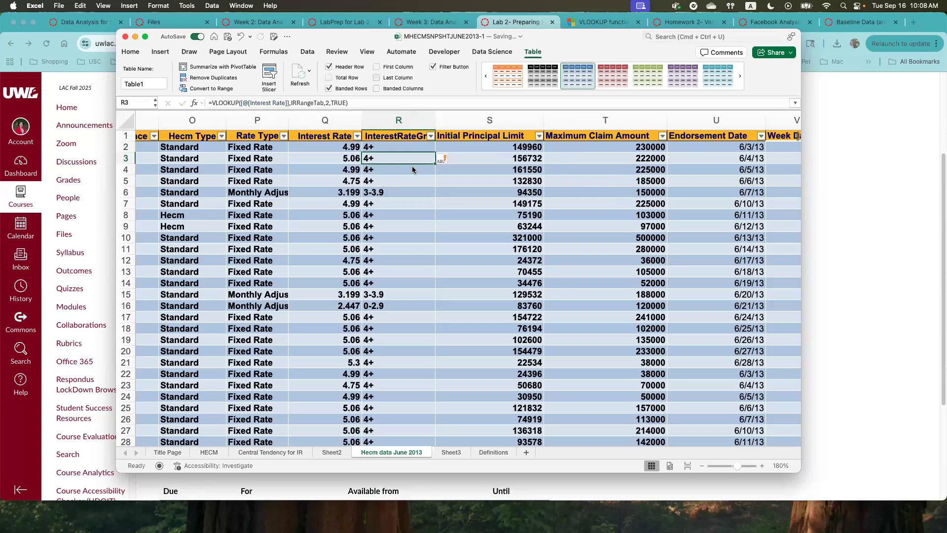
- Compare the Interest Rate values with the groups assigned in the InterestRateGroup column over the first rows
drag(399, 146, 398, 419)
scroll(390, 377, up, 15)
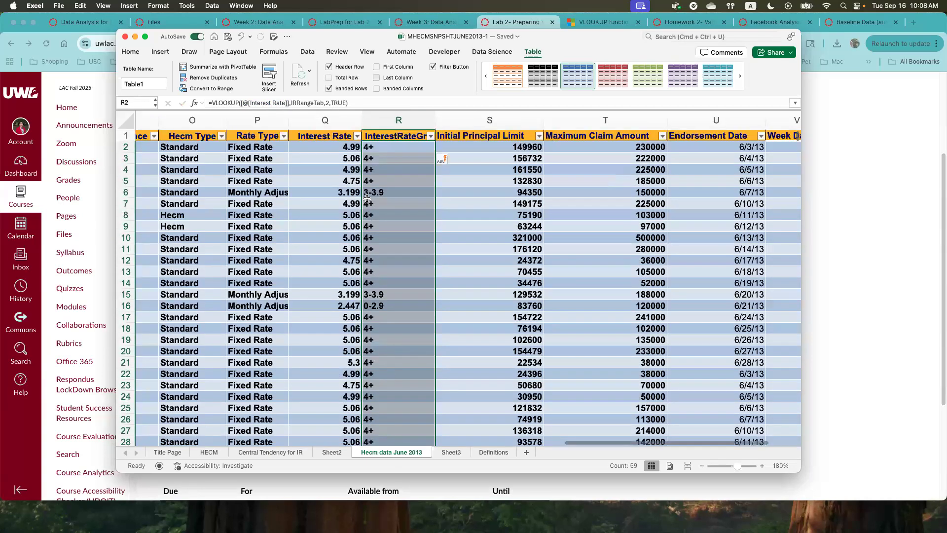
click(386, 121)
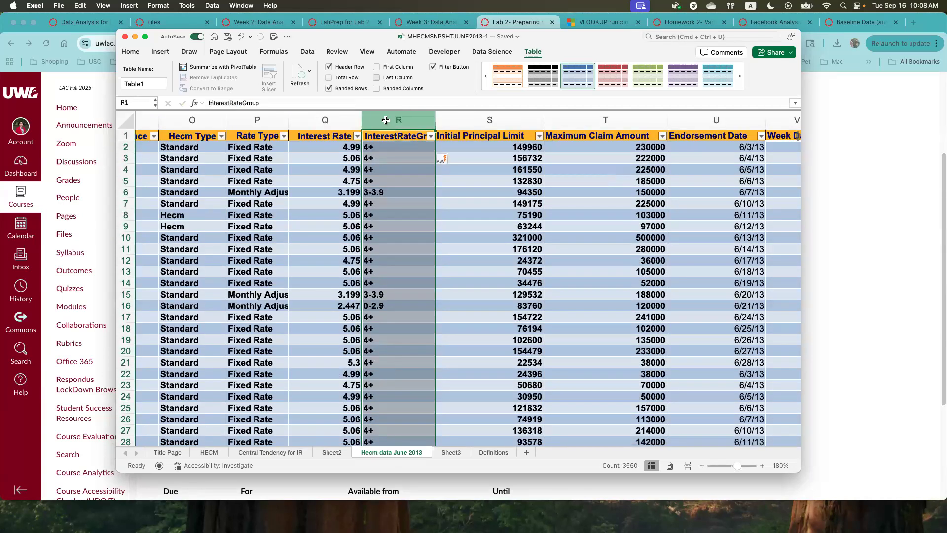
click(318, 118)
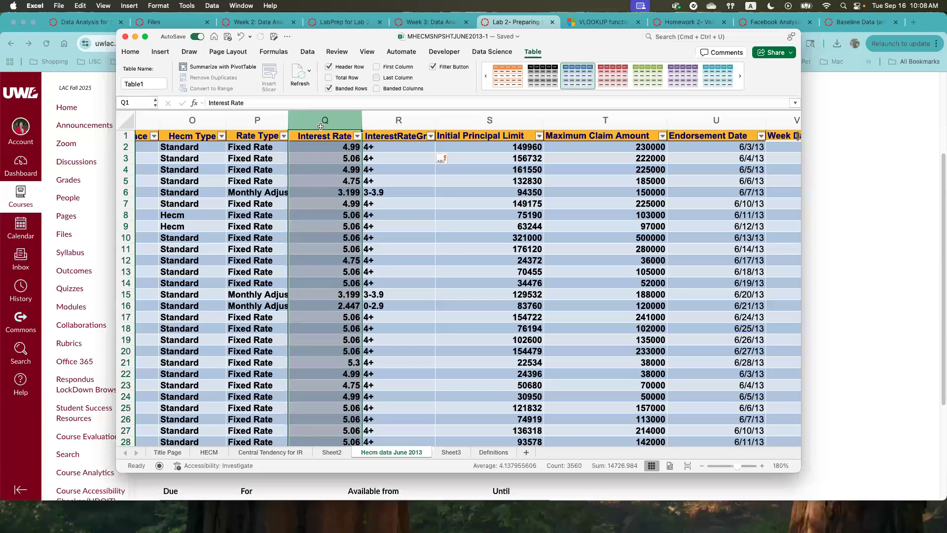
click(342, 151)
click(341, 157)
click(338, 169)
click(336, 181)
click(337, 194)
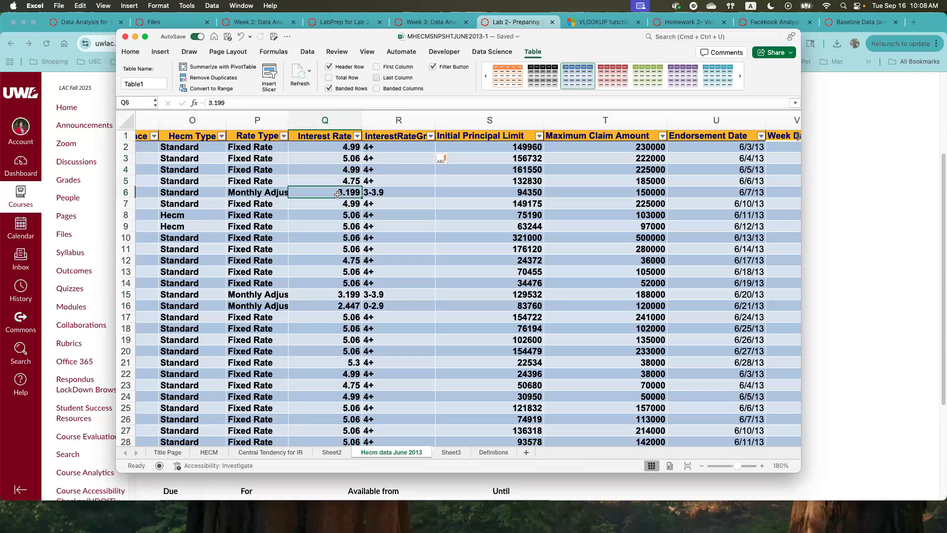
click(379, 159)
click(375, 171)
click(375, 181)
click(378, 193)
click(376, 204)
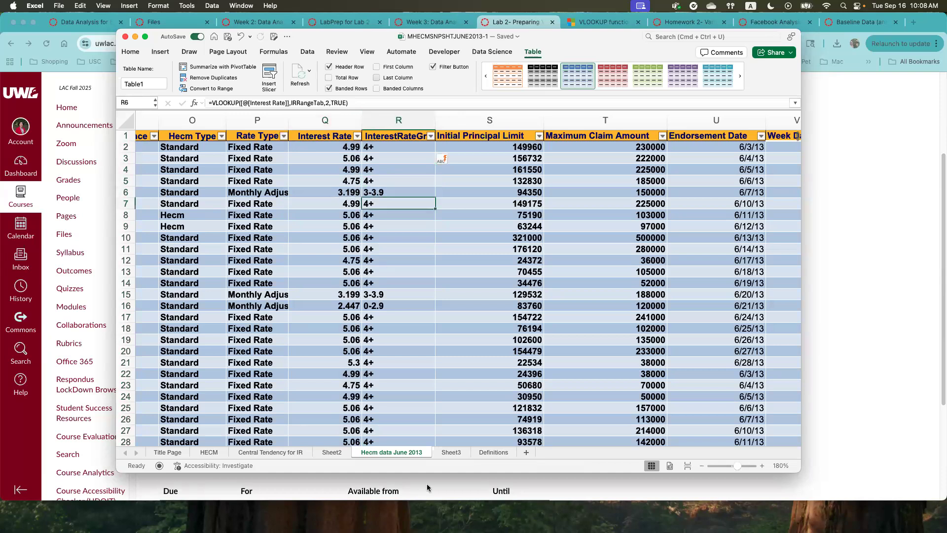
- Rename Sheet3, which holds the rate group lookup table, as IRRangeTable
click(450, 453)
double_click(449, 452)
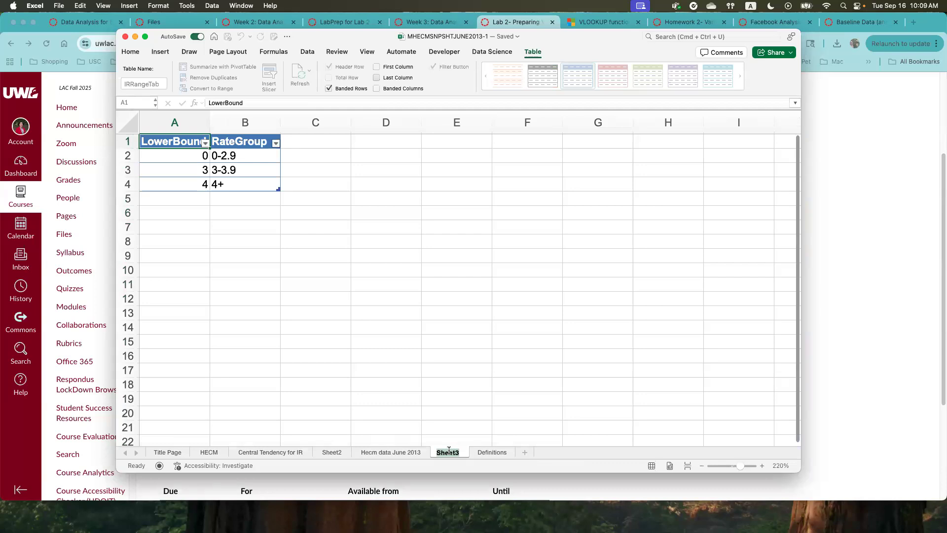
text(IRRangeTable)
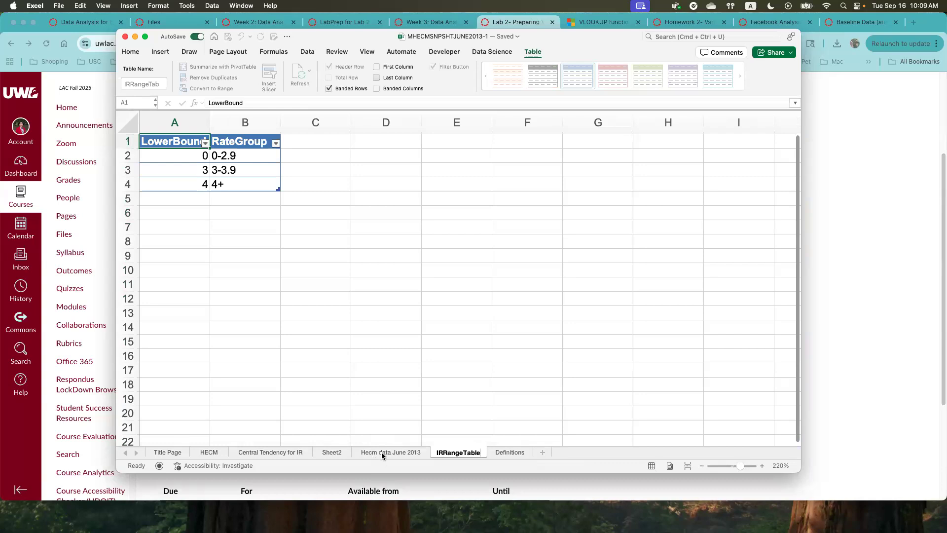
- Rename Sheet2, which holds the average interest rate pivot table, as Weekday Central Tendency and return to the Hecm data June 2013 sheet
click(326, 453)
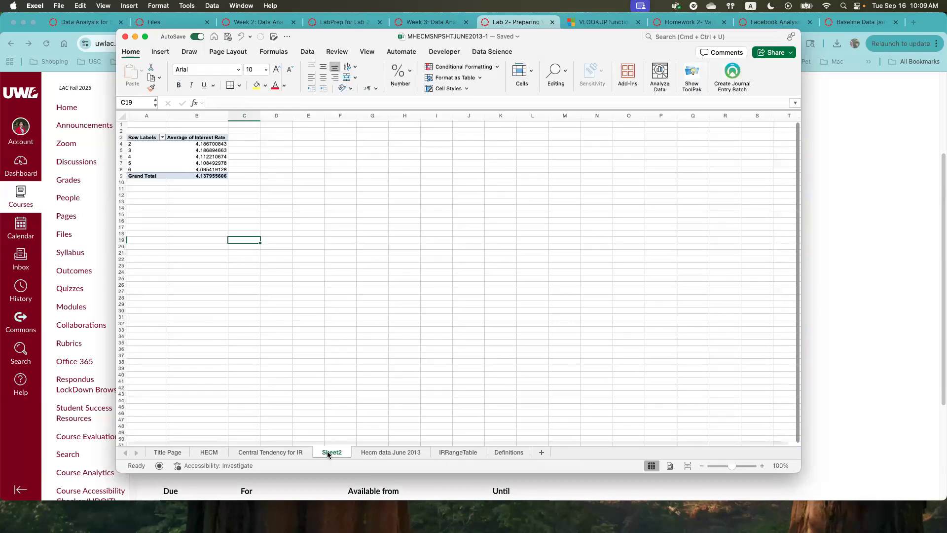
right_click(328, 455)
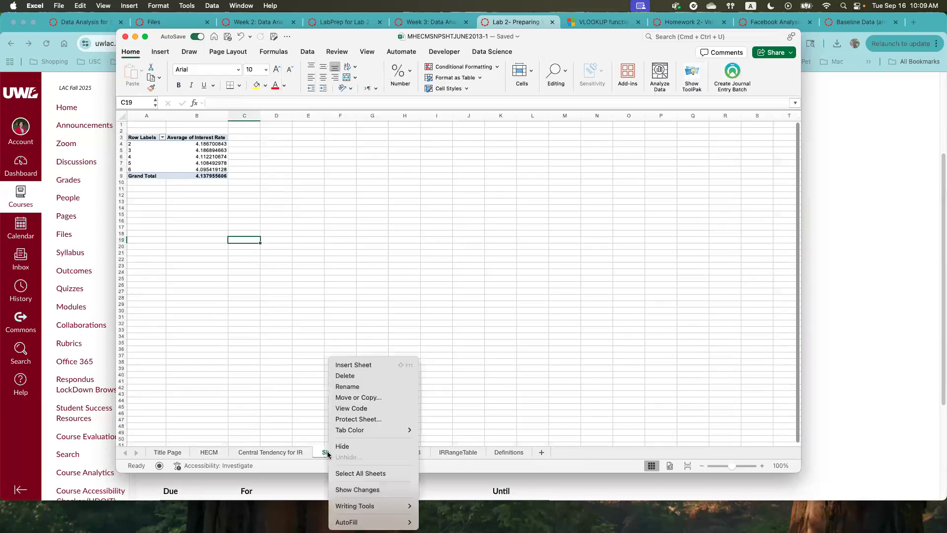
click(327, 454)
double_click(326, 451)
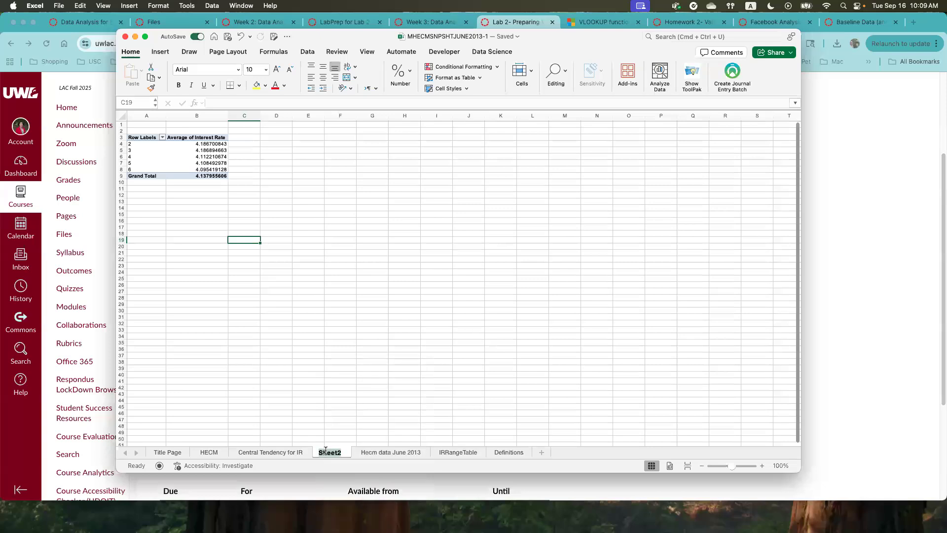
text(Weekday)
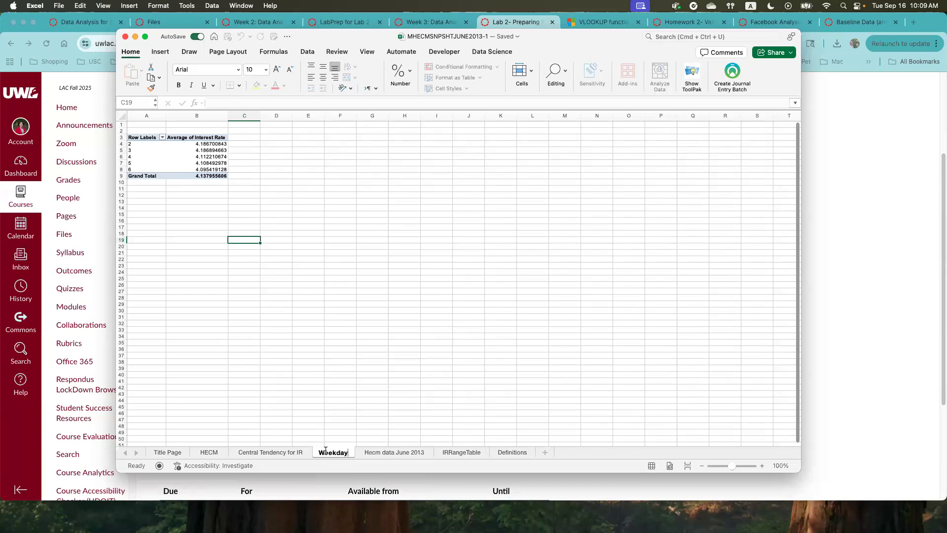
text( Cen)
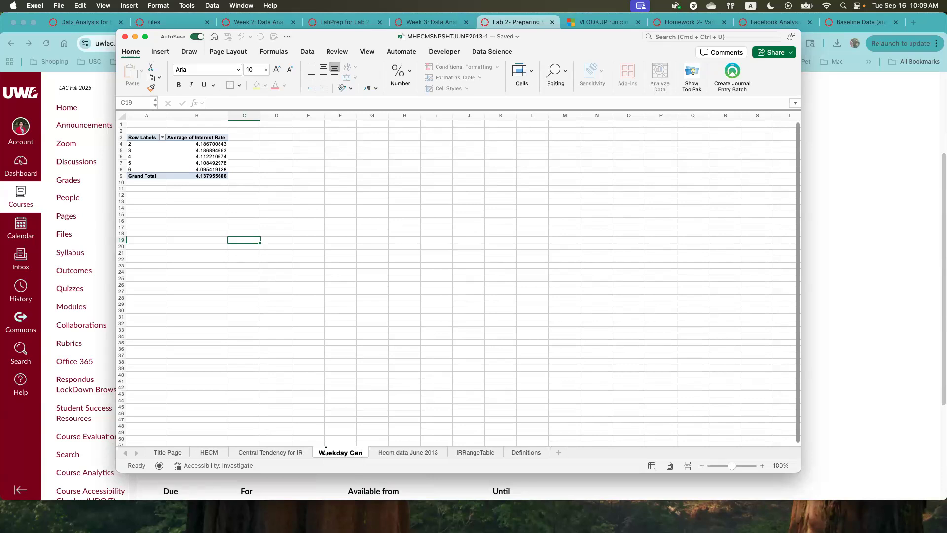
text(tral Tendenc)
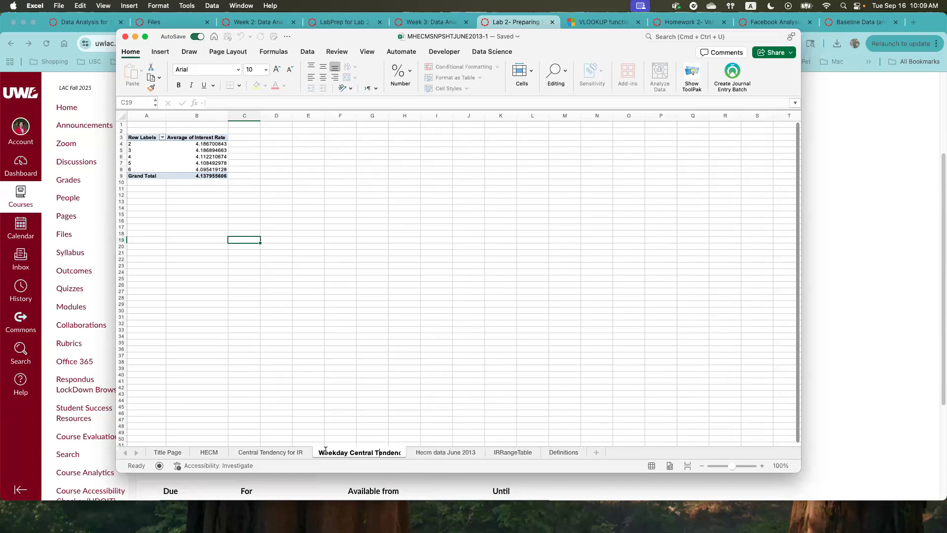
text(y)
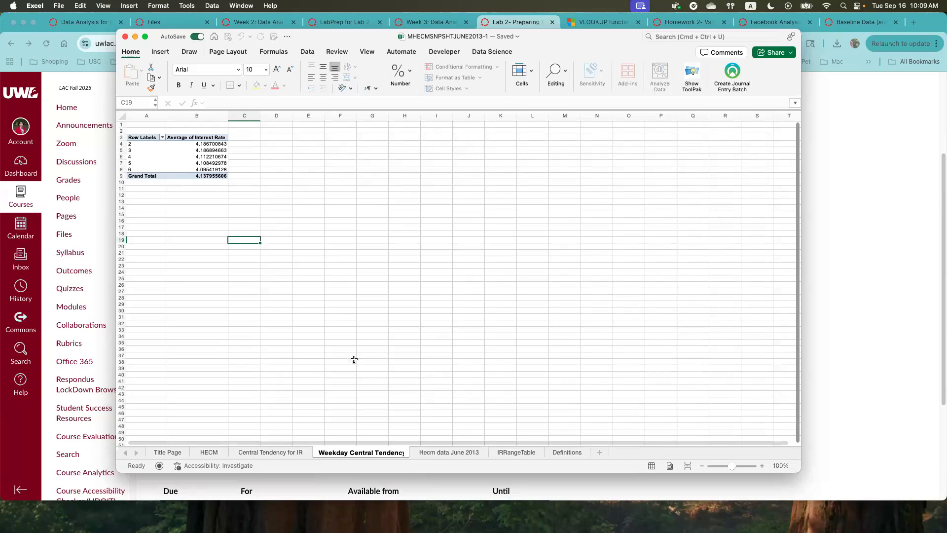
click(458, 454)
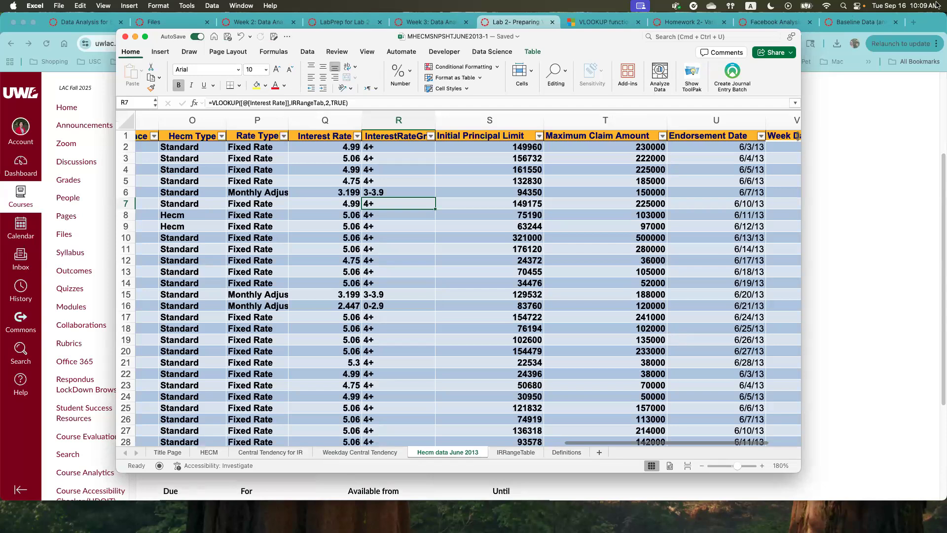
- Switch to the Lab 2 assignment page in Chrome and read instructions 2 and 3 on the weekday pivot table and VLOOKUP groups
drag(345, 36, 266, 532)
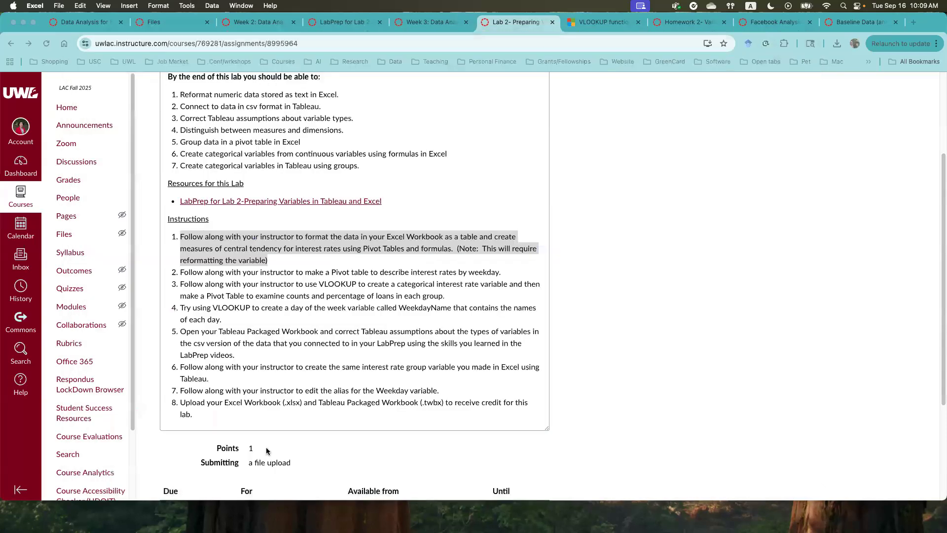
click(235, 279)
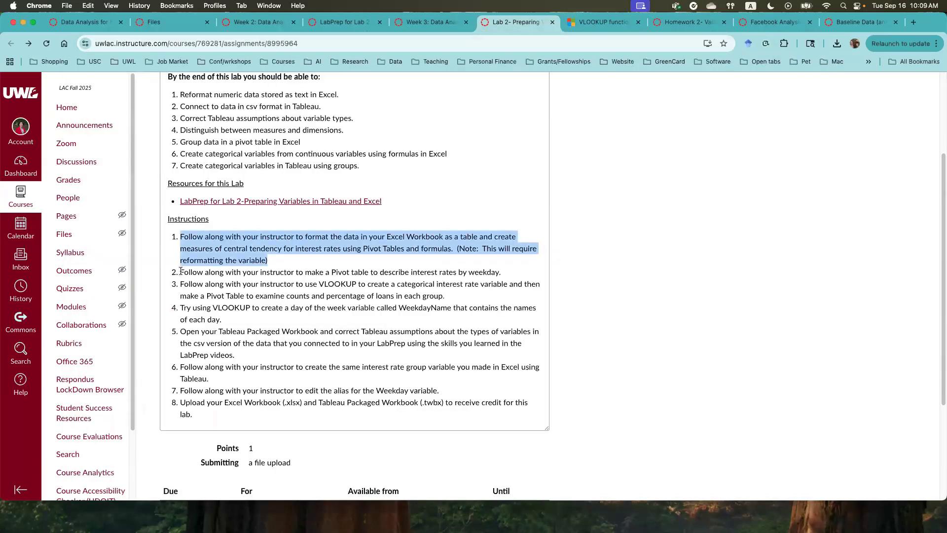
drag(181, 270, 522, 270)
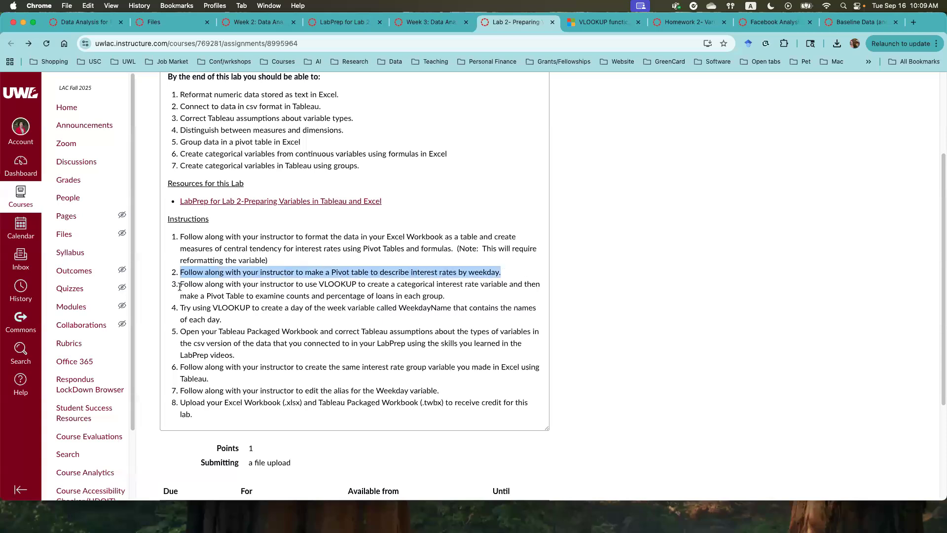
drag(180, 284, 455, 302)
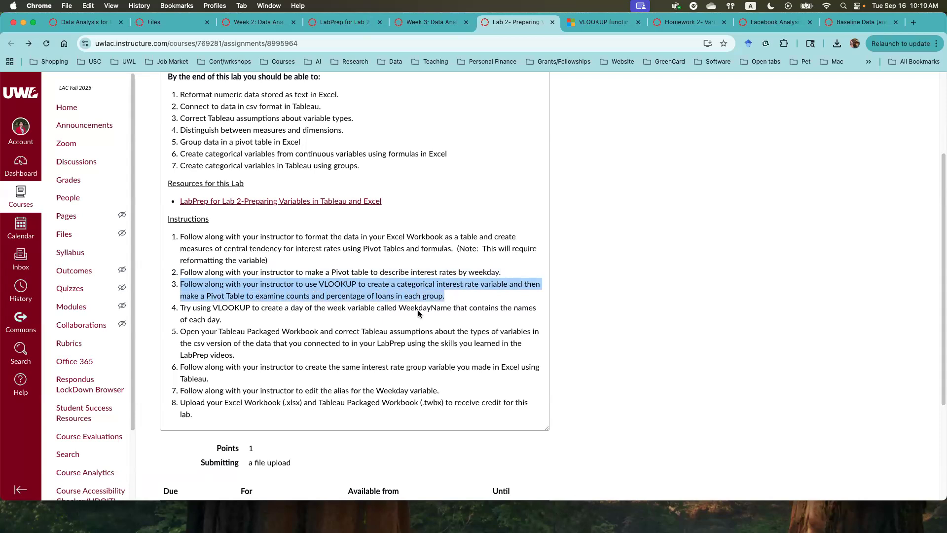
- Return to the Excel workbook and examine the different group values in the InterestRateGroup column
drag(0, 44, 584, 36)
click(409, 142)
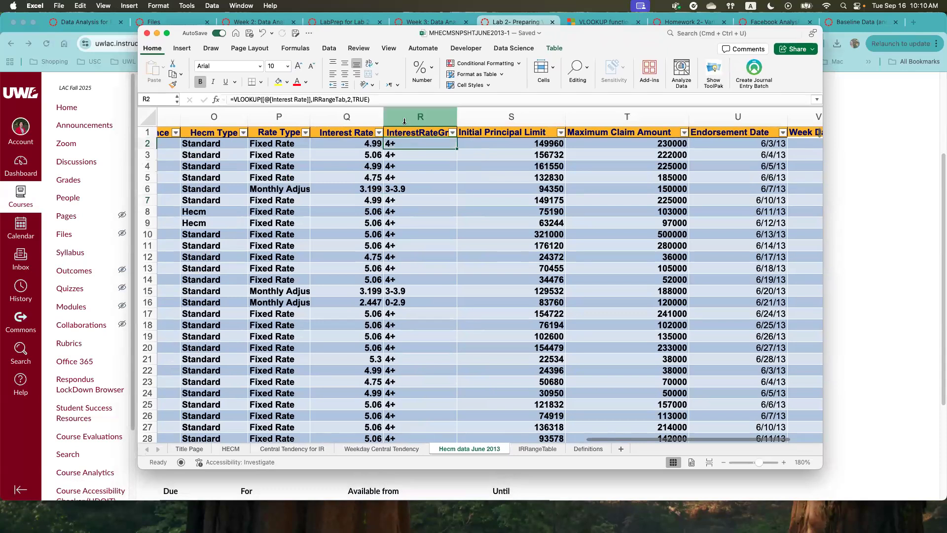
click(404, 121)
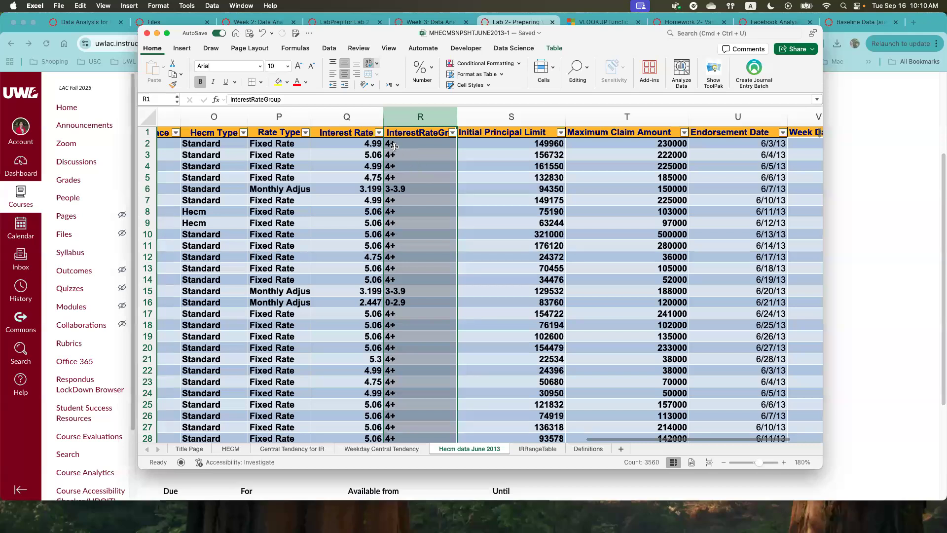
click(393, 145)
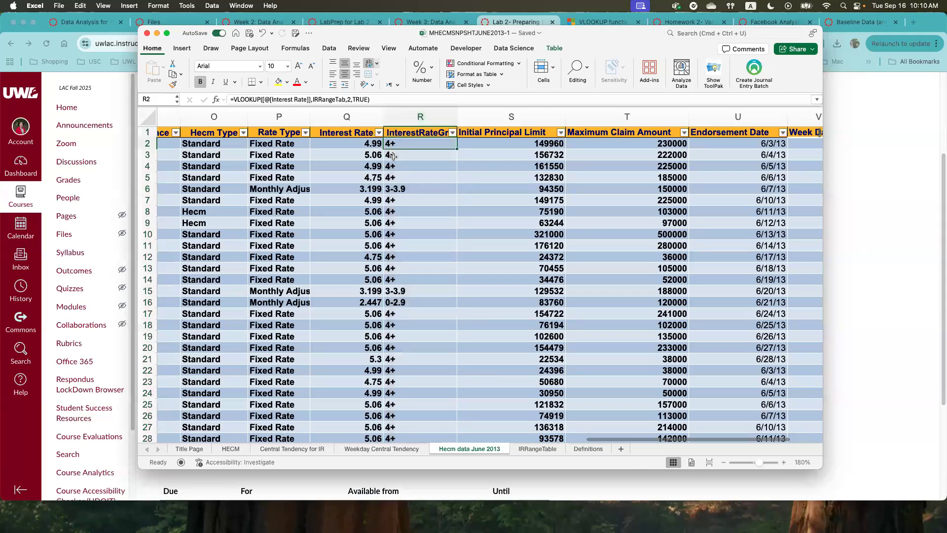
click(397, 189)
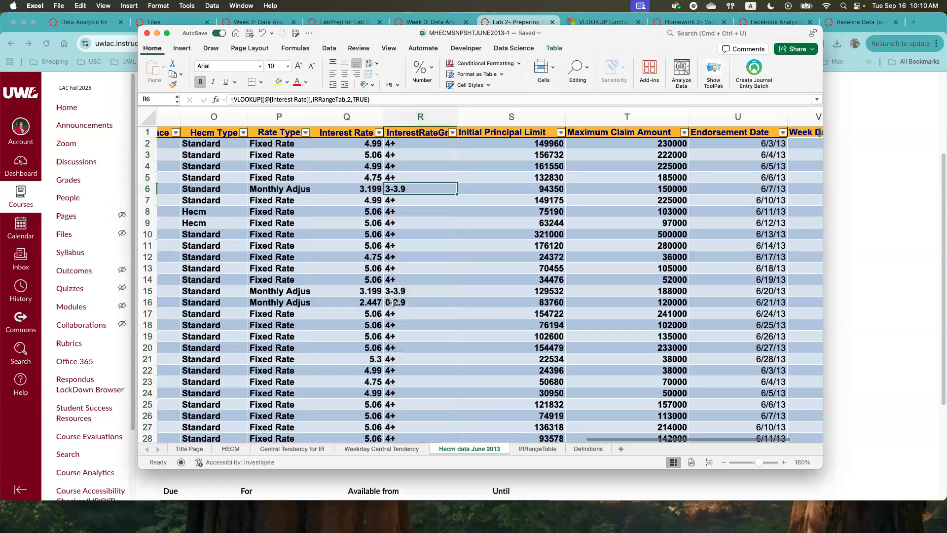
click(394, 302)
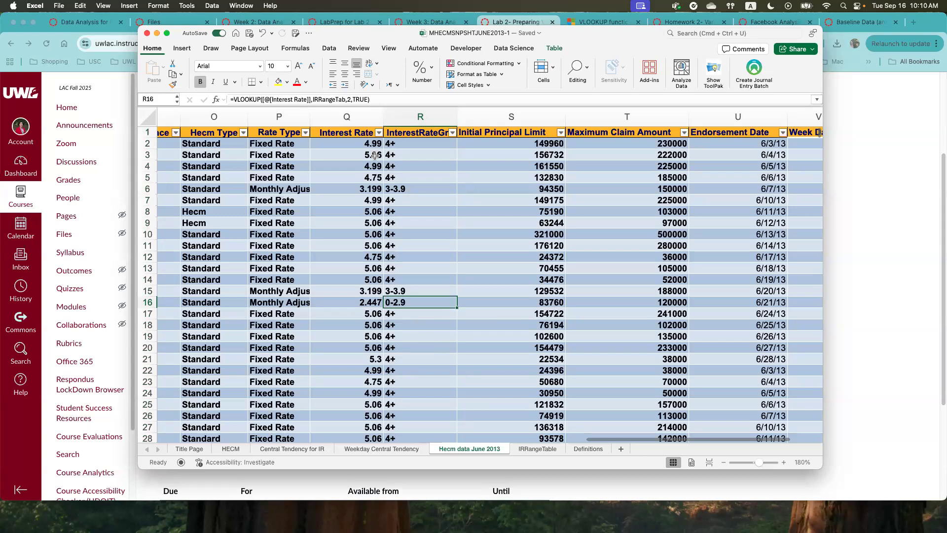
- Create a PivotTable from Table1 on a new worksheet
click(181, 48)
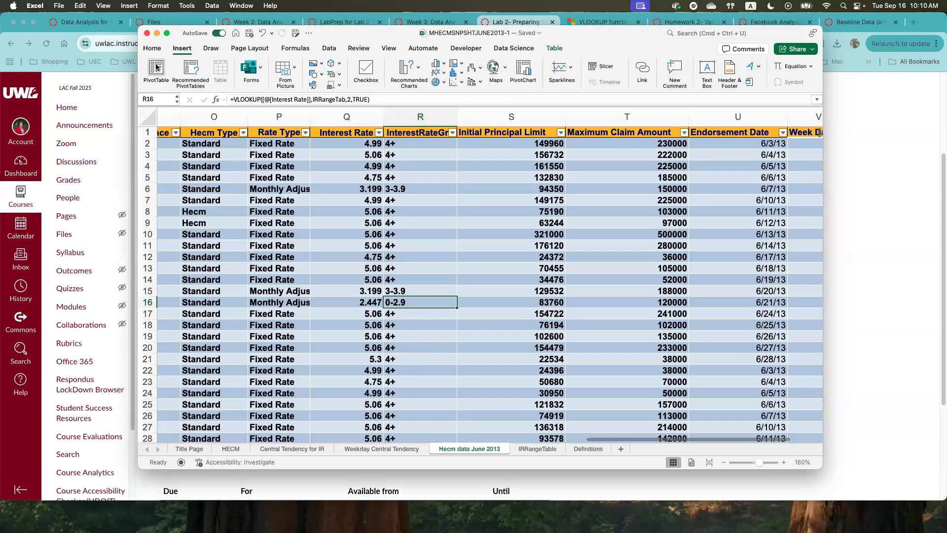
click(156, 68)
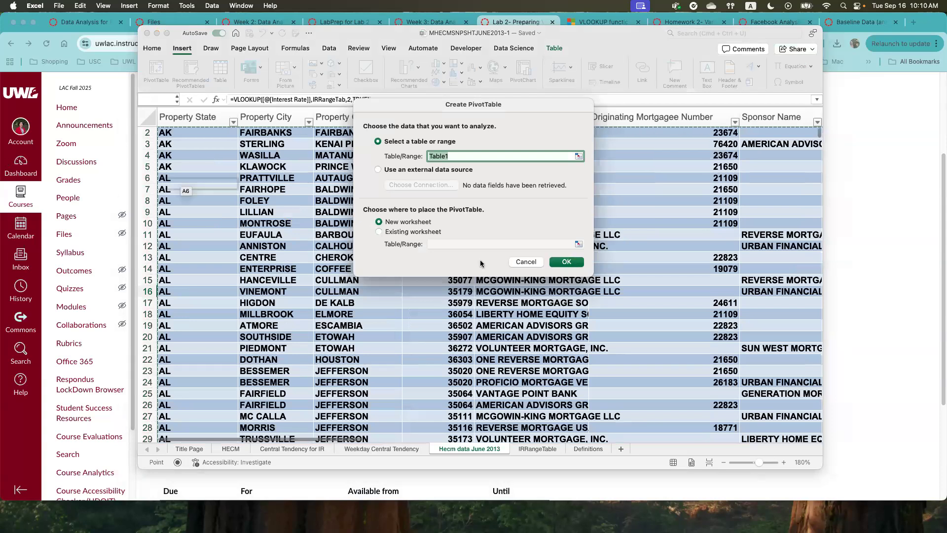
click(566, 262)
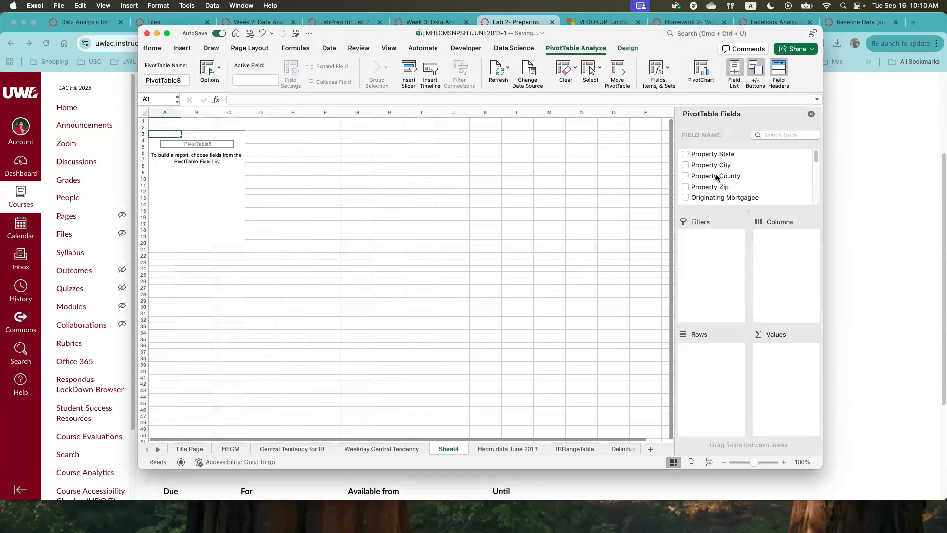
- Look for InterestRateGroup among the PivotTable fields and refresh the PivotTable so its field list includes that column
scroll(727, 178, down, 3)
scroll(728, 176, down, 5)
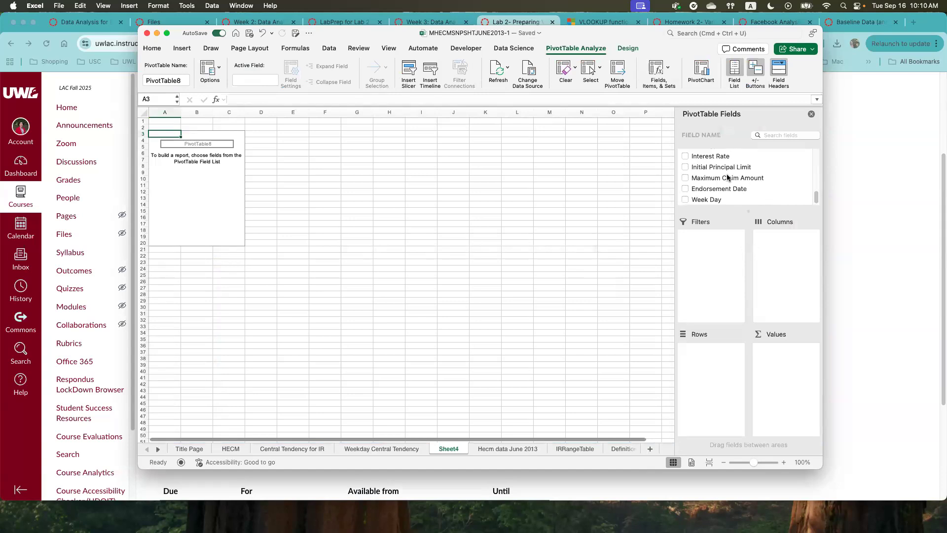
scroll(726, 177, up, 3)
scroll(710, 181, down, 1)
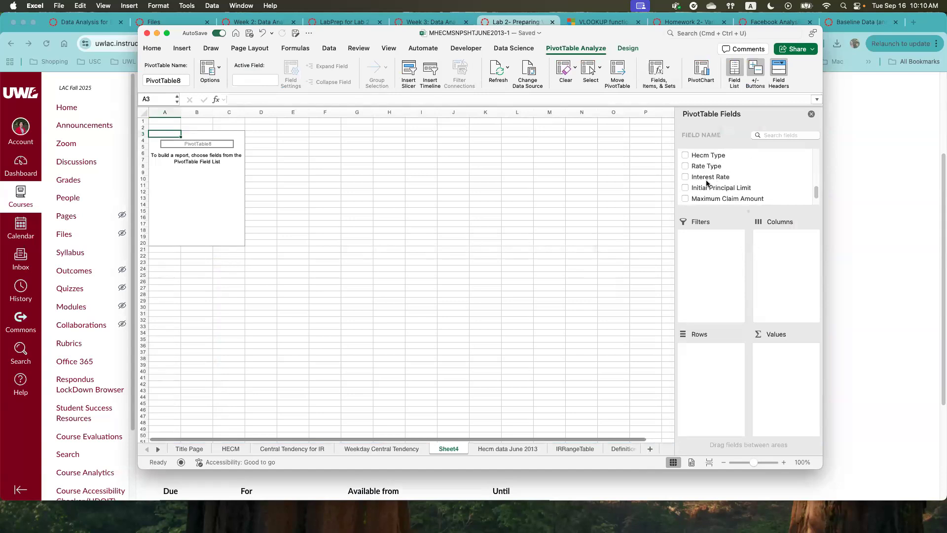
scroll(707, 182, down, 2)
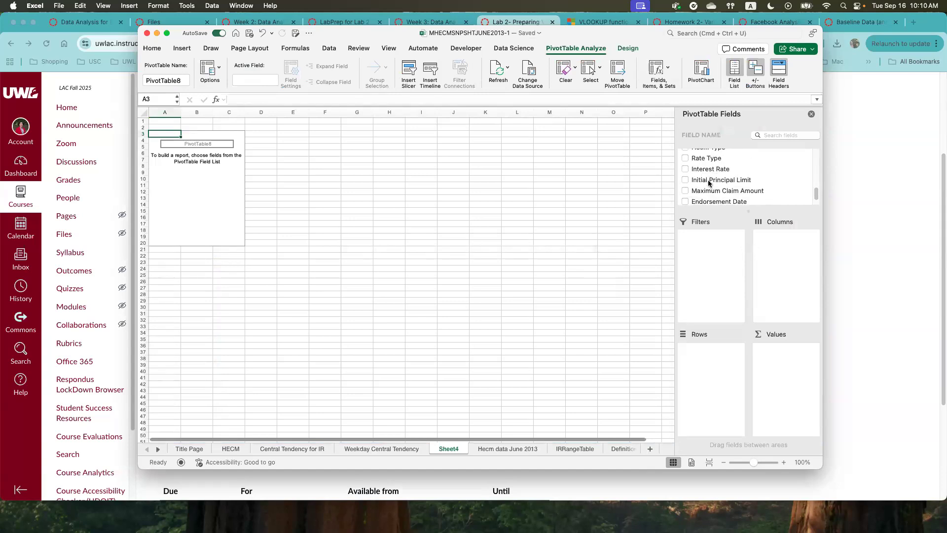
scroll(708, 183, up, 1)
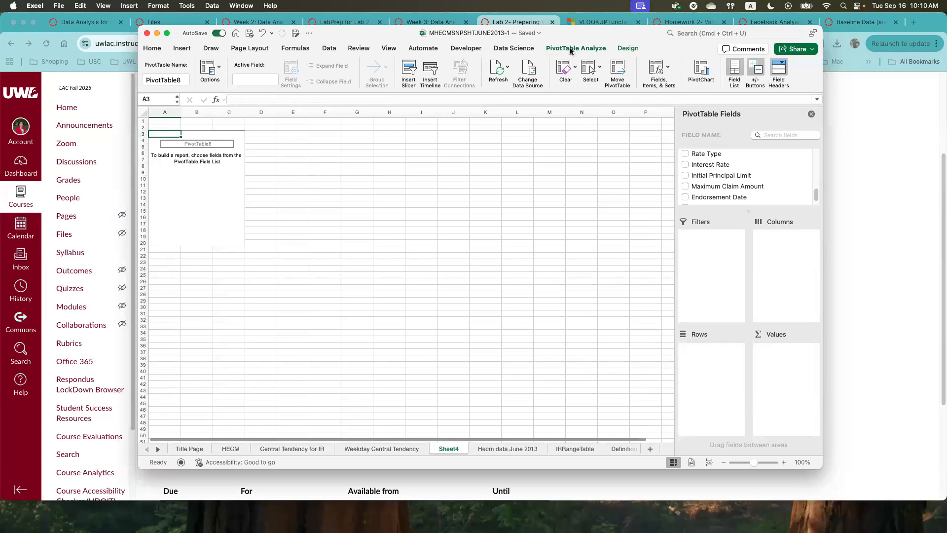
click(571, 51)
click(571, 51)
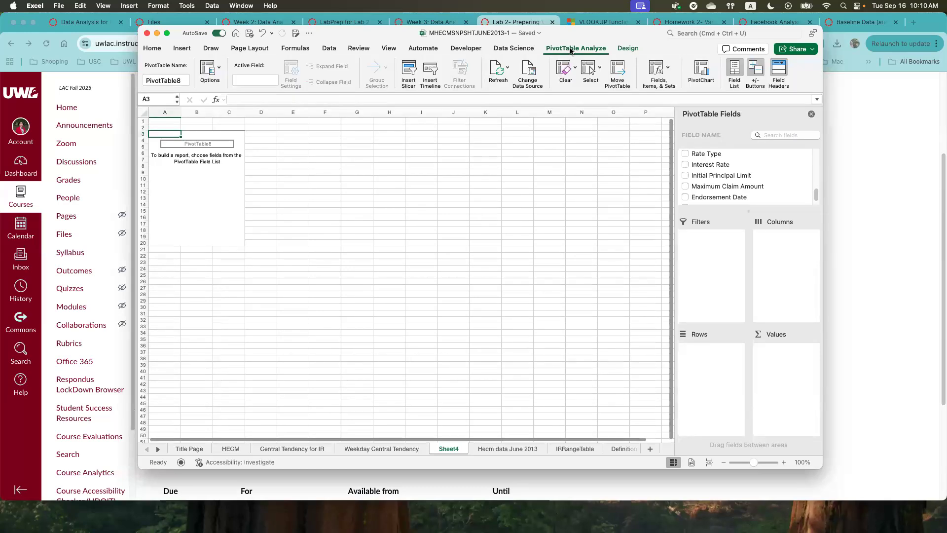
click(495, 70)
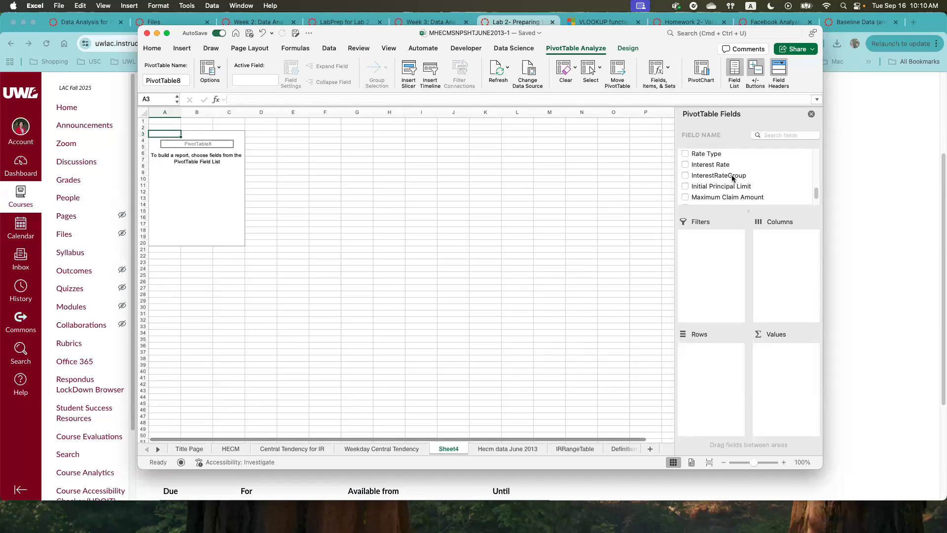
- Add InterestRateGroup to the PivotTable's values as a count and to its rows
click(709, 176)
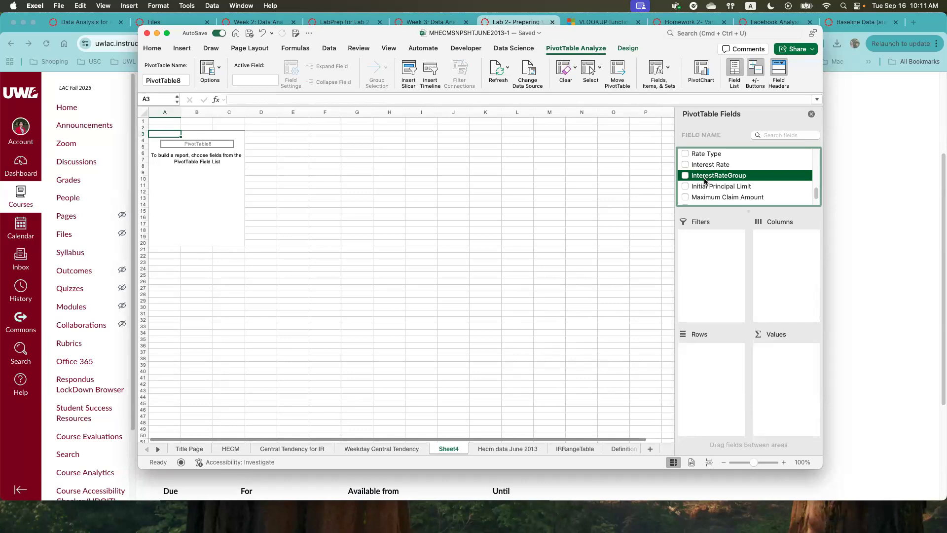
drag(709, 180, 784, 360)
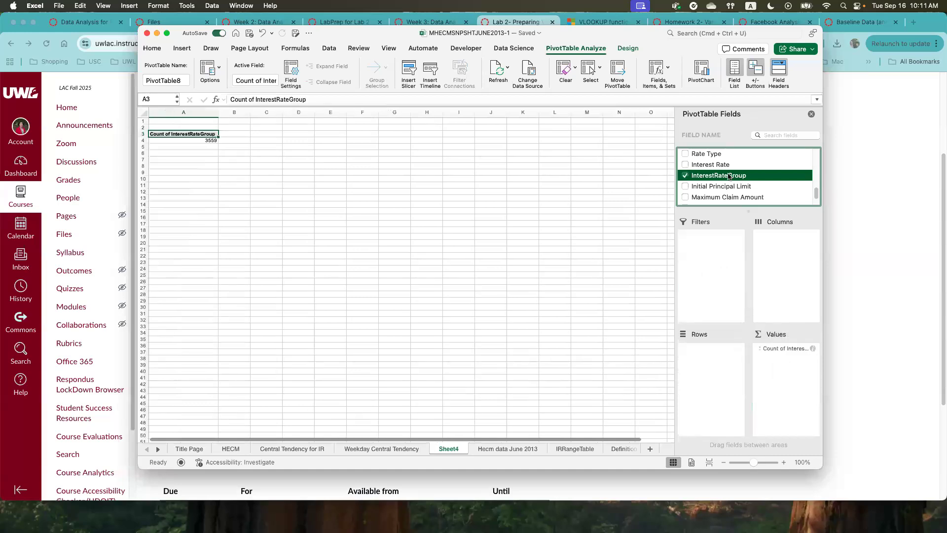
drag(730, 177, 730, 357)
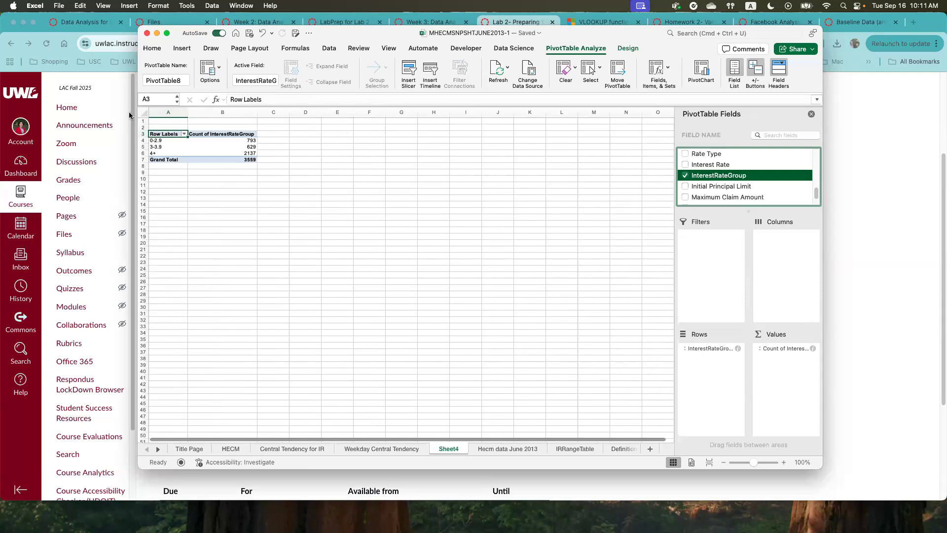
- Examine the loan counts for the 0-2.9, 3-3.9 and 4+ interest rate groups in the PivotTable
click(159, 140)
click(160, 146)
click(160, 153)
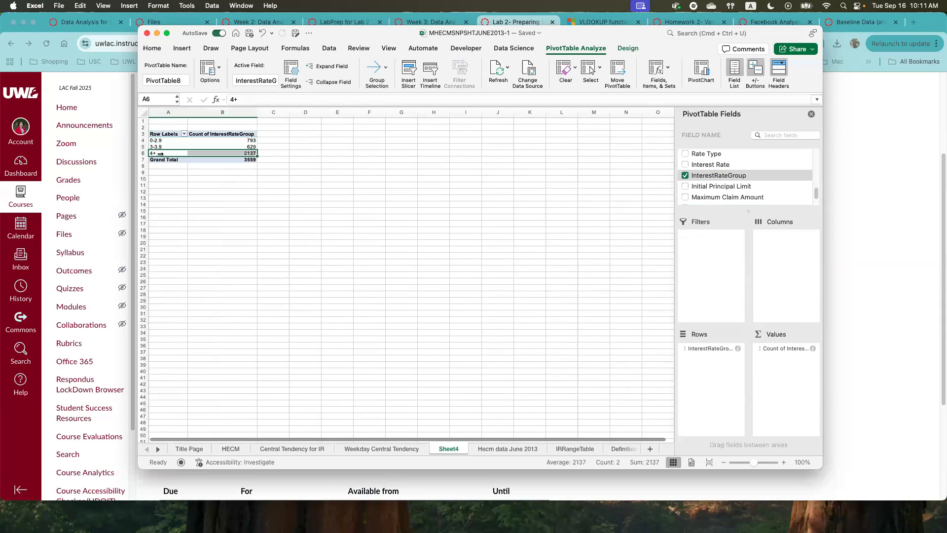
click(778, 349)
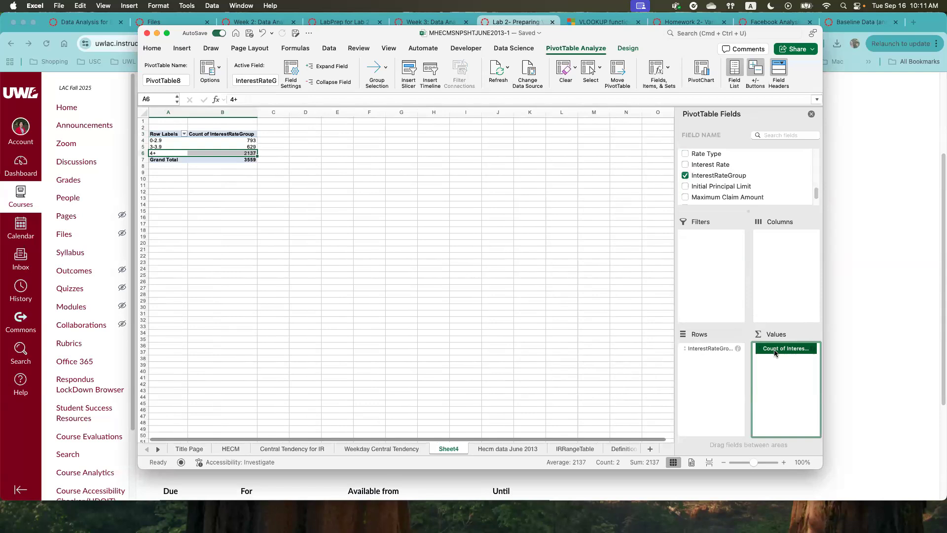
click(165, 141)
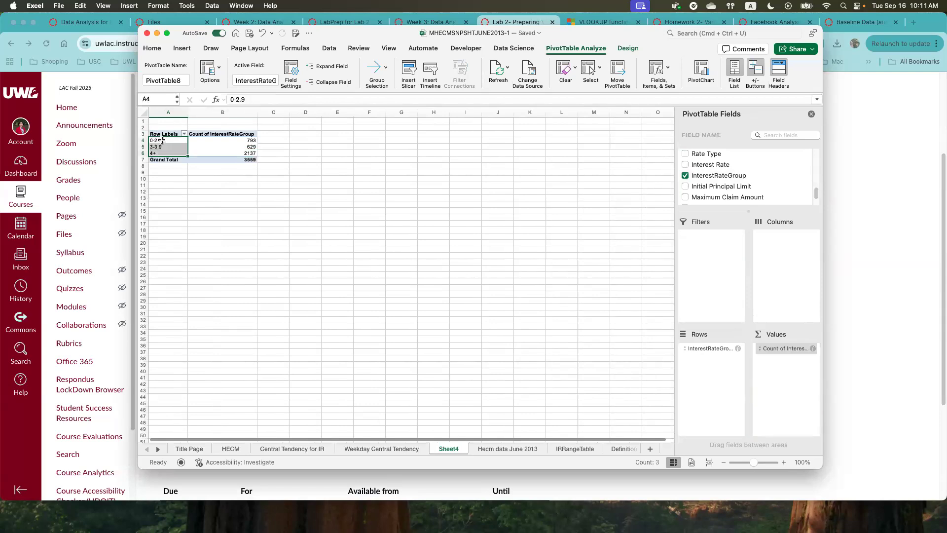
click(158, 147)
click(157, 153)
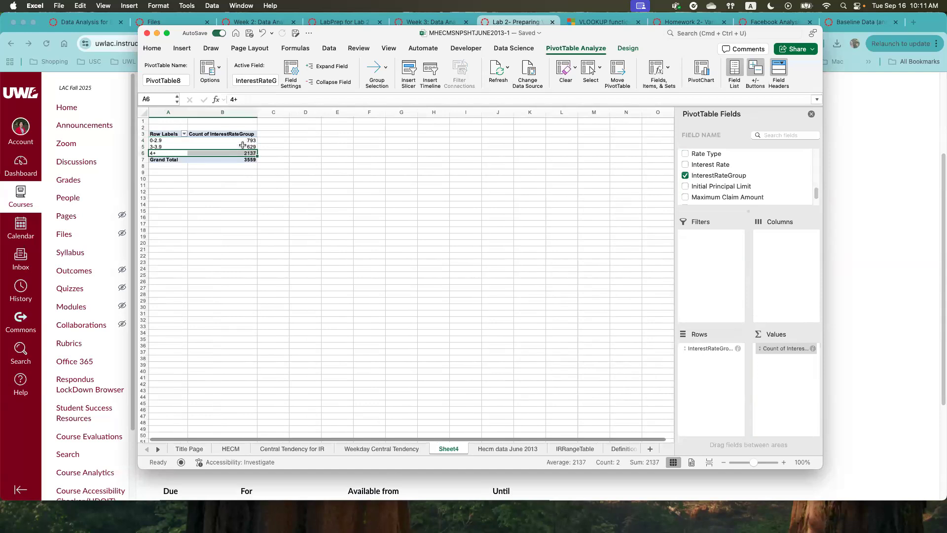
click(242, 154)
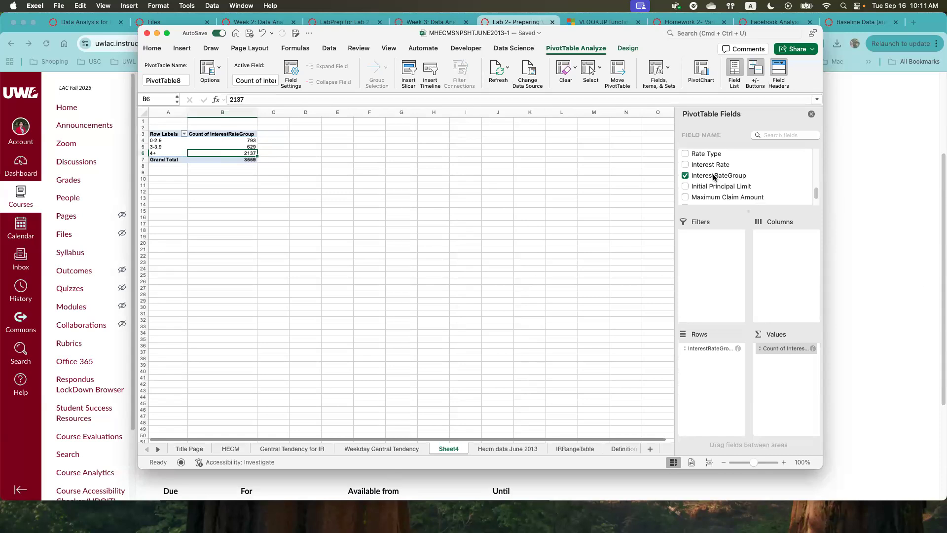
- Add InterestRateGroup to the PivotTable's values a second time
drag(718, 175, 784, 364)
click(782, 359)
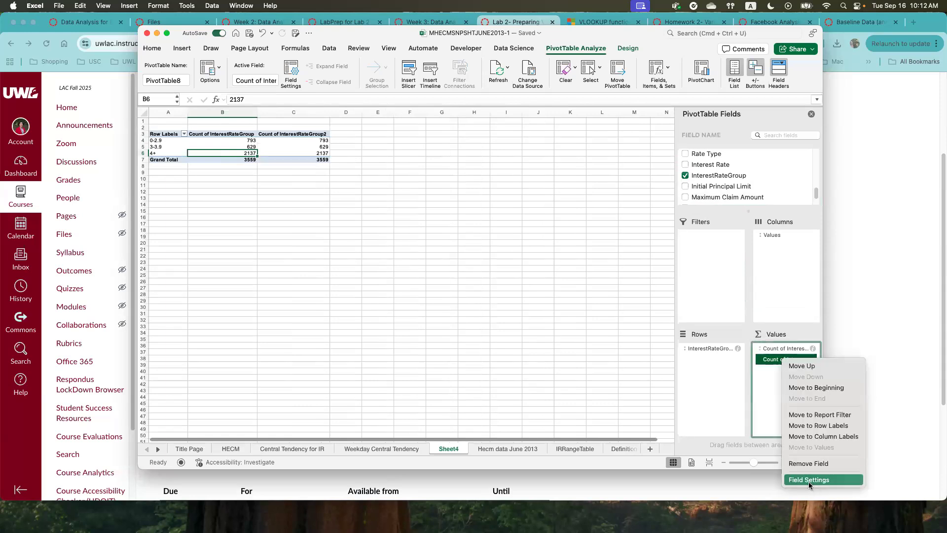
click(766, 361)
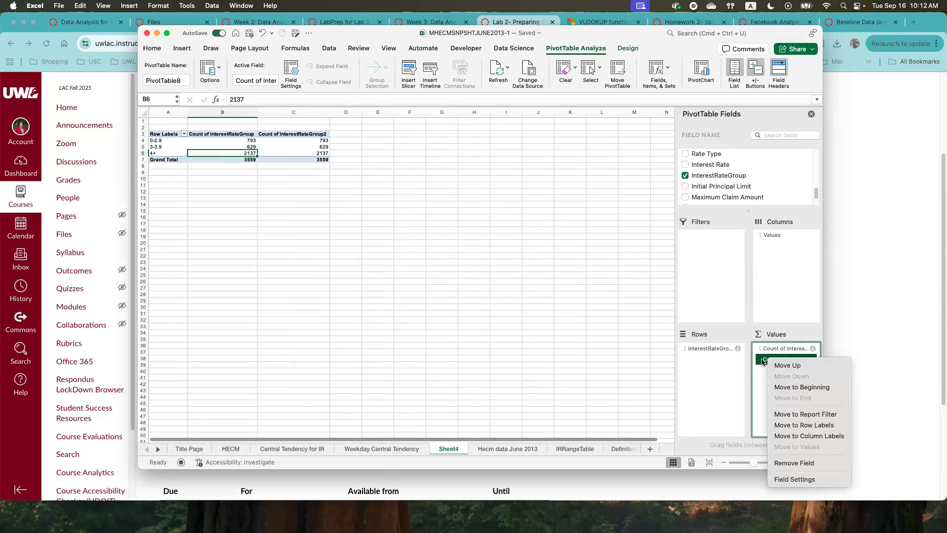
click(762, 361)
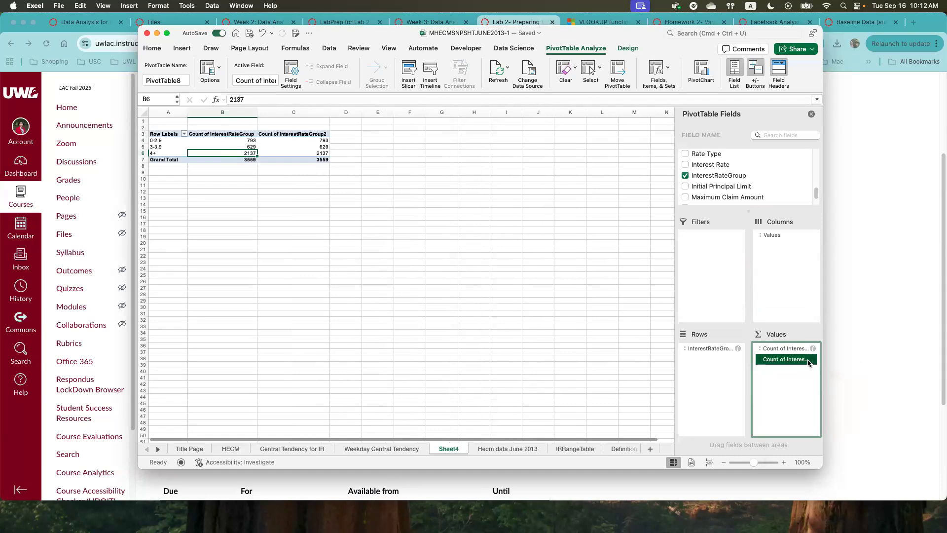
- Show the second InterestRateGroup count as % of Grand Total and check the percentage for the 4+ group
click(812, 360)
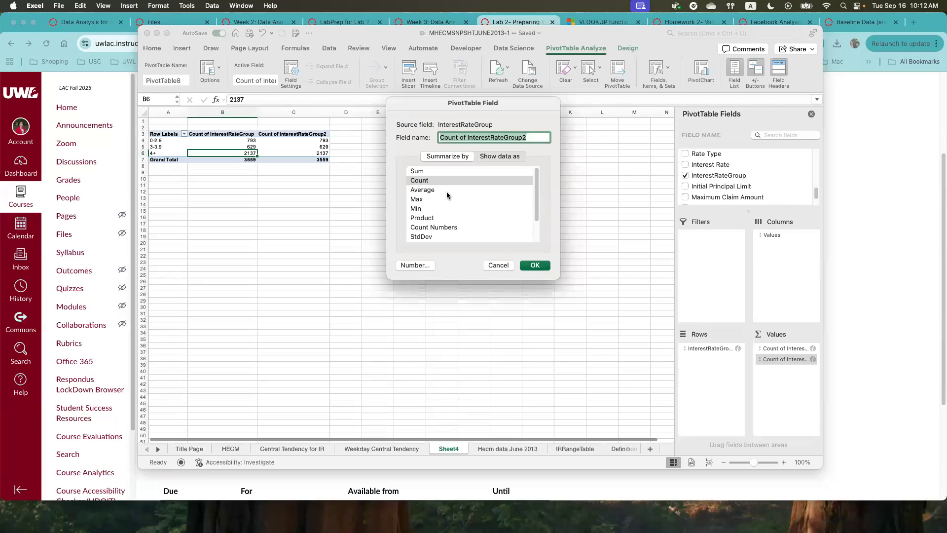
click(496, 156)
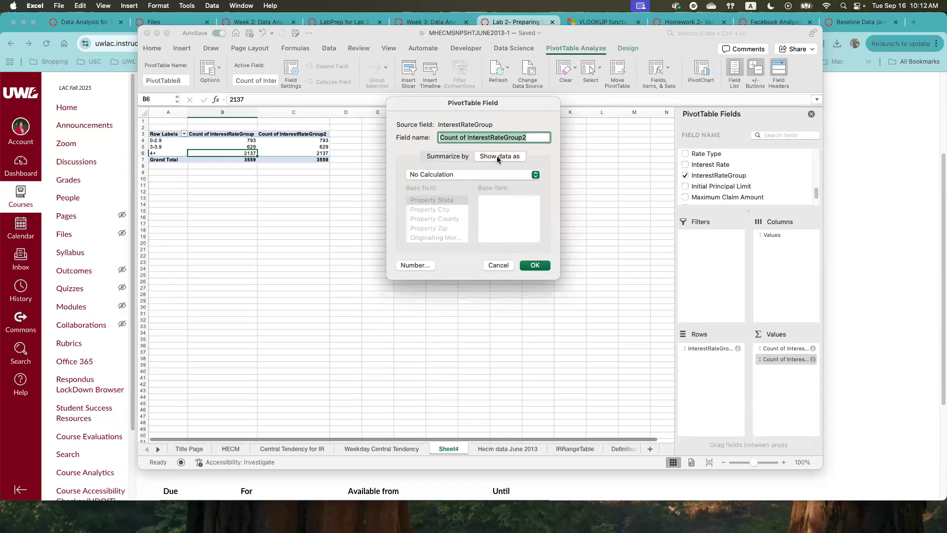
click(535, 175)
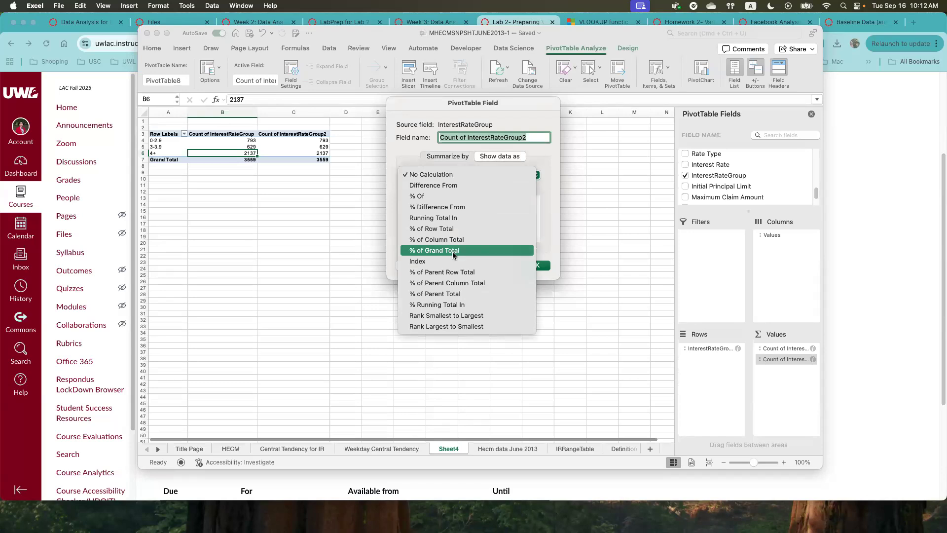
click(453, 253)
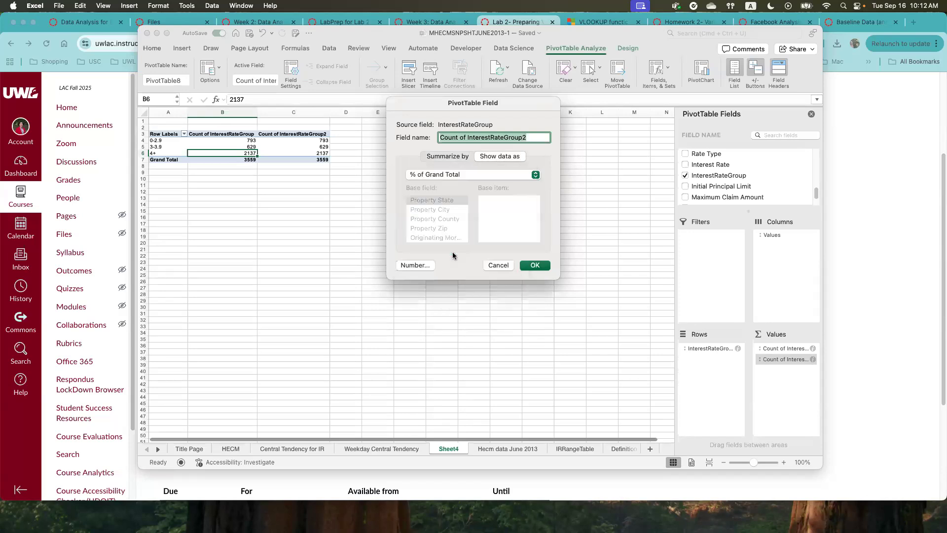
click(537, 269)
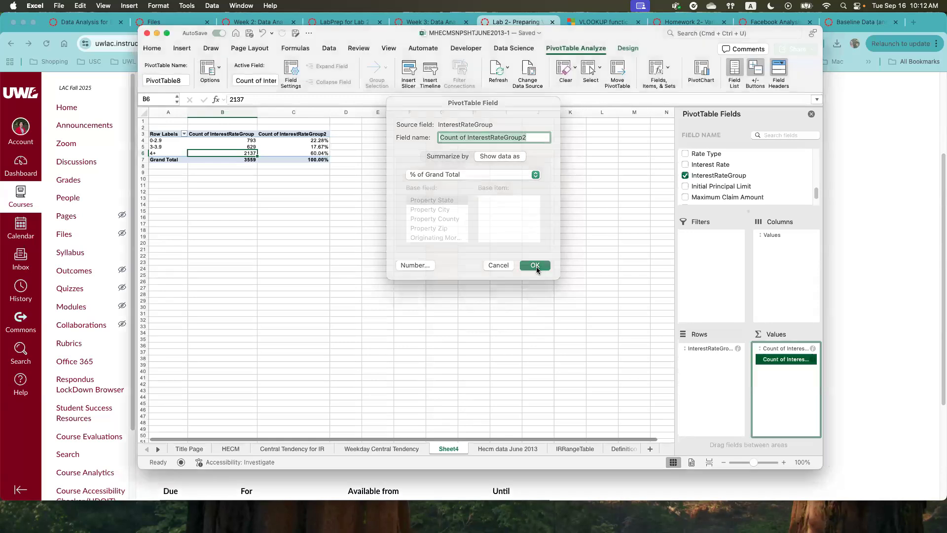
click(320, 153)
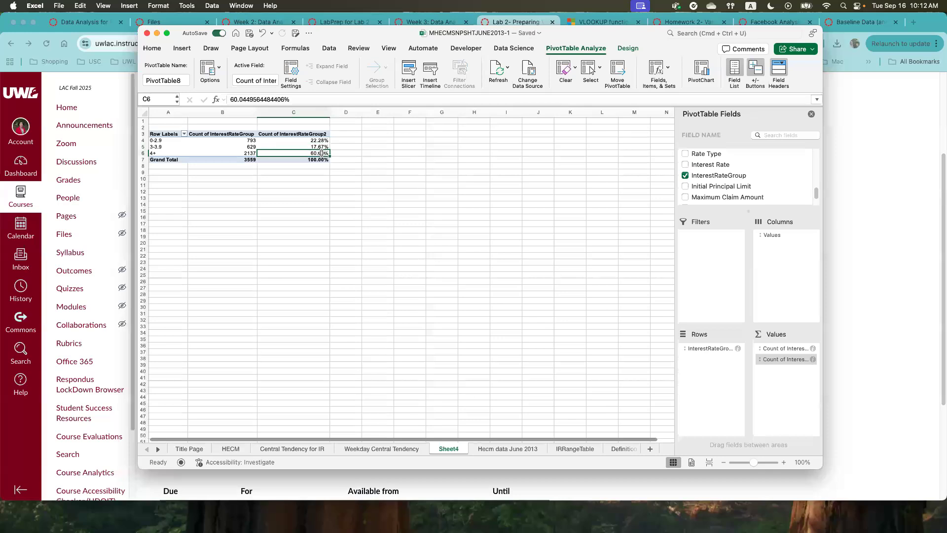
- Review the grand-total percentage for each interest rate group in the PivotTable, especially the 4+ group
click(165, 141)
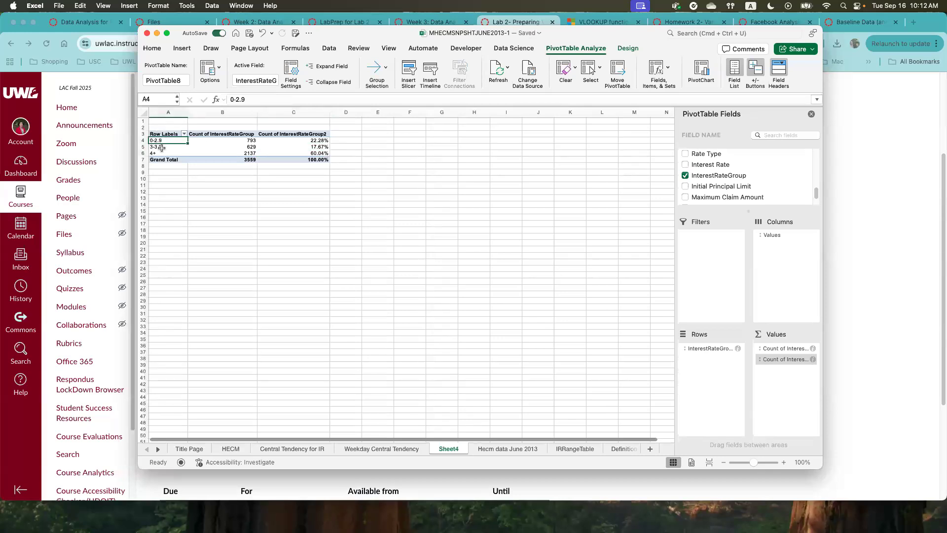
click(163, 147)
click(251, 198)
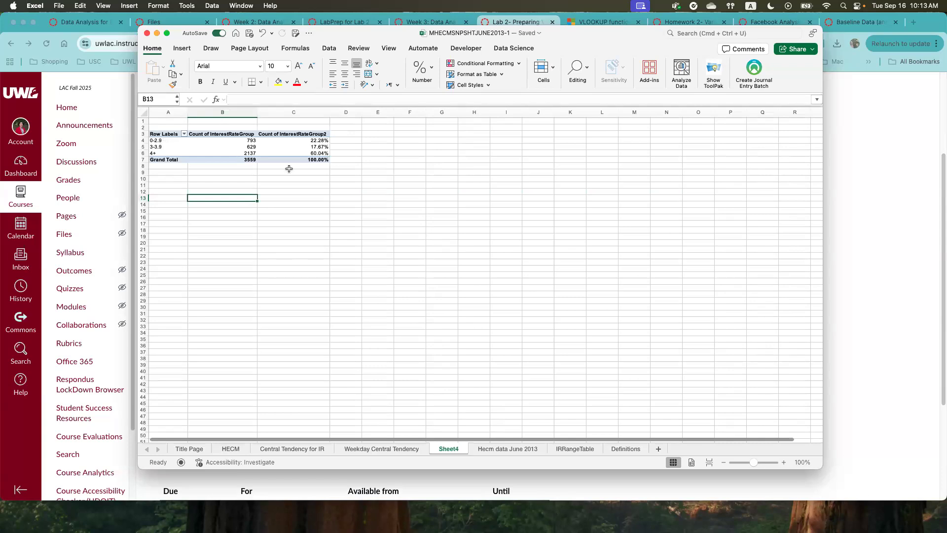
click(313, 140)
click(297, 238)
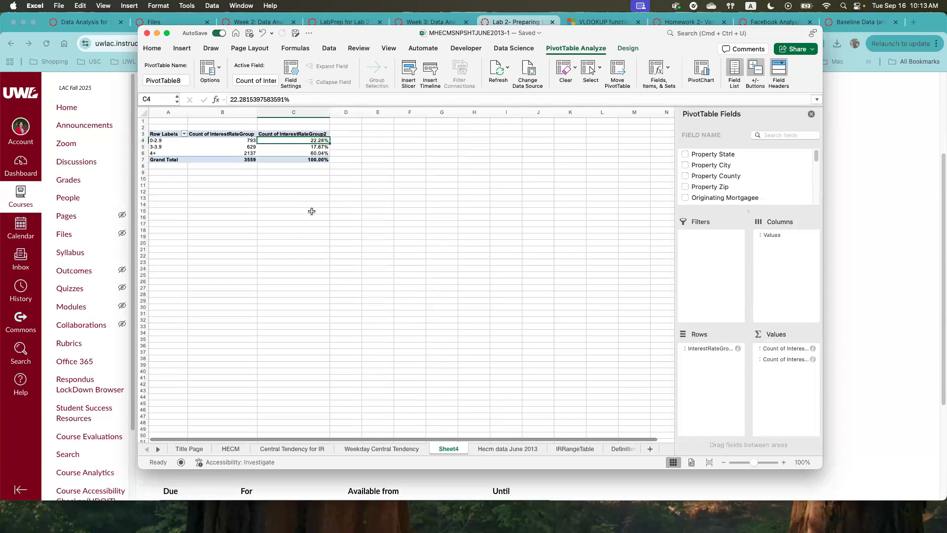
click(303, 141)
drag(304, 141, 306, 154)
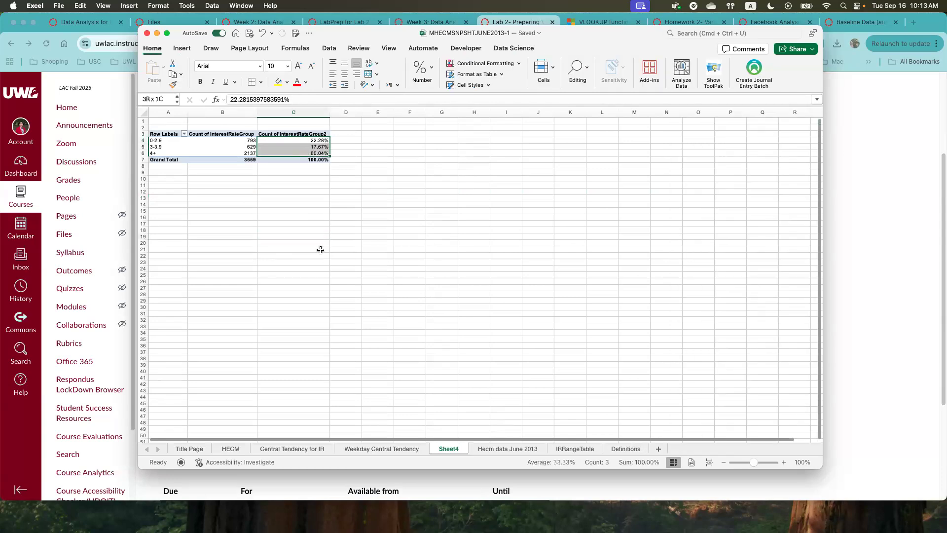
click(298, 154)
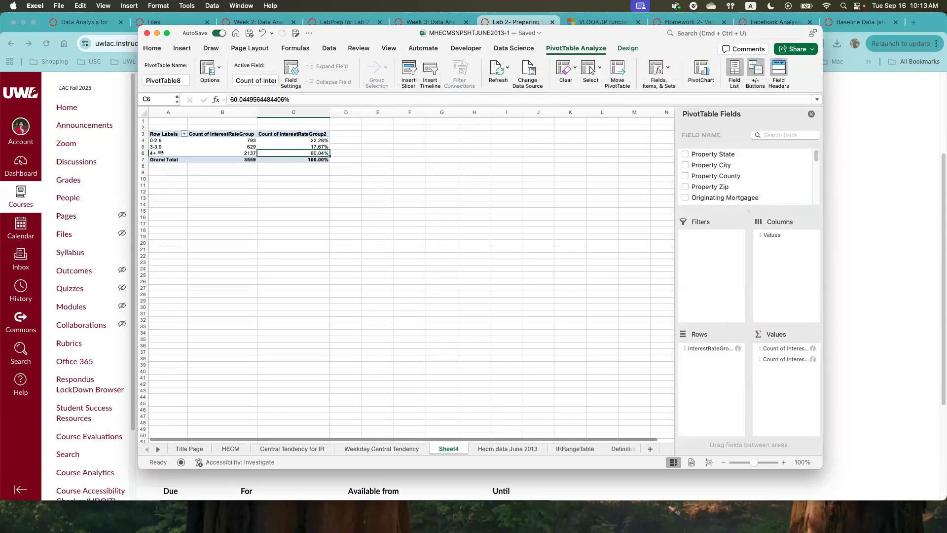
click(150, 152)
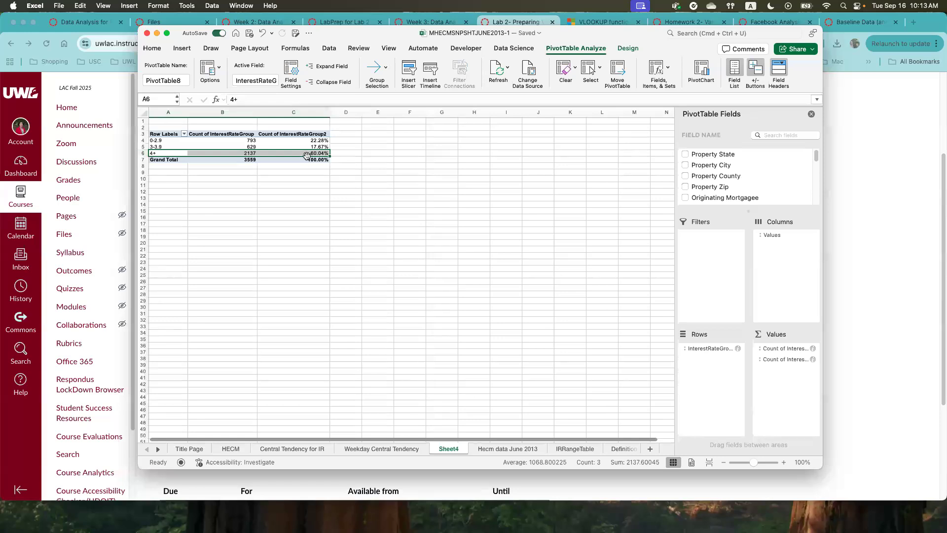
click(162, 152)
click(158, 153)
click(311, 153)
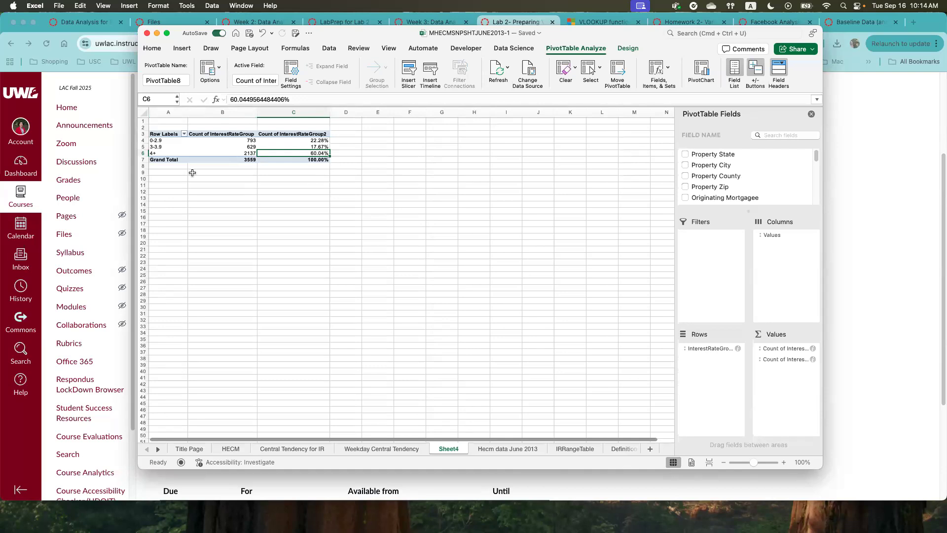
drag(157, 140, 156, 153)
click(292, 254)
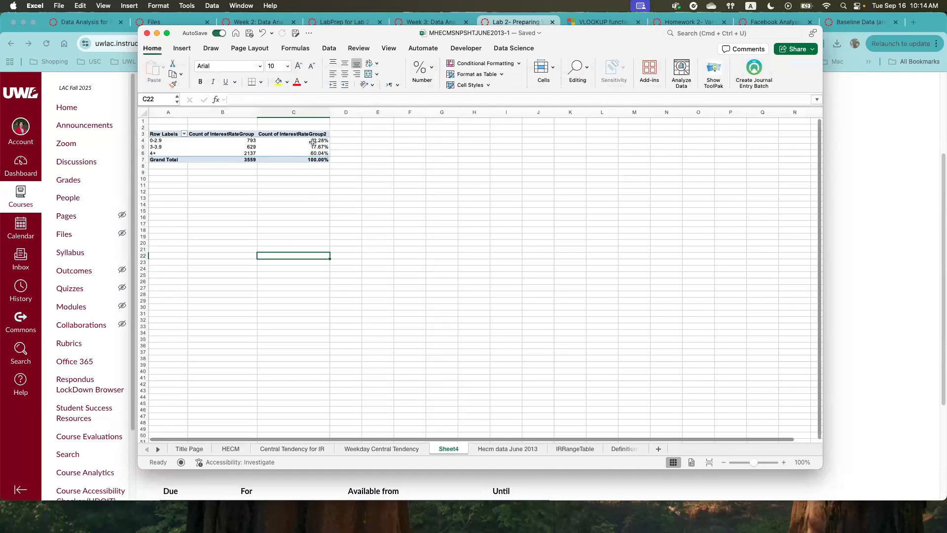
- Compare the loan counts with the grand-total percentages across the three interest rate groups
click(311, 141)
click(312, 147)
click(311, 153)
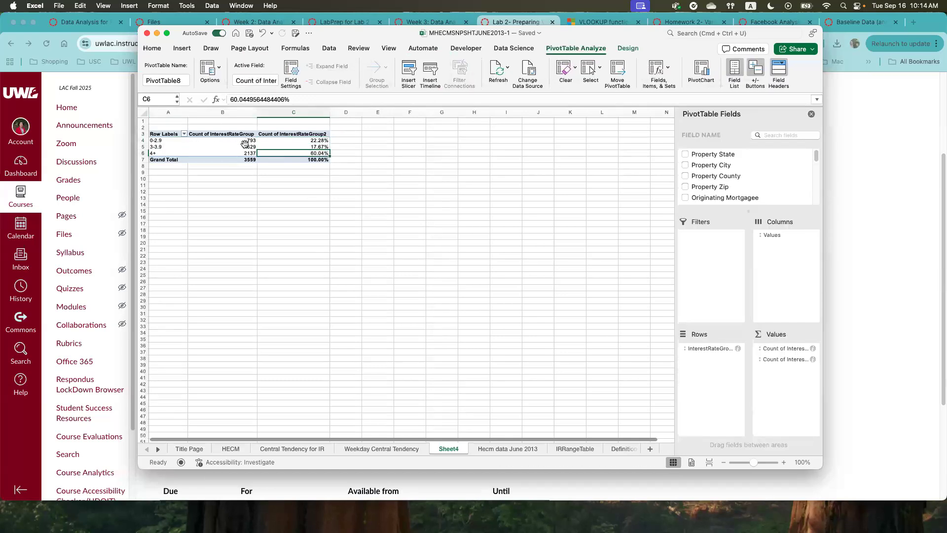
click(245, 142)
click(244, 148)
click(243, 153)
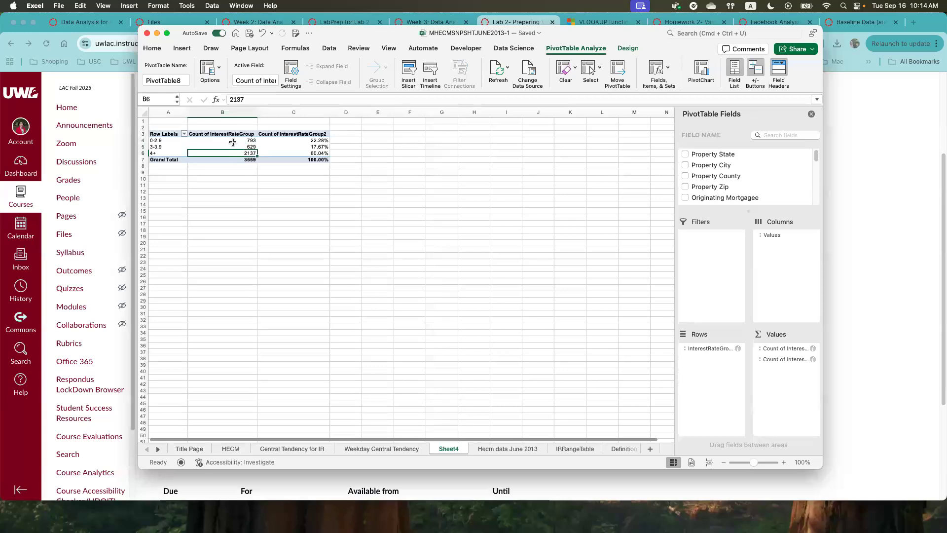
drag(231, 142, 231, 154)
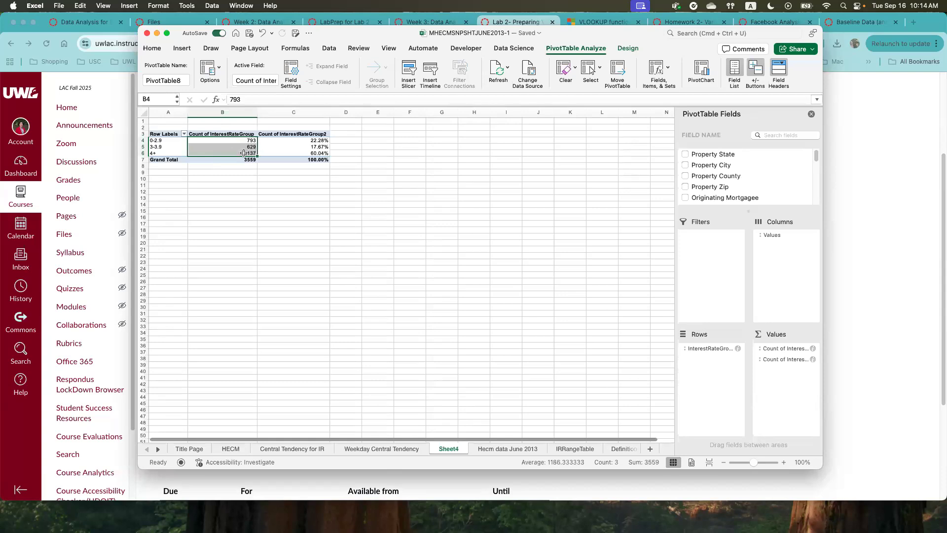
click(243, 153)
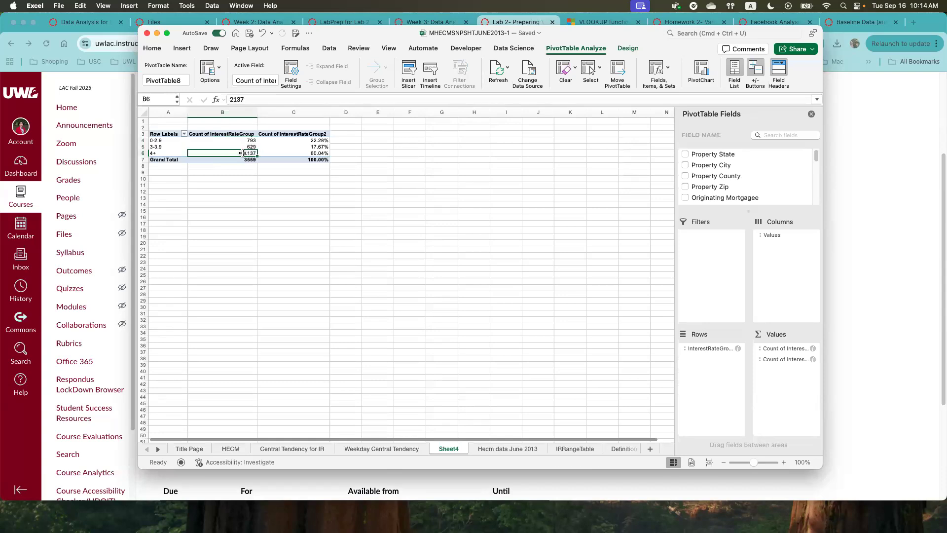
click(237, 141)
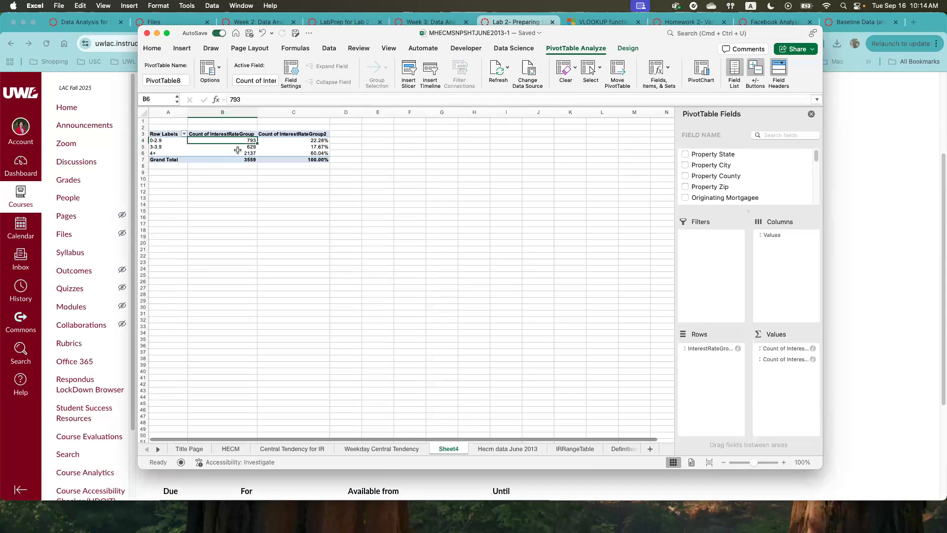
click(238, 148)
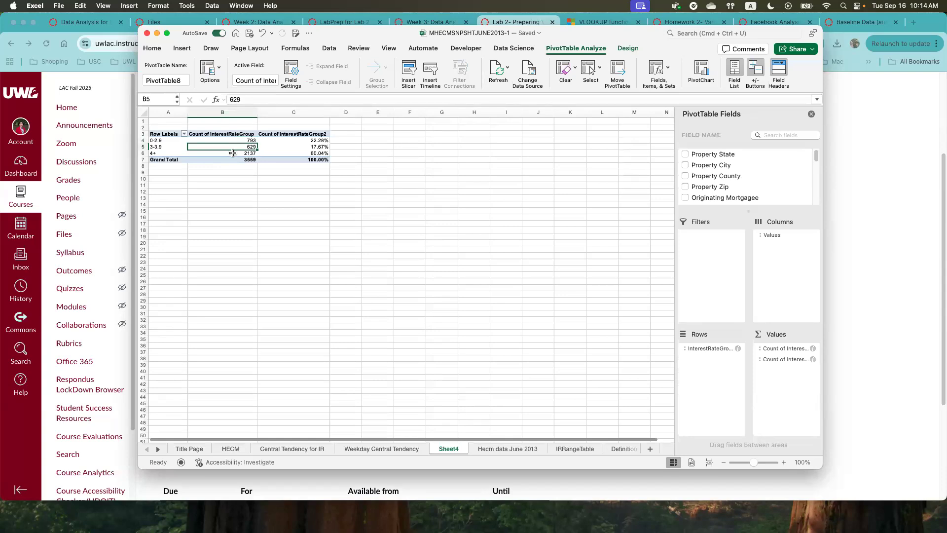
drag(233, 141, 233, 153)
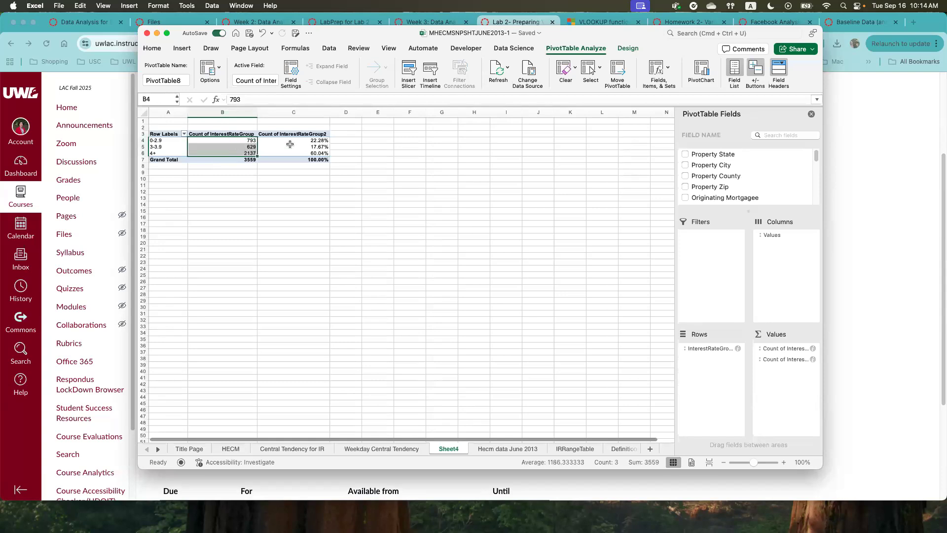
drag(292, 140, 292, 154)
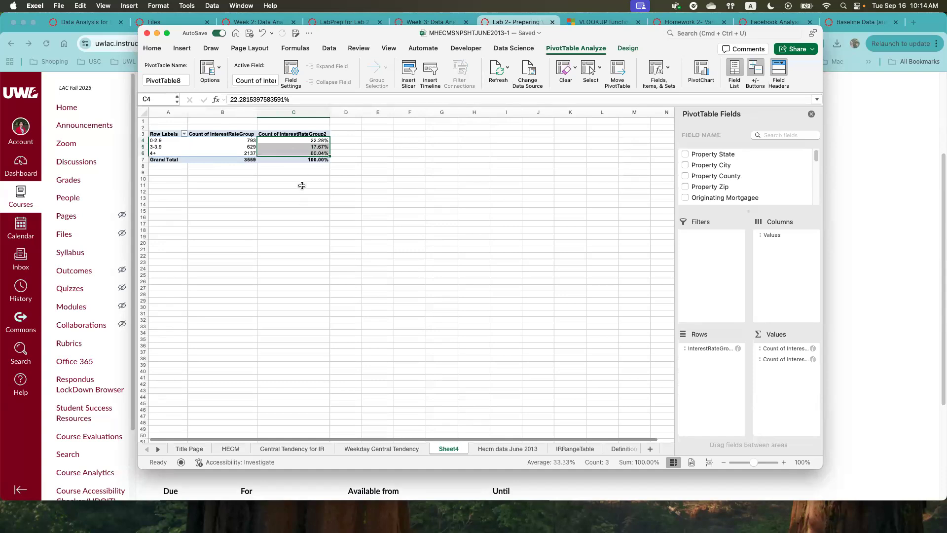
click(156, 152)
drag(303, 143, 303, 153)
- Rename the PivotTable sheet Sheet4 as "IR Group Percentage"
double_click(447, 448)
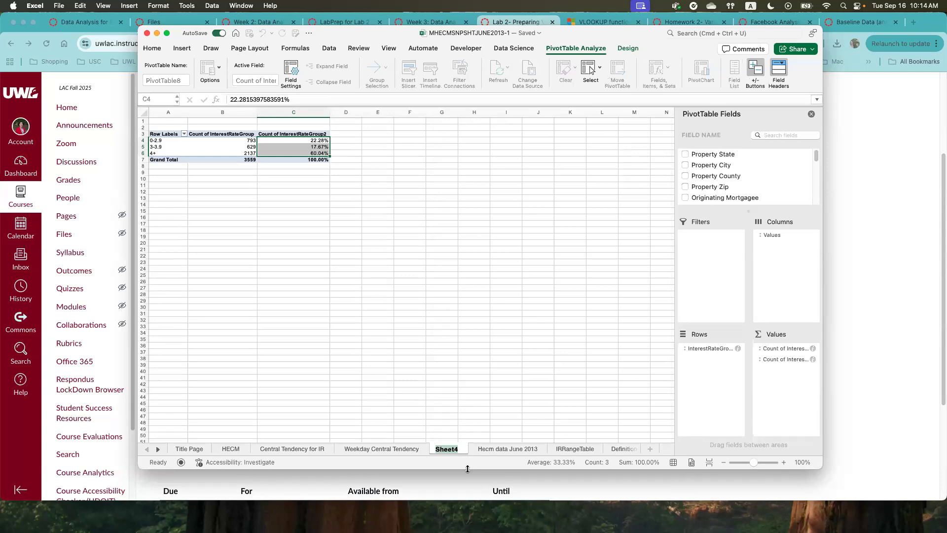
text(IR Group Percentage)
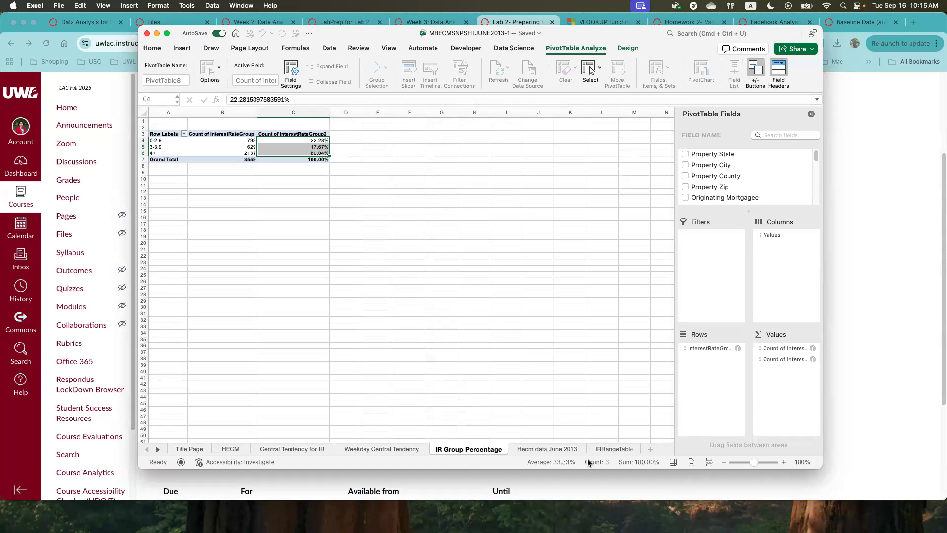
- Open the Hecm data June 2013 sheet and read instruction 4 about the WeekdayName variable on the Lab 2 page in Chrome
click(539, 449)
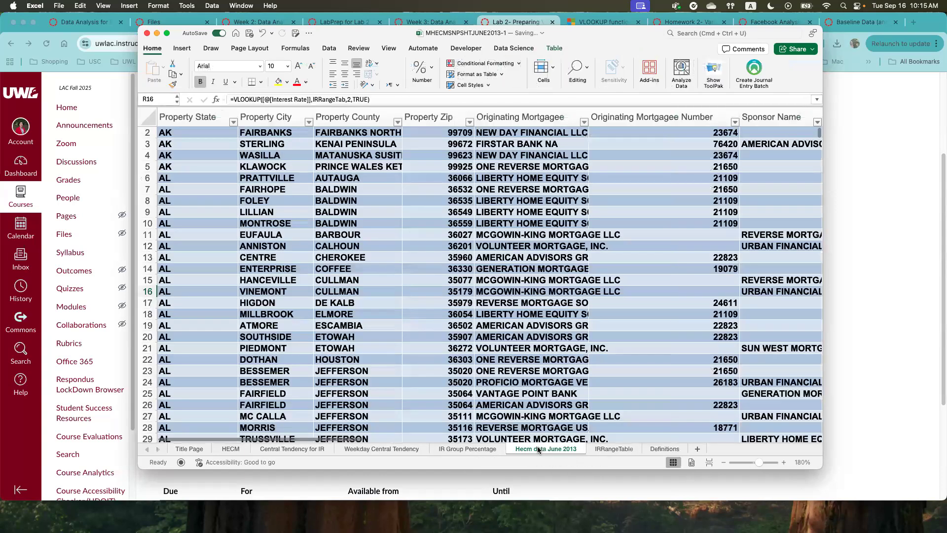
scroll(464, 295, up, 1)
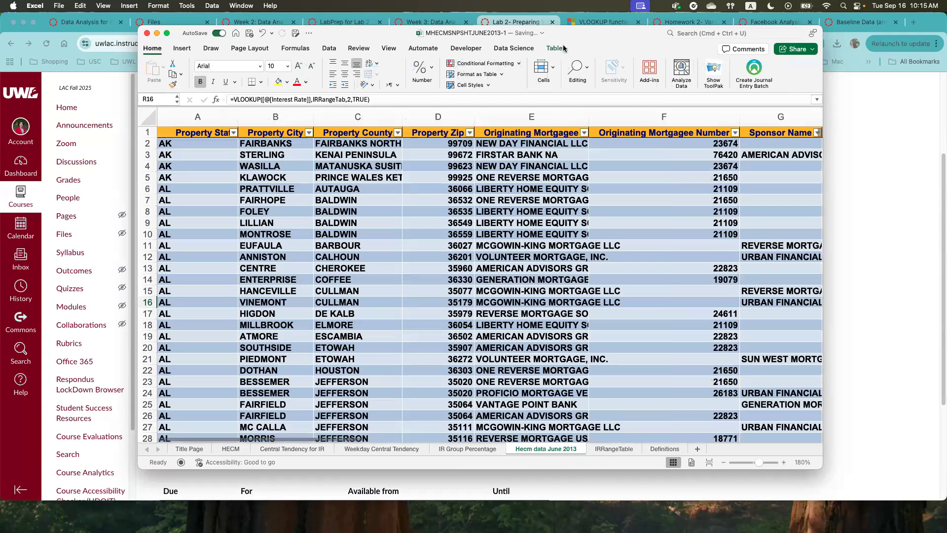
drag(567, 37, 1, 148)
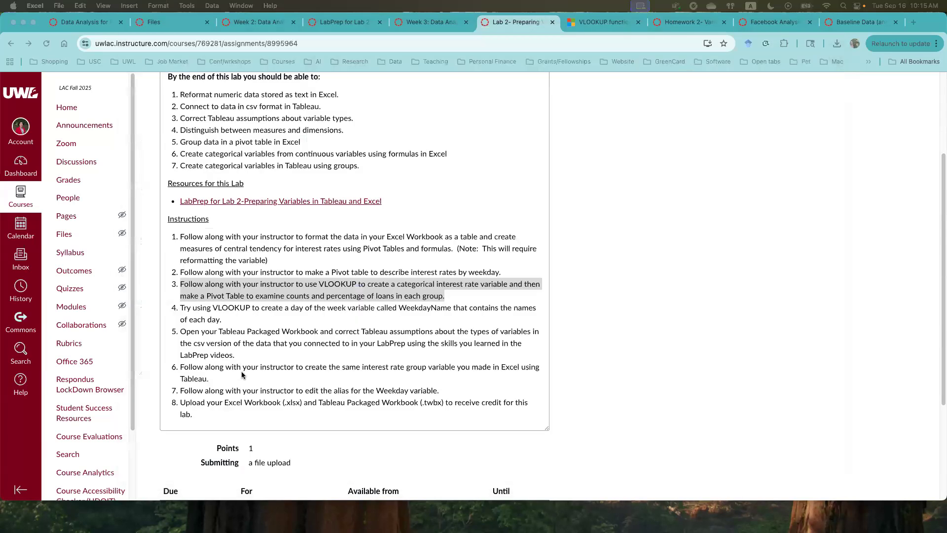
click(195, 316)
drag(182, 307, 231, 326)
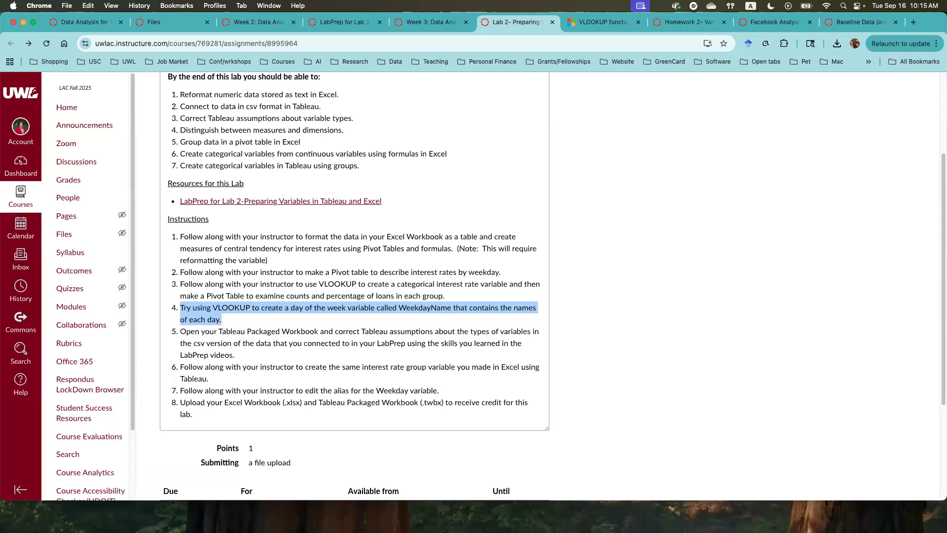
drag(0, 14, 612, 42)
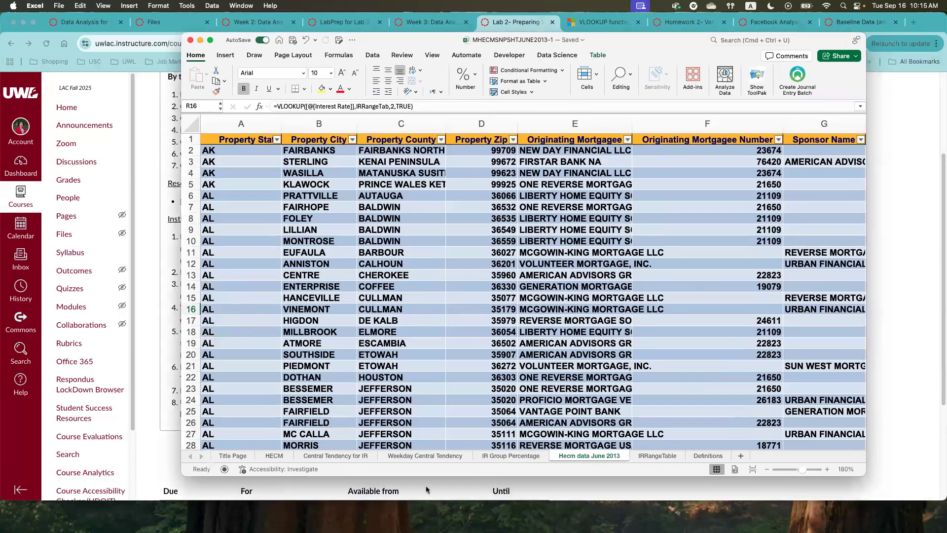
- Examine the numeric day codes in the Week Day column of the Hecm data June 2013 sheet
drag(399, 445, 927, 433)
click(804, 161)
click(802, 174)
click(802, 186)
click(802, 198)
click(802, 218)
click(806, 243)
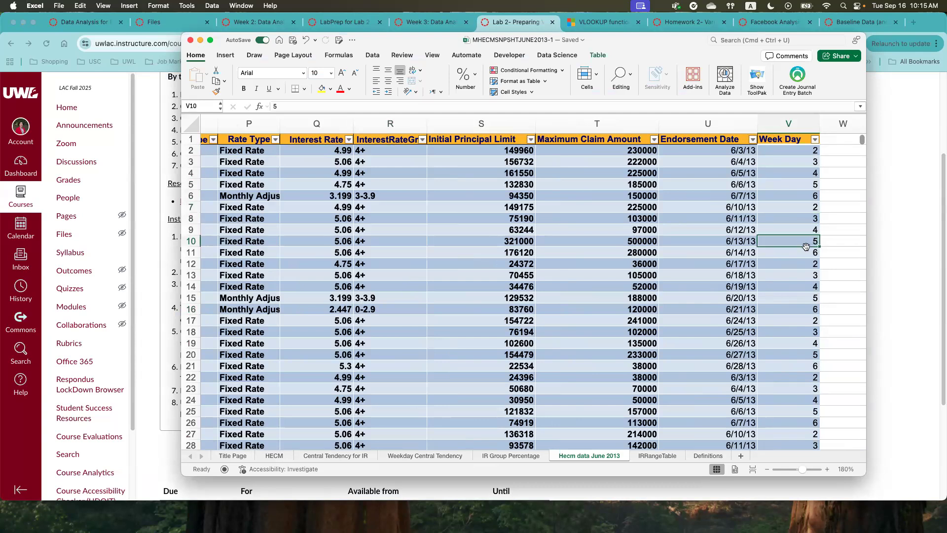
click(803, 152)
click(801, 163)
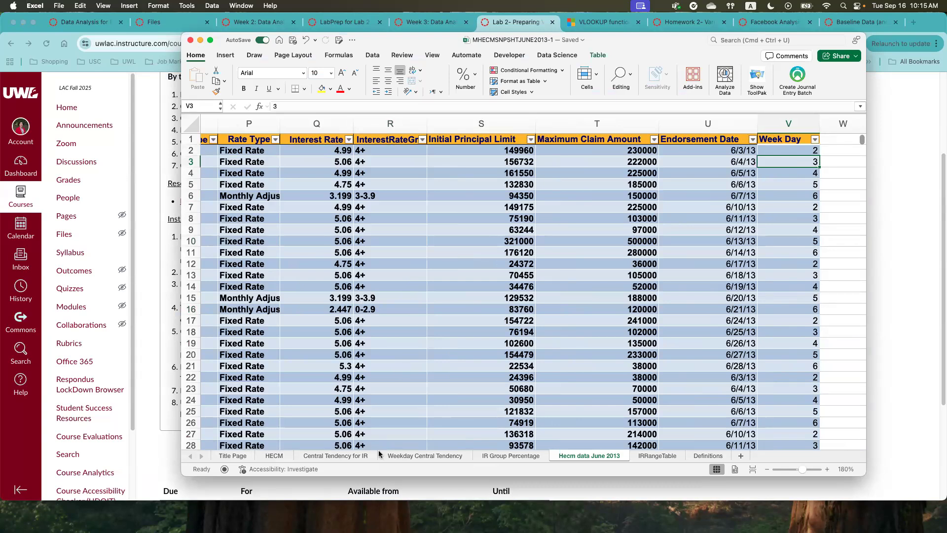
- Look up the Week Day variable on the Definitions sheet to learn how its day numbers are coded
click(708, 455)
scroll(217, 338, down, 5)
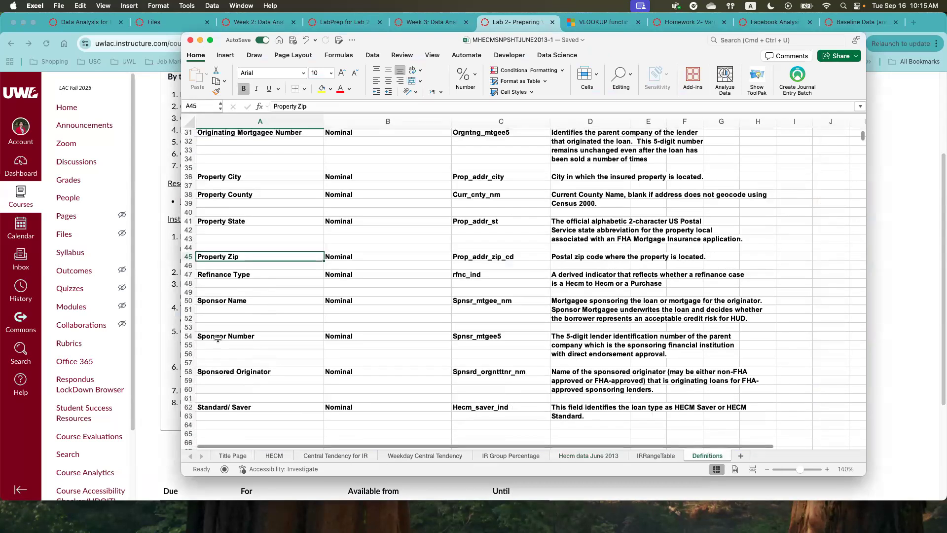
scroll(231, 384, down, 1)
scroll(219, 331, up, 2)
scroll(219, 332, up, 10)
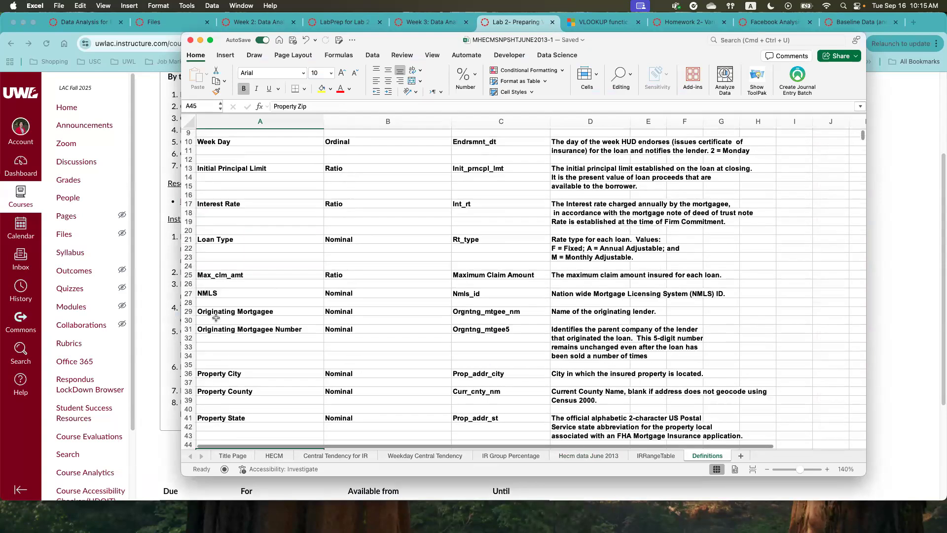
scroll(205, 207, up, 2)
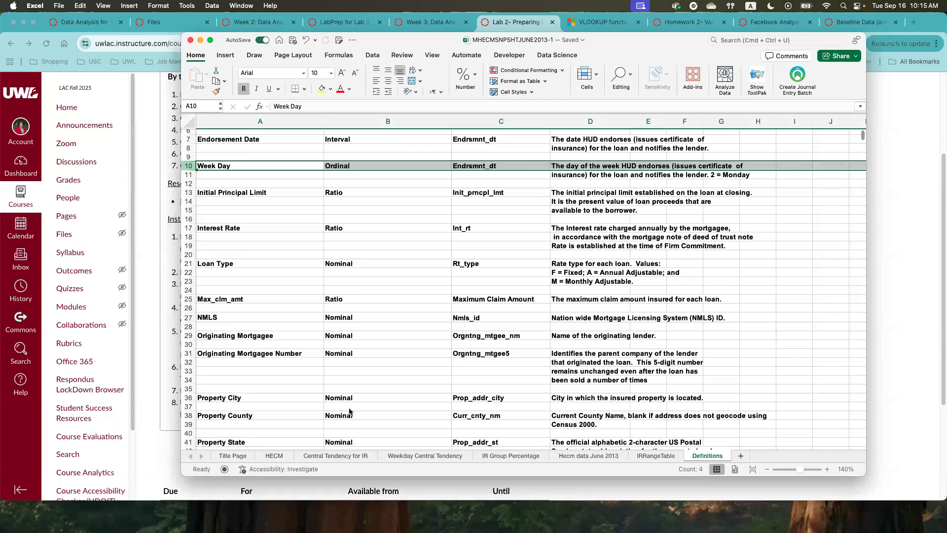
click(579, 457)
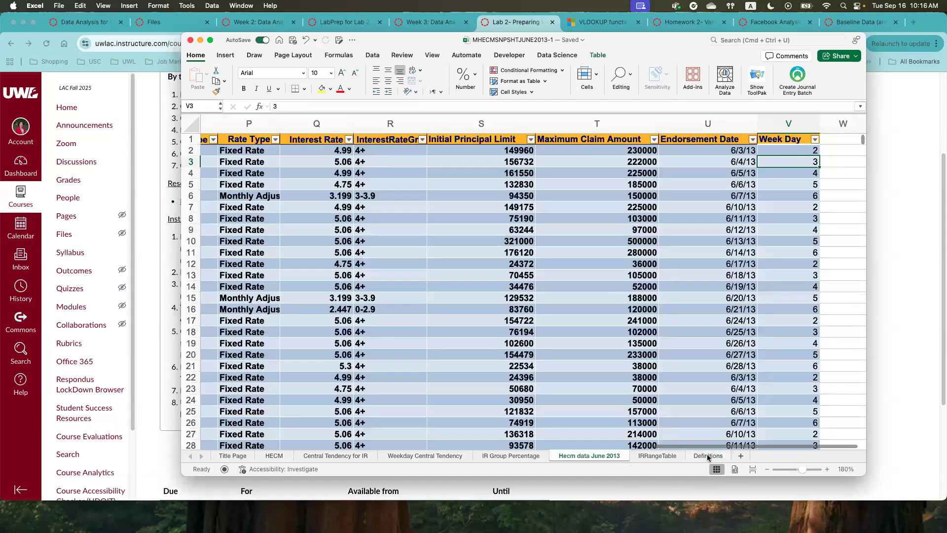
click(708, 456)
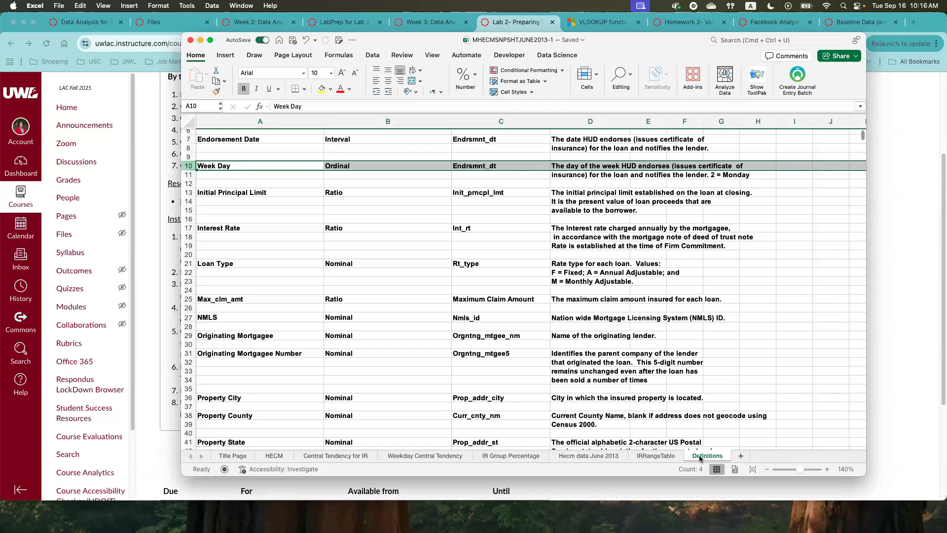
- Inspect the InterestRateGroup column's VLOOKUP formula on the Hecm data June 2013 sheet
click(580, 458)
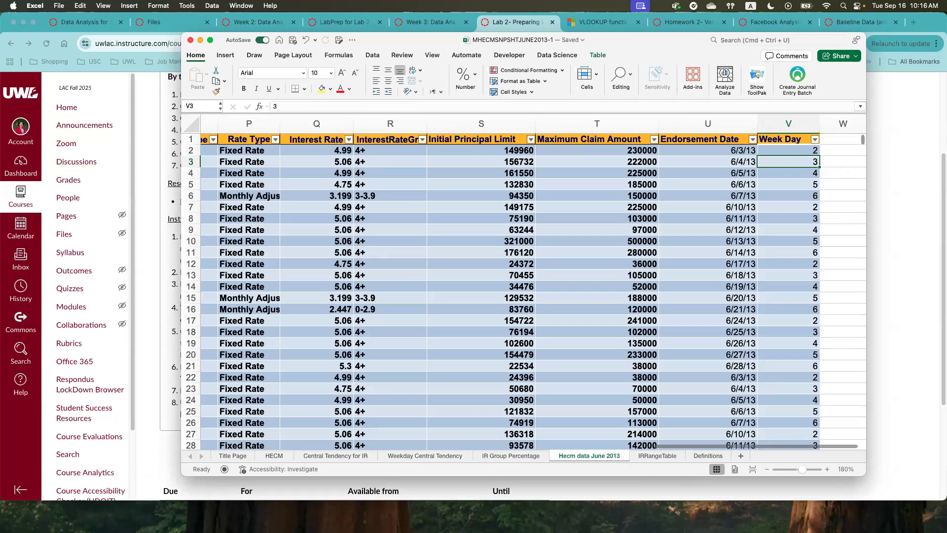
click(367, 151)
key(Down)
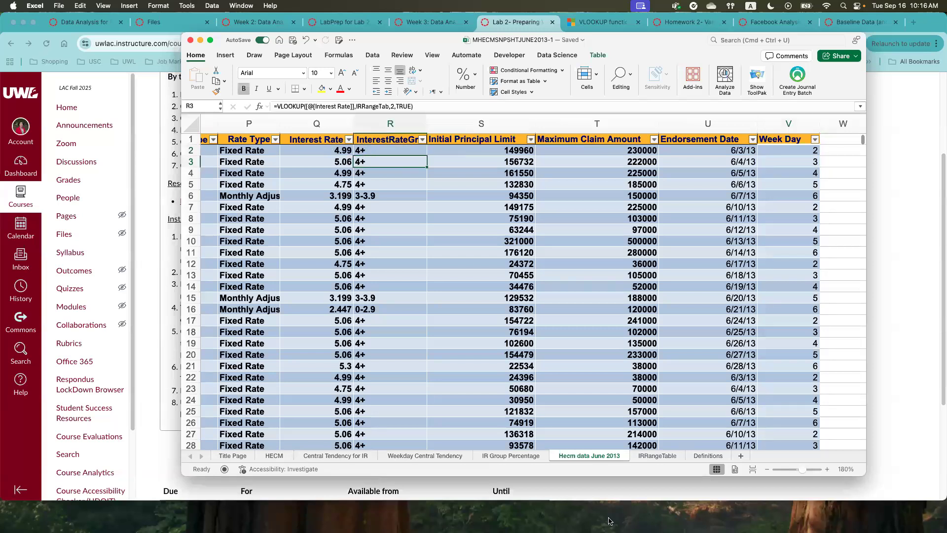
- Add a new worksheet and fill column A with the header Num and the day numbers 1 to 7 below it
click(740, 455)
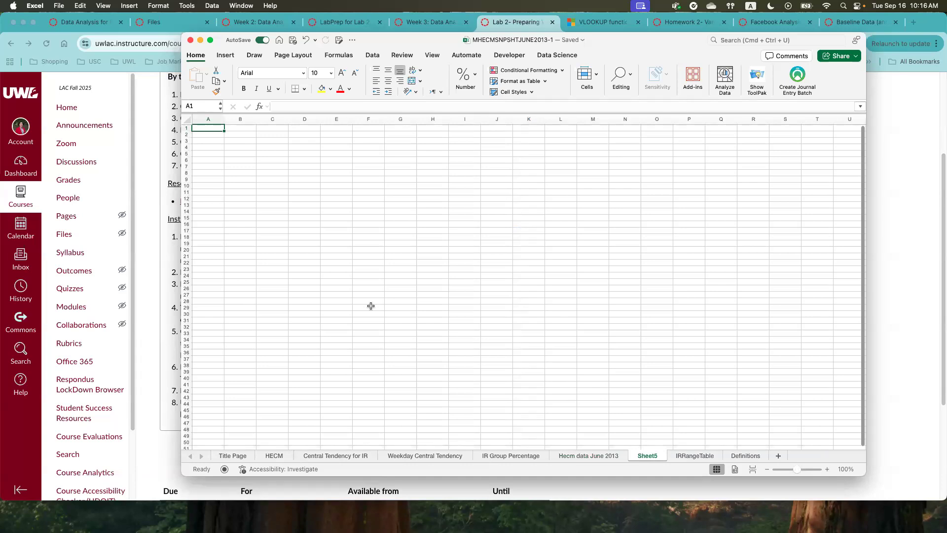
text(Num)
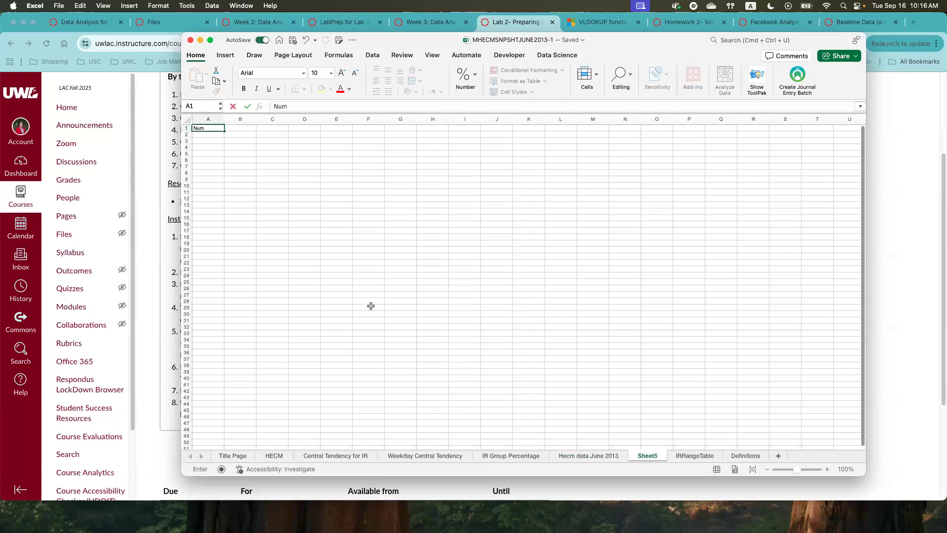
key(Return)
text(1)
key(Return)
text(2)
key(Return)
text(3)
key(Return)
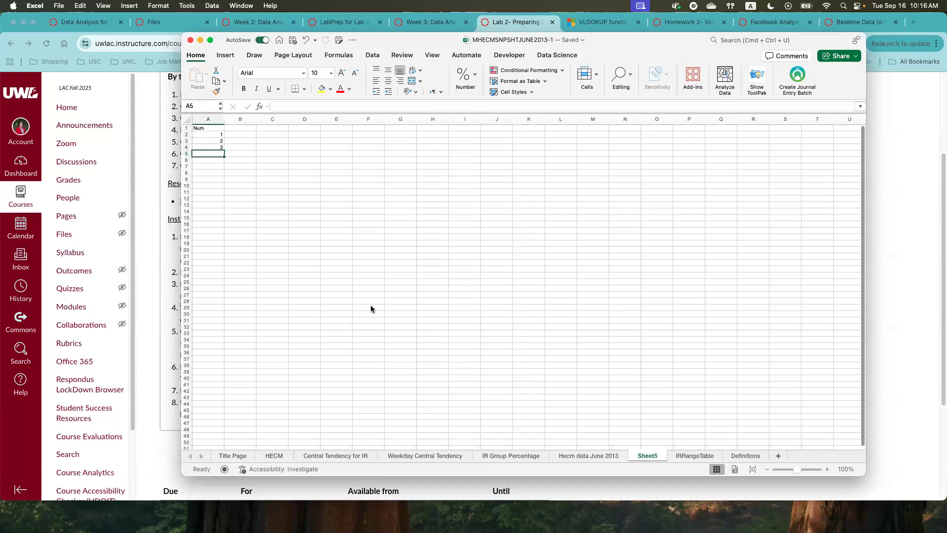
text(4)
key(Return)
text(5)
key(Return)
text(6)
key(Return)
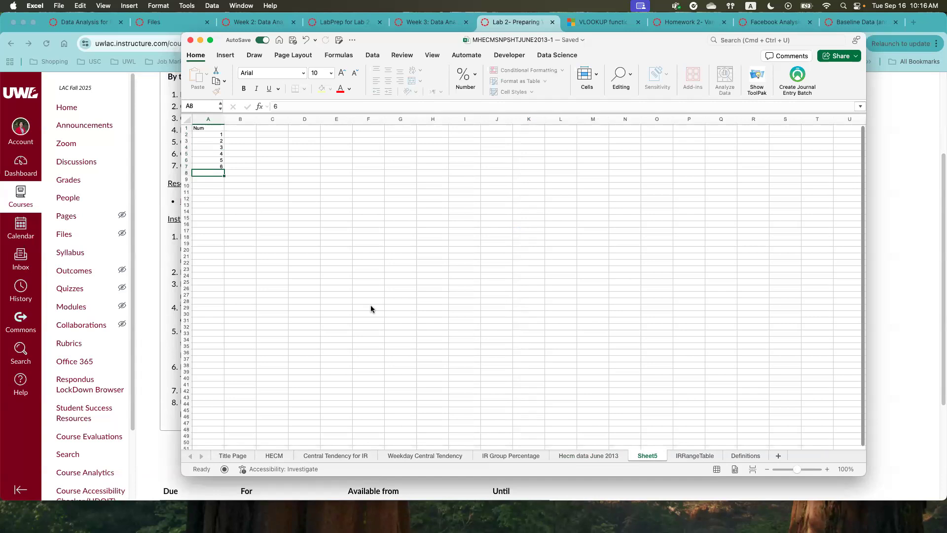
text(7)
- Fill column B with the header Name and the weekday names Sunday to Saturday beside the numbers 1 to 7
click(237, 128)
text(Name)
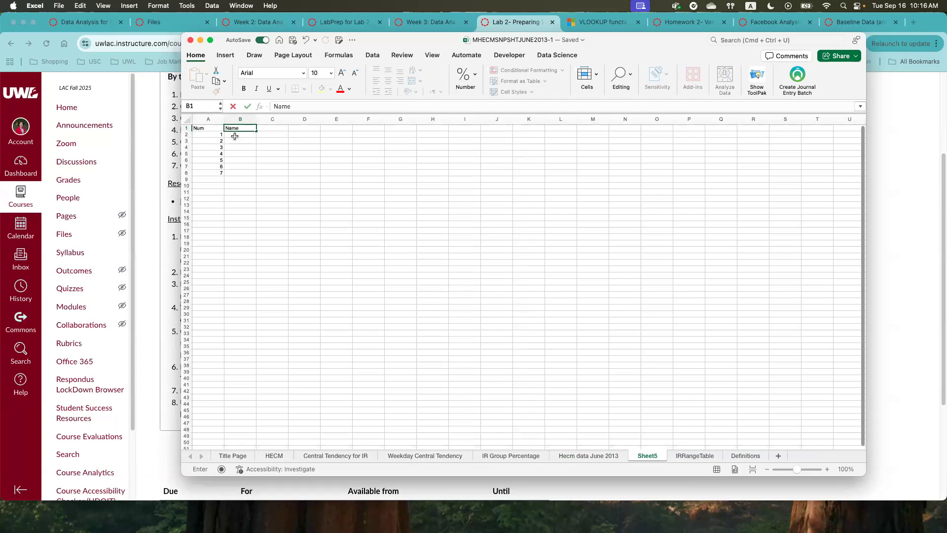
key(Return)
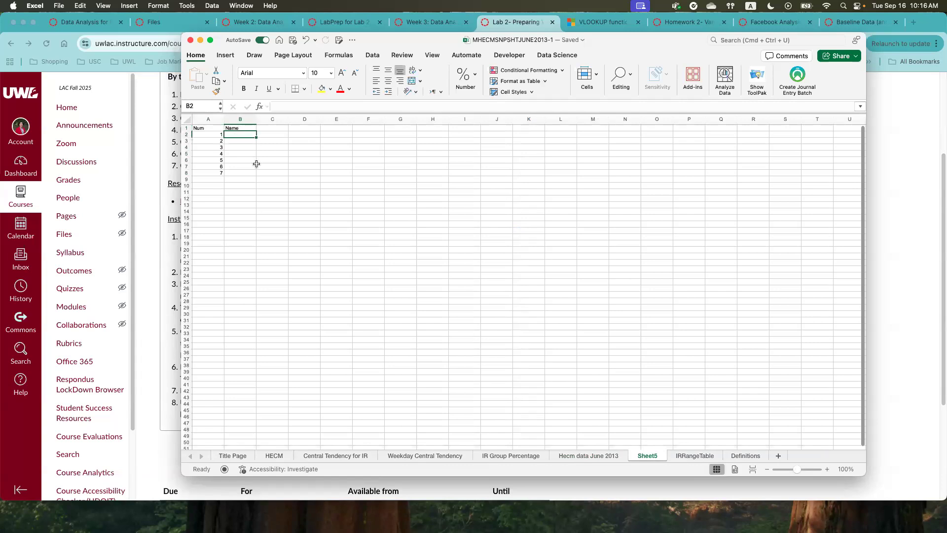
text(Sunday)
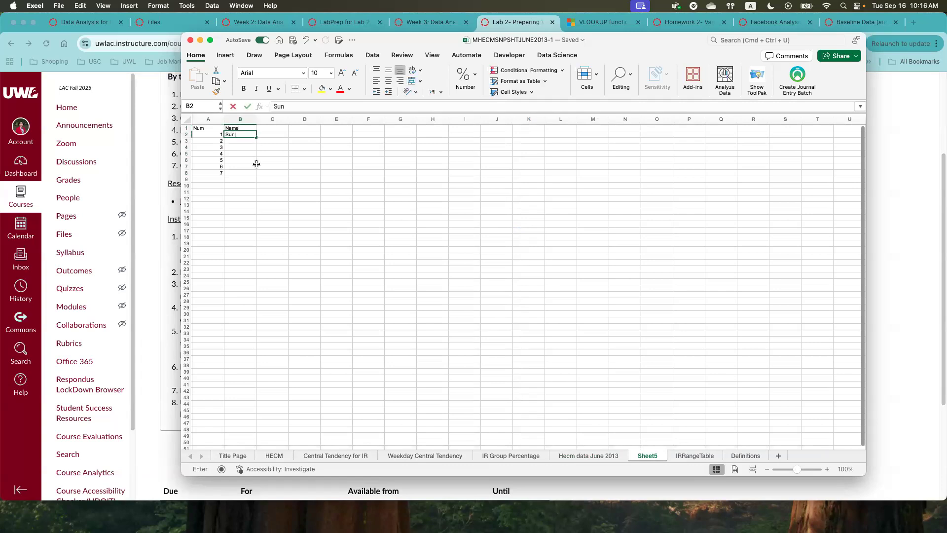
key(Return)
text(Monday)
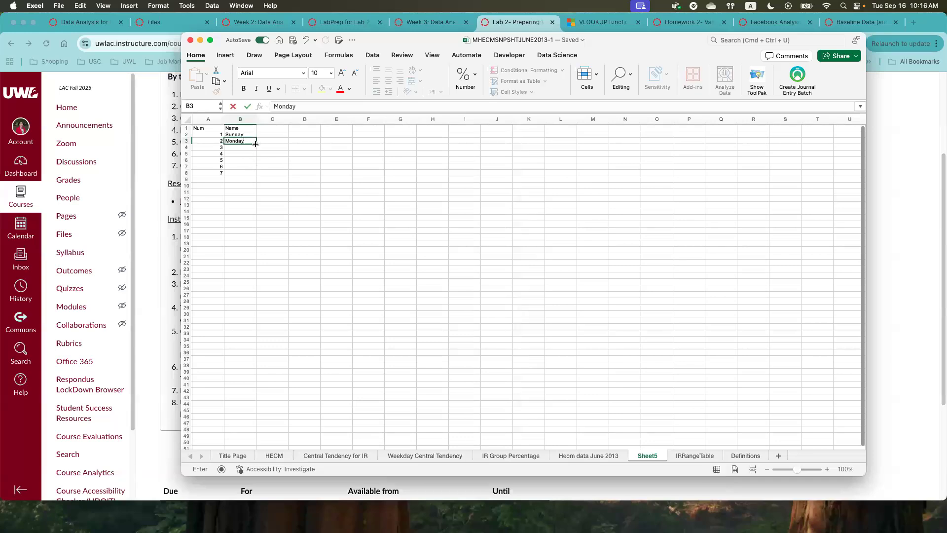
drag(255, 143, 256, 176)
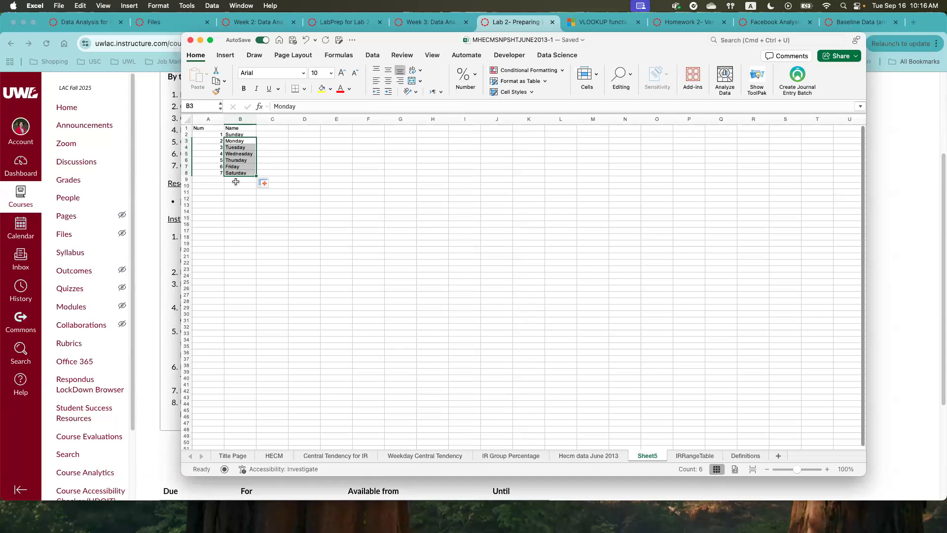
- Convert the range A1:B8 of day numbers and names into a table with headers
click(209, 120)
click(206, 139)
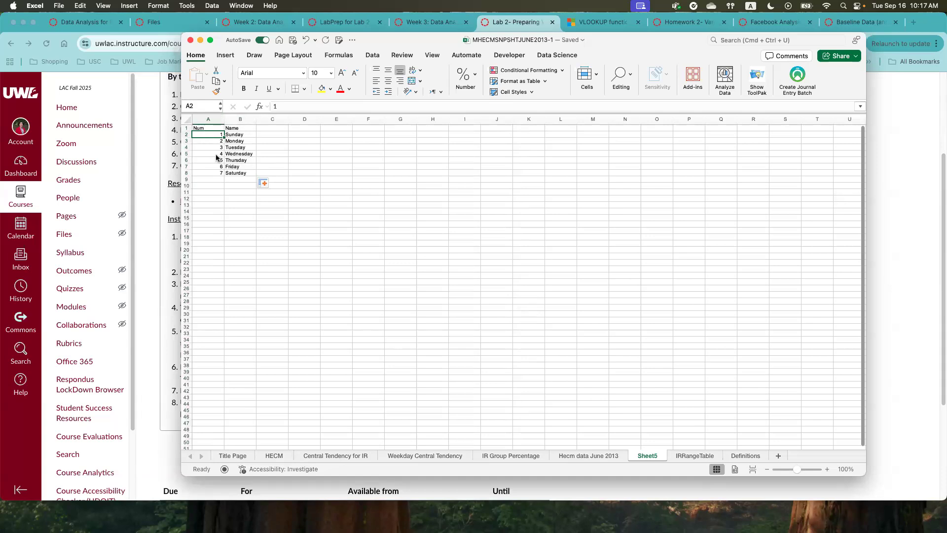
key(super+t)
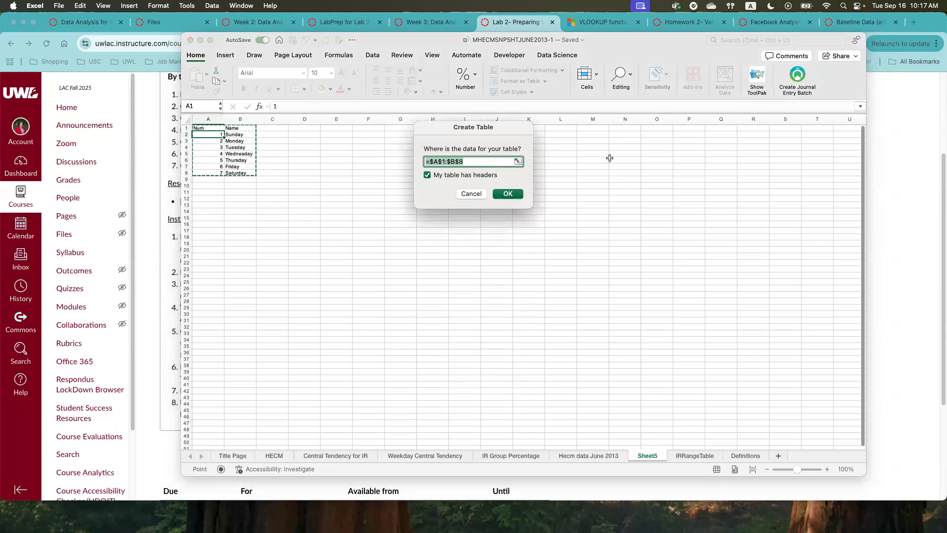
click(506, 194)
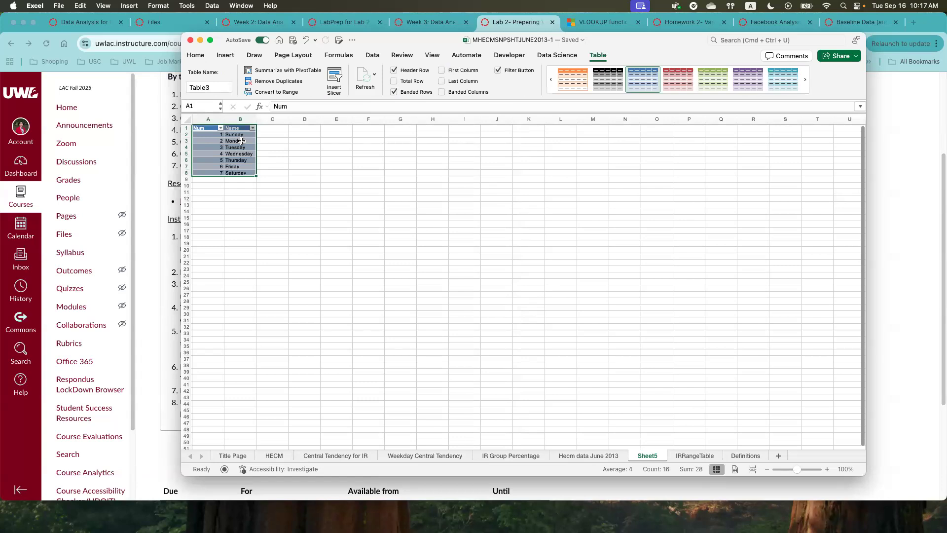
- Name the weekday table dayLookupRange and check its table name
click(206, 88)
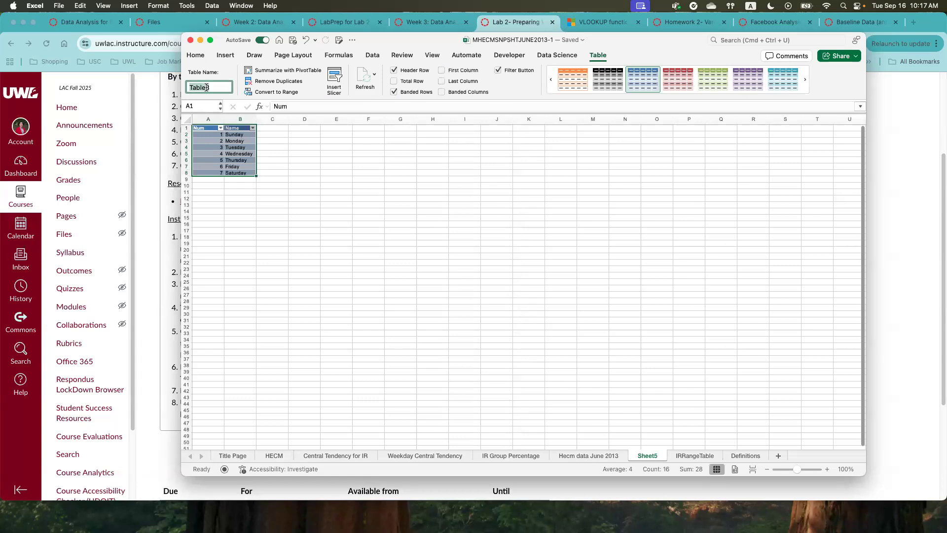
text(day)
text(Look)
text(upRange)
click(241, 204)
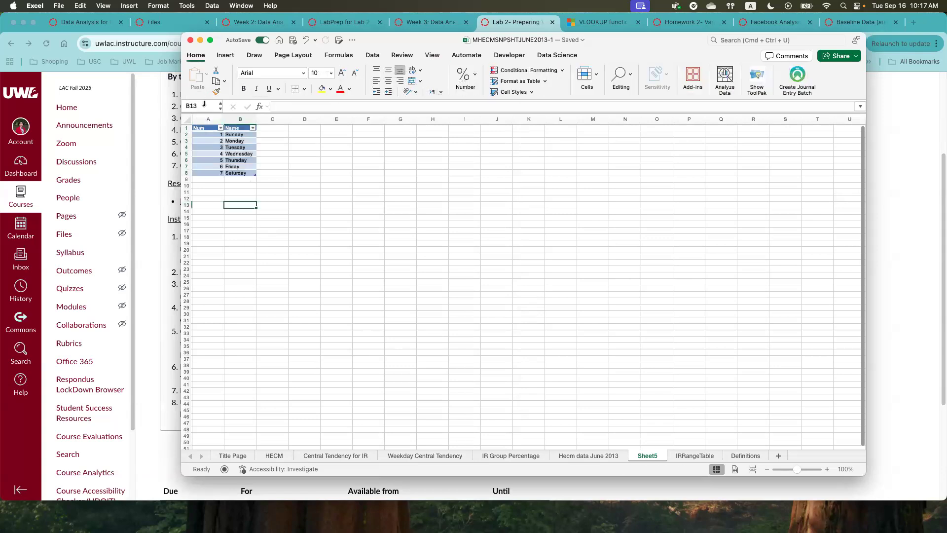
click(198, 133)
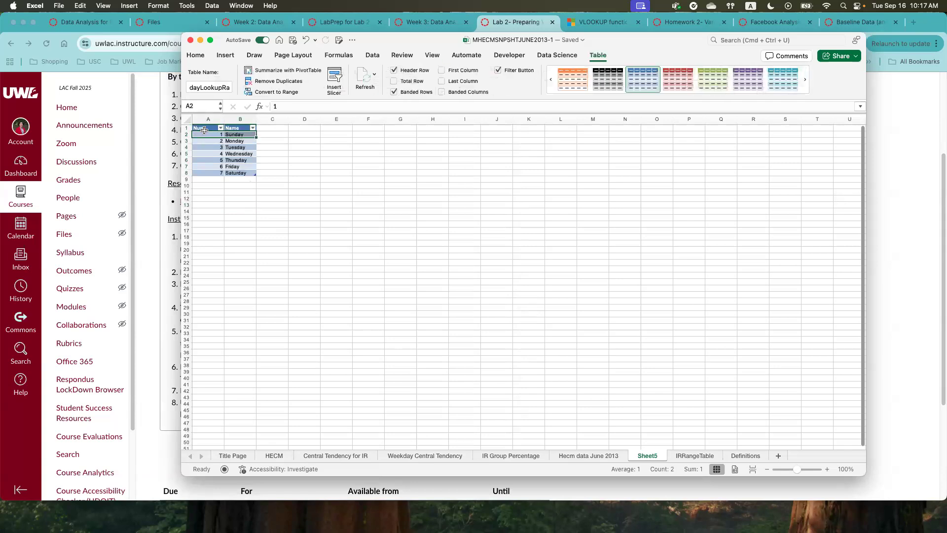
click(200, 88)
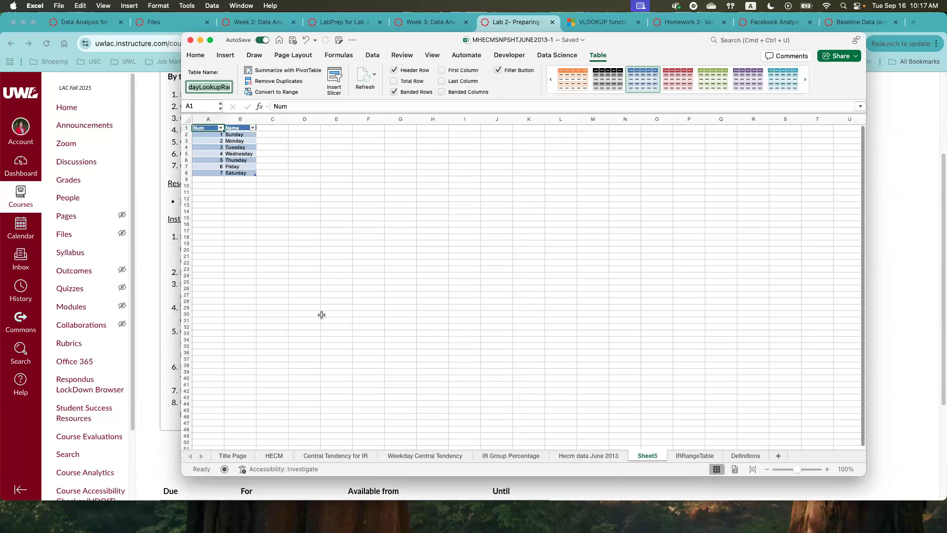
- Add a WeekdayName column header in W1, beside Week Day on the Hecm data June 2013 sheet
click(592, 456)
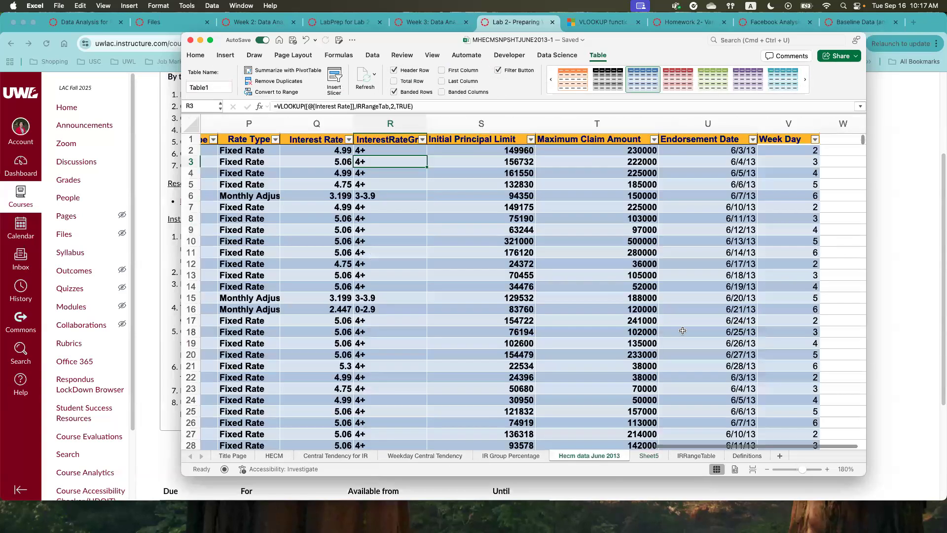
click(832, 142)
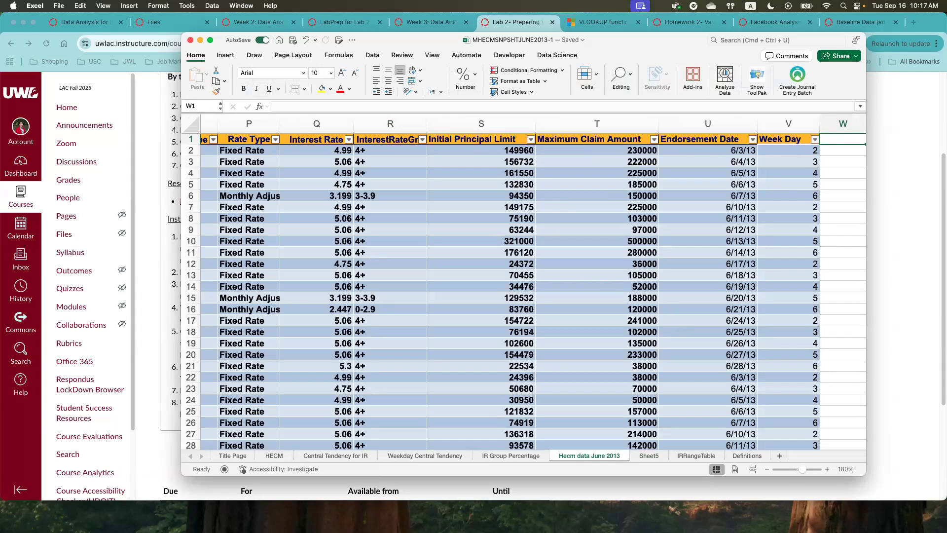
text(WeekdayName)
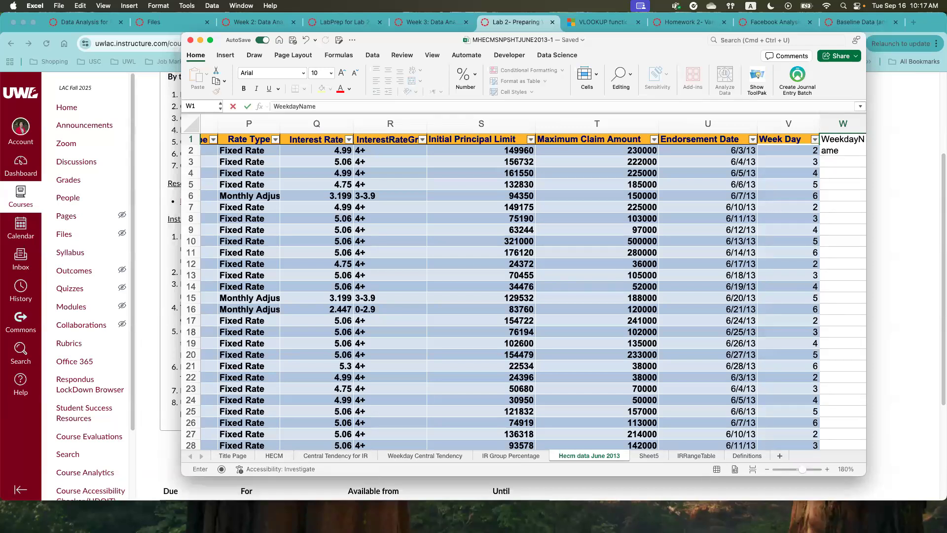
key(Return)
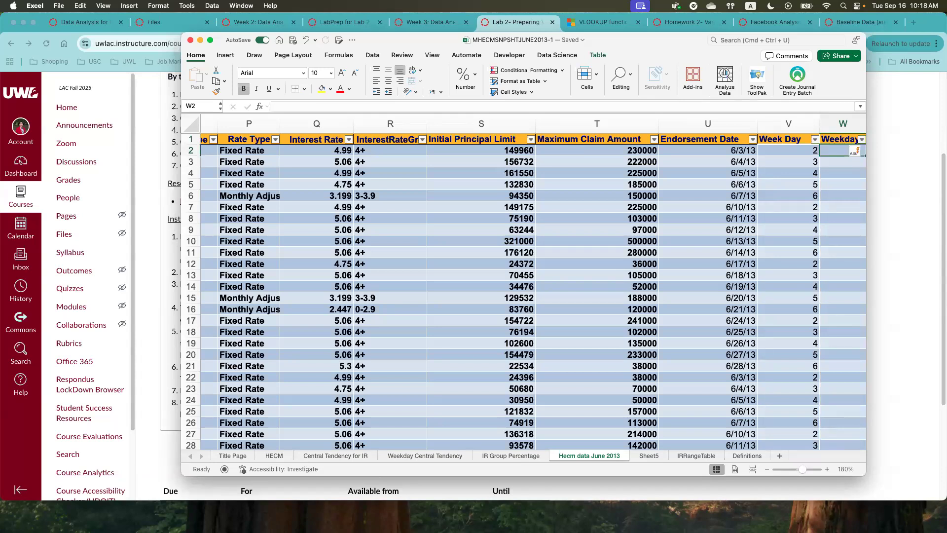
click(840, 140)
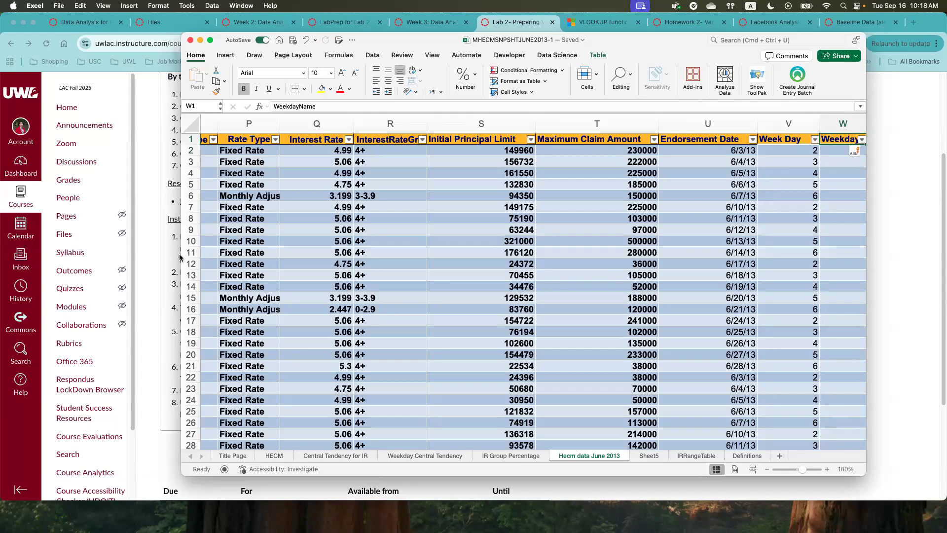
- Start a VLOOKUP formula in W2 with the row's Week Day as lookup value and dayLookupRange as table array
drag(651, 45, 529, 44)
drag(742, 251, 876, 249)
click(720, 153)
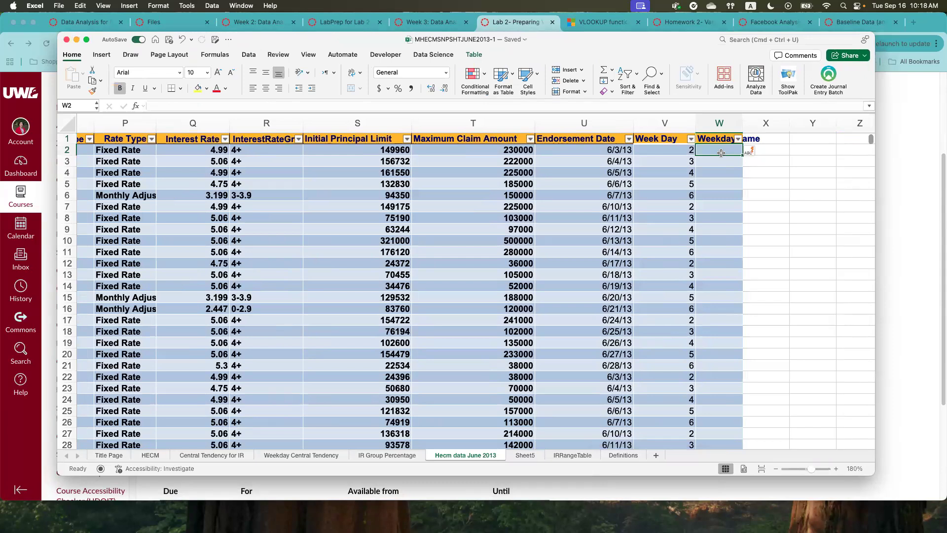
text(=)
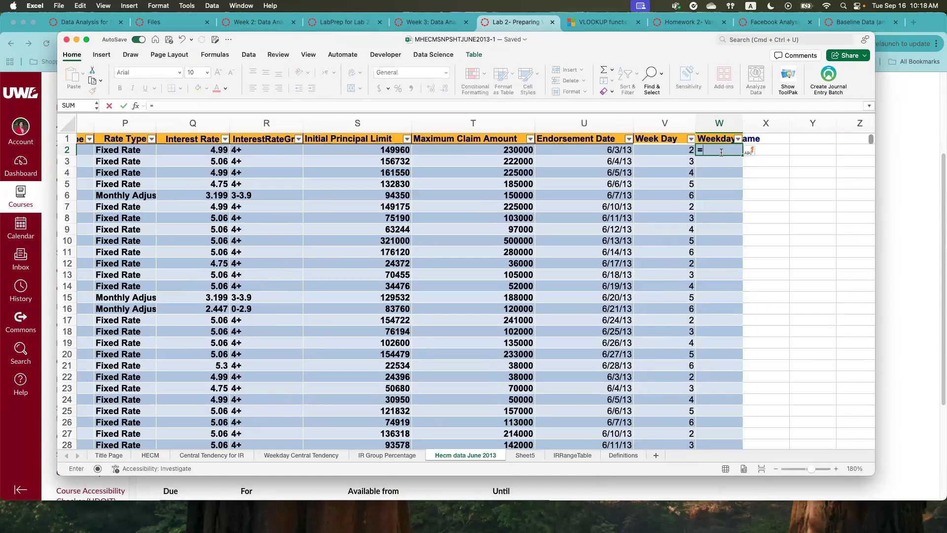
text(VLO)
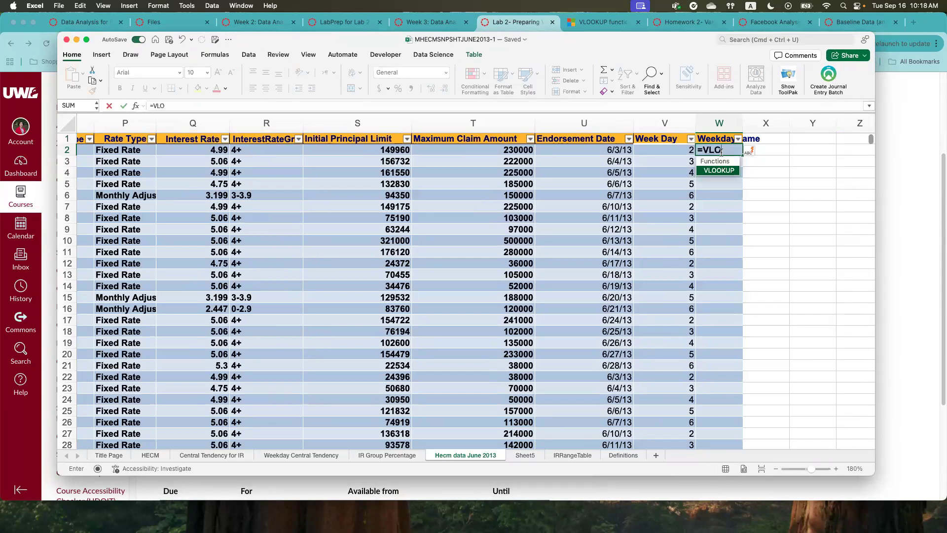
text(OKK)
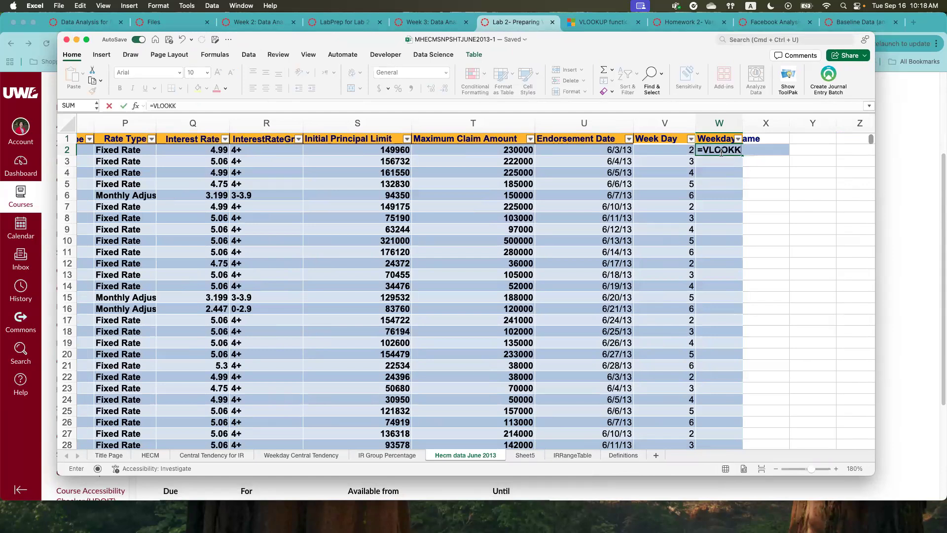
key(BackSpace)
text(UP)
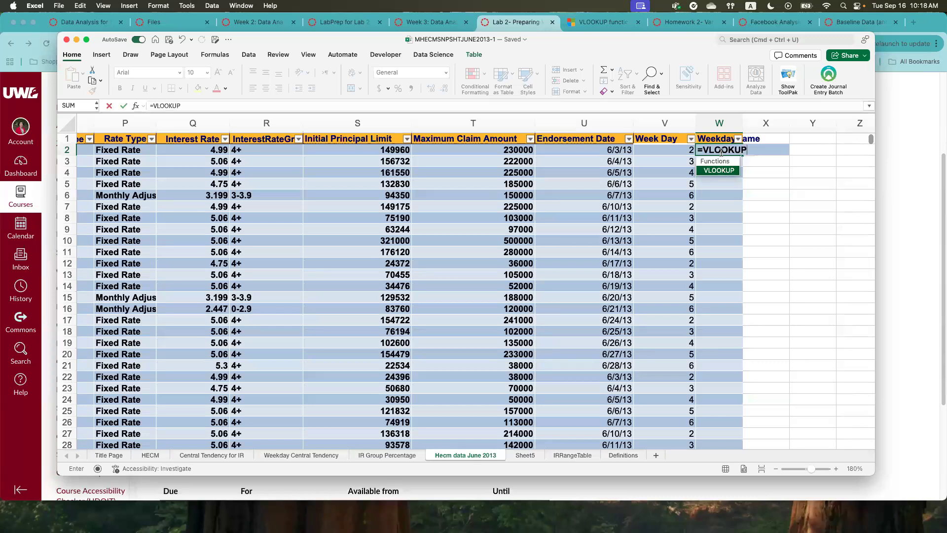
text(()
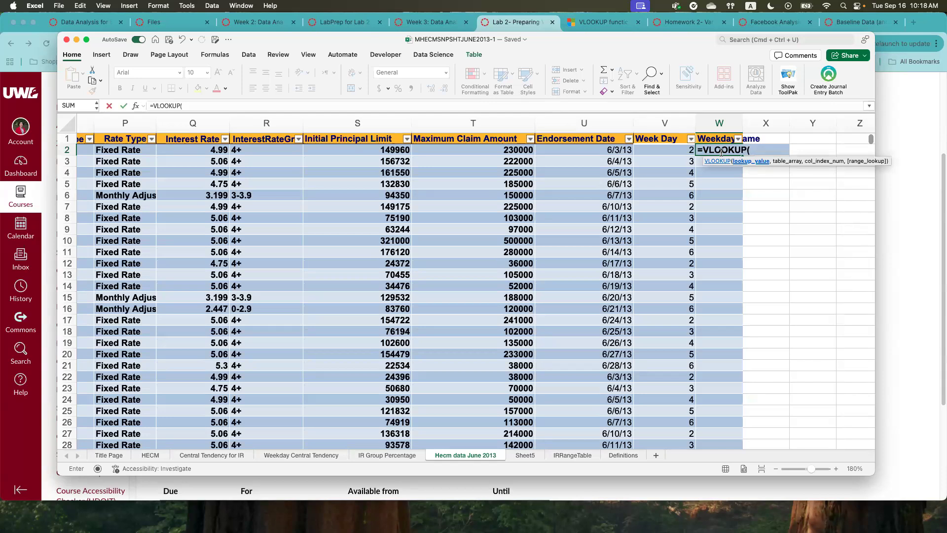
click(659, 151)
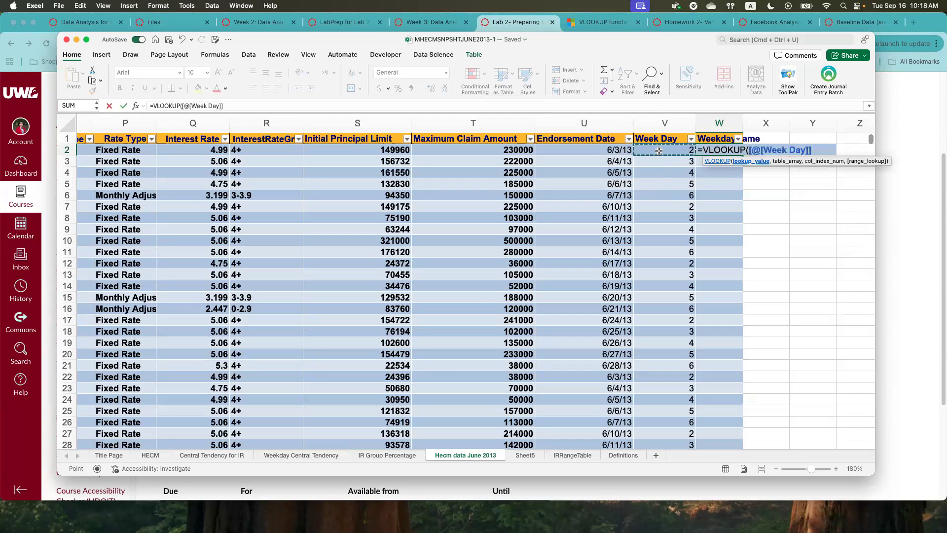
text(,)
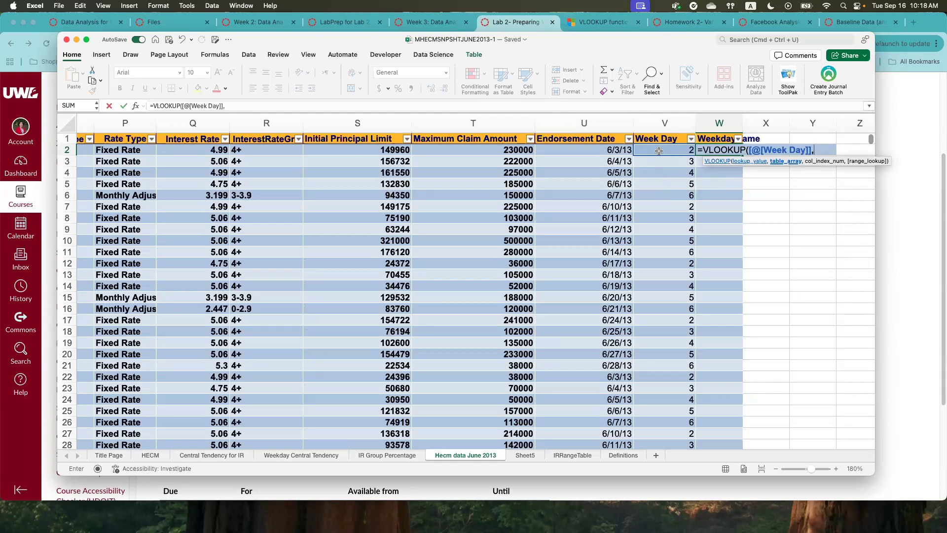
text(dayLook)
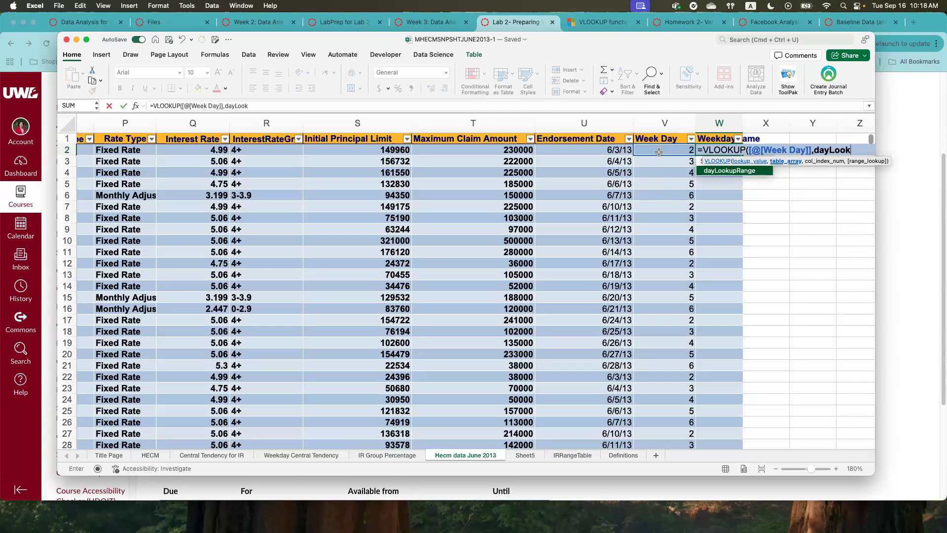
double_click(723, 171)
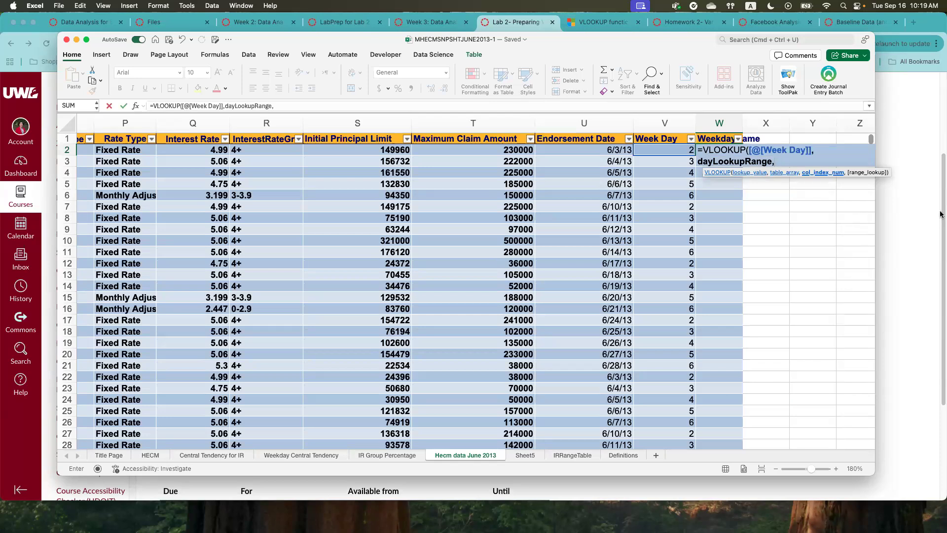
- Complete the WeekdayName VLOOKUP formula with column index 2 and FALSE for an exact match
text(2,)
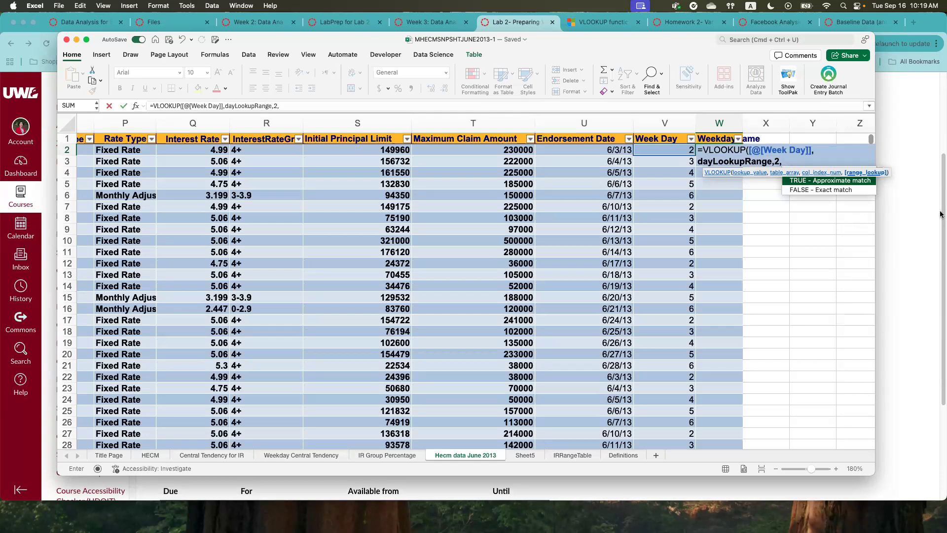
text(Fals)
key(BackSpace)
key(BackSpace)
key(BackSpace)
text(ALSE)
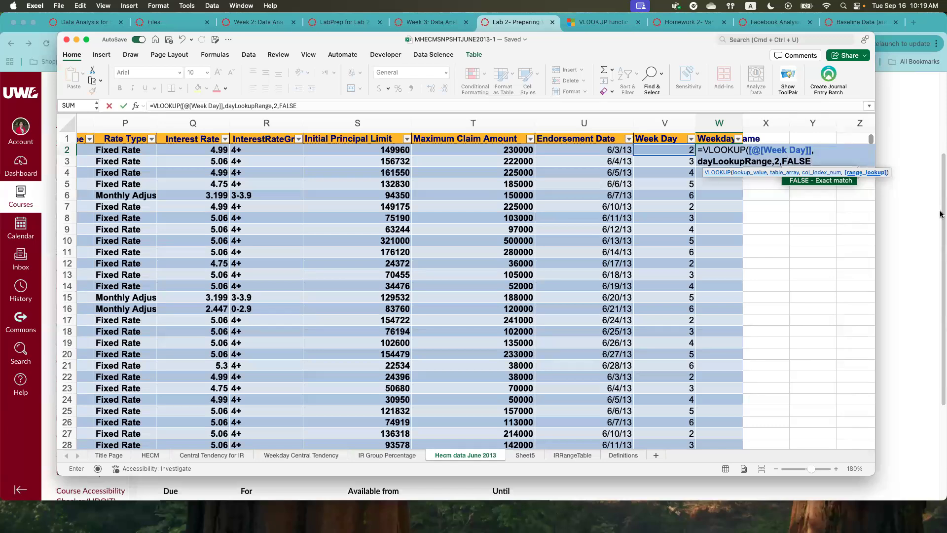
text())
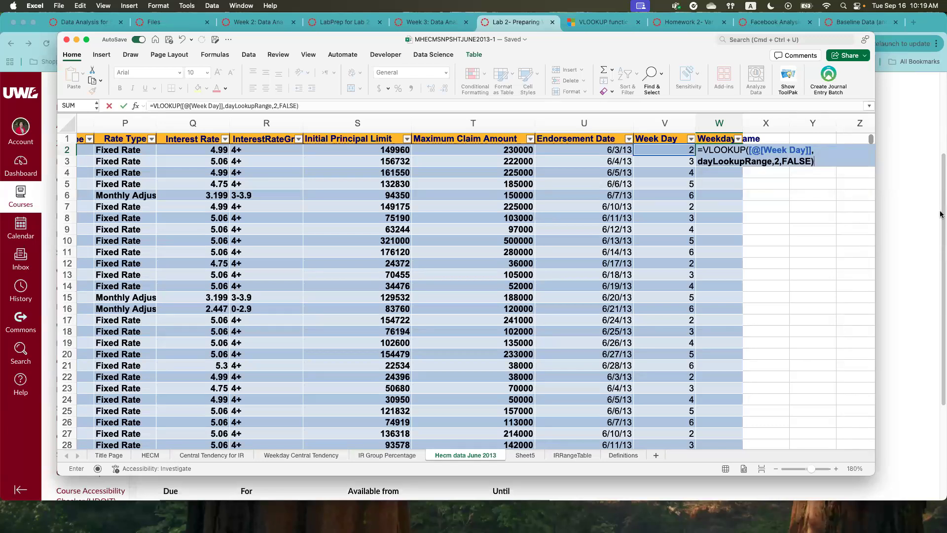
key(Return)
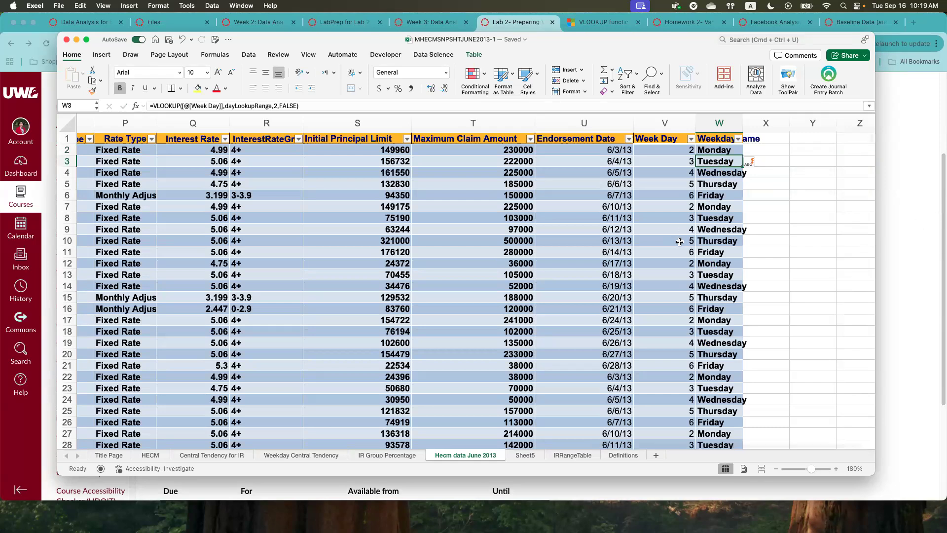
- Check the WeekdayName results against the Week Day numbers in rows 10 to 12 of the Hecm data June 2013 sheet
click(711, 239)
click(684, 253)
click(718, 253)
click(681, 266)
click(711, 264)
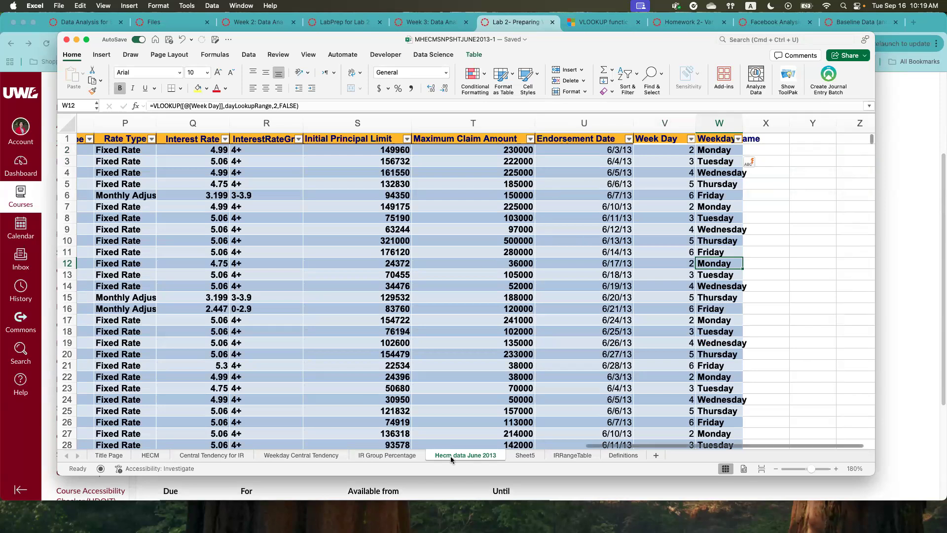
- Create a PivotTable from Table1 on a new worksheet
click(101, 56)
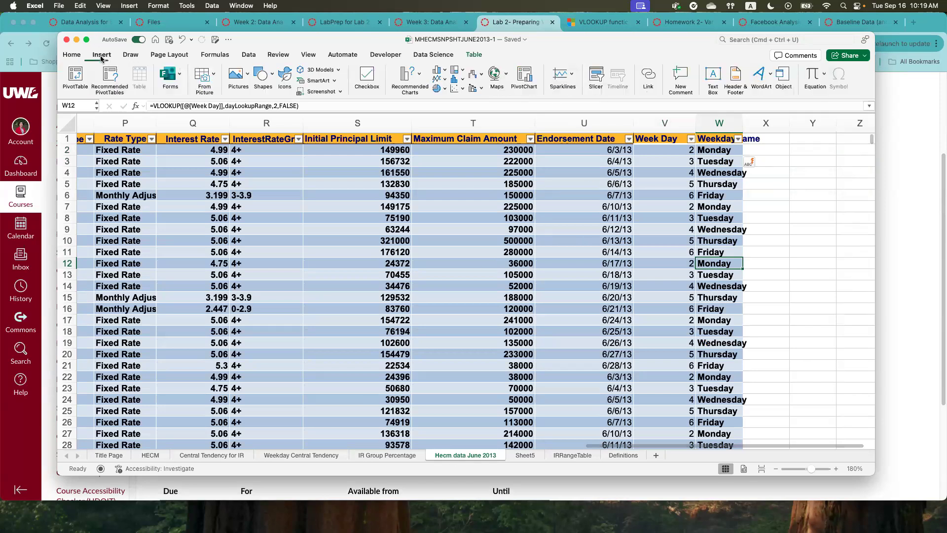
click(75, 74)
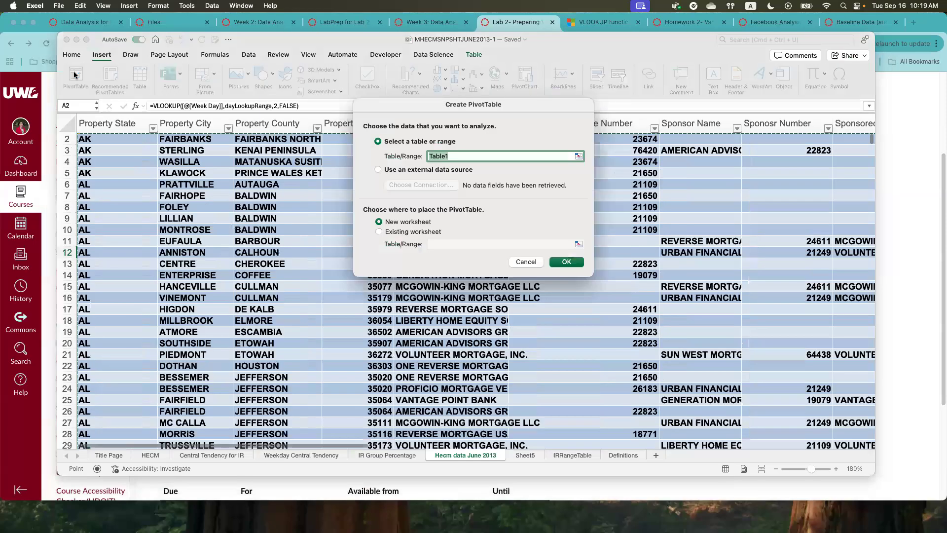
click(566, 261)
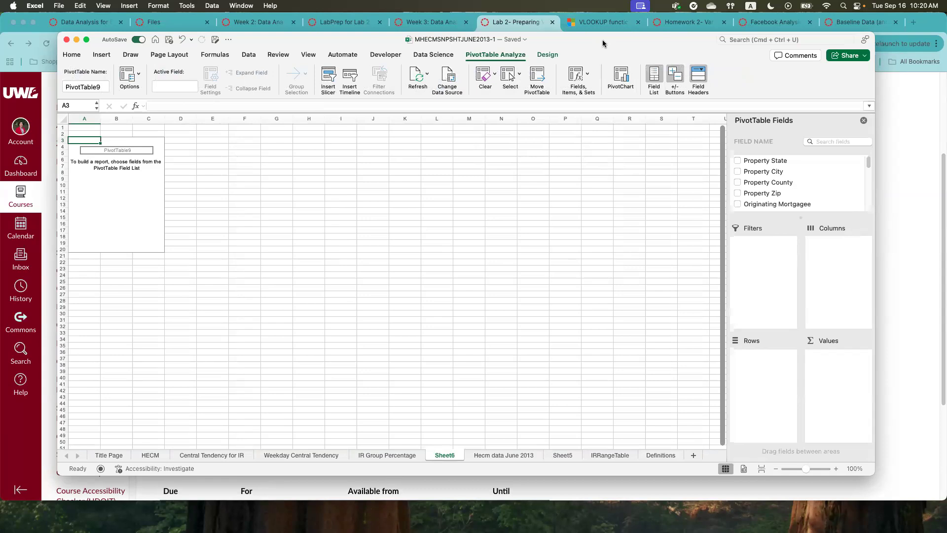
- Refresh the PivotTable's field list and add WeekdayName to the rows
scroll(804, 186, down, 10)
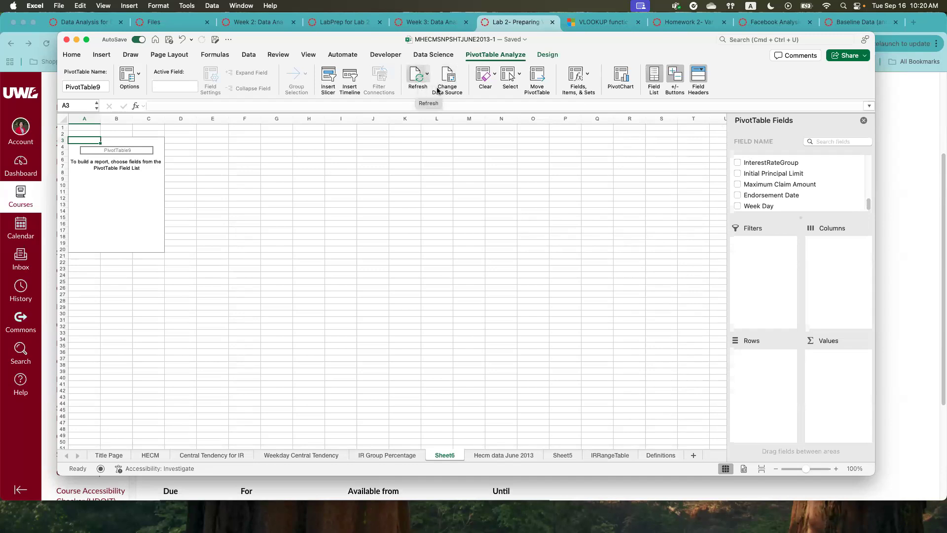
click(416, 77)
scroll(771, 201, down, 1)
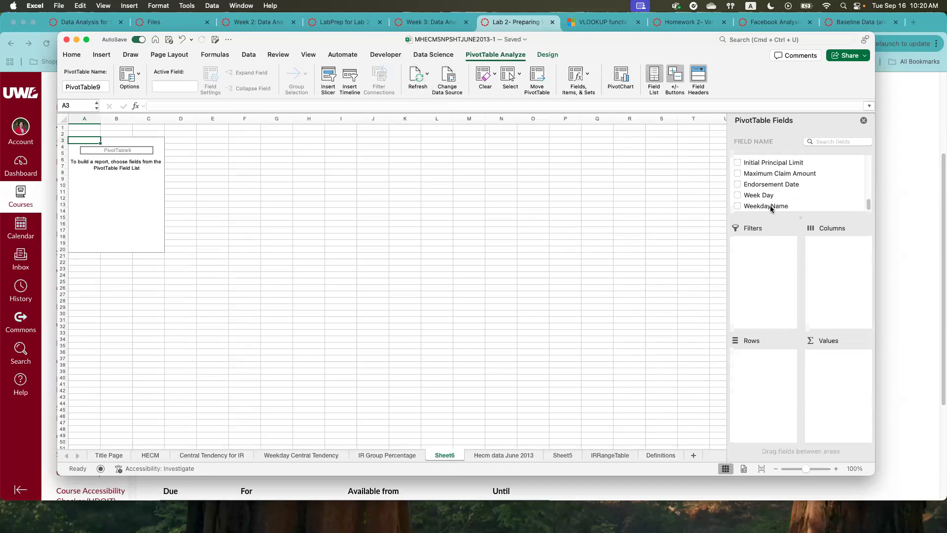
drag(764, 206, 772, 369)
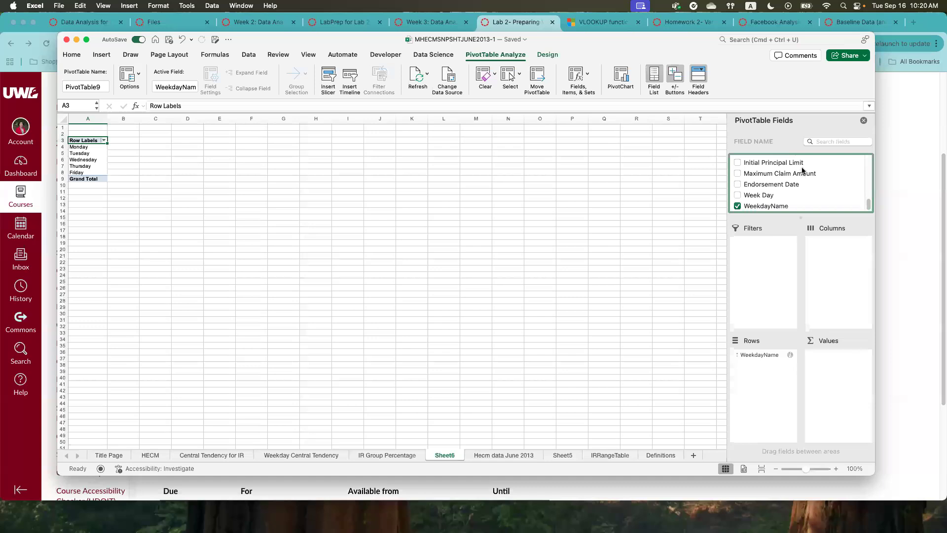
- Add Interest Rate to the PivotTable values and summarize it by Average
scroll(789, 193, up, 3)
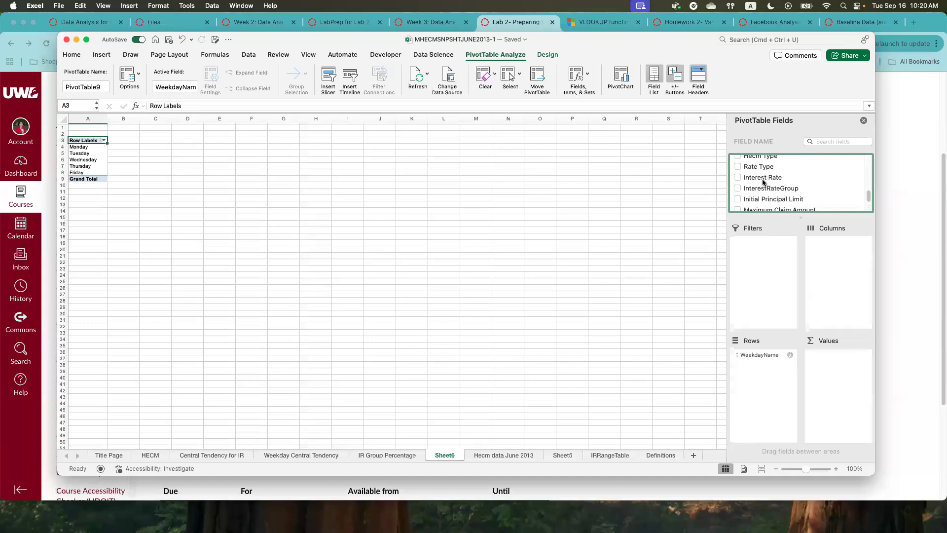
drag(762, 180, 832, 357)
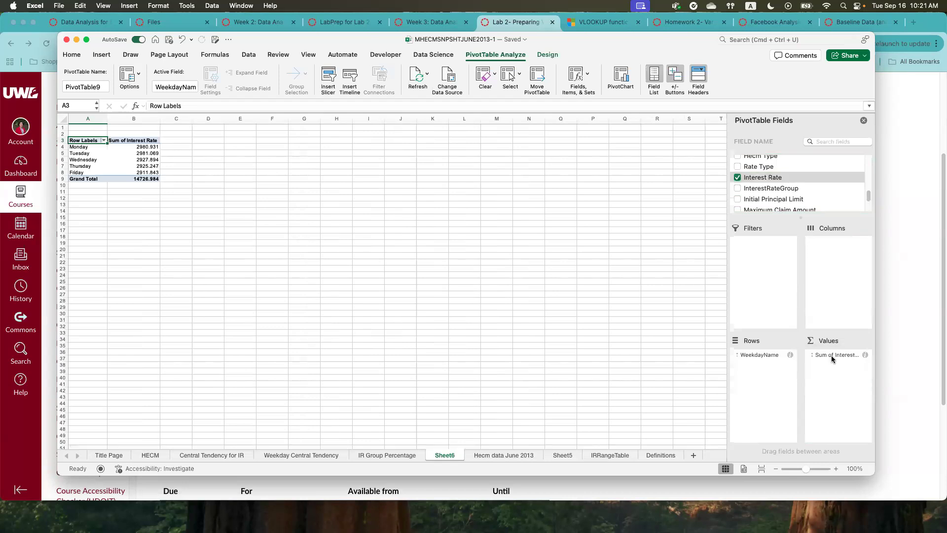
click(831, 355)
click(831, 356)
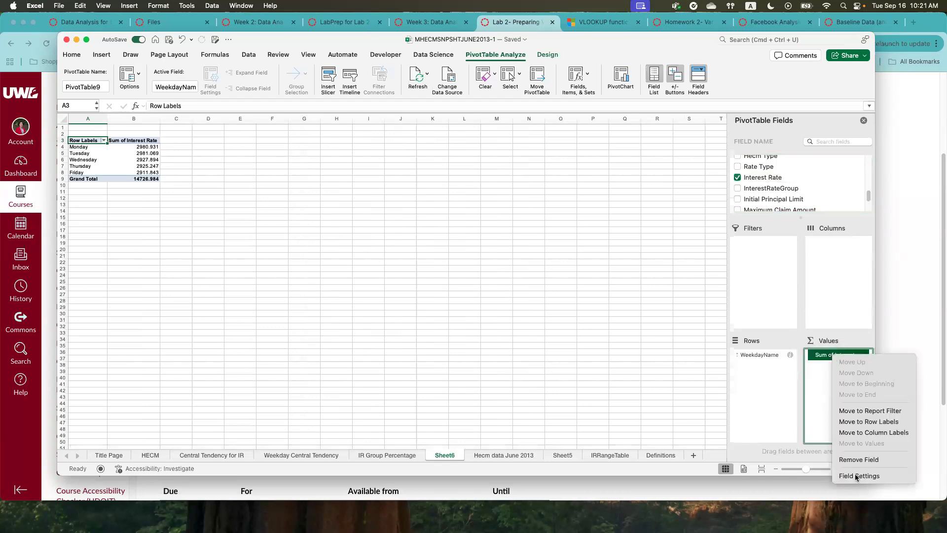
click(858, 477)
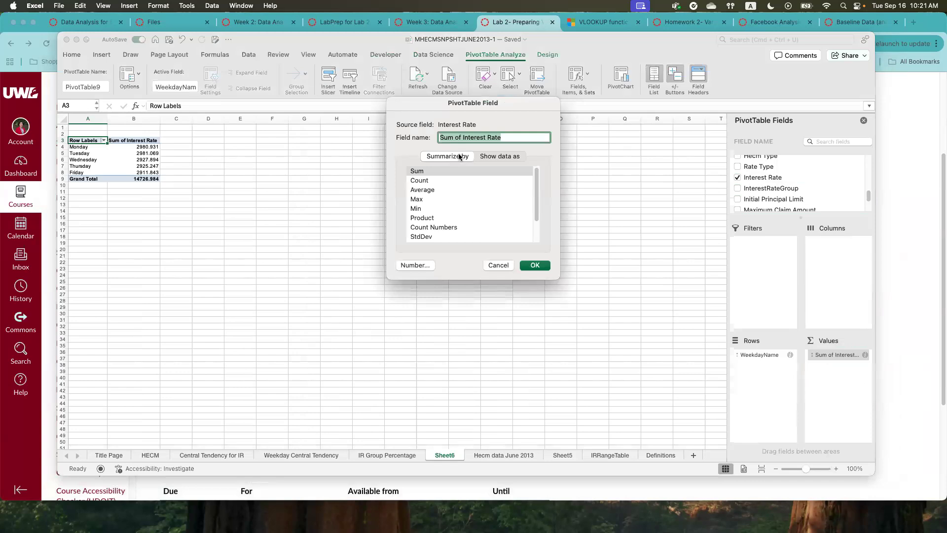
click(420, 192)
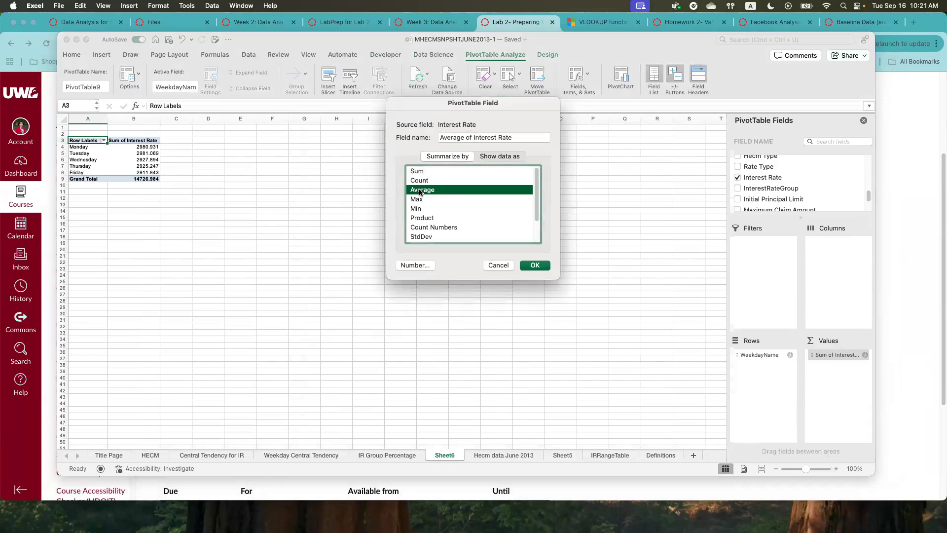
click(536, 266)
- Compare the average interest rates of the individual weekdays in the PivotTable
drag(142, 147, 143, 172)
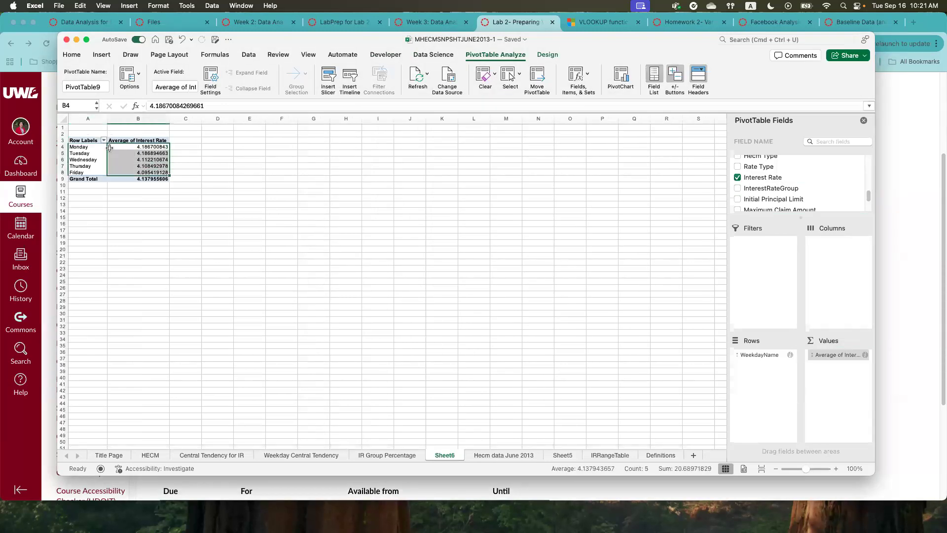
click(111, 147)
click(138, 154)
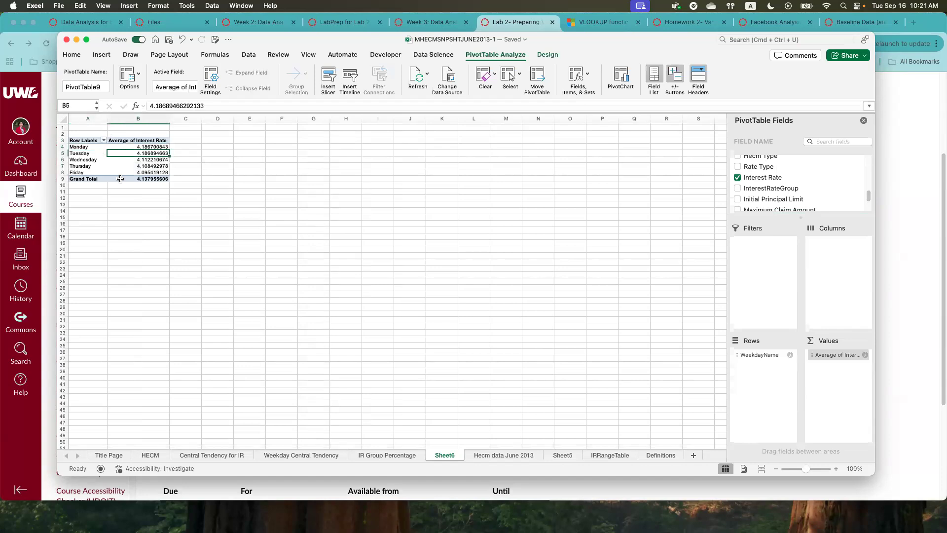
click(74, 154)
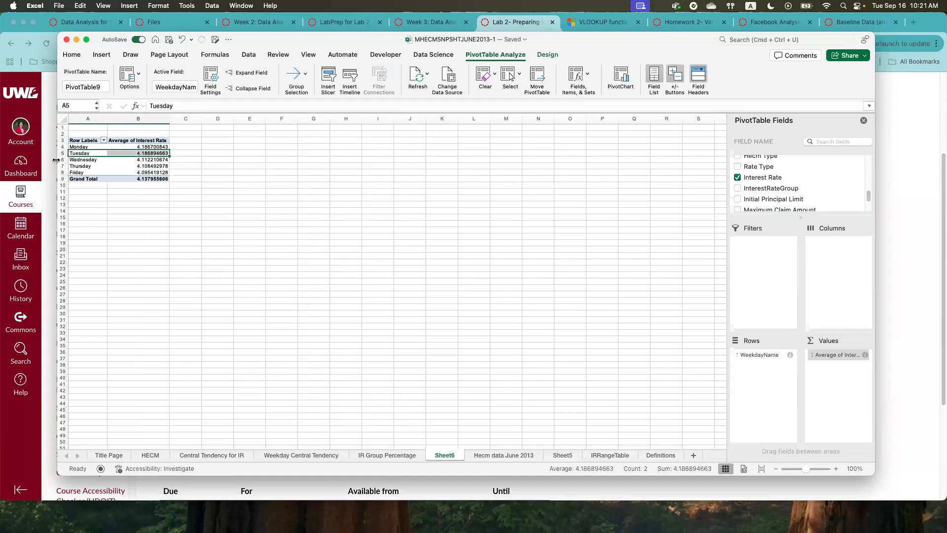
click(62, 160)
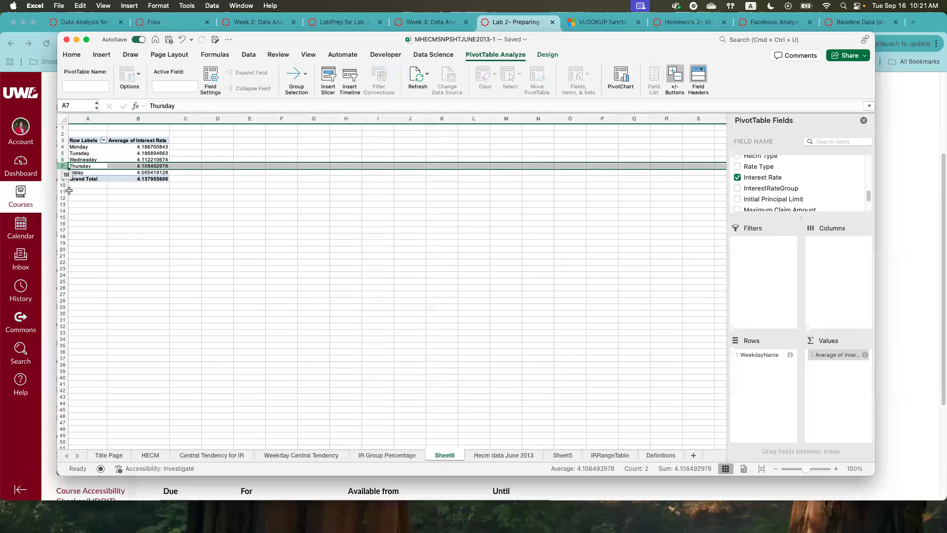
click(94, 212)
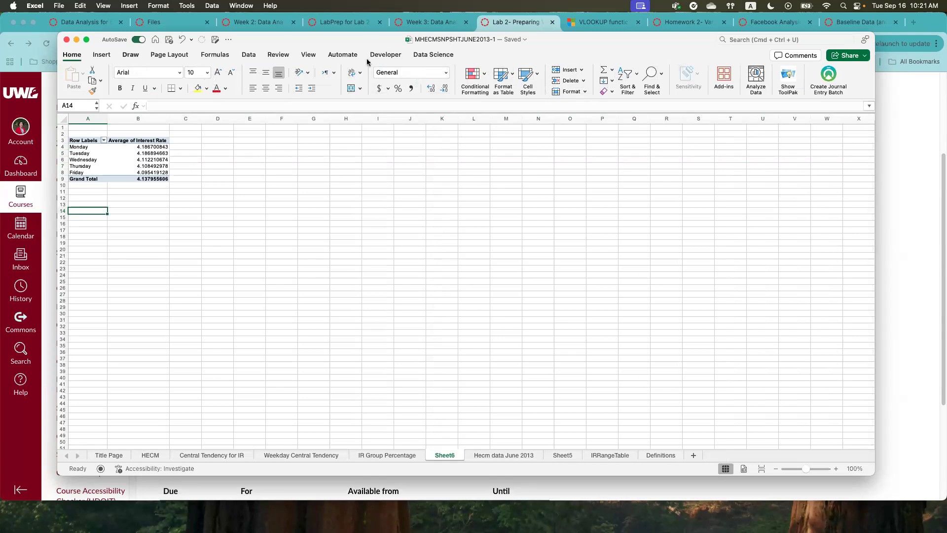
- Review the Lab 2 assignment instructions and return to the weekday average PivotTable in the workbook
click(67, 40)
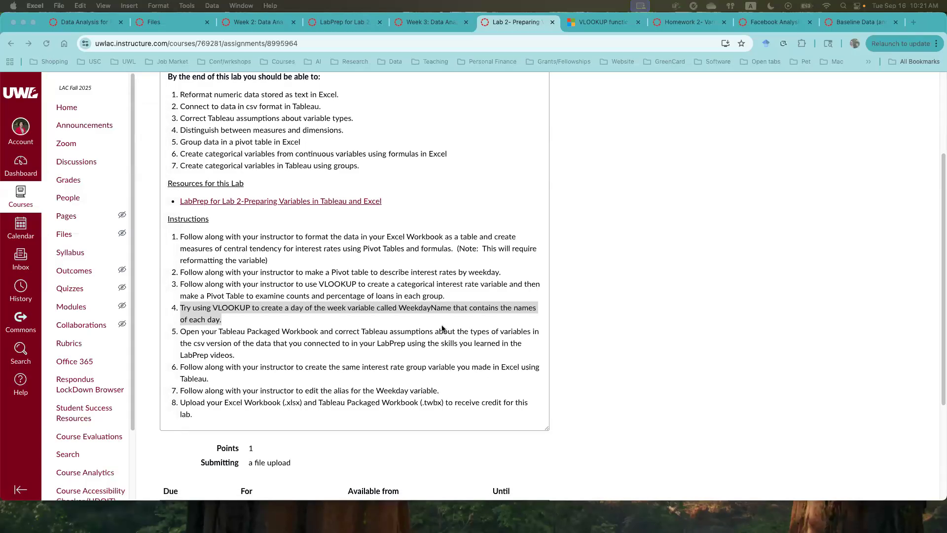
drag(942, 56, 706, 25)
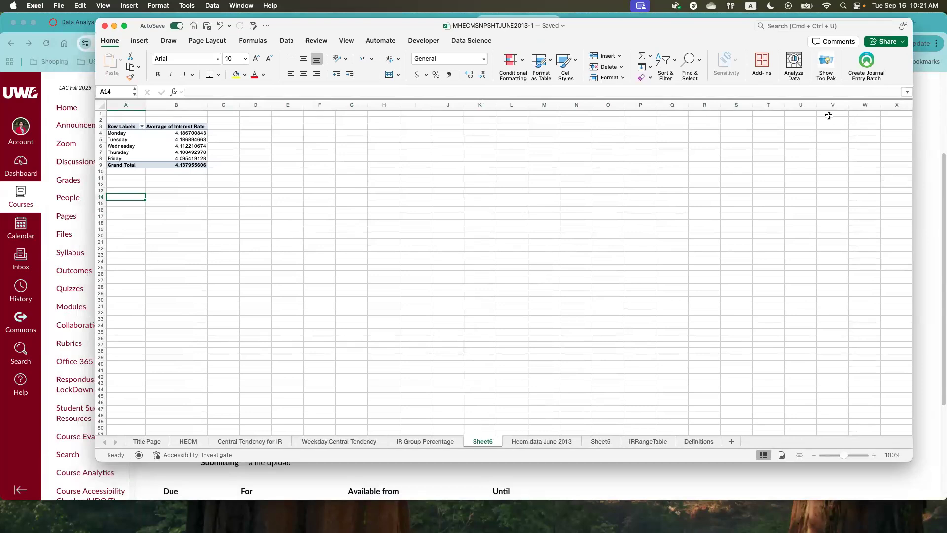
click(118, 126)
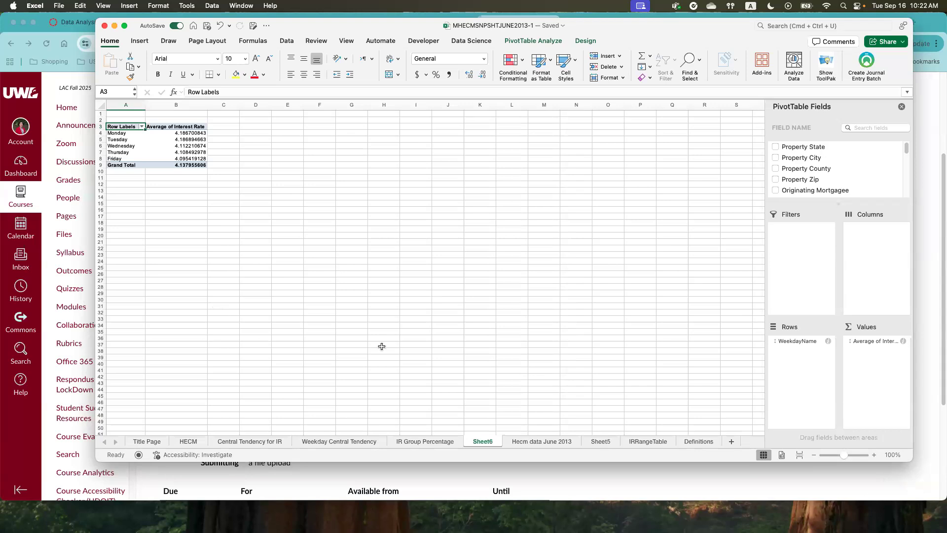
- Create another PivotTable from the Hecm data June 2013 table on a new worksheet
click(539, 443)
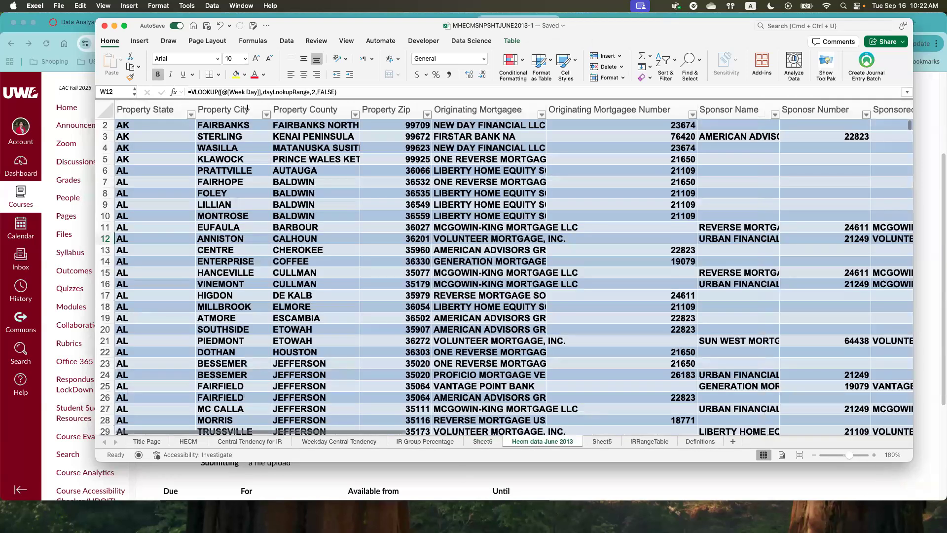
click(140, 40)
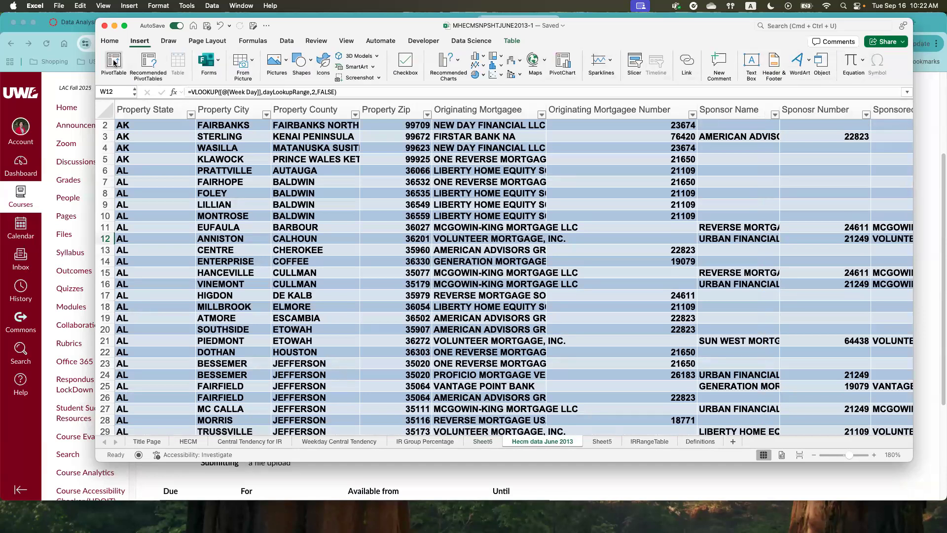
click(114, 62)
click(559, 263)
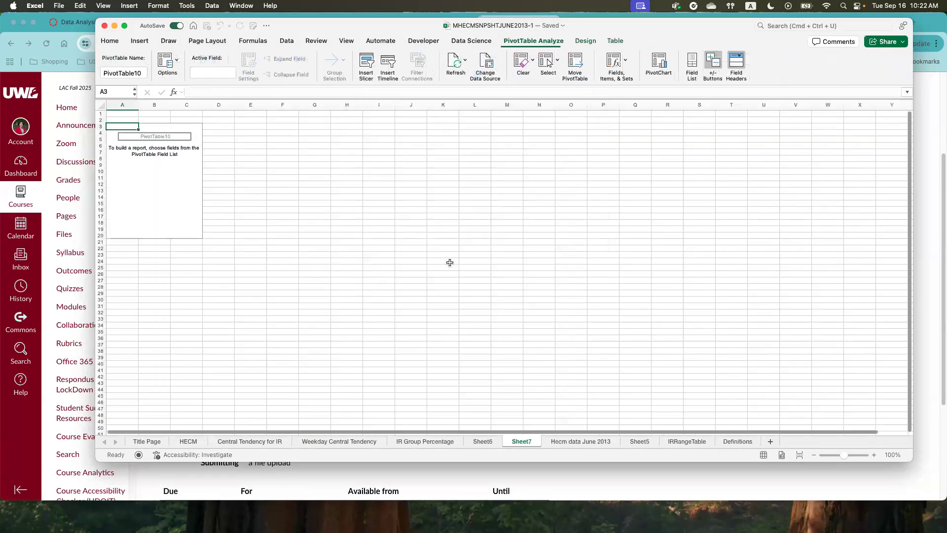
- Add InterestRateGroup to both the rows and the values of the new PivotTable to count loans per group
scroll(814, 180, down, 5)
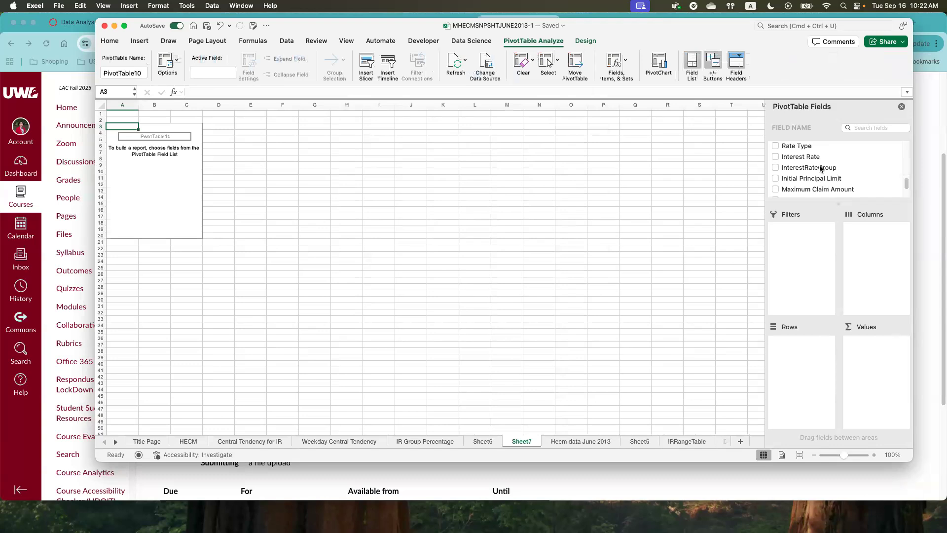
scroll(819, 173, down, 3)
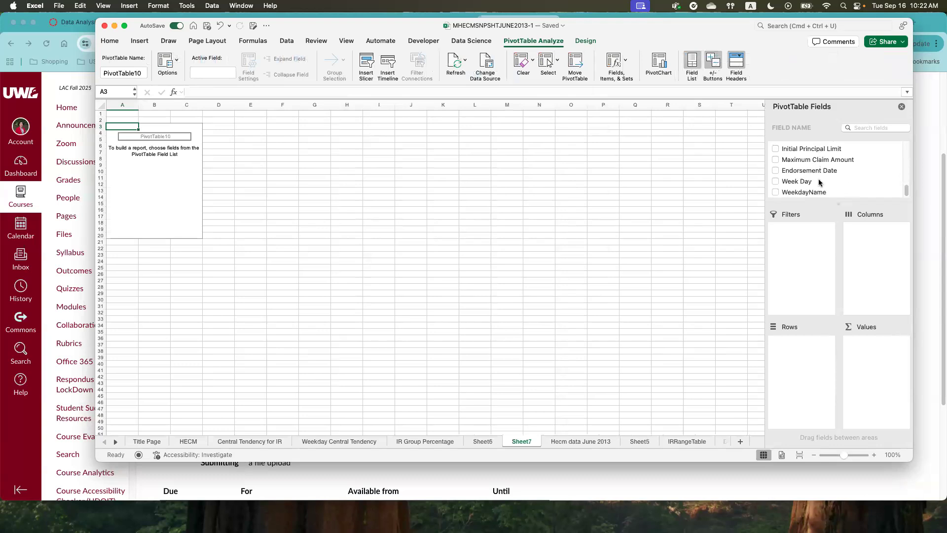
scroll(816, 182, up, 3)
drag(804, 179, 803, 357)
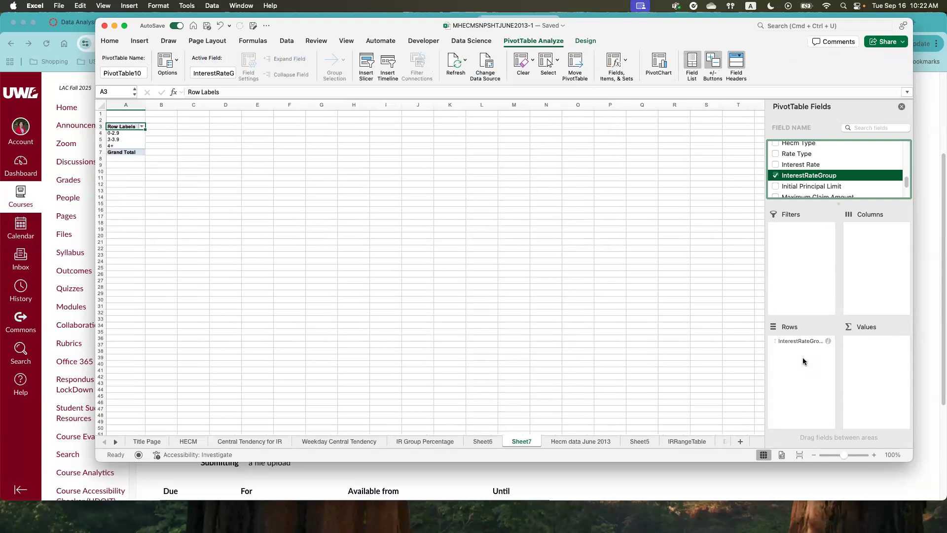
drag(816, 176, 874, 348)
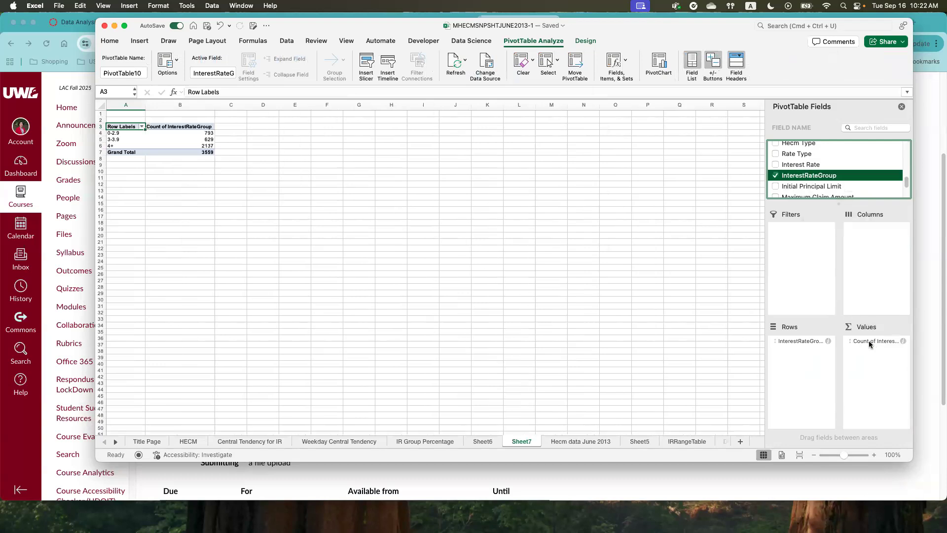
click(868, 340)
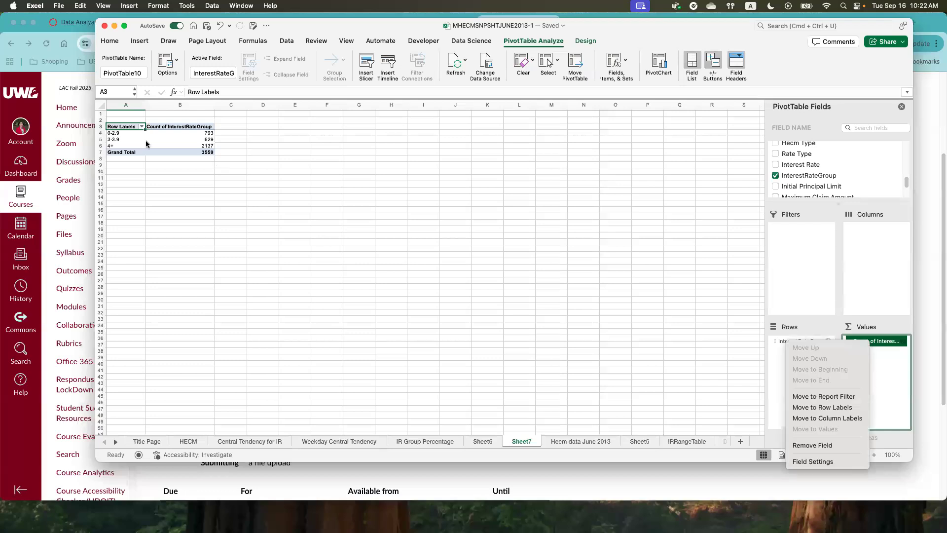
click(206, 134)
- Review the interest rate group counts, both lookup tables and the earlier central tendency and group percentage sheets
drag(197, 134, 189, 148)
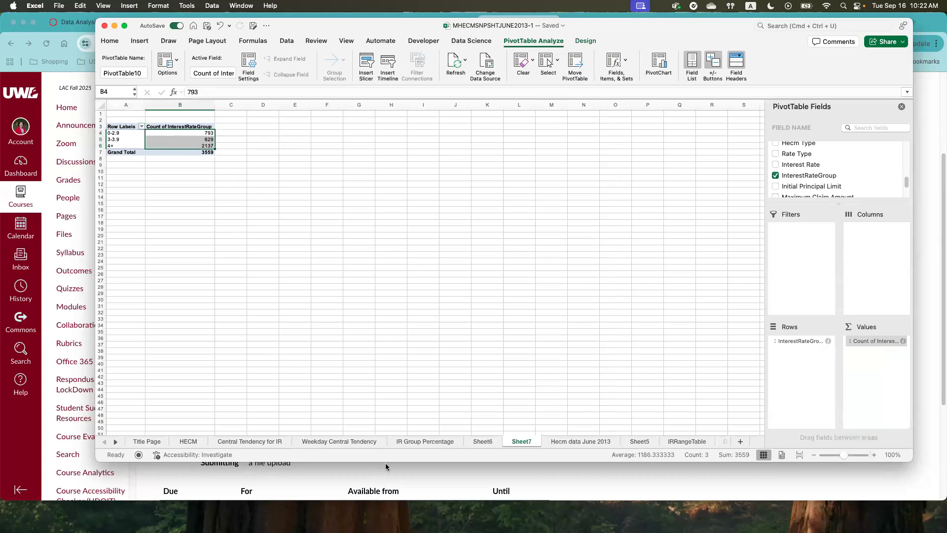
click(683, 442)
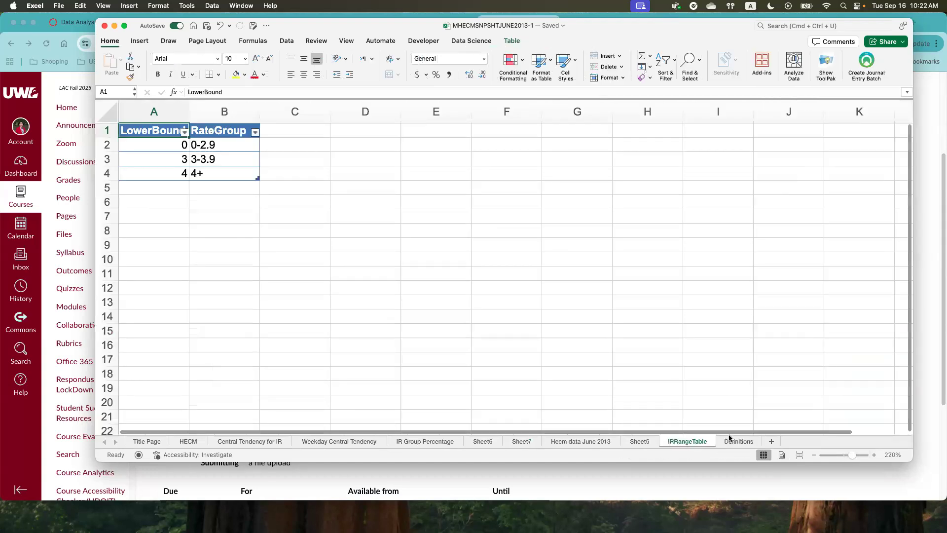
click(644, 442)
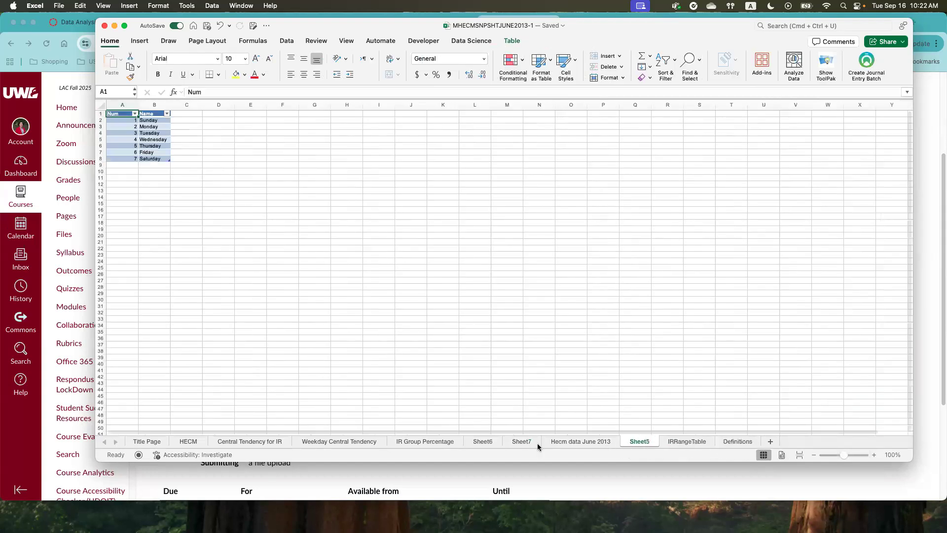
click(456, 443)
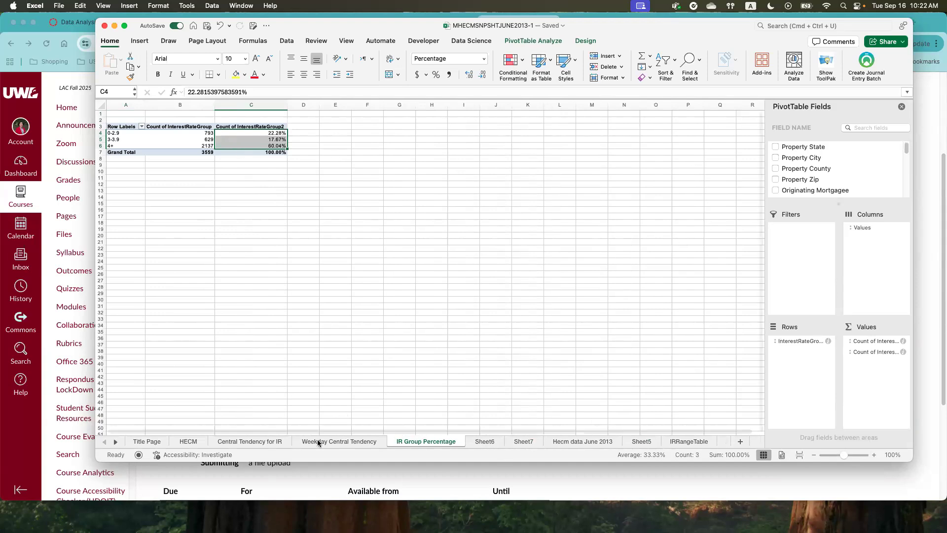
click(299, 440)
click(247, 441)
click(420, 441)
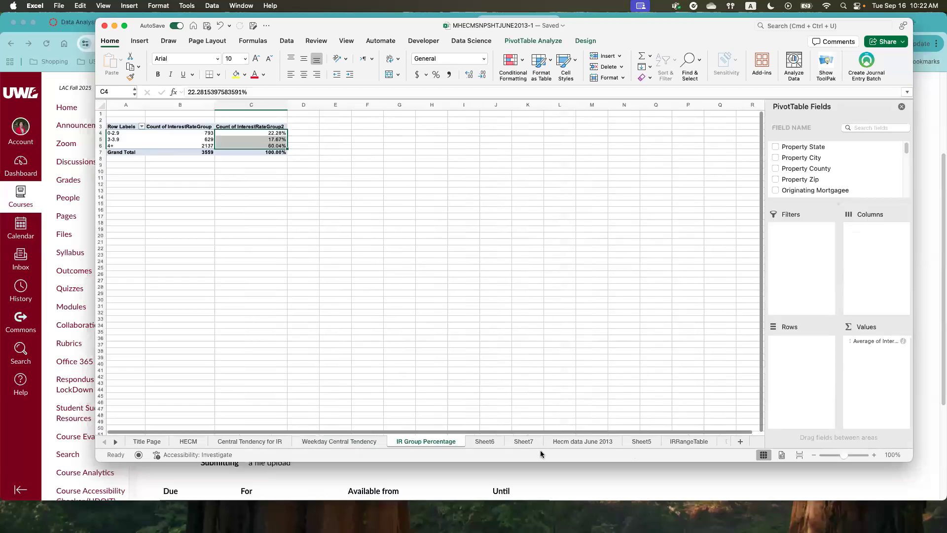
click(487, 441)
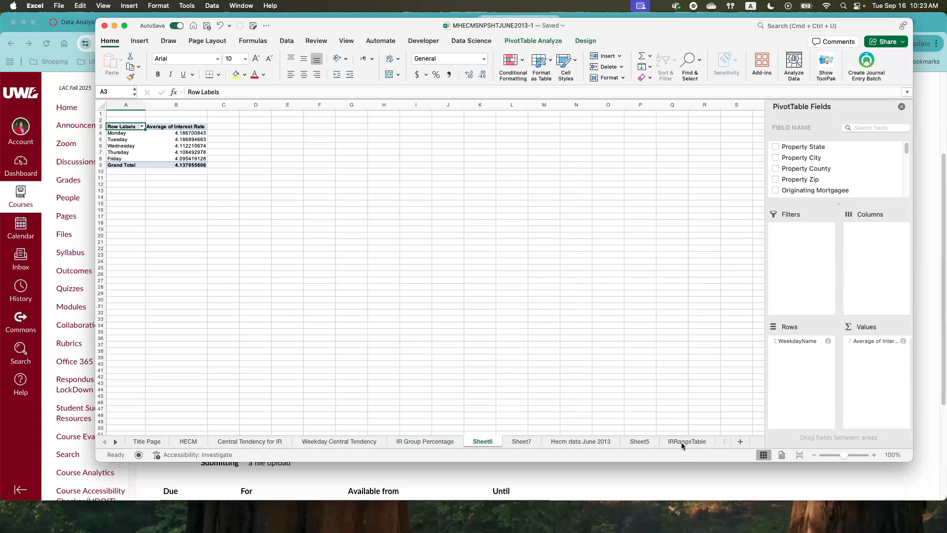
click(252, 26)
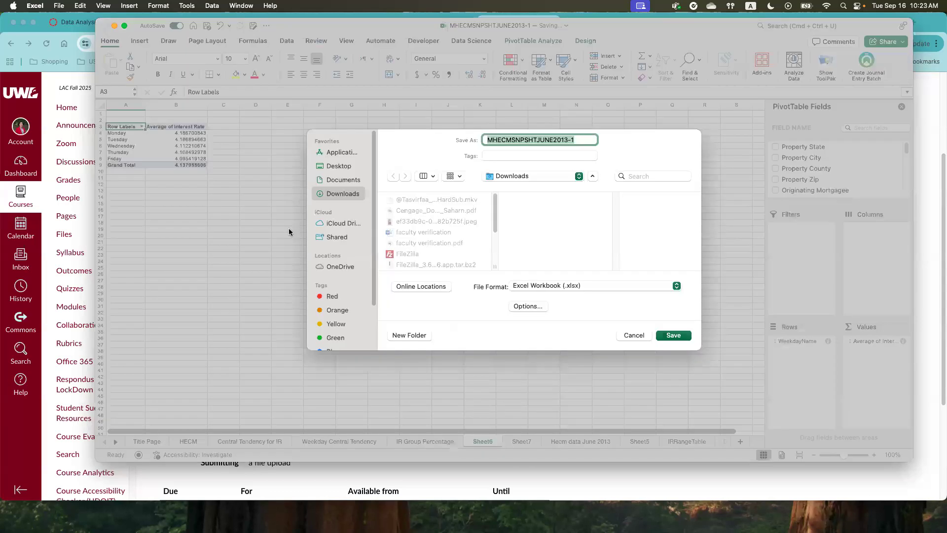
click(632, 335)
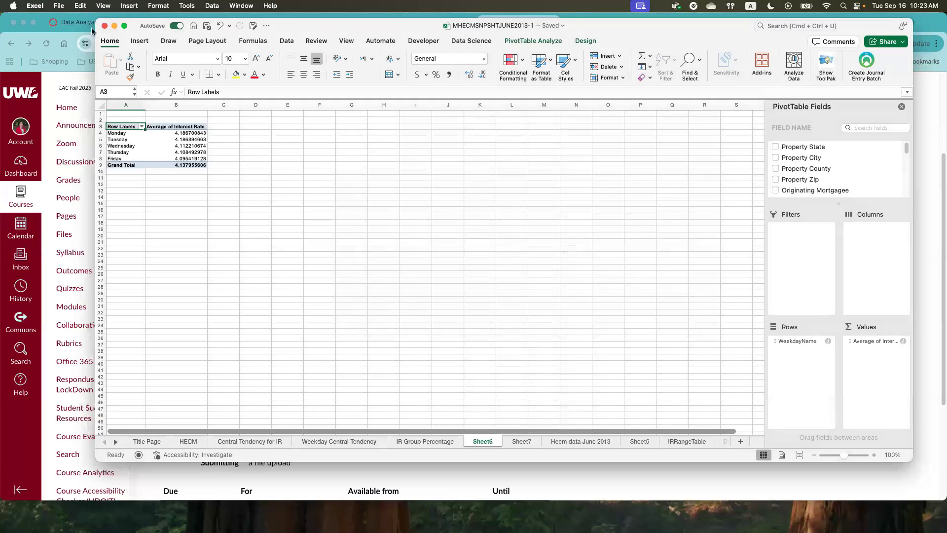
- Start saving a copy of the workbook, look through the OneDrive folders and choose Downloads as the destination
click(58, 6)
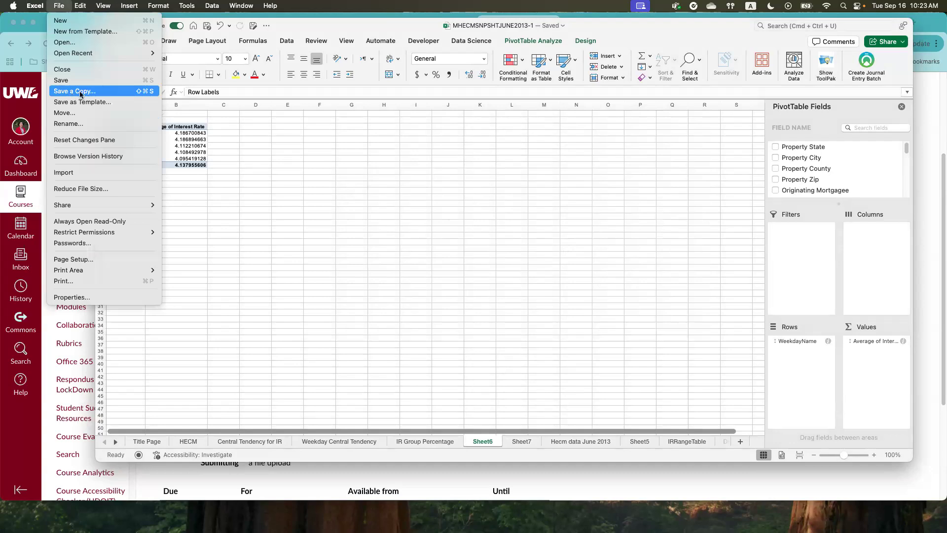
click(81, 94)
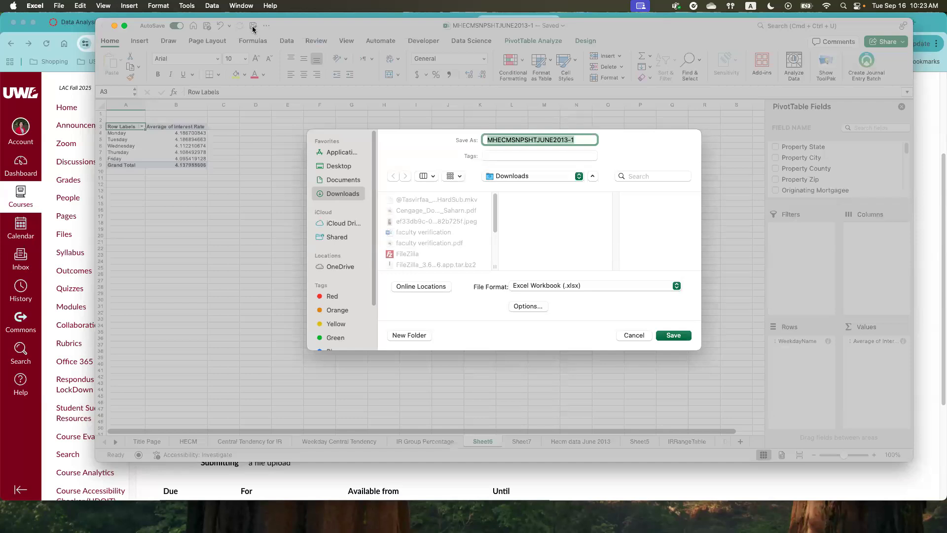
click(333, 267)
scroll(430, 244, down, 5)
scroll(430, 244, down, 5)
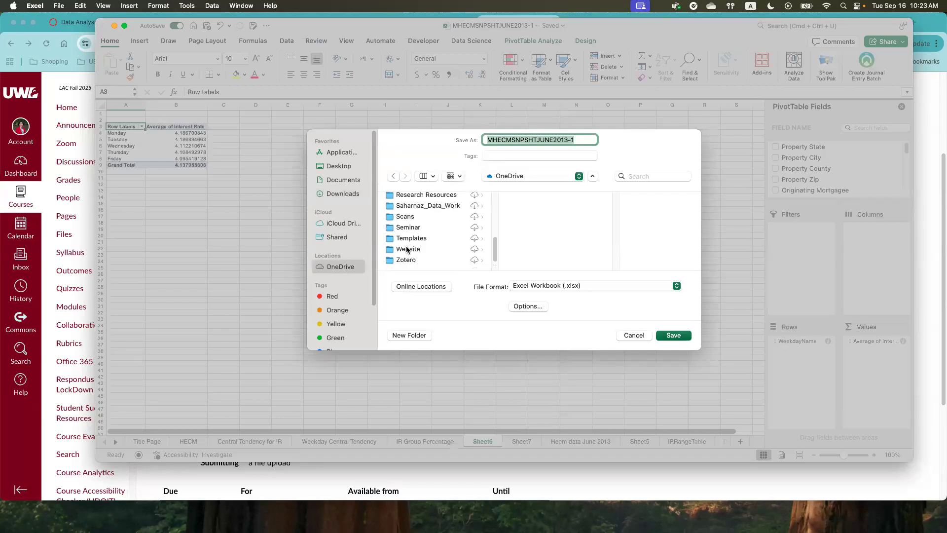
click(342, 195)
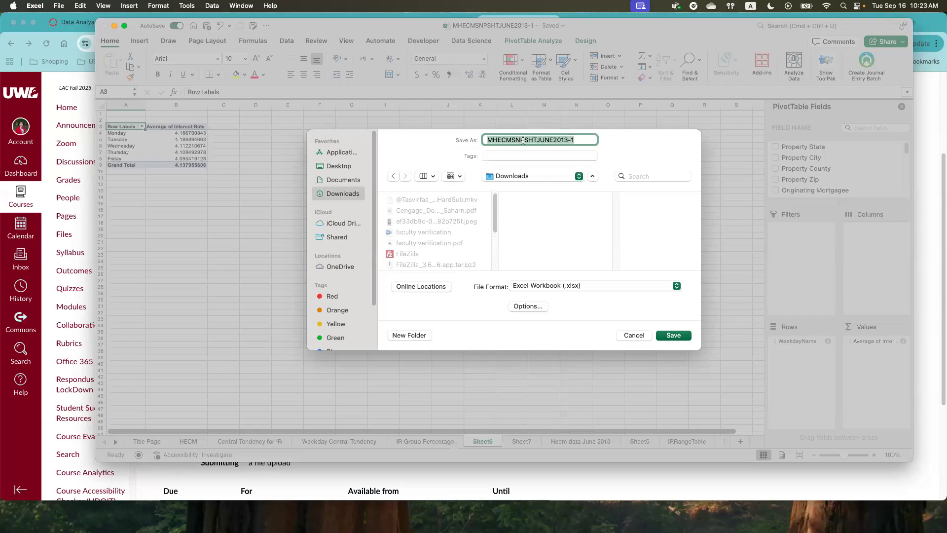
- Name the copy LastName_FirstName_Lab2.xlsx, keep the Excel Workbook (.xlsx) file format and save it
text(Las)
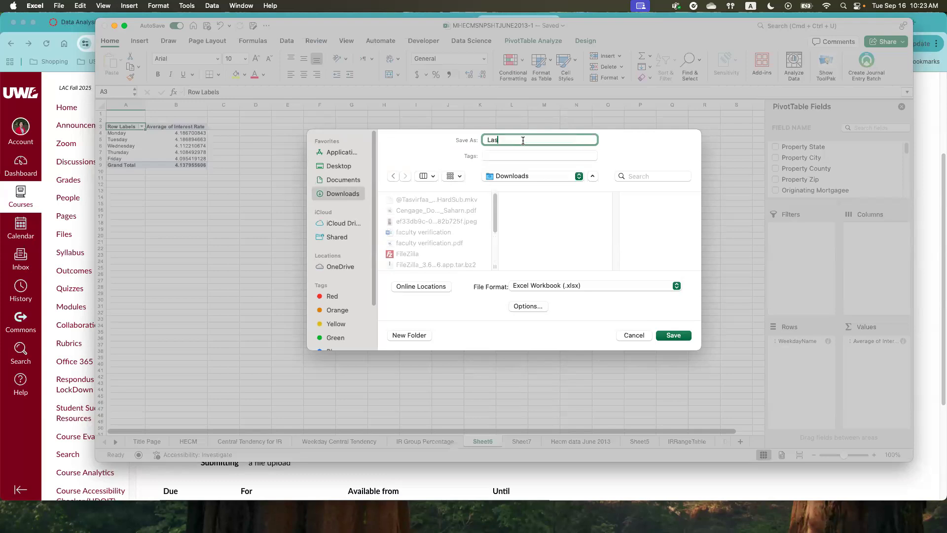
text(tName_FirstName_Lab2.xlsx)
click(560, 286)
click(561, 286)
click(674, 335)
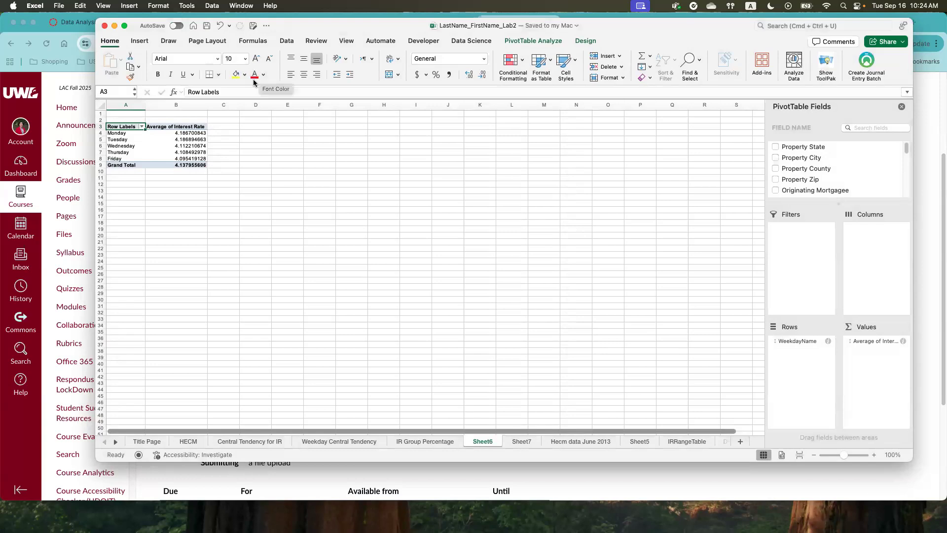
click(423, 240)
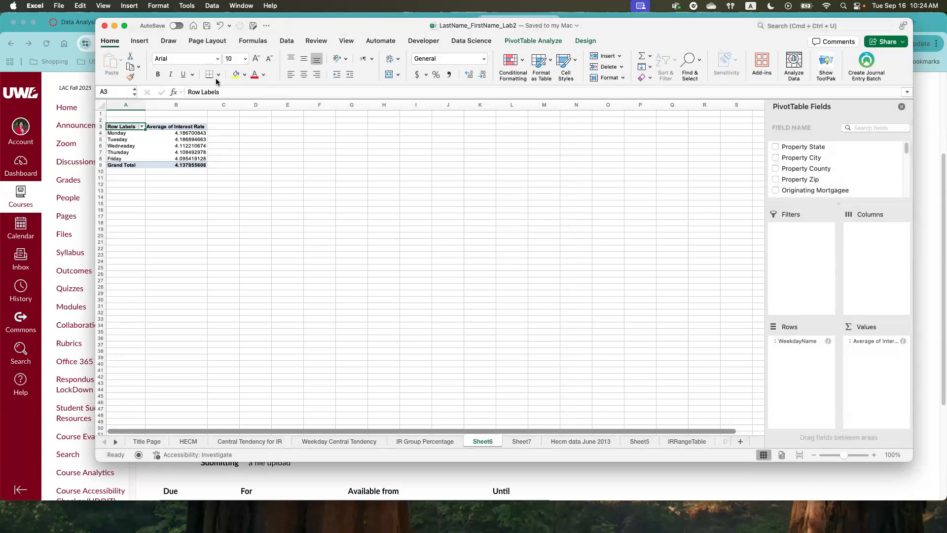